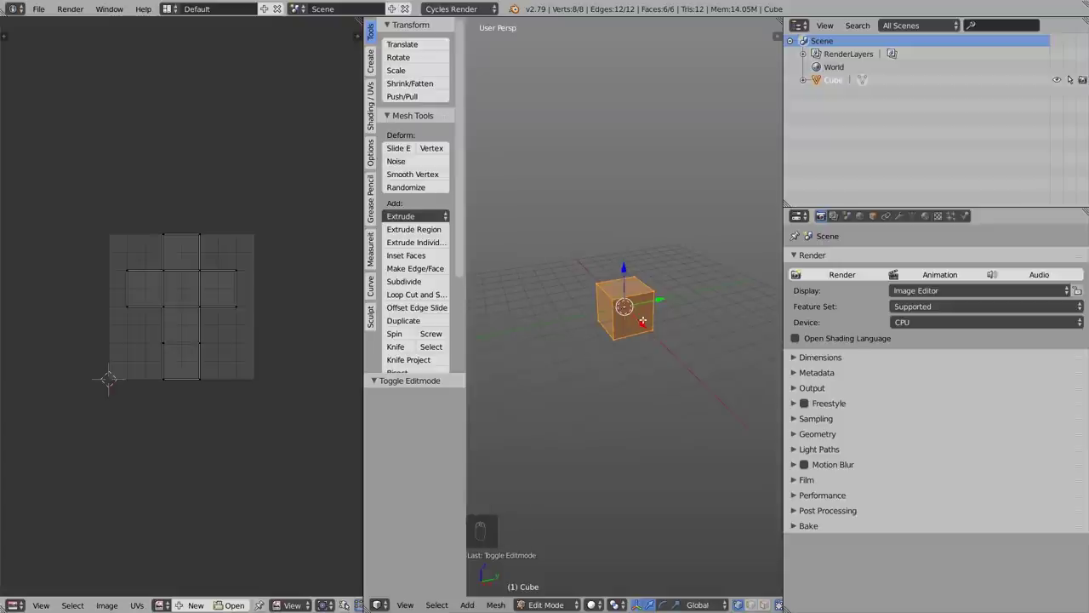
- Replace the cube with a cylinder mesh and enter Edit Mode to show its default UV layout
key(x)
click(619, 316)
key(shift+a)
key(shift+a)
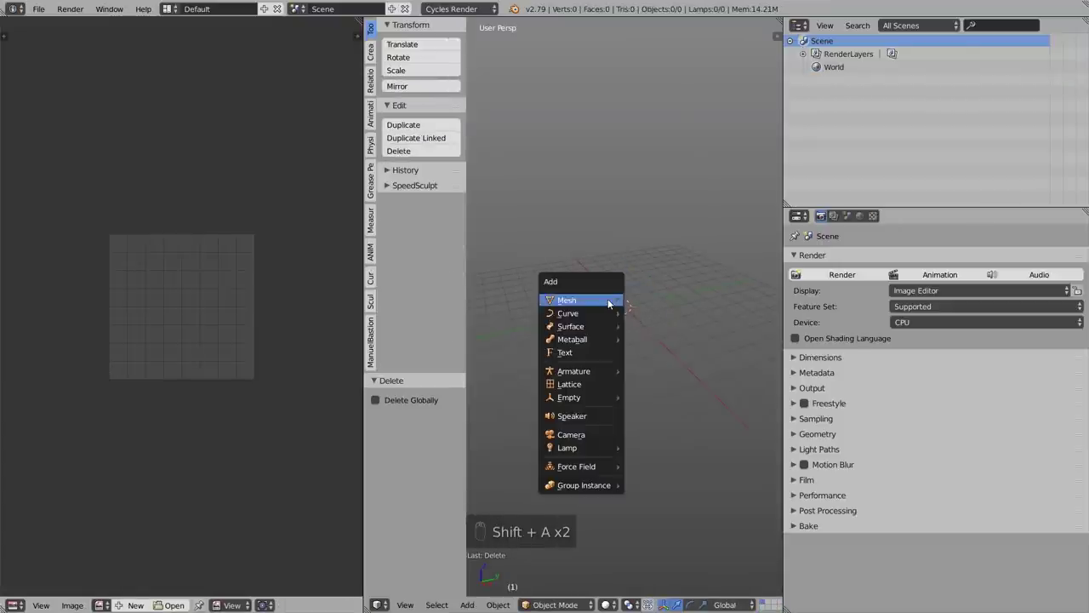
mouse_move(613, 302)
click(656, 367)
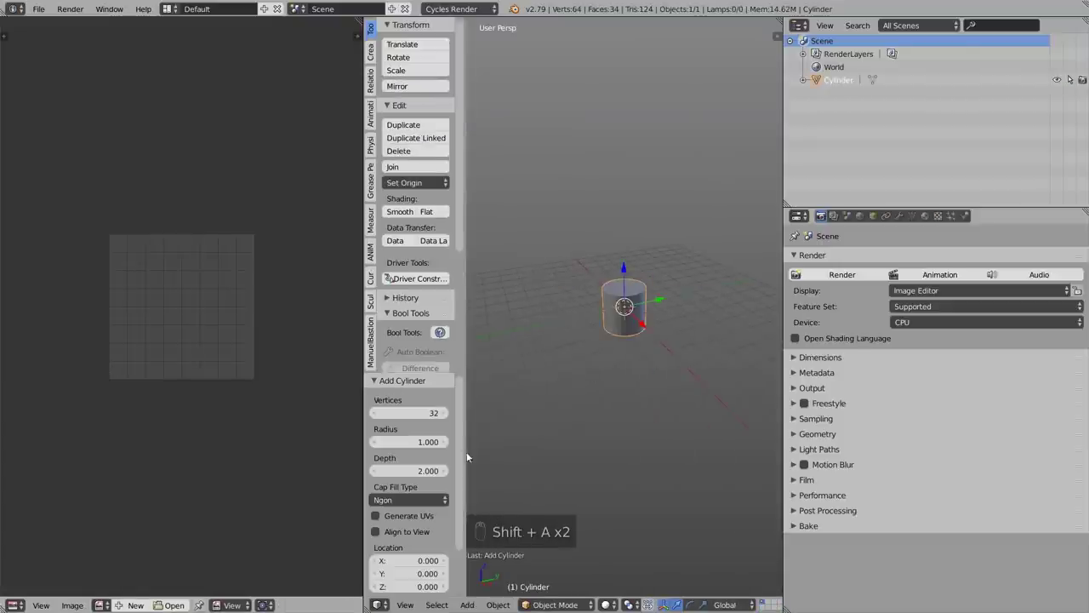
key(Tab)
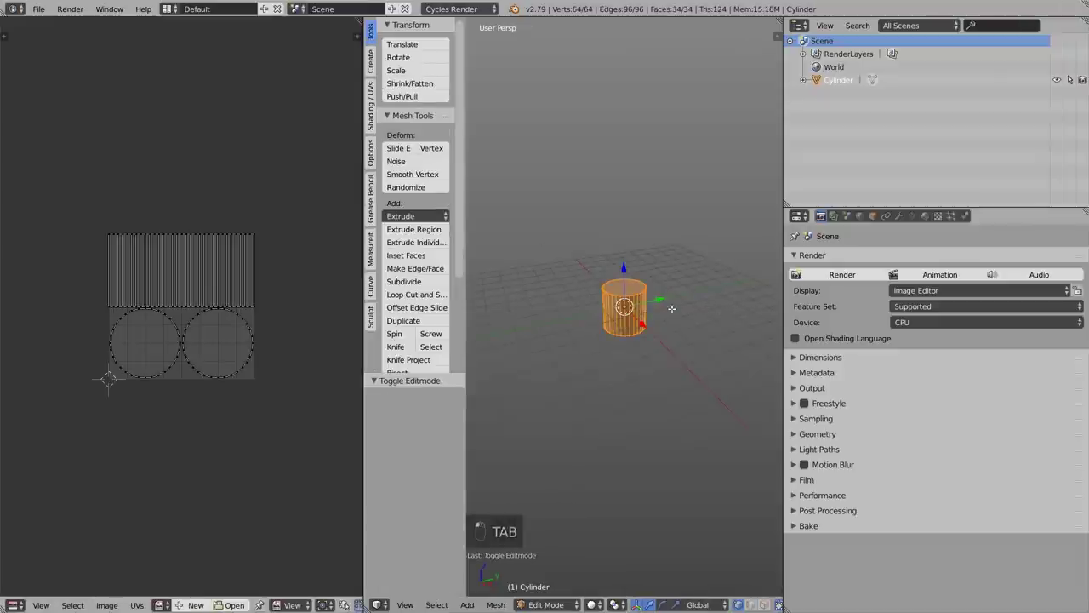
- Replace the cylinder with a monkey mesh and enter Edit Mode on it
key(Tab)
key(x)
click(608, 311)
key(shift+a)
mouse_move(613, 313)
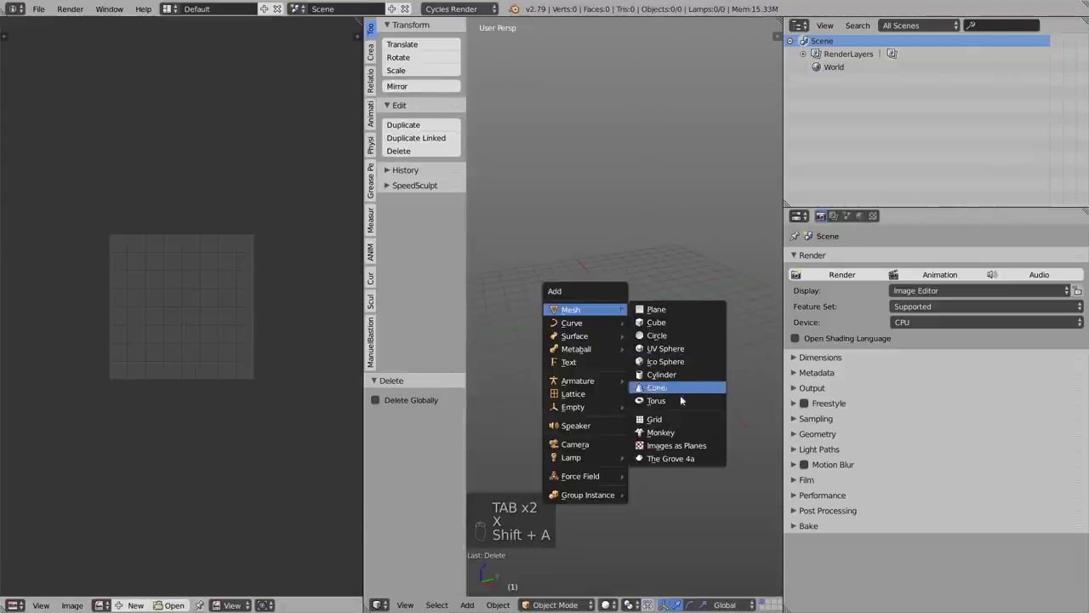
click(657, 434)
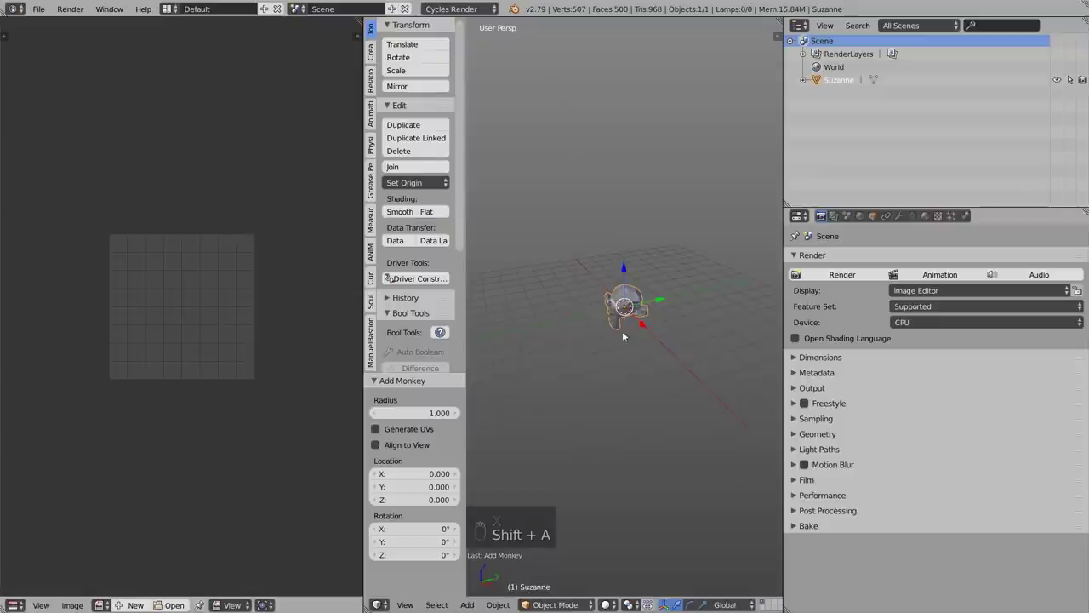
key(Tab)
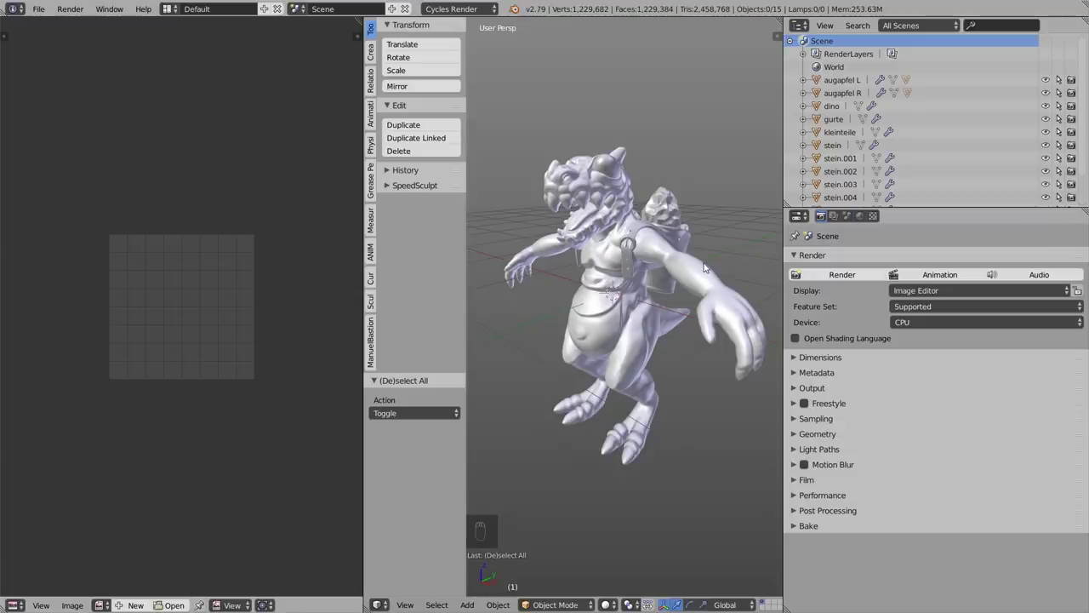
- Select the dino body and examine its base mesh and UVs in Edit Mode, then return to Object Mode
right_click(705, 268)
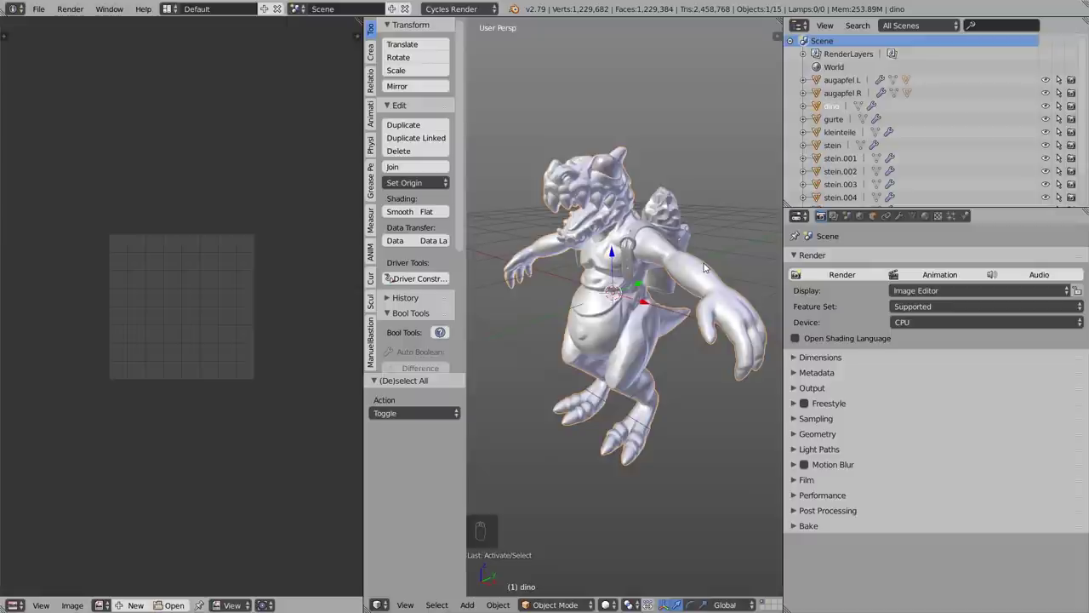
key(Tab)
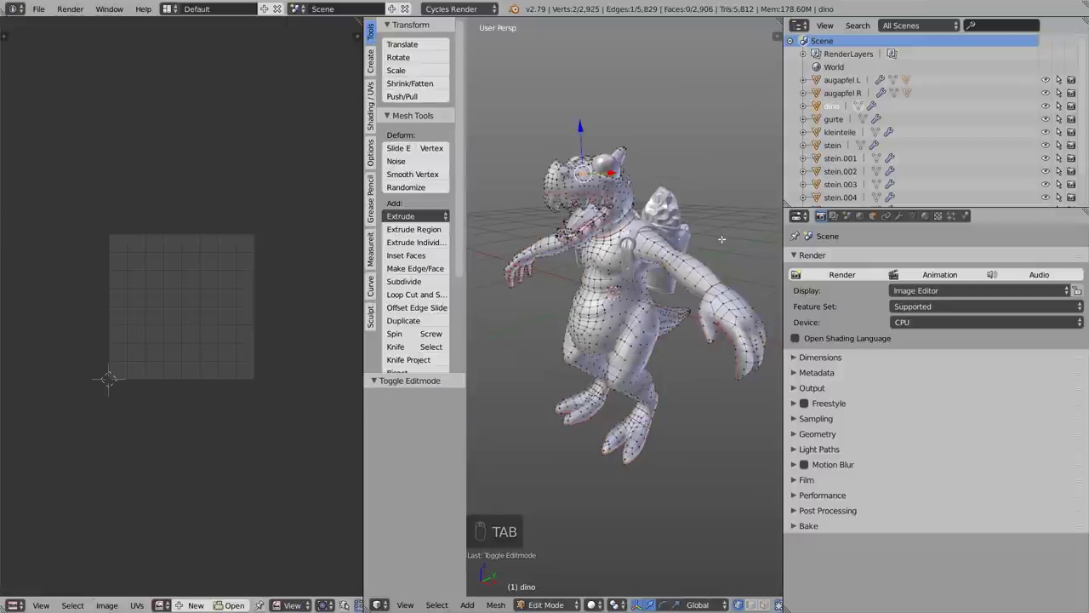
key(Tab)
key(a)
key(a)
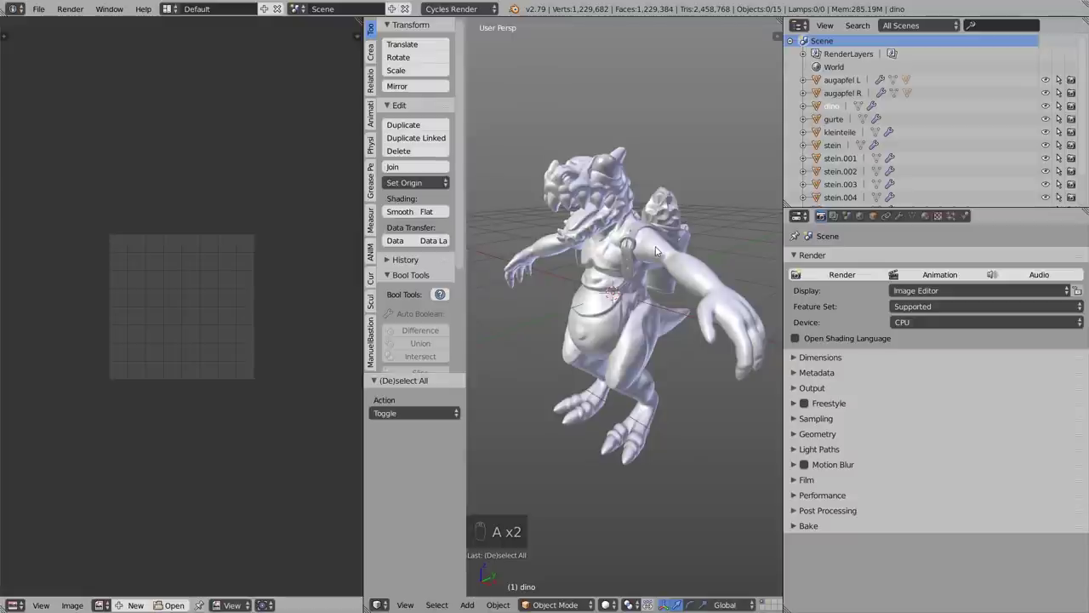
- Enter Edit Mode on the dino with all its geometry deselected and maximize the 3D view
right_click(656, 252)
key(Tab)
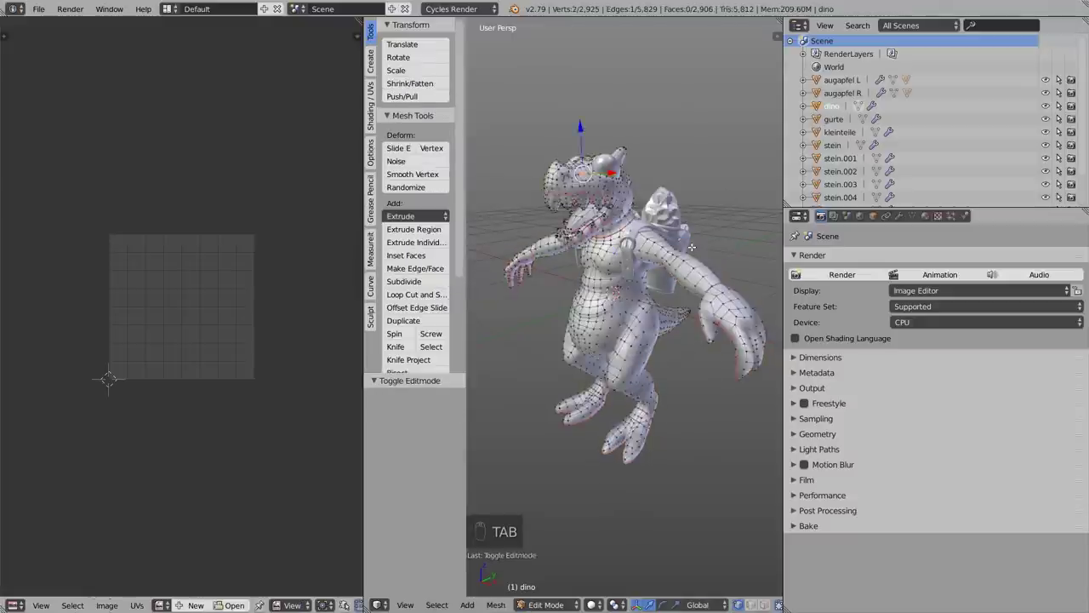
key(a)
key(a)
scroll(660, 251, up, 4)
scroll(667, 251, up, 2)
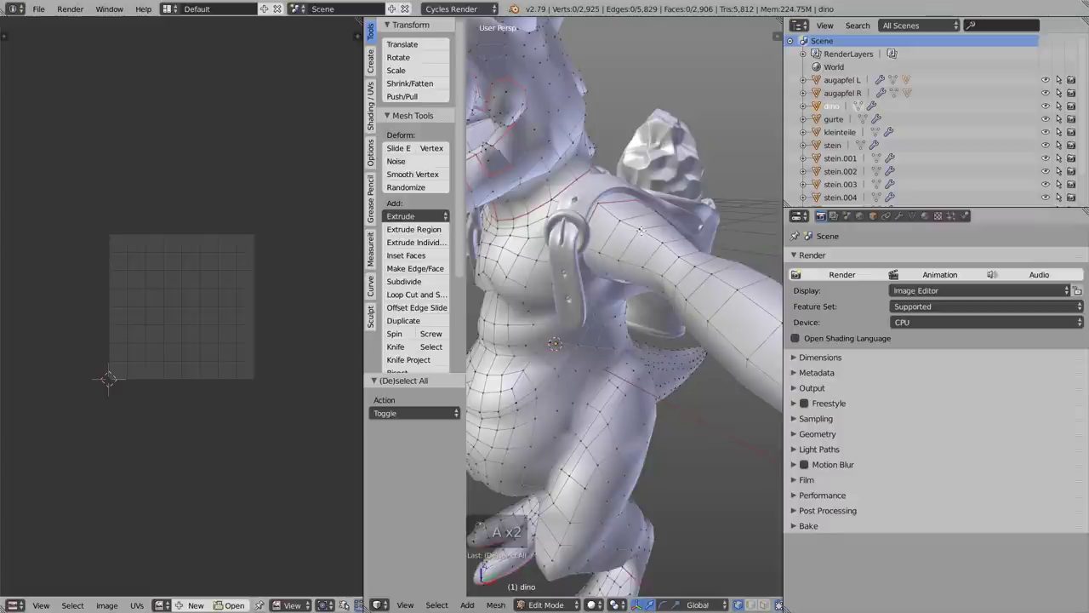
key(shift+space)
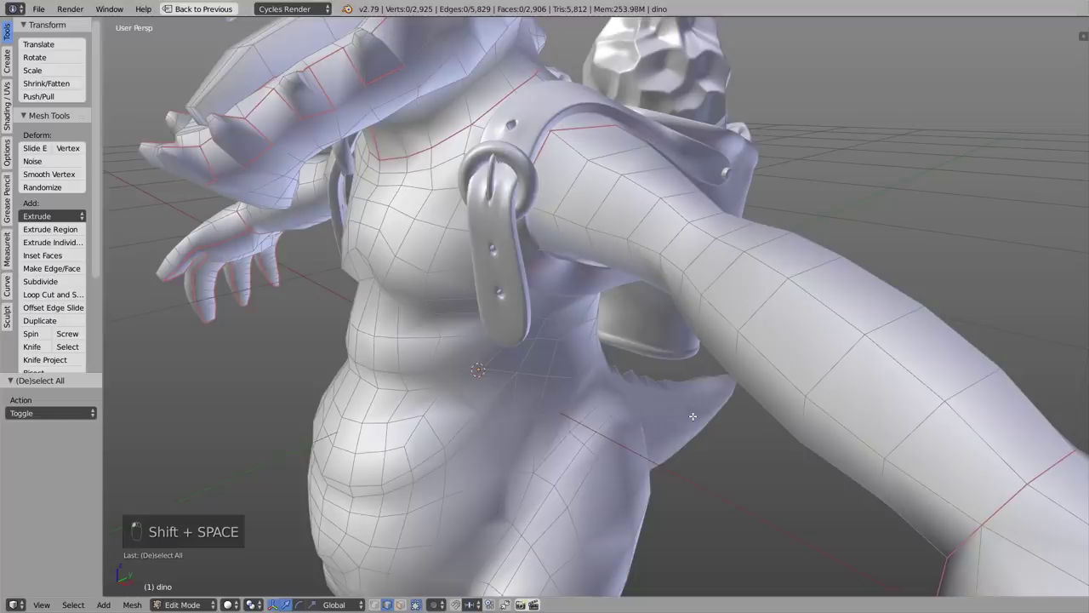
- Mark a run of four edges as a seam from the strap over the shoulder down the upper arm
middle_drag(575, 145, 598, 174)
right_click(598, 178)
shift+right_click(617, 189)
shift+right_click(637, 198)
shift+right_click(655, 207)
shift+right_click(697, 258)
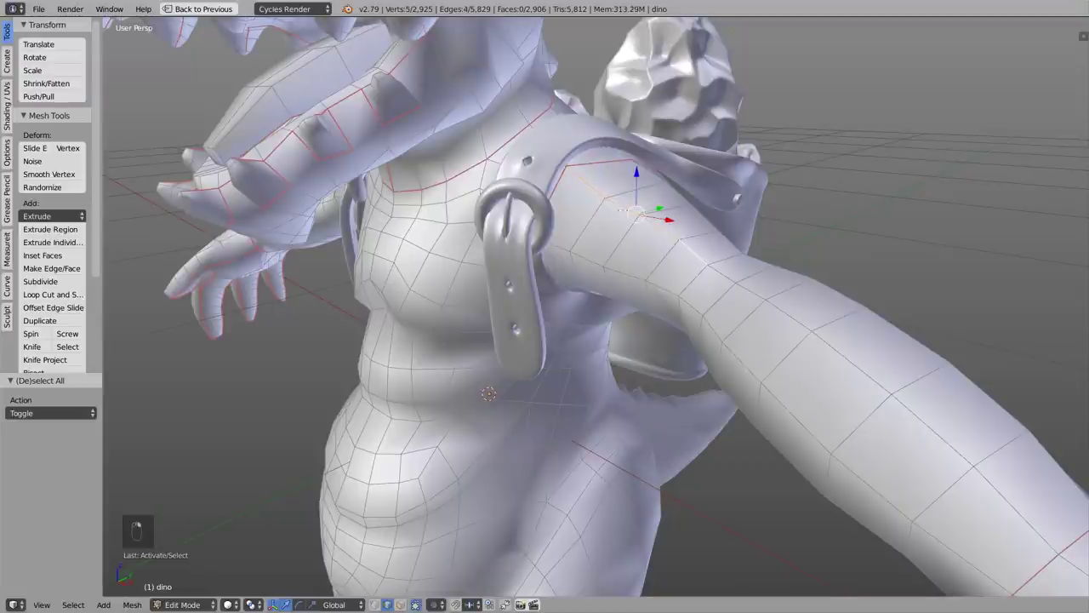
key(ctrl+e)
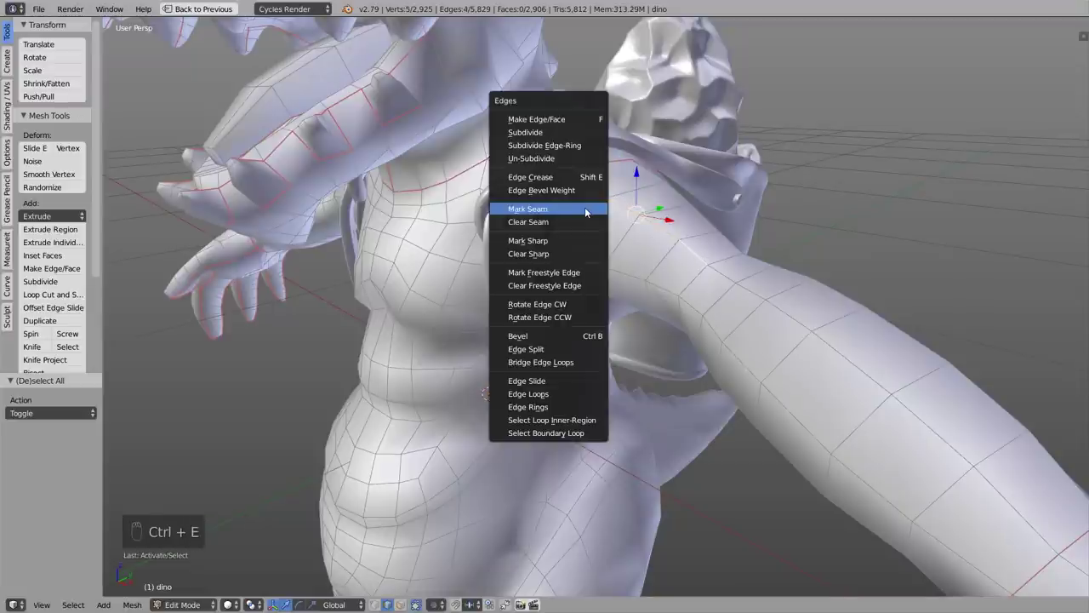
click(533, 210)
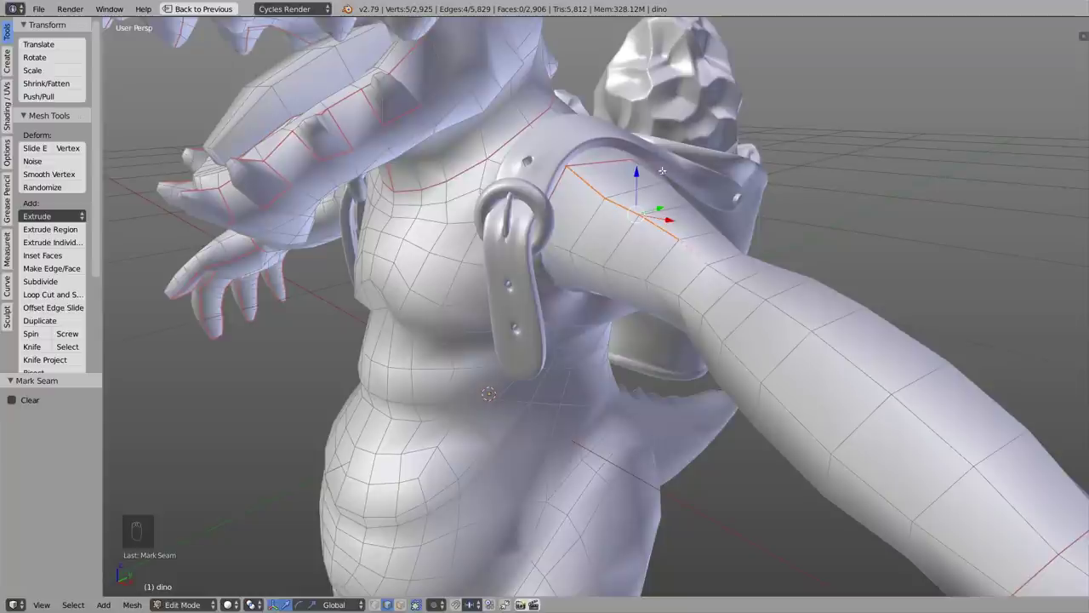
- Clear the seam from the two edges at the arm end of the new shoulder seam, then deselect everything
right_click(692, 251)
shift+right_click(654, 224)
key(ctrl+e)
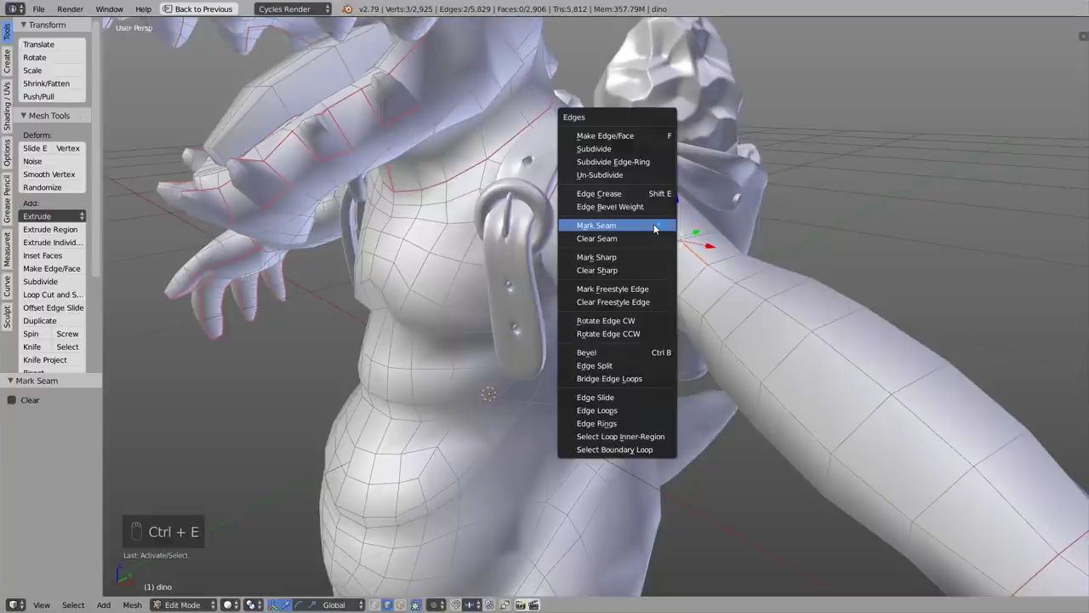
click(609, 237)
key(a)
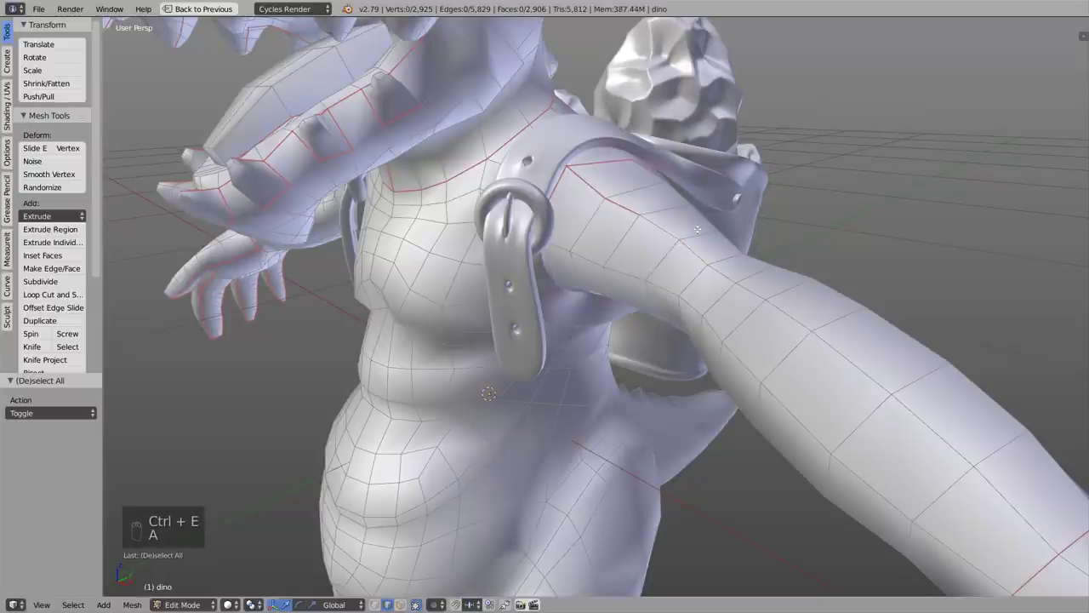
- Restore the split layout with the UV editor and unwrap the entire dino mesh
scroll(681, 250, down, 6)
scroll(681, 250, down, 4)
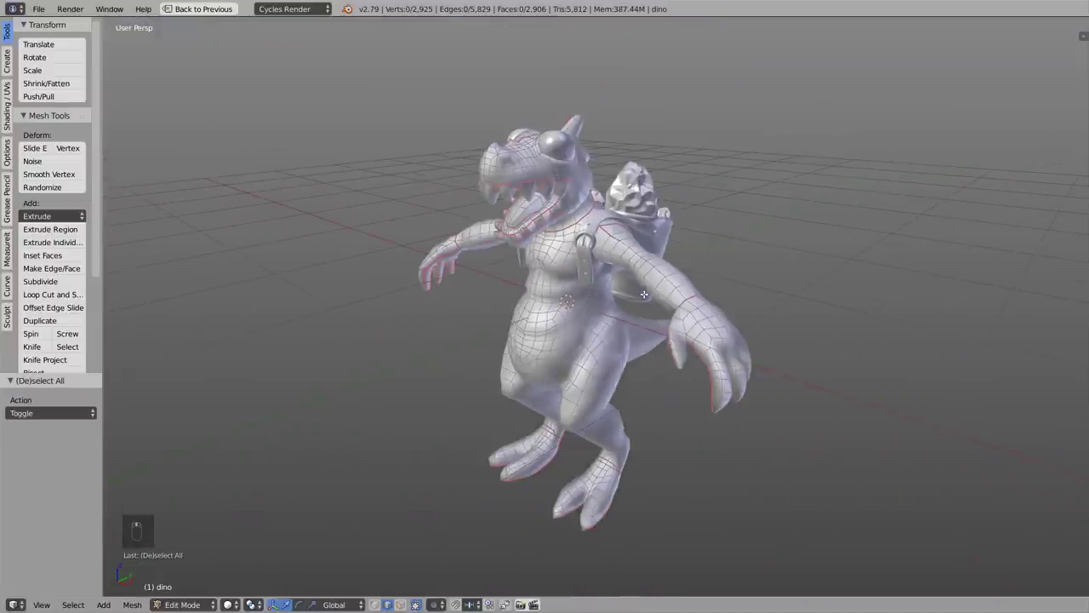
key(shift+space)
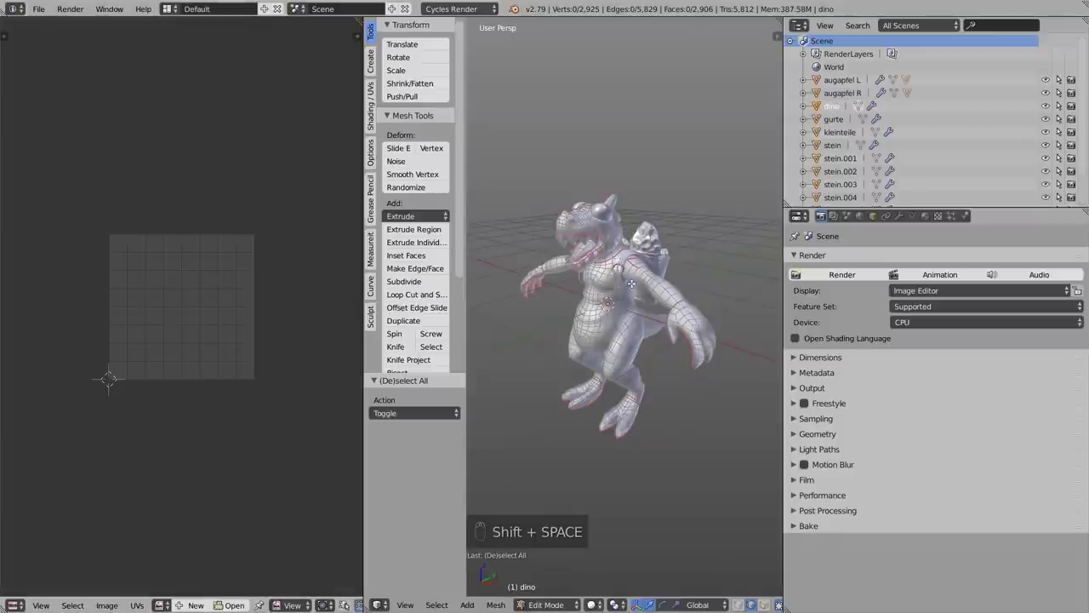
key(a)
key(u)
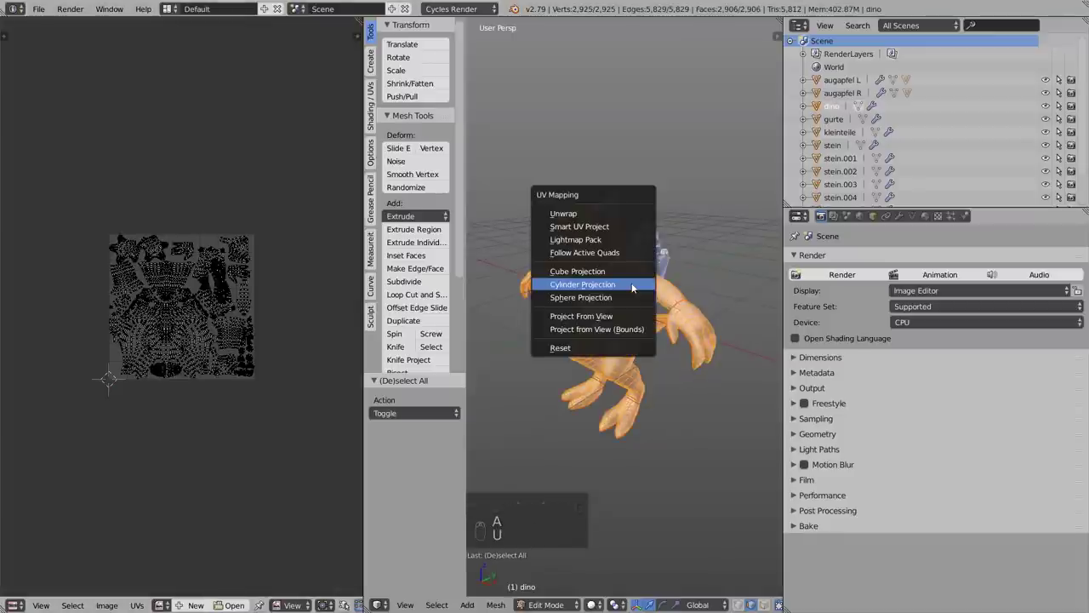
click(565, 214)
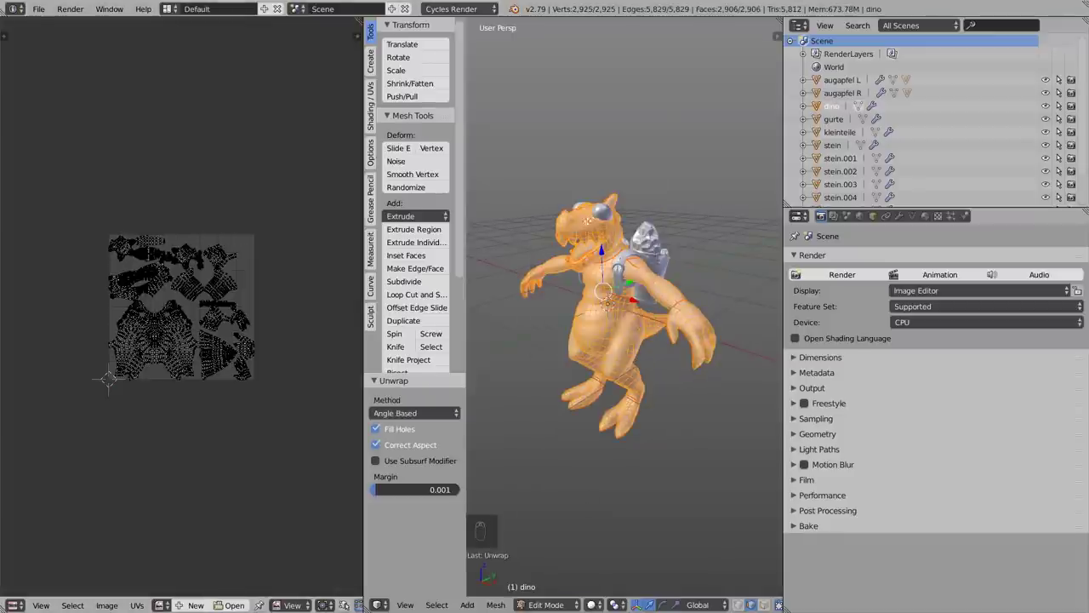
click(372, 104)
click(393, 26)
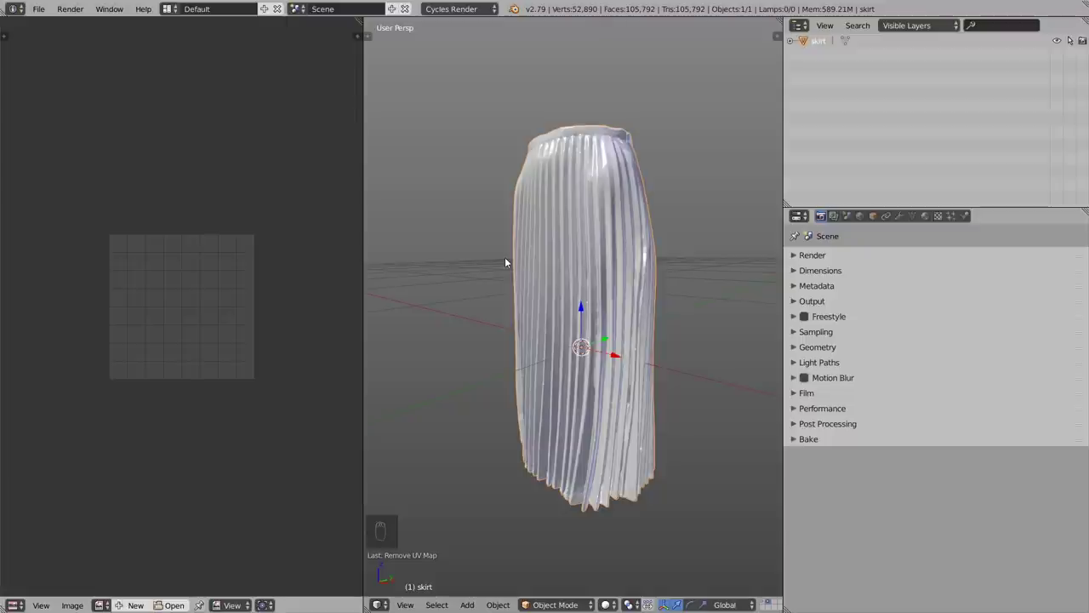
- Enter Edit Mode on the skirt with its whole mesh selected
key(Tab)
key(a)
key(a)
key(a)
scroll(576, 275, up, 6)
scroll(576, 274, down, 7)
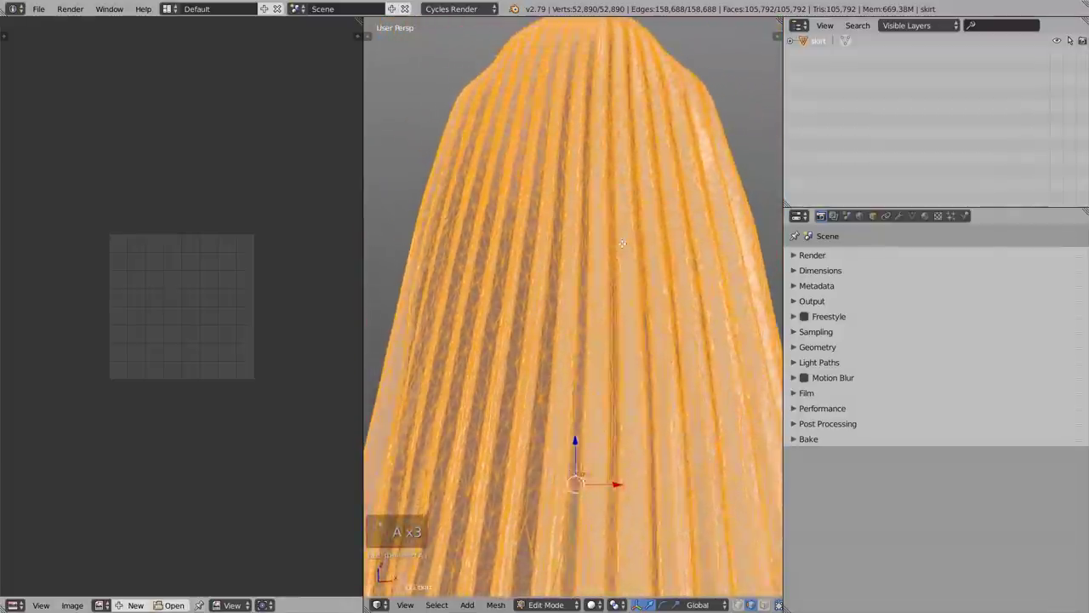
scroll(622, 244, down, 5)
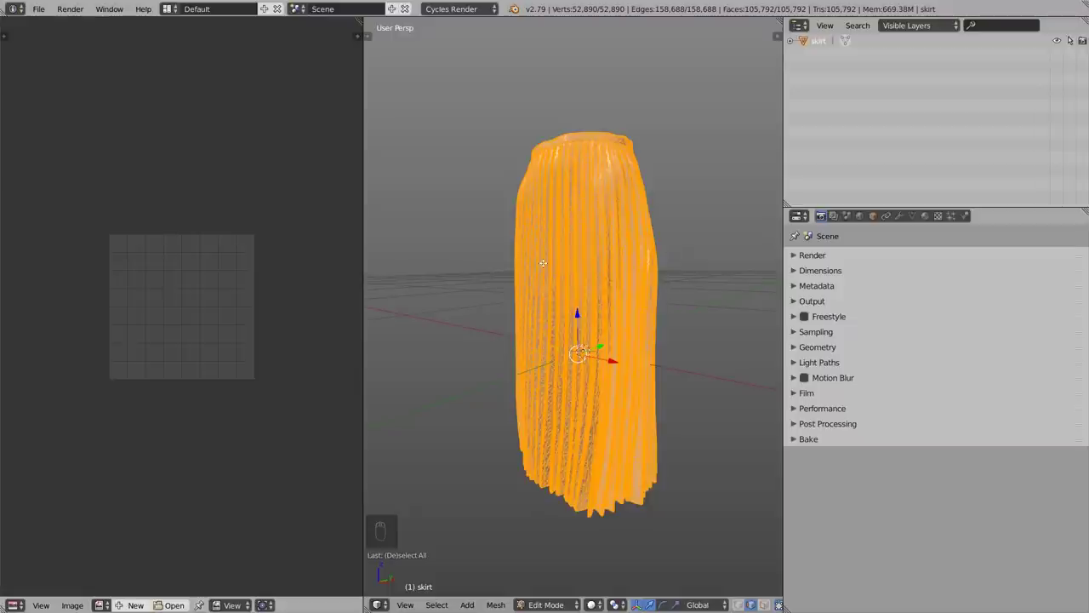
- Unwrap the skirt with Smart UV Project using an island margin of 0.001 and inspect the resulting islands
key(u)
key(u)
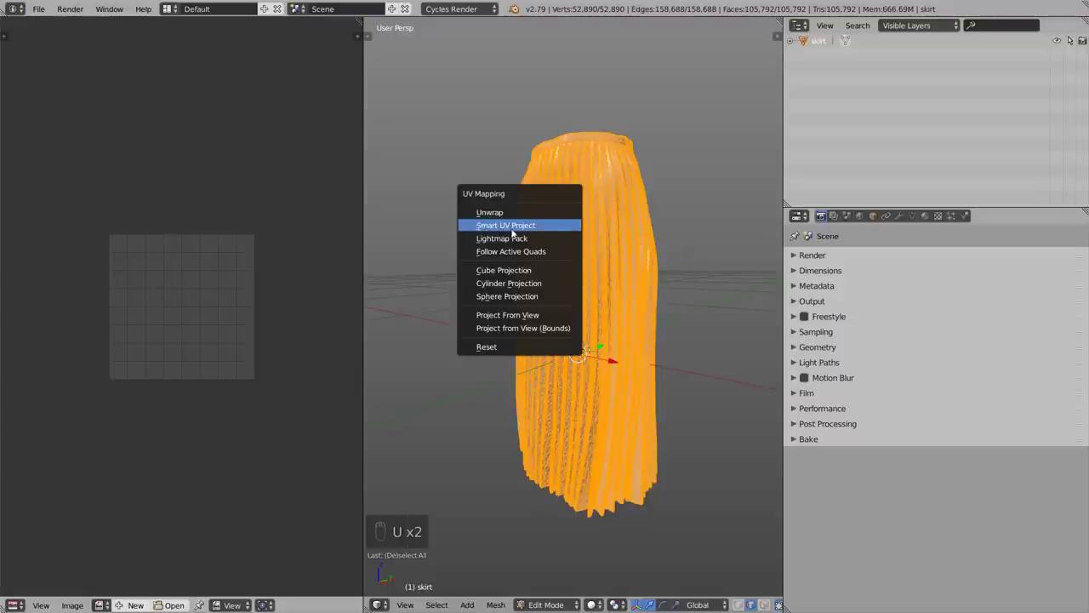
click(530, 228)
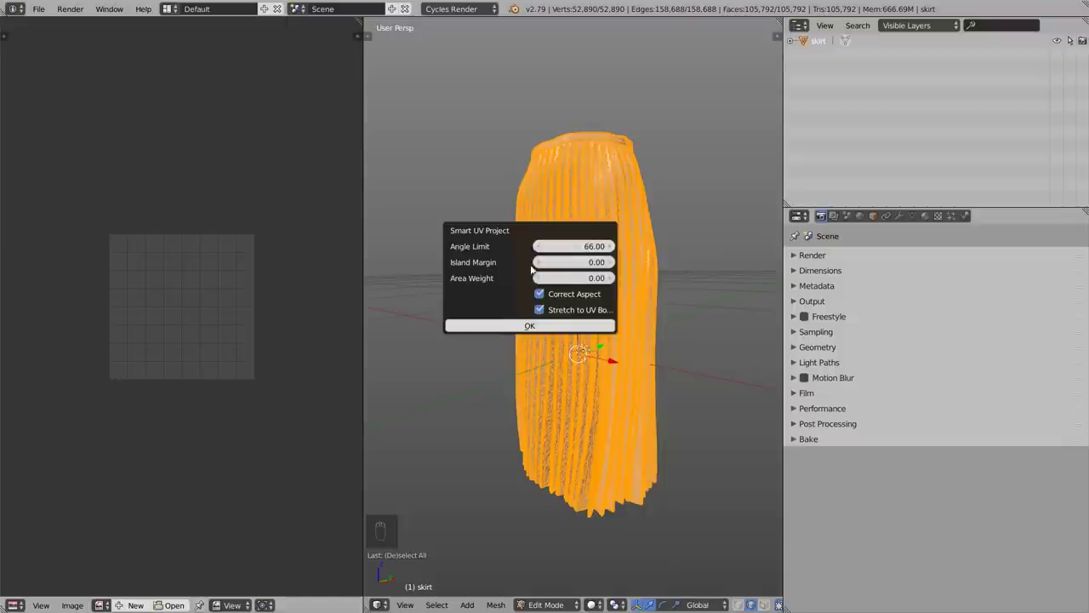
click(581, 269)
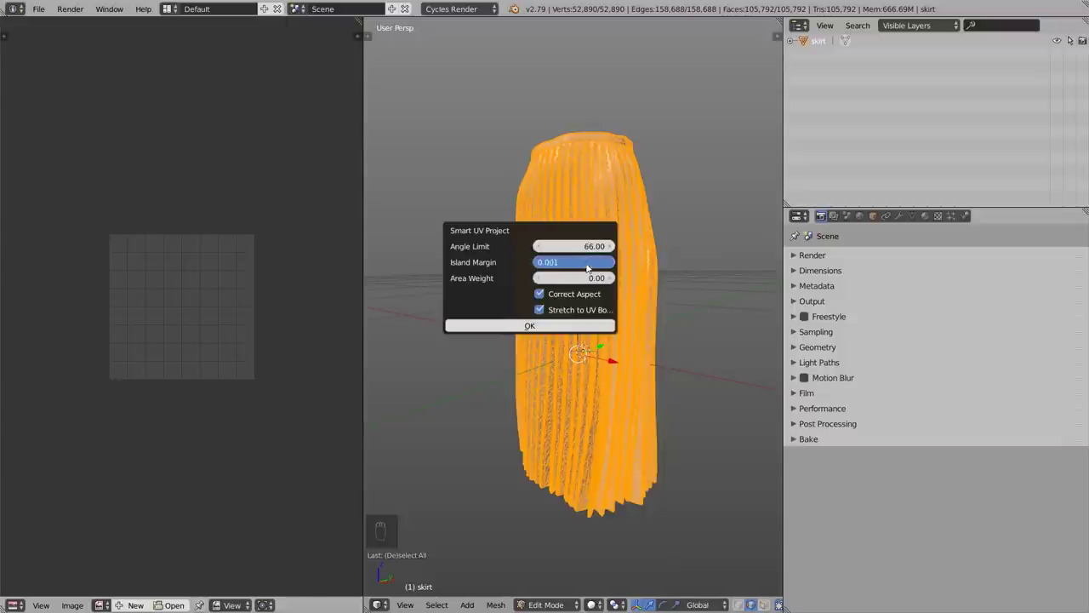
key(Return)
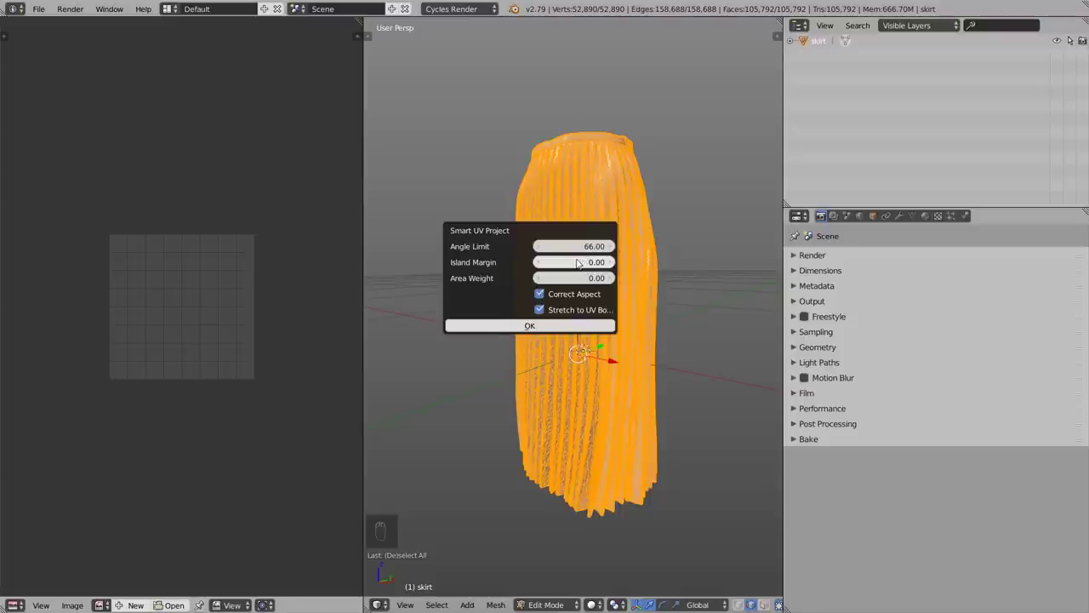
click(520, 325)
scroll(131, 330, up, 5)
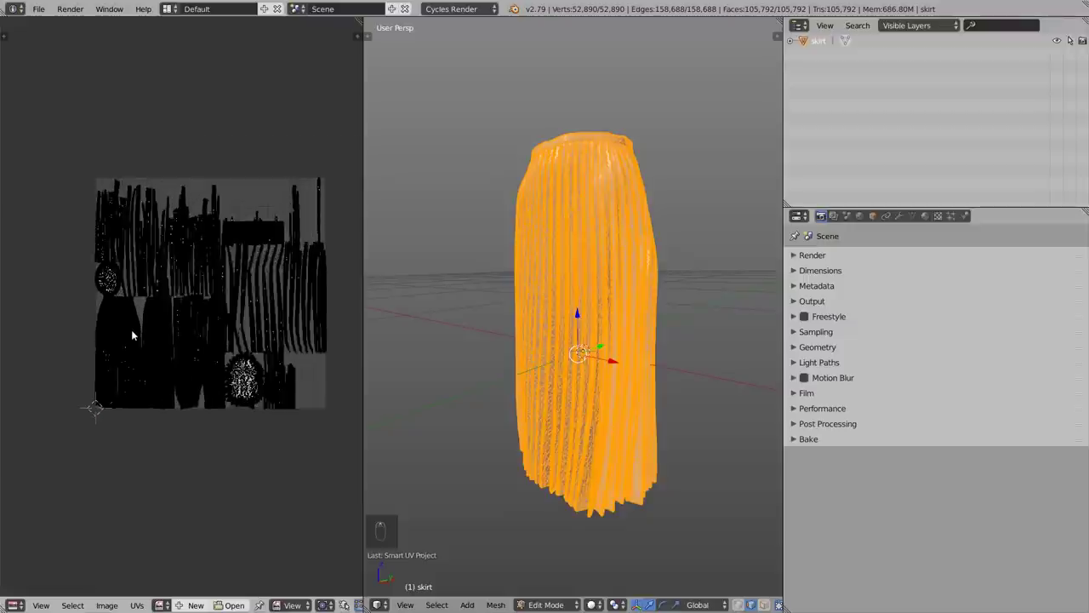
scroll(213, 334, up, 4)
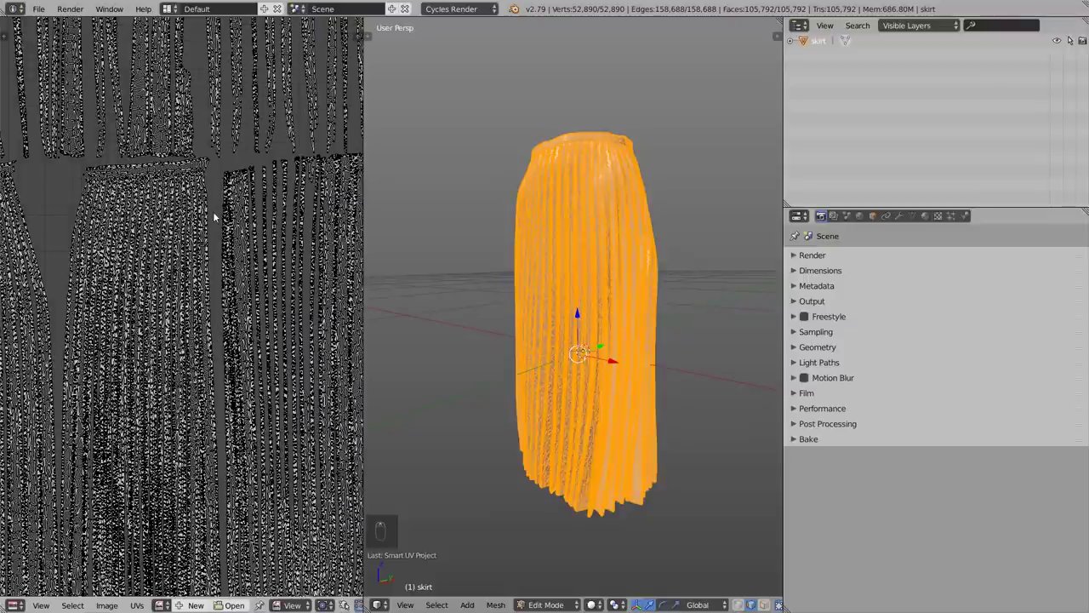
scroll(214, 214, down, 4)
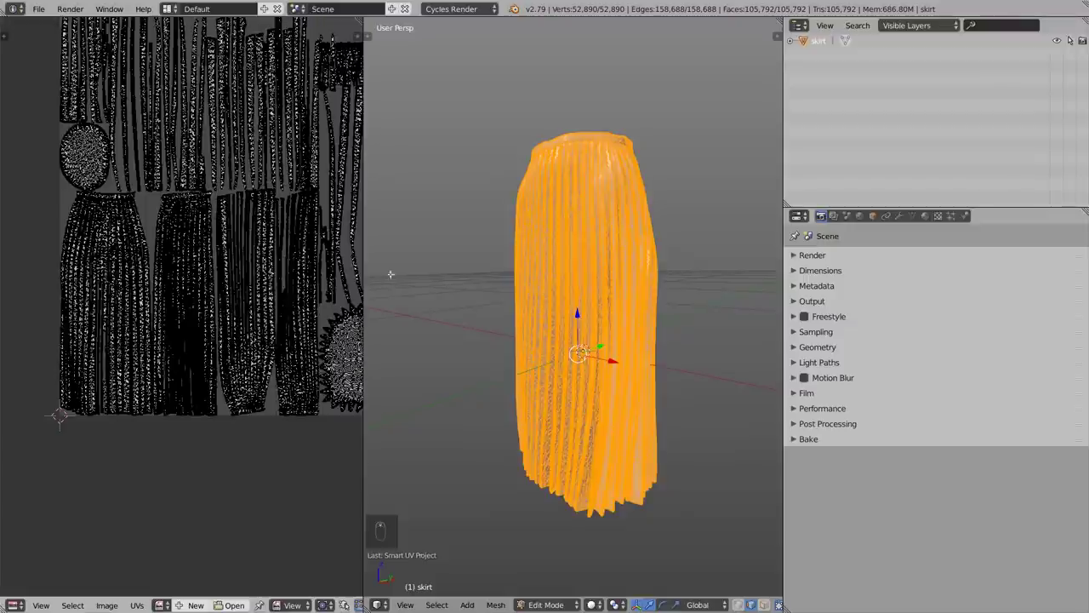
- Unwrap the skirt again with Smart UV Project using an angle limit of 30 and inspect the islands up close
key(u)
click(543, 237)
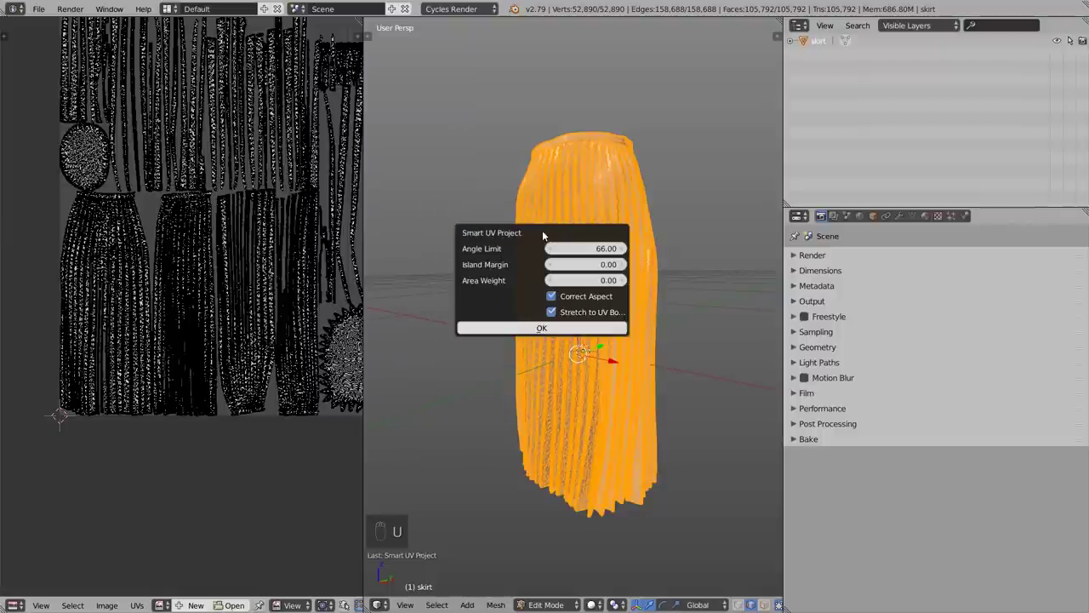
click(588, 248)
text(3)
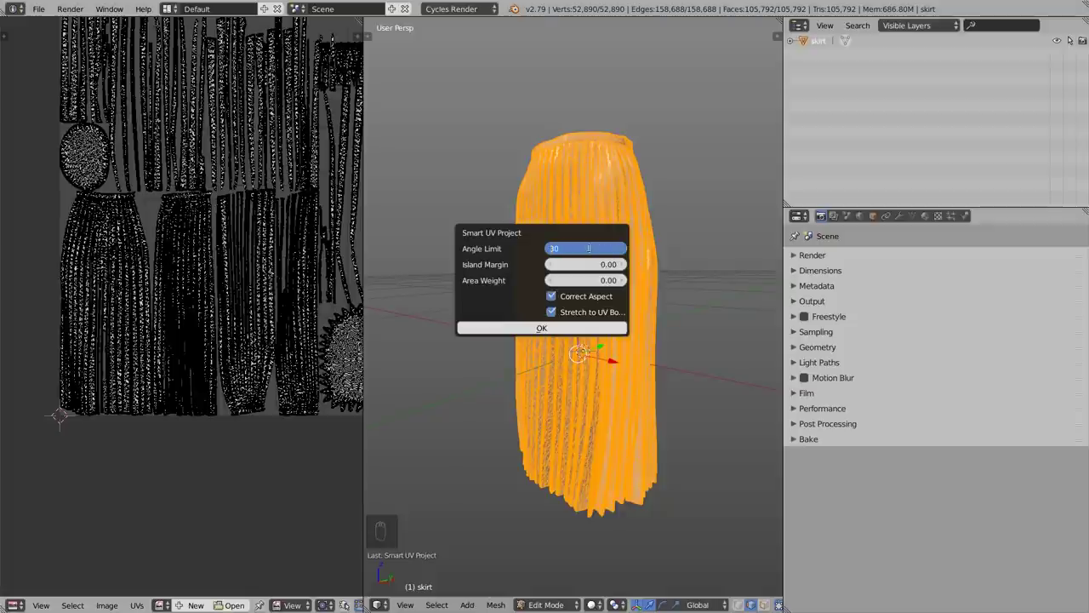
text(0)
key(Return)
click(533, 331)
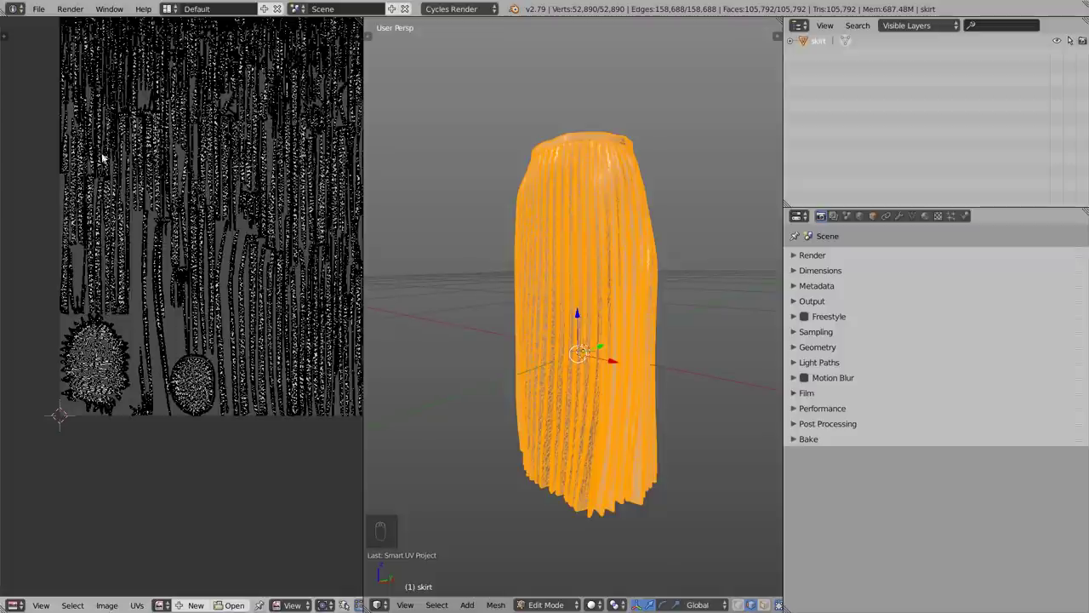
scroll(230, 218, up, 5)
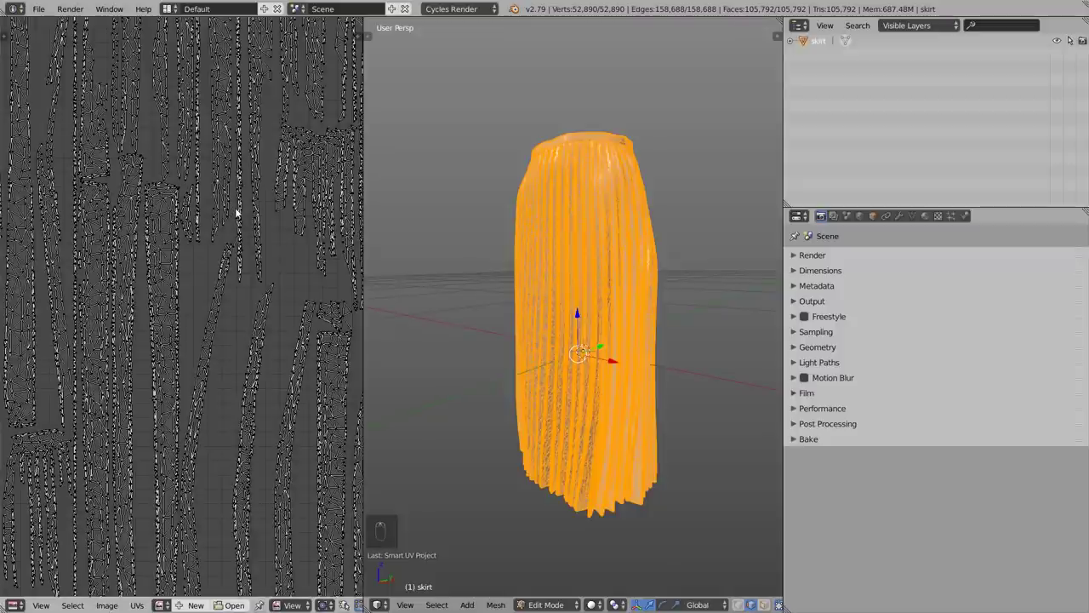
scroll(235, 208, down, 6)
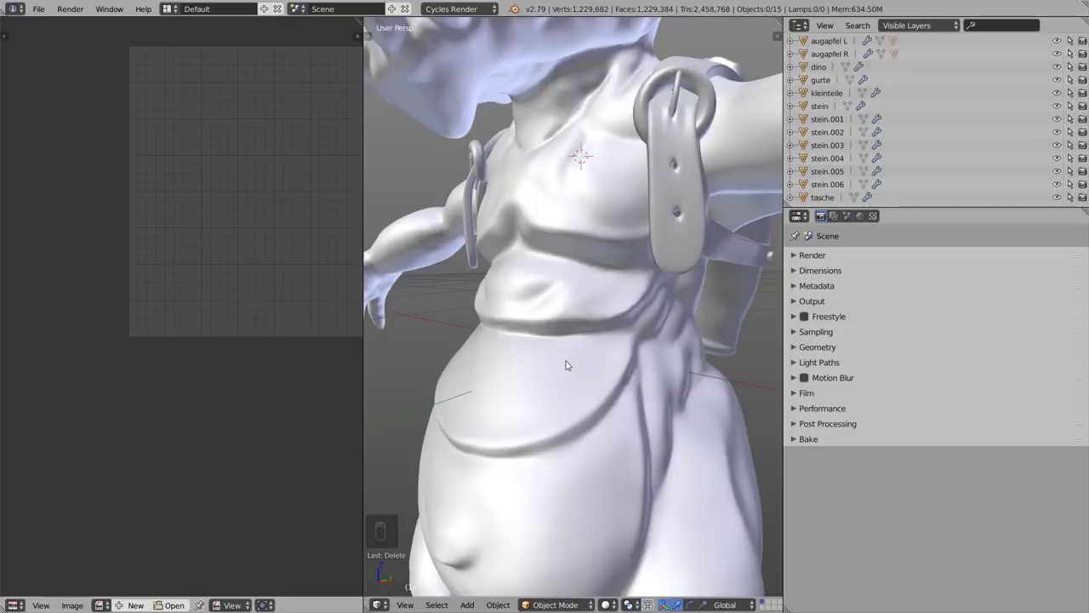
- Enter Edit Mode on the dino and switch to face selection
middle_drag(565, 364, 564, 398)
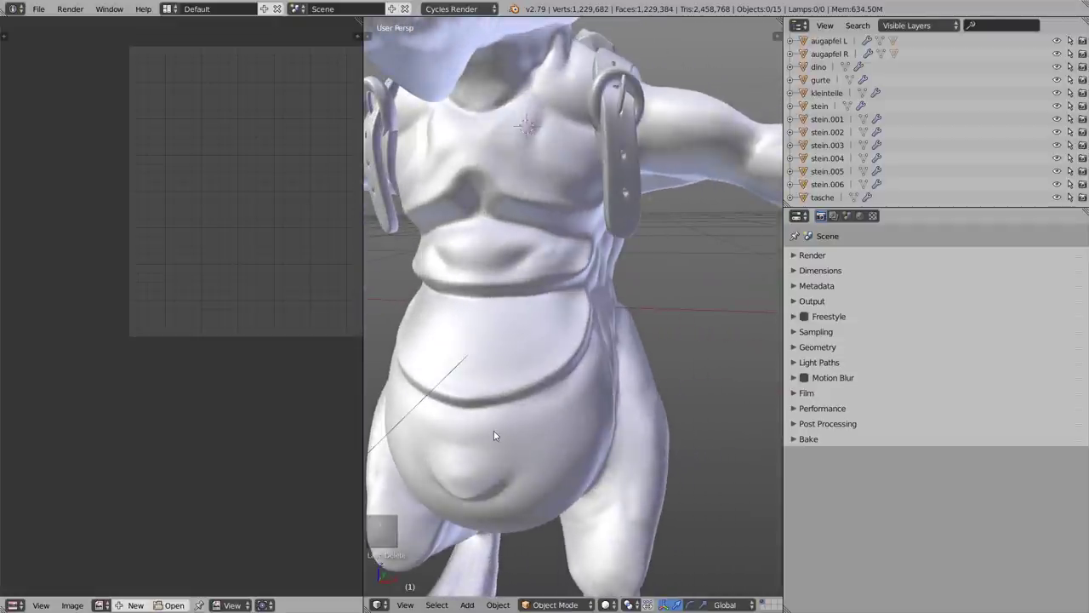
middle_drag(494, 352, 533, 339)
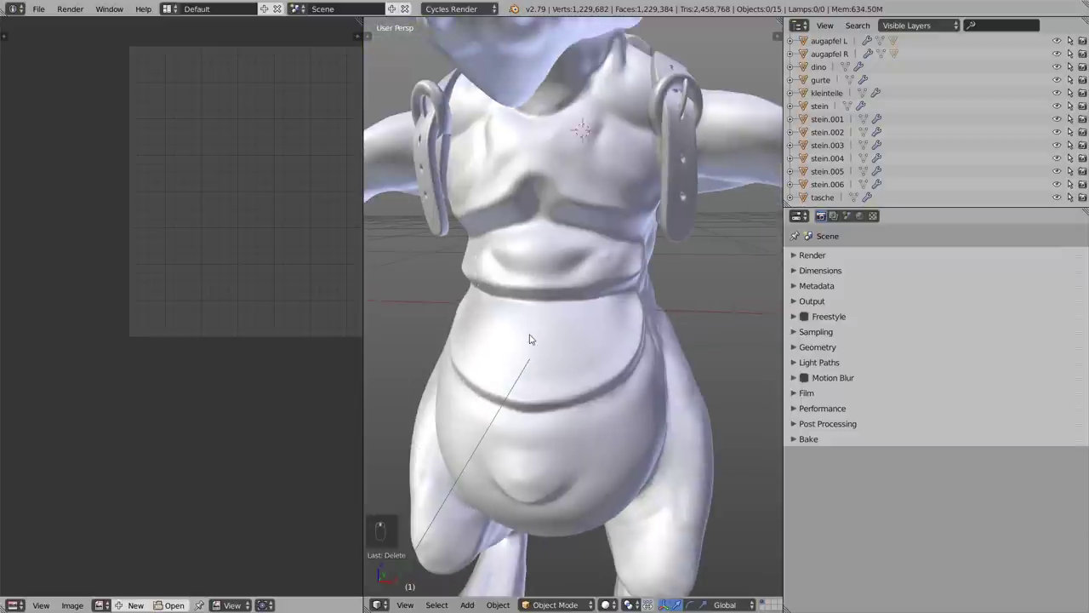
right_click(526, 339)
key(Tab)
click(657, 336)
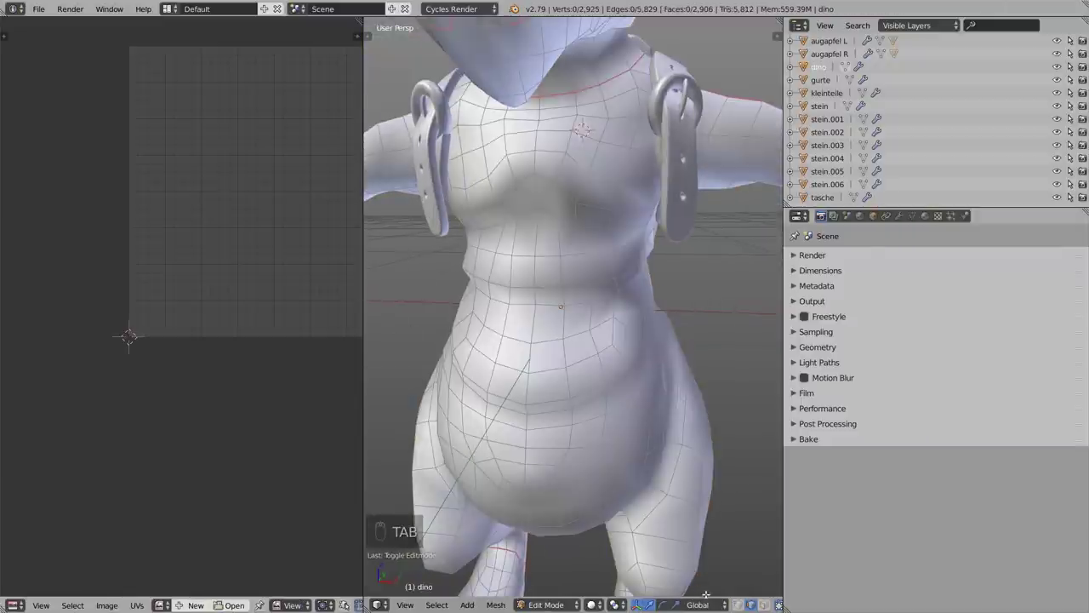
click(765, 604)
- Circle-select the band of faces across the front of the dino's torso below the chest and unwrap it with Project From View
key(c)
mouse_move(476, 255)
mouse_down()
mouse_move(524, 246)
mouse_move(593, 261)
mouse_up()
right_click(600, 257)
middle_drag(601, 257, 577, 288)
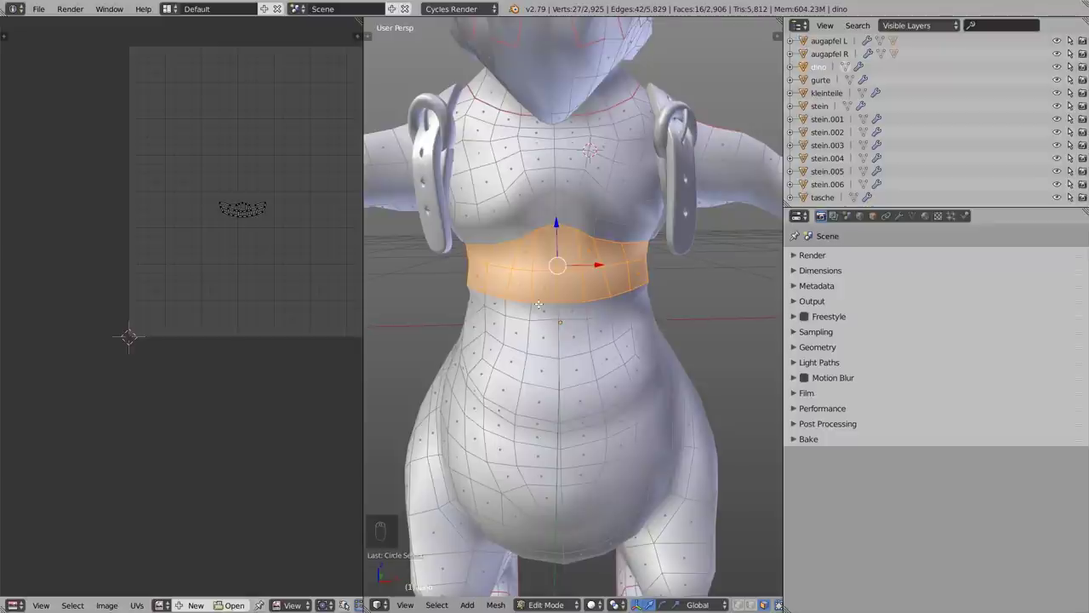
key(u)
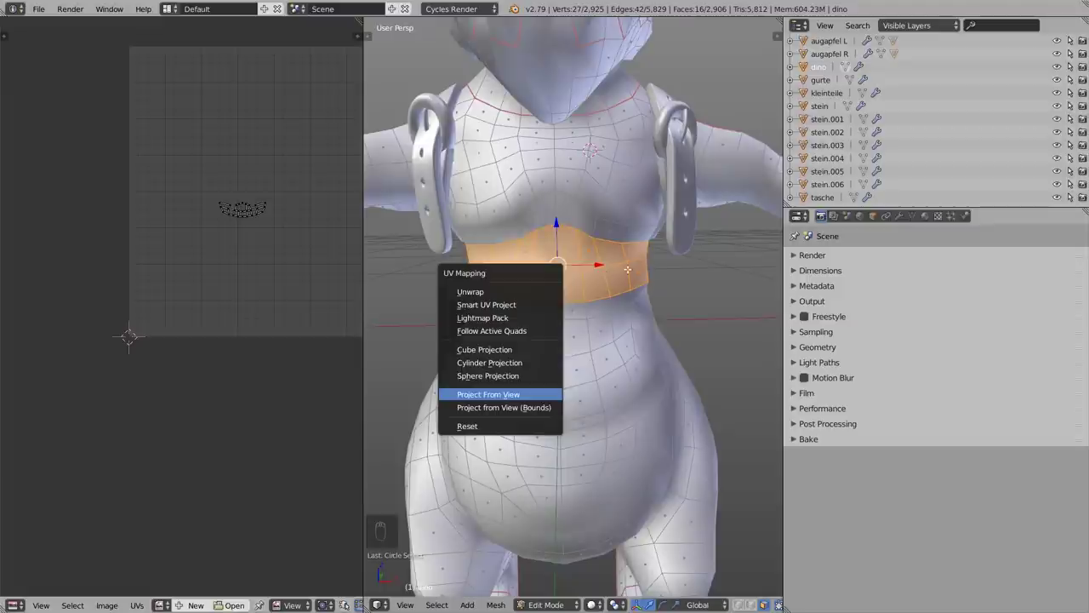
key(Return)
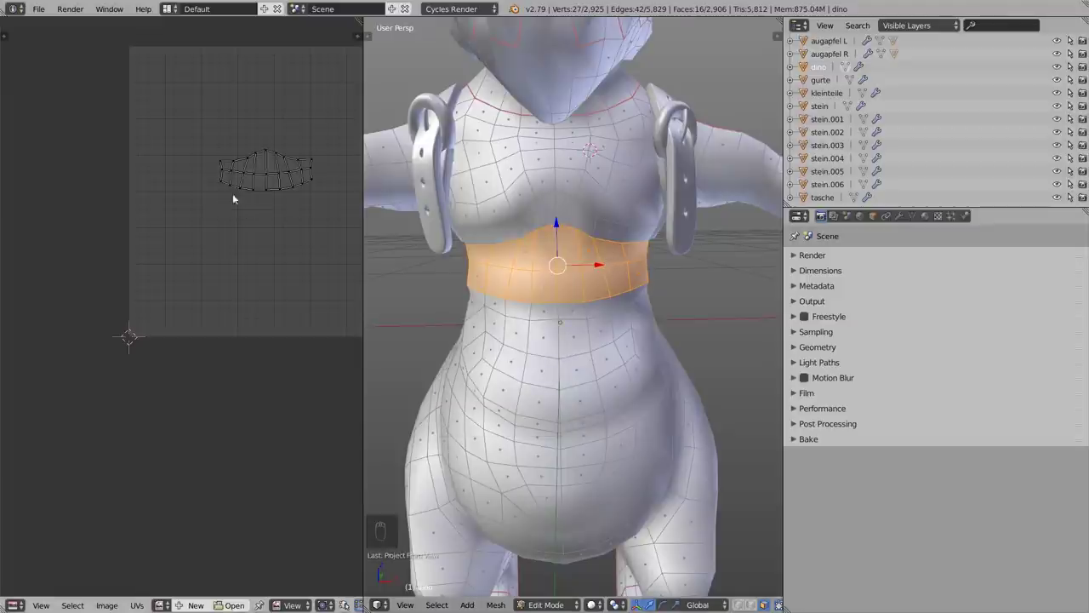
middle_drag(232, 198, 210, 287)
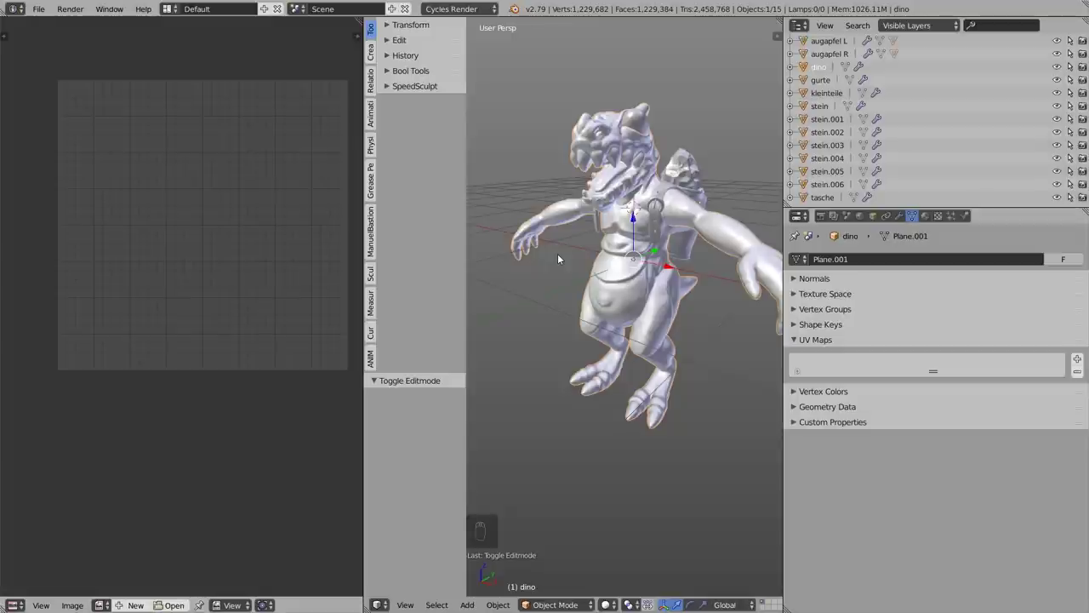
- Enter Edit Mode on the dino and enable Live Unwrap in the mesh options
key(Tab)
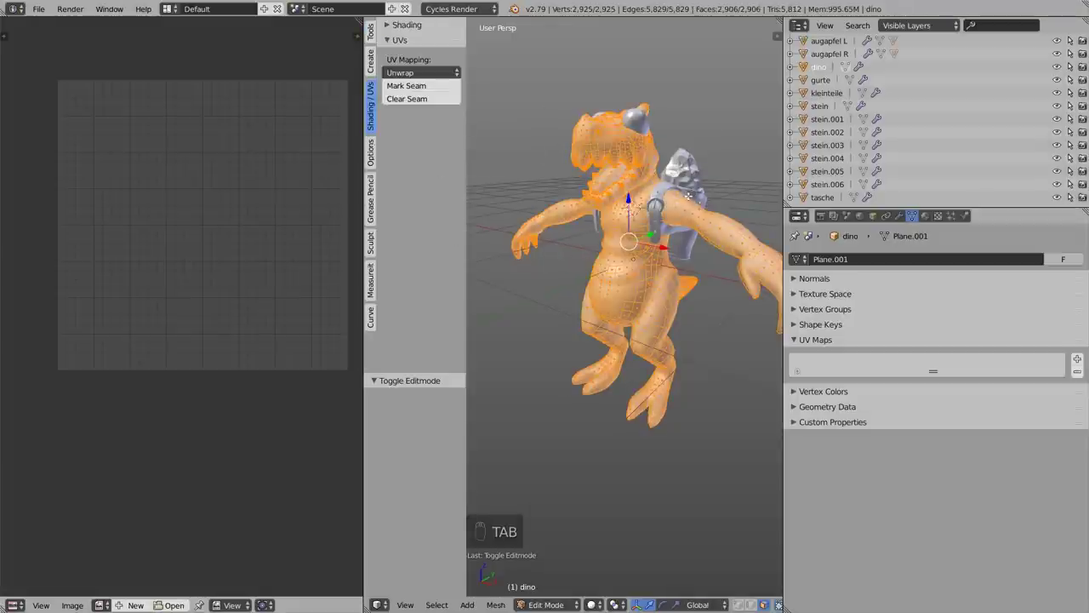
click(373, 151)
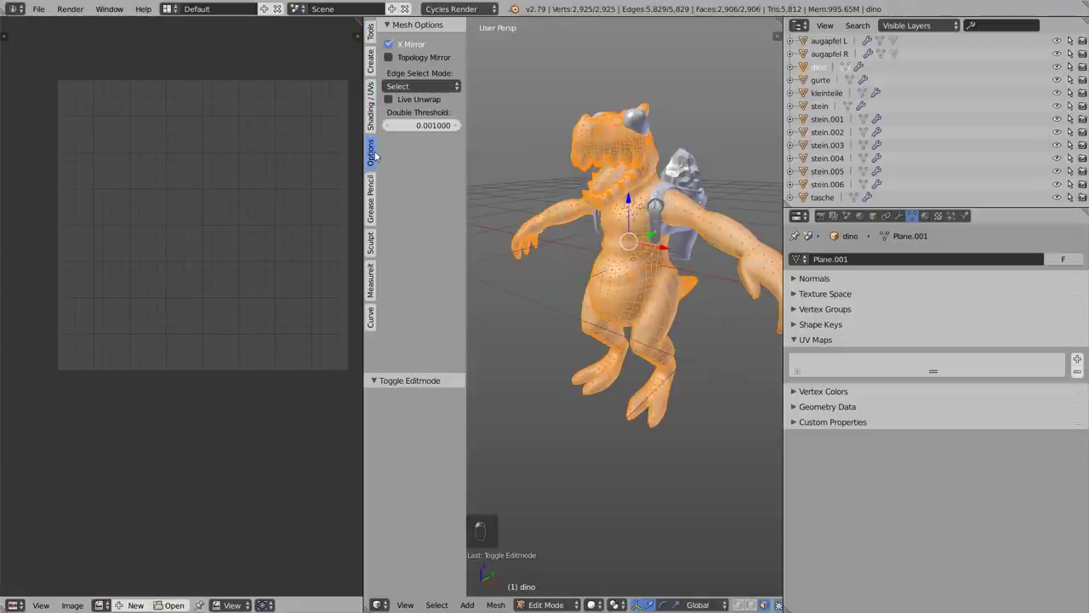
click(391, 101)
- Select the entire dino mesh and unwrap it
key(ctrl+e)
key(a)
middle_drag(613, 255, 657, 202)
key(a)
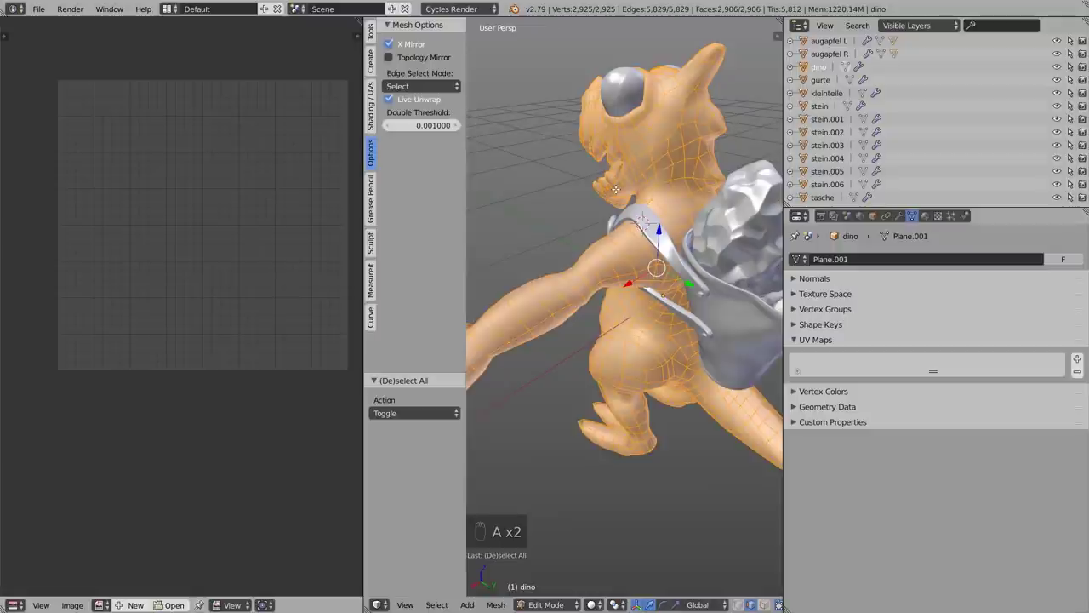
key(u)
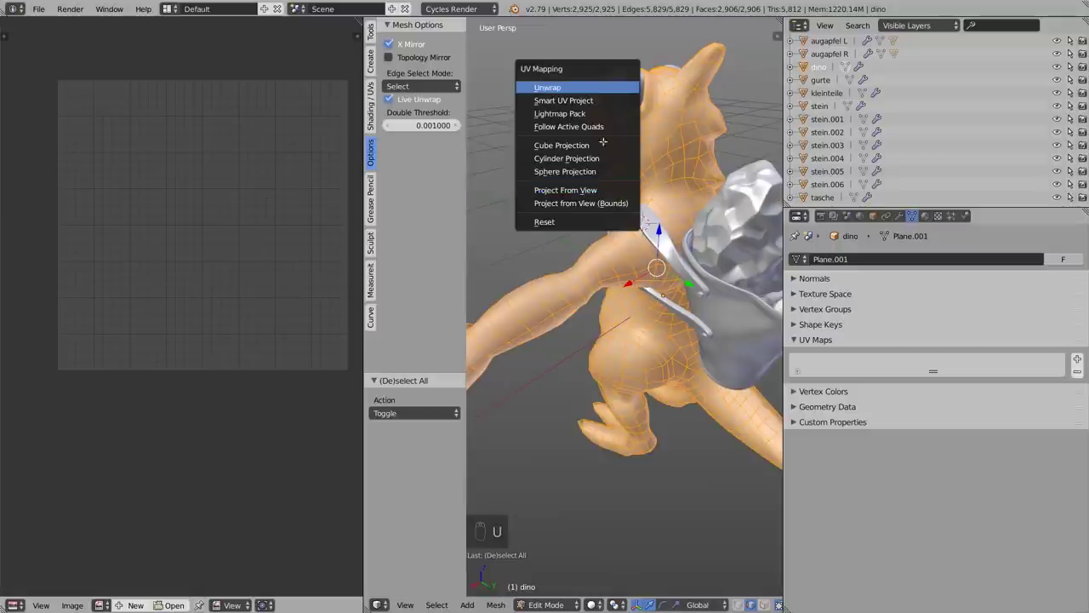
click(583, 89)
- Mark the edge loop around the dino's upper arm as a seam and select the whole mesh to show its UVs
middle_drag(632, 275, 647, 244)
right_click(628, 255)
alt+right_click(642, 275)
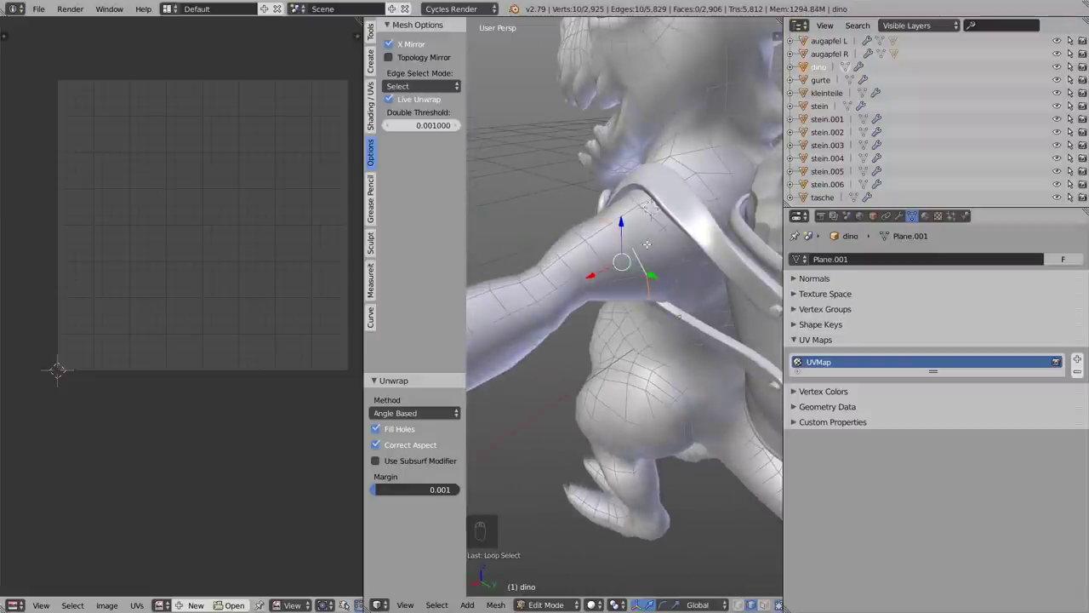
key(ctrl+e)
click(629, 232)
key(a)
key(a)
key(a)
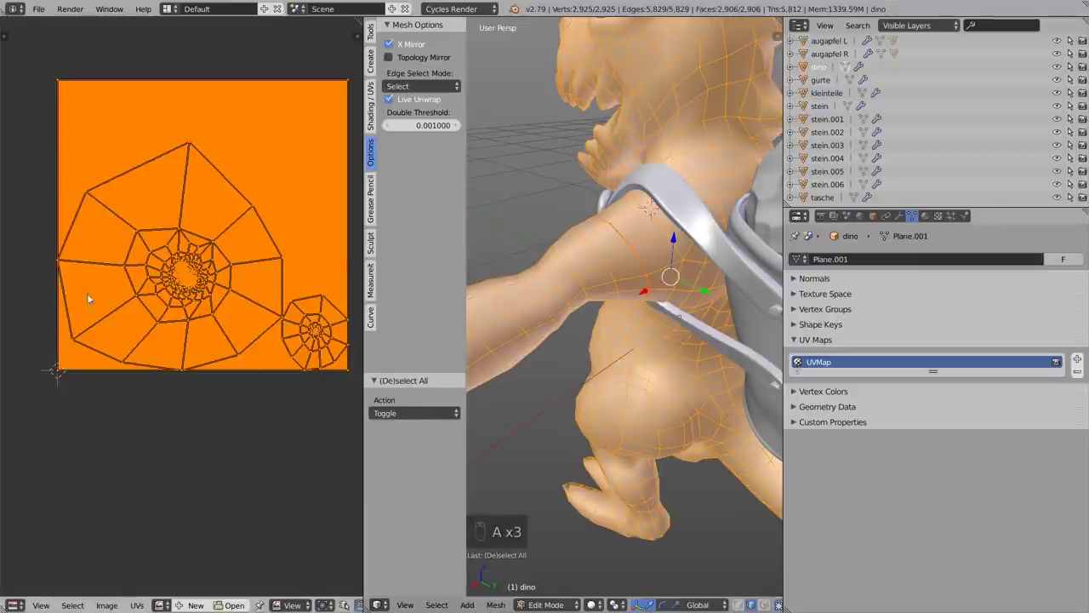
middle_drag(613, 280, 655, 264)
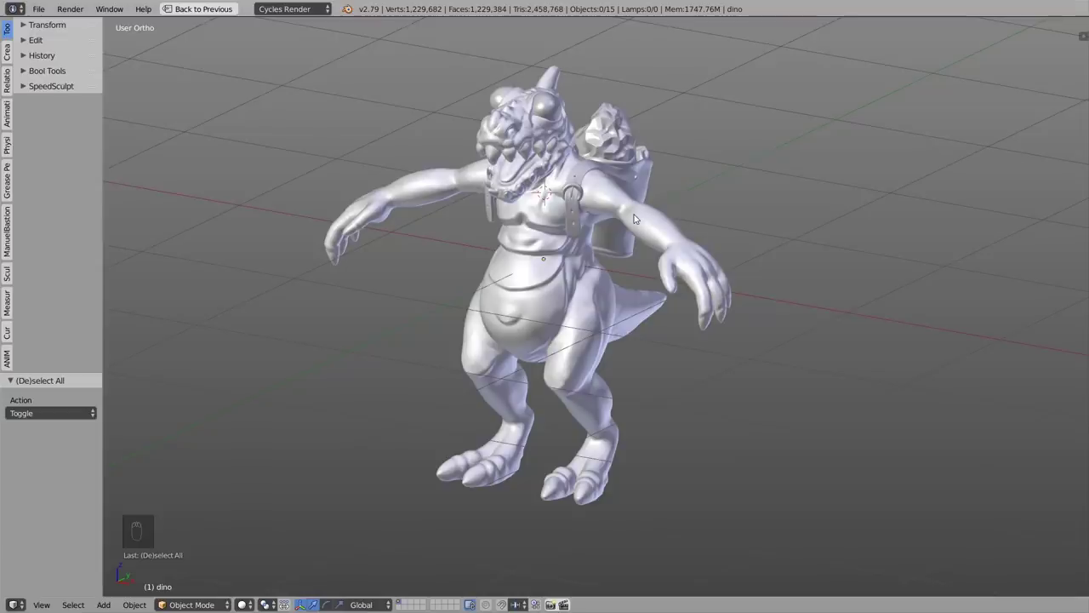
- Enter Edit Mode on the dino and select a lengthwise edge on top of the shoulder beside the strap
right_click(634, 220)
key(Tab)
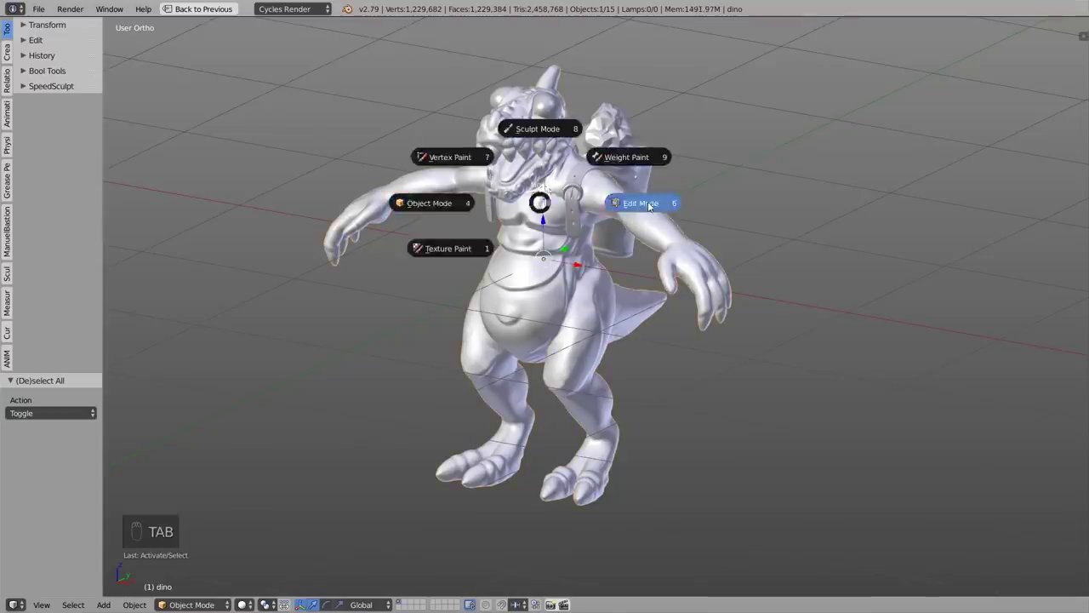
scroll(608, 182, up, 5)
right_click(608, 182)
scroll(608, 182, up, 3)
- Set the Edge Select Mode to Tag Seam
click(8, 154)
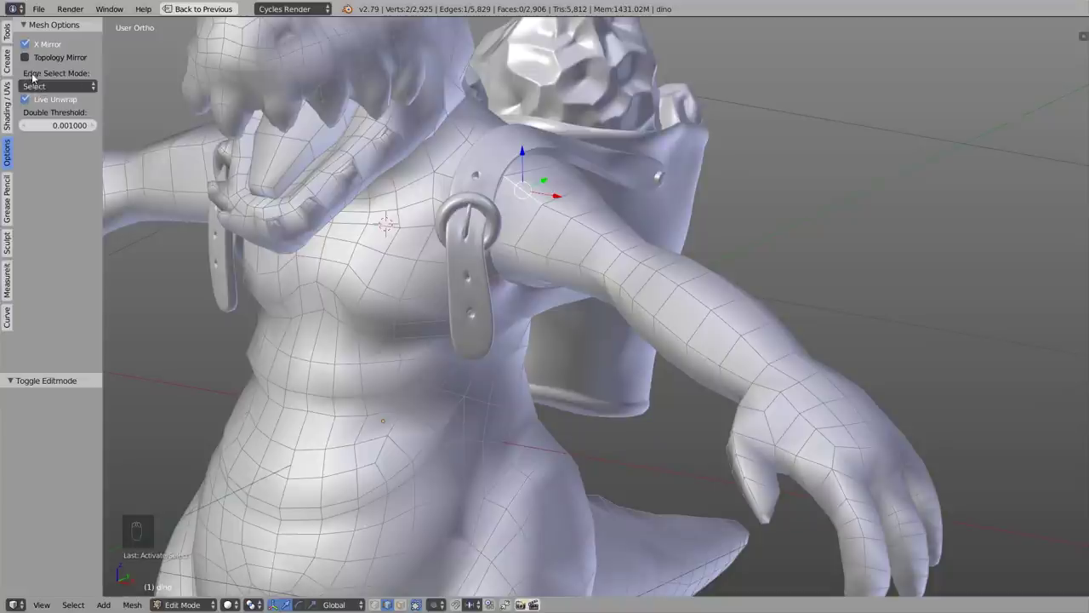
click(73, 86)
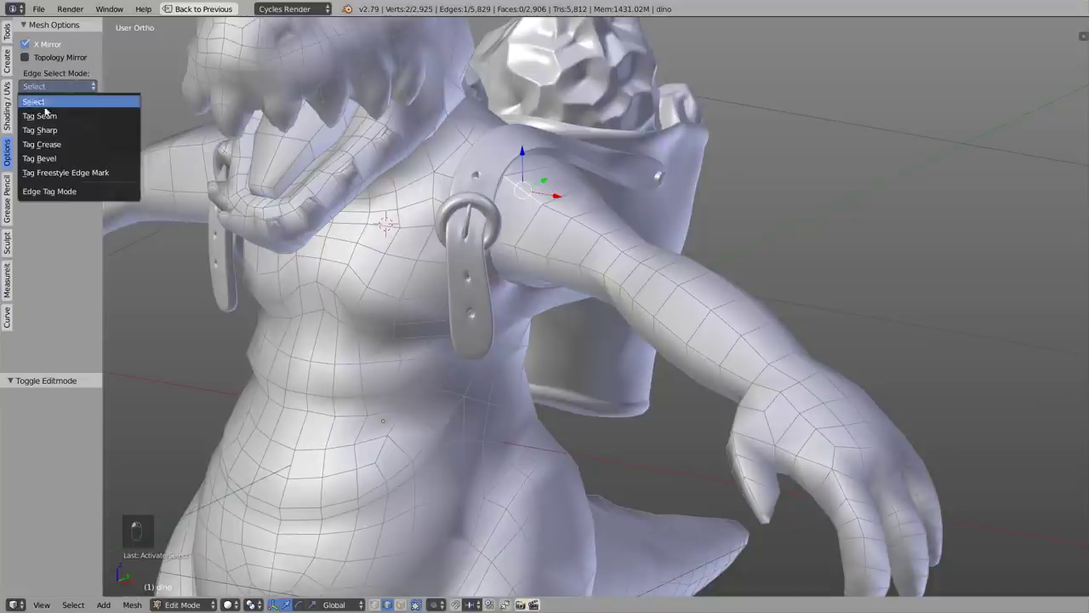
click(53, 121)
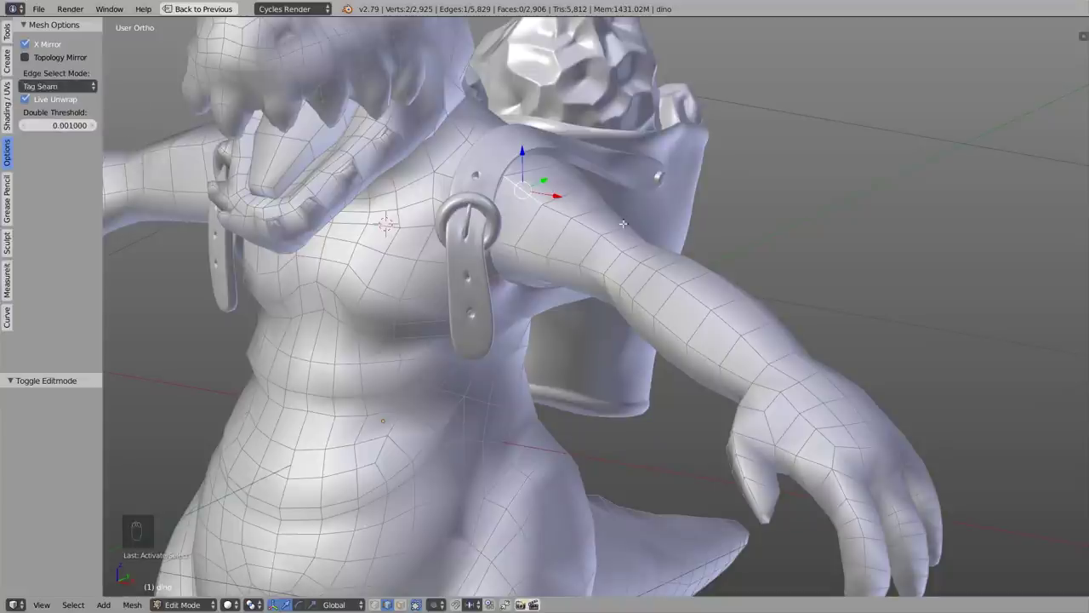
- Tag a seam along the top of the arm by picking the shortest edge path from the shoulder to the wrist
scroll(605, 221, up, 1)
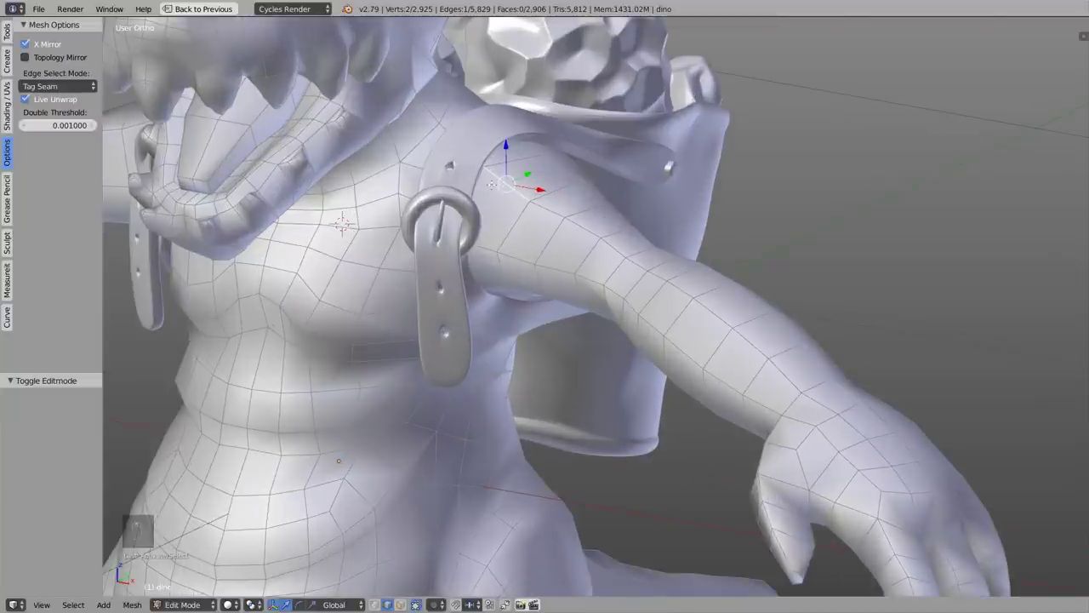
ctrl+click(492, 174)
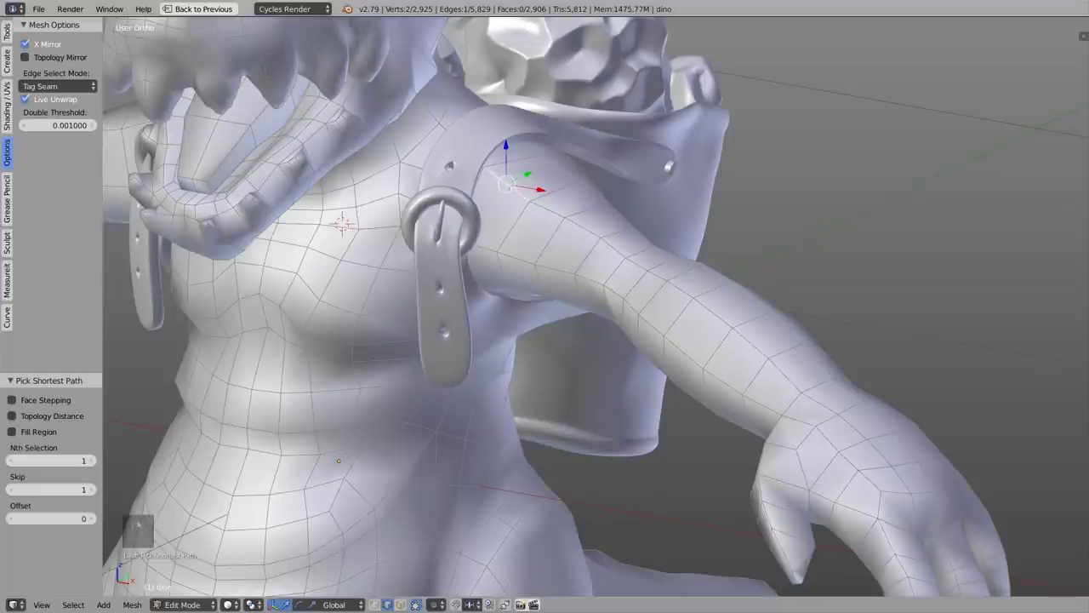
shift+middle_drag(559, 220, 489, 194)
key(a)
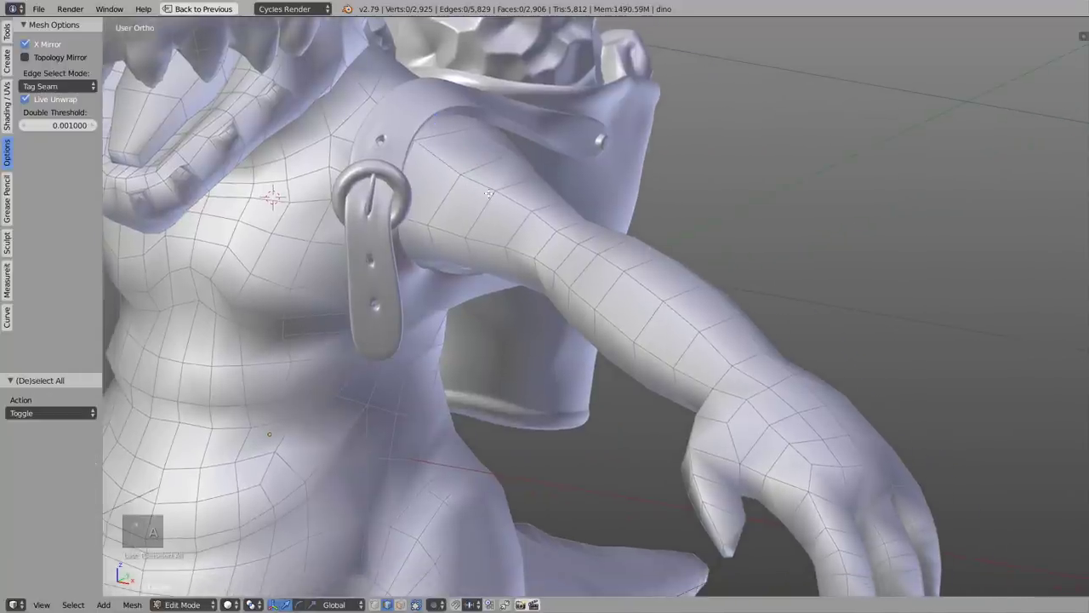
right_click(433, 152)
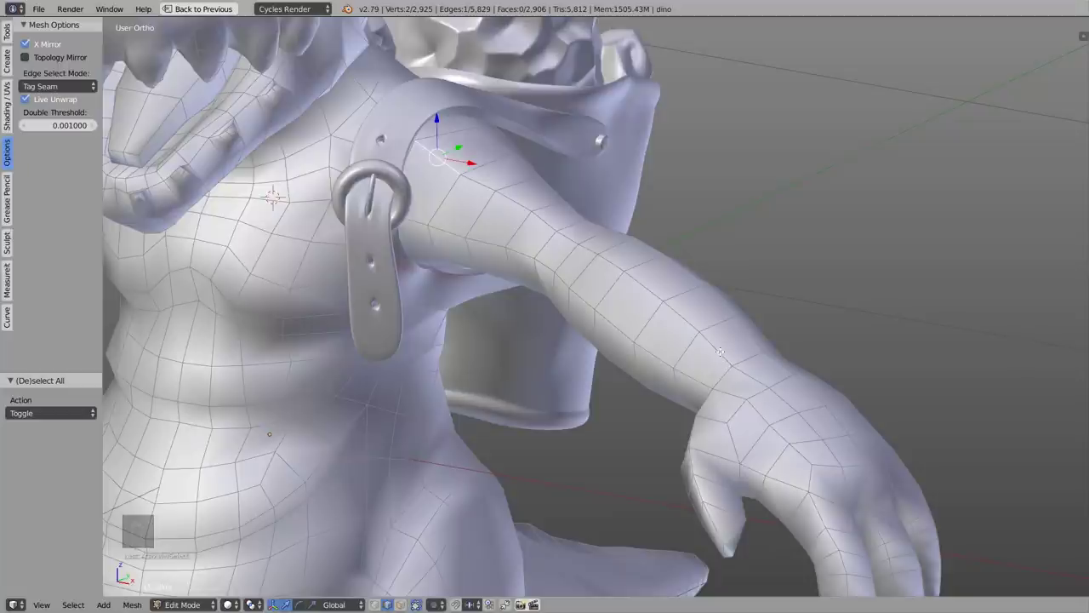
ctrl+right_click(720, 350)
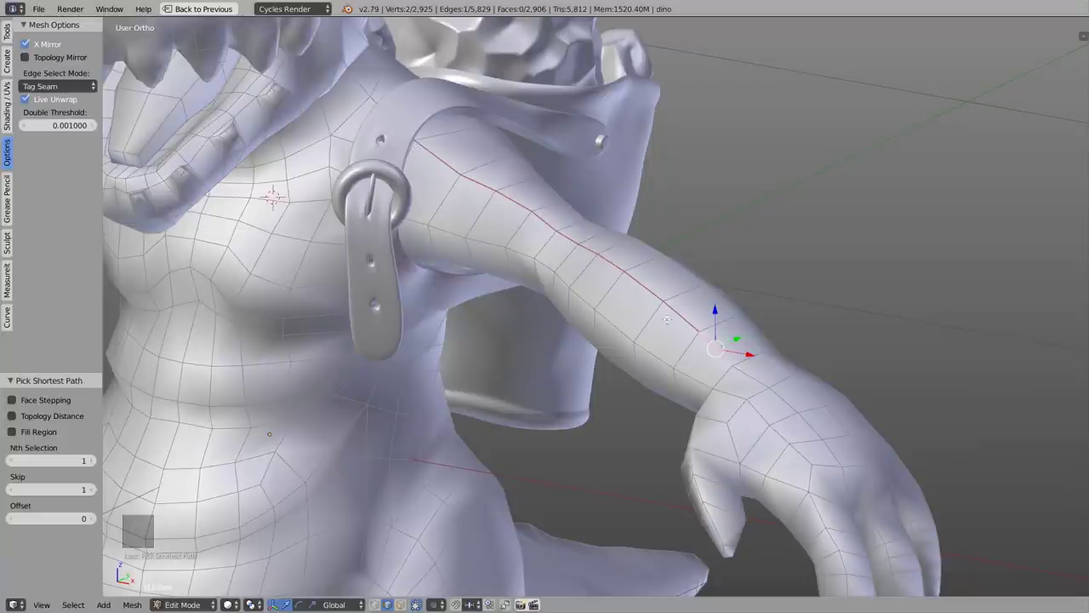
key(a)
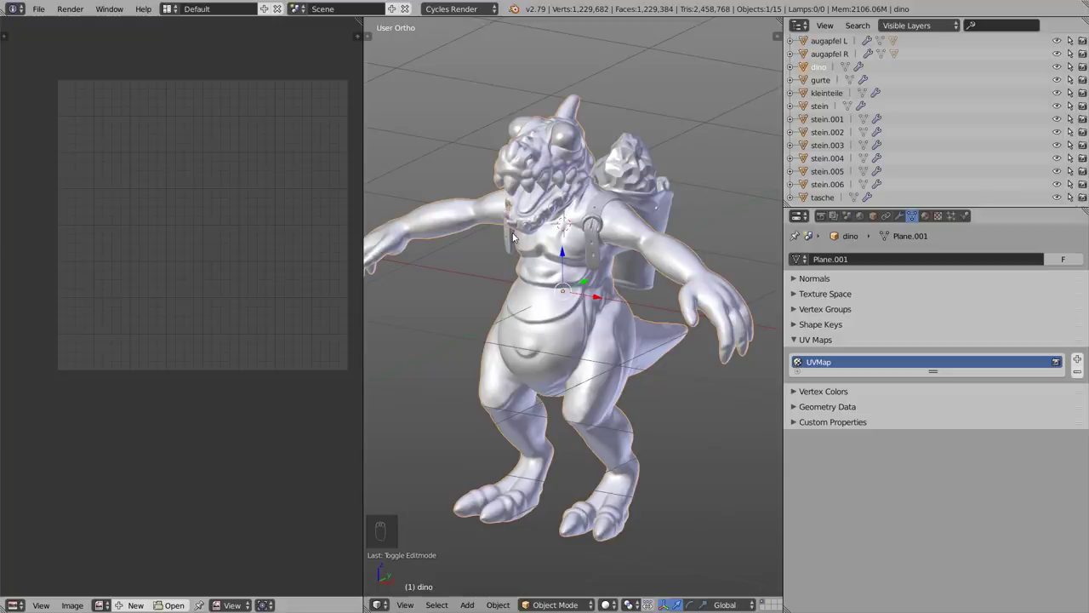
- Enter Edit Mode on the dino, select its head, torso and one arm to view their UVs, and clear the selection
key(Tab)
key(a)
key(a)
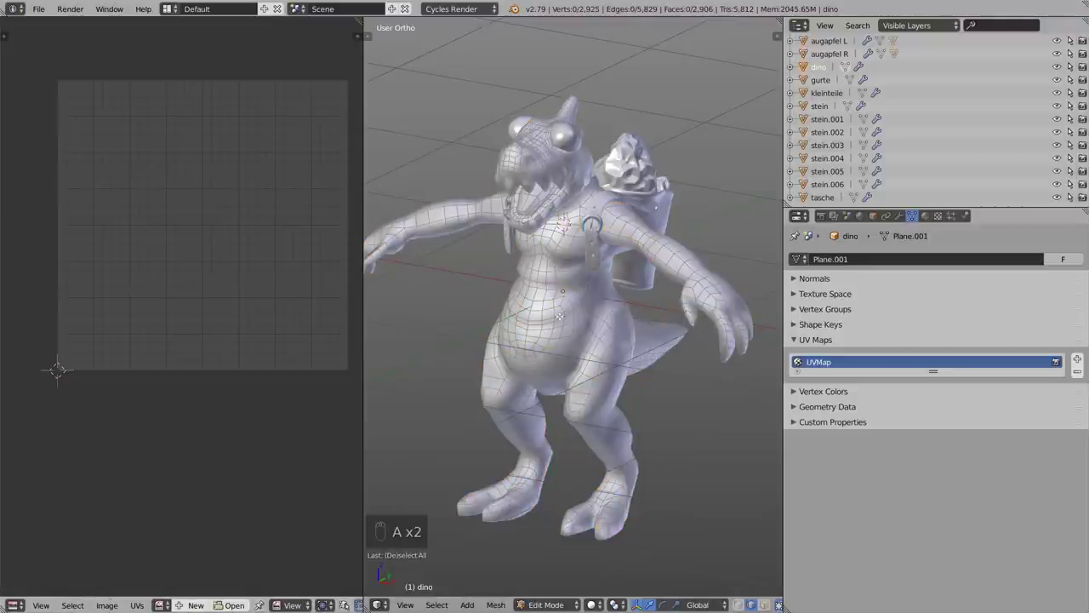
click(565, 313)
key(ctrl+l)
key(a)
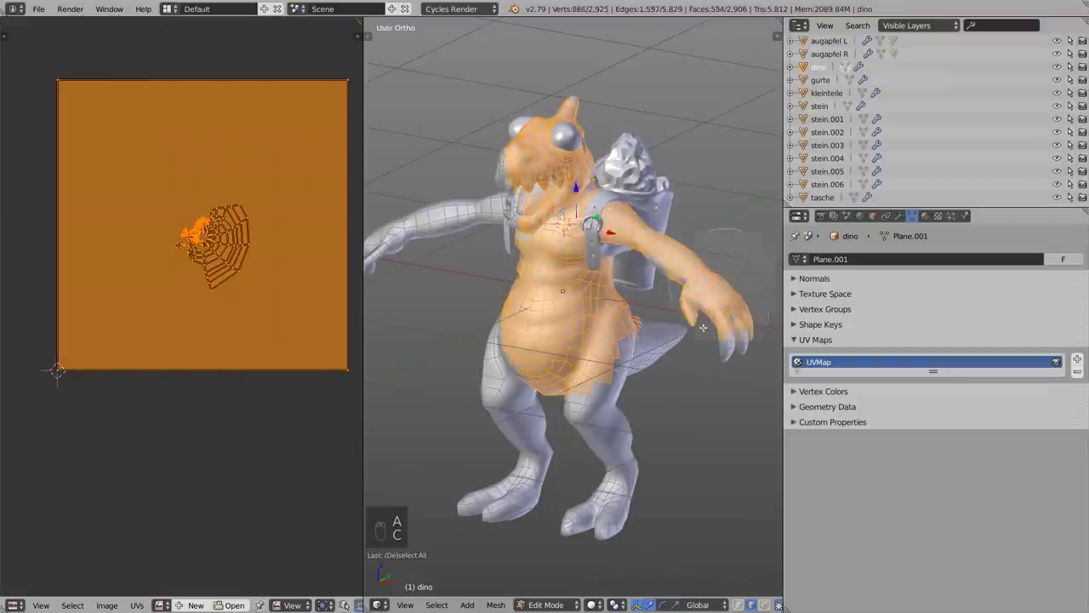
key(a)
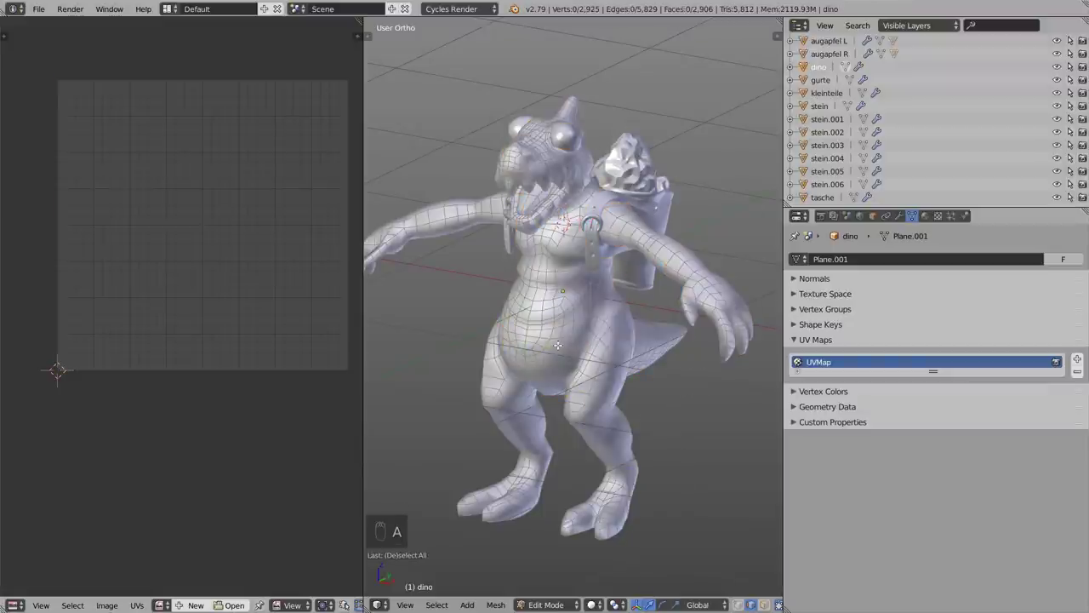
- Turn on selection syncing between the UV editor and the mesh
key(t)
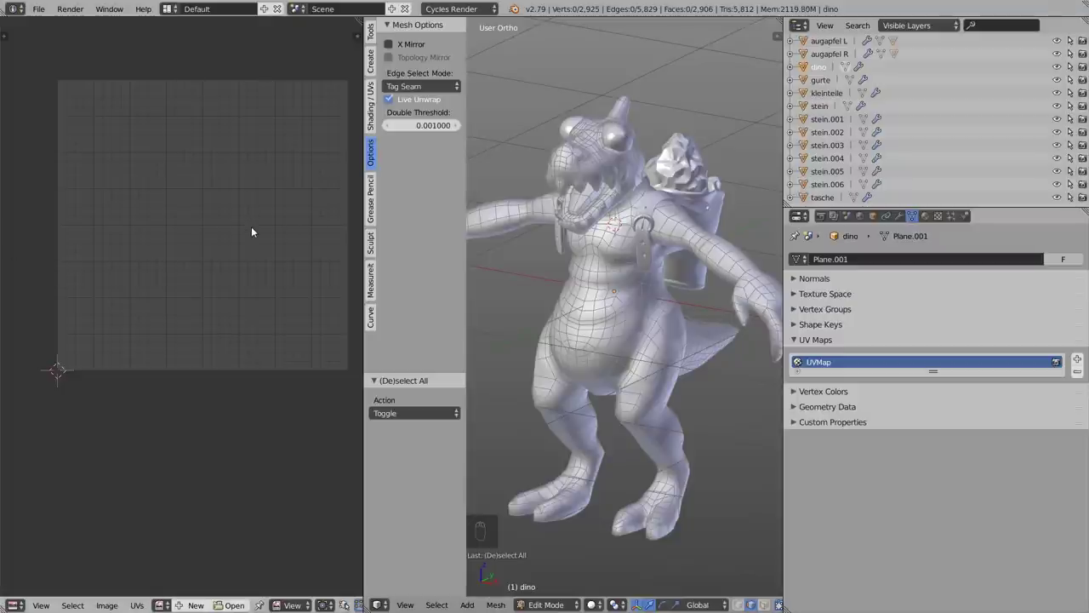
key(ctrl+space)
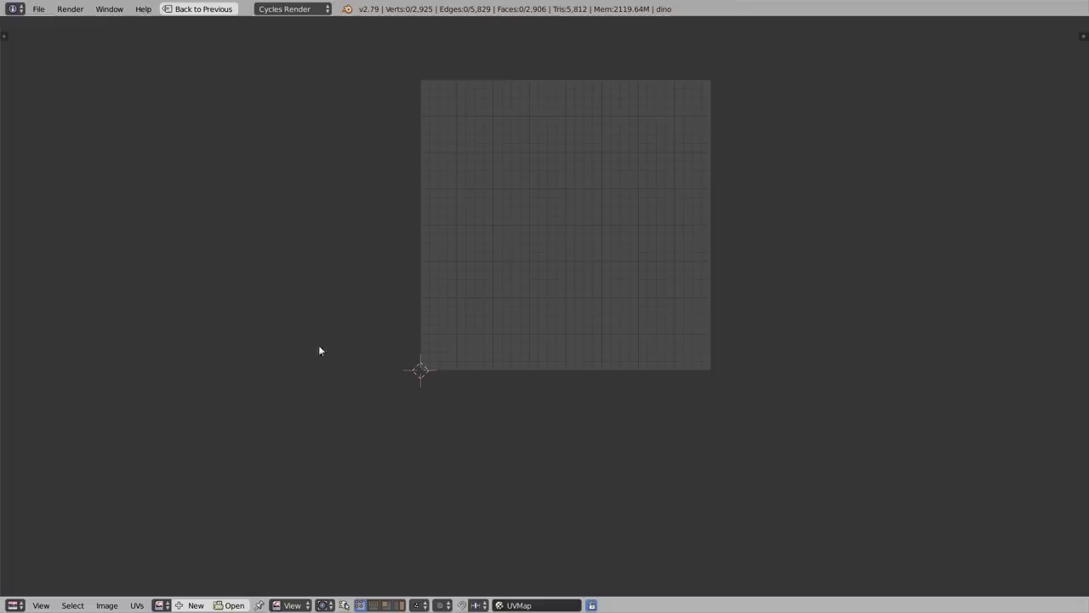
click(344, 605)
key(shift+space)
- Select outer edges in the UV layout and locate the corresponding edges on the dino's head
click(270, 191)
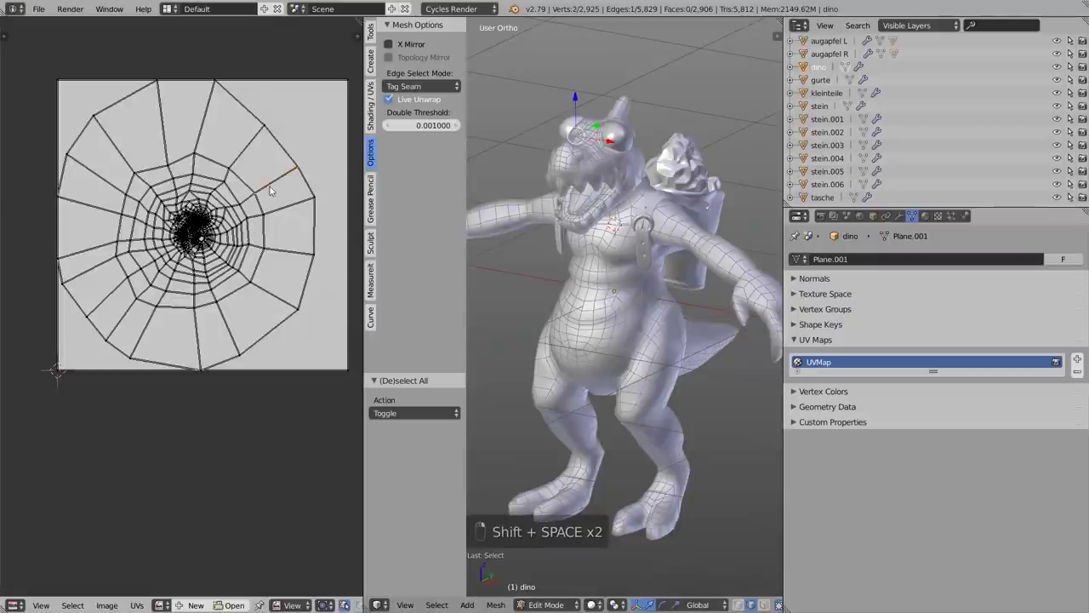
scroll(630, 175, up, 3)
middle_drag(630, 212, 587, 154)
right_click(581, 148)
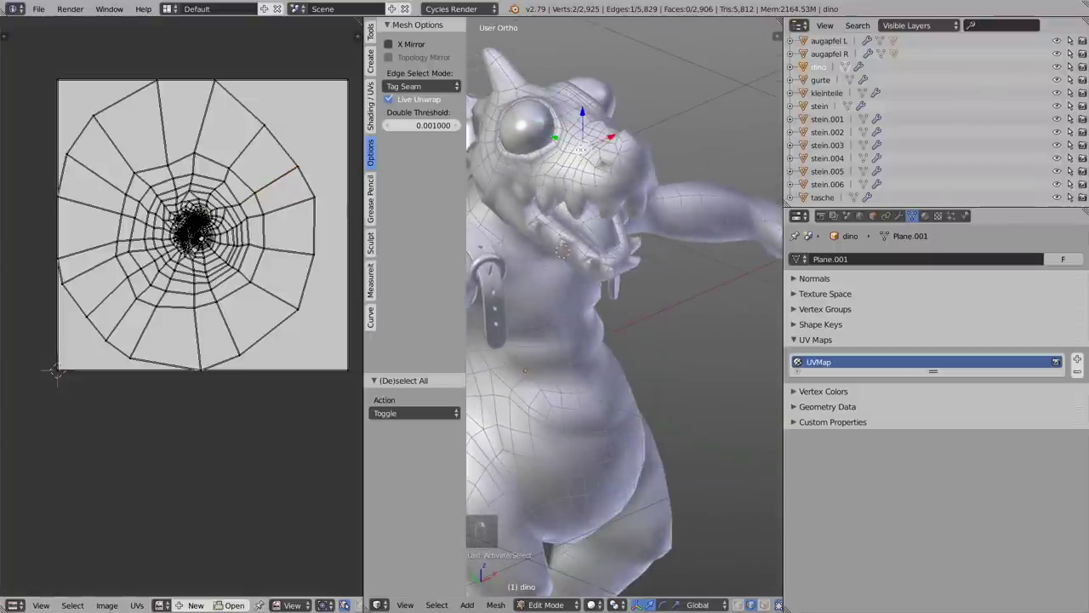
middle_drag(641, 291, 621, 281)
right_click(621, 282)
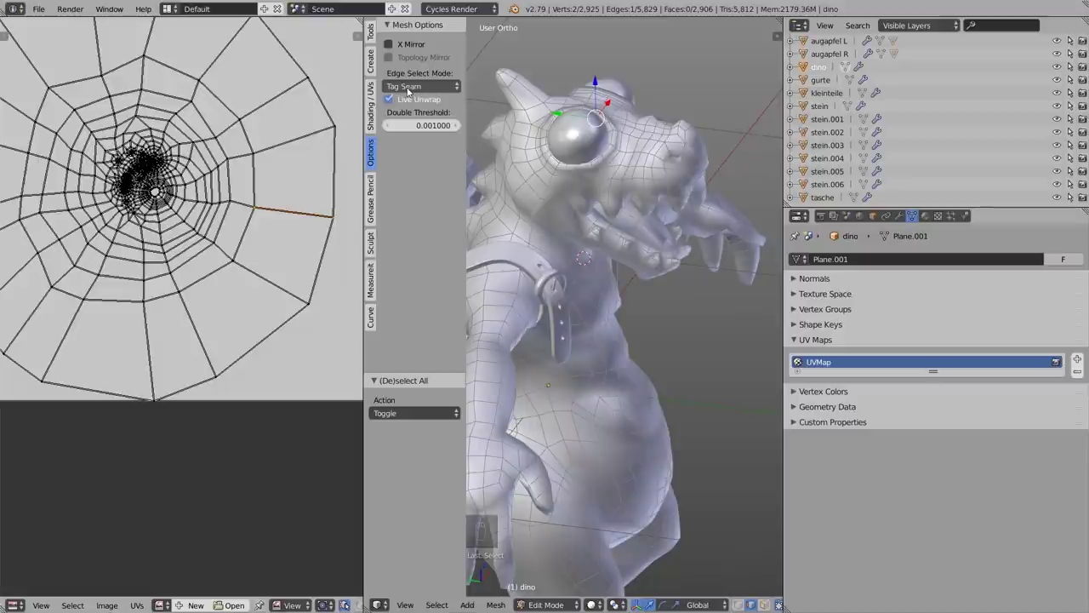
- Select the edge loop around the dino's shoulder where the arm meets the torso and mark it as a seam
middle_drag(657, 209, 569, 240)
scroll(570, 236, up, 3)
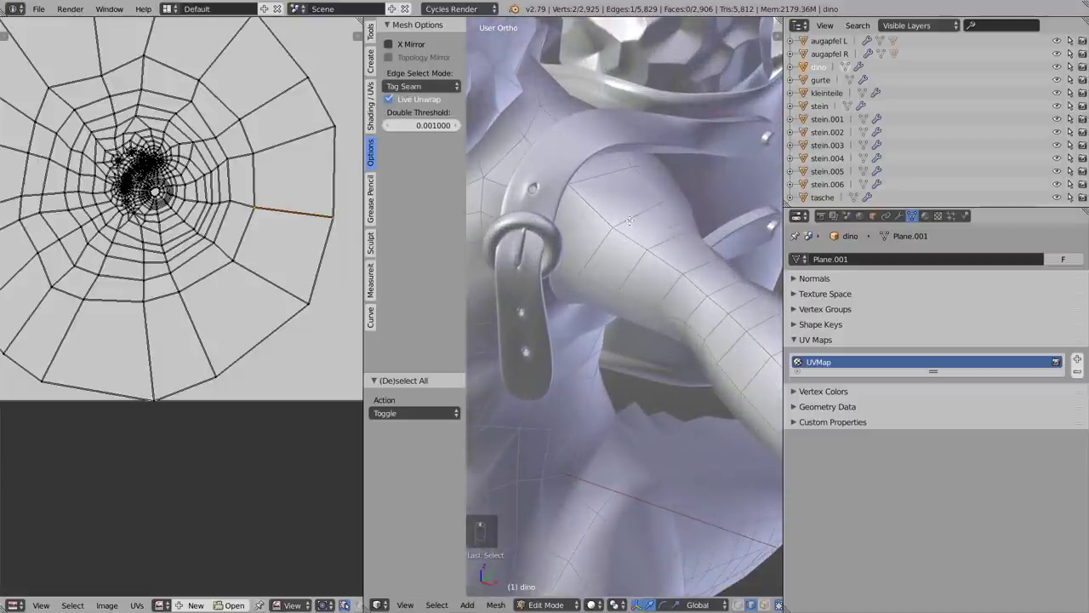
alt+right_click(625, 178)
middle_drag(625, 177, 618, 226)
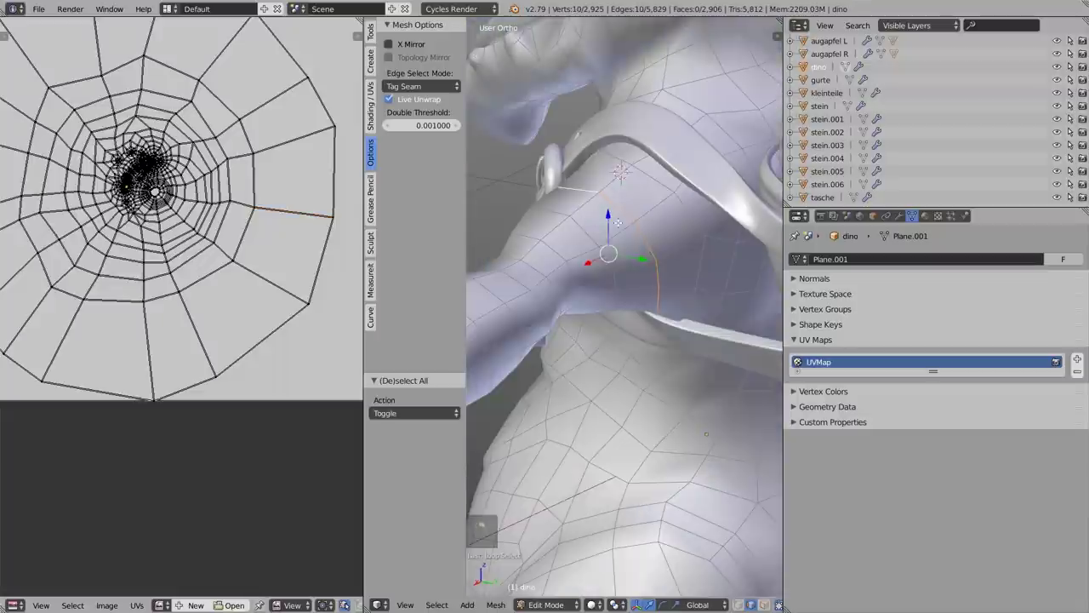
key(ctrl+e)
click(596, 211)
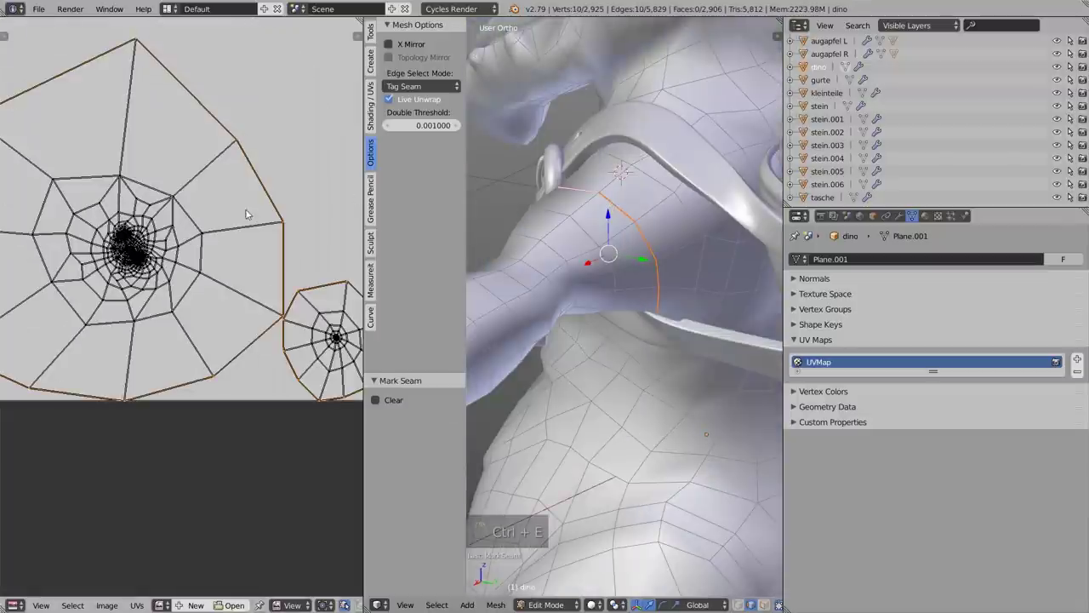
middle_drag(221, 165, 215, 215)
- Tag a seam along the arm from the shoulder loop to the wrist by picking the shortest edge path
middle_drag(633, 274, 691, 278)
right_click(624, 243)
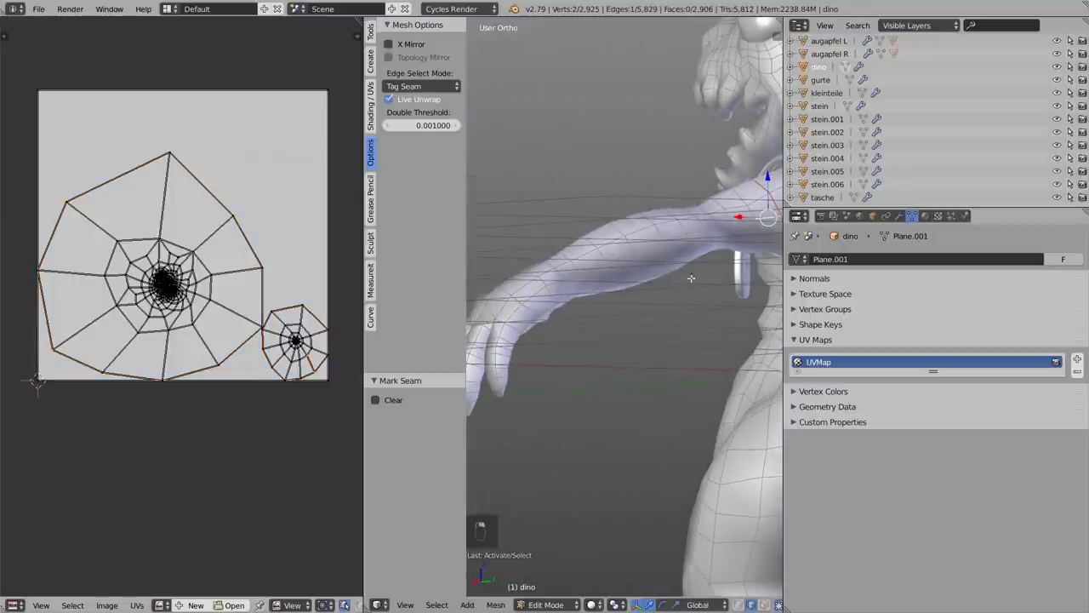
ctrl+right_click(553, 285)
- Select the edge loop around the wrist and mark it as a seam to separate the hand
scroll(555, 281, up, 2)
ctrl+right_click(561, 269)
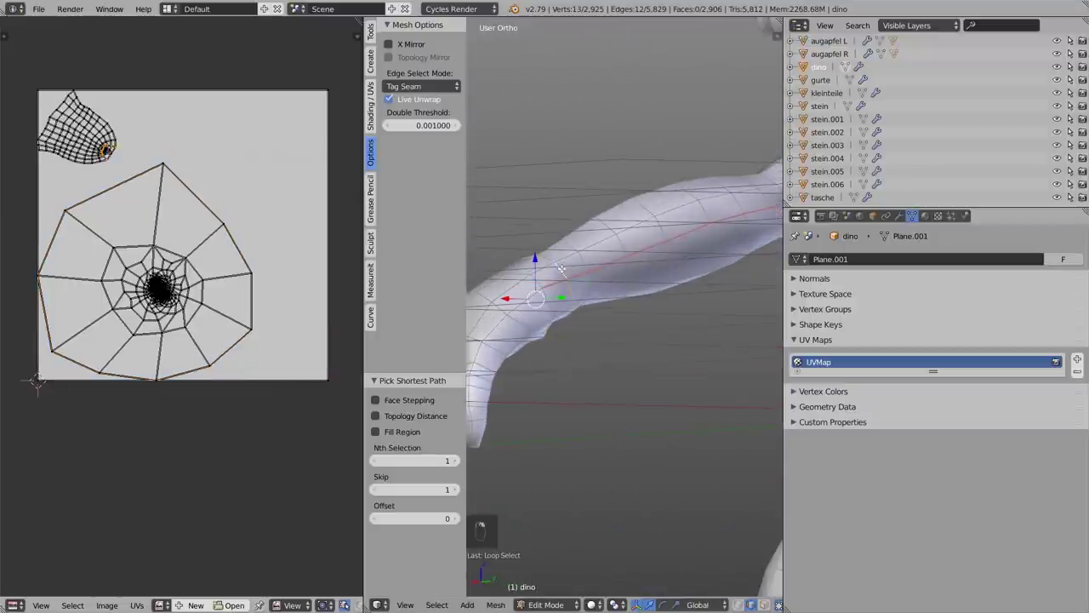
key(ctrl+e)
click(562, 270)
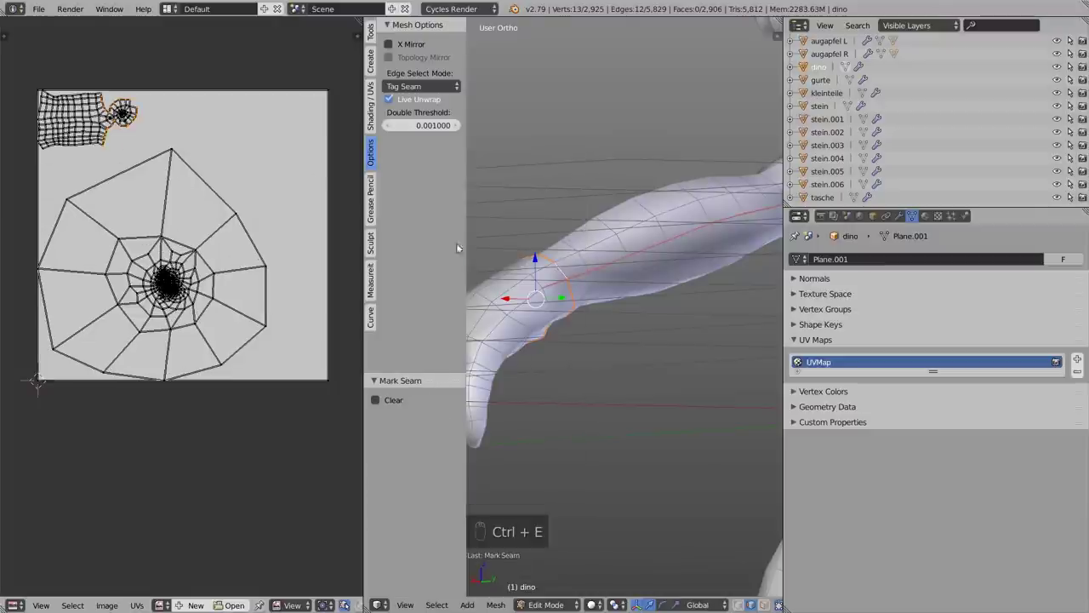
scroll(120, 208, up, 5)
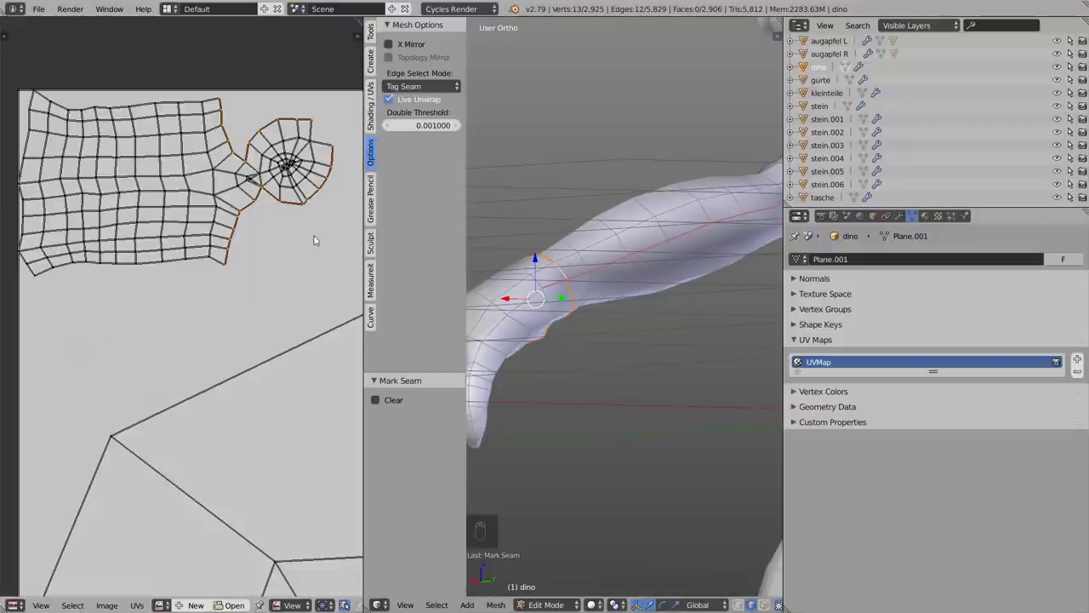
- Untag the surplus seam edge that extends from the wrist loop onto the hand
middle_drag(553, 328, 583, 336)
scroll(583, 335, up, 2)
right_click(569, 313)
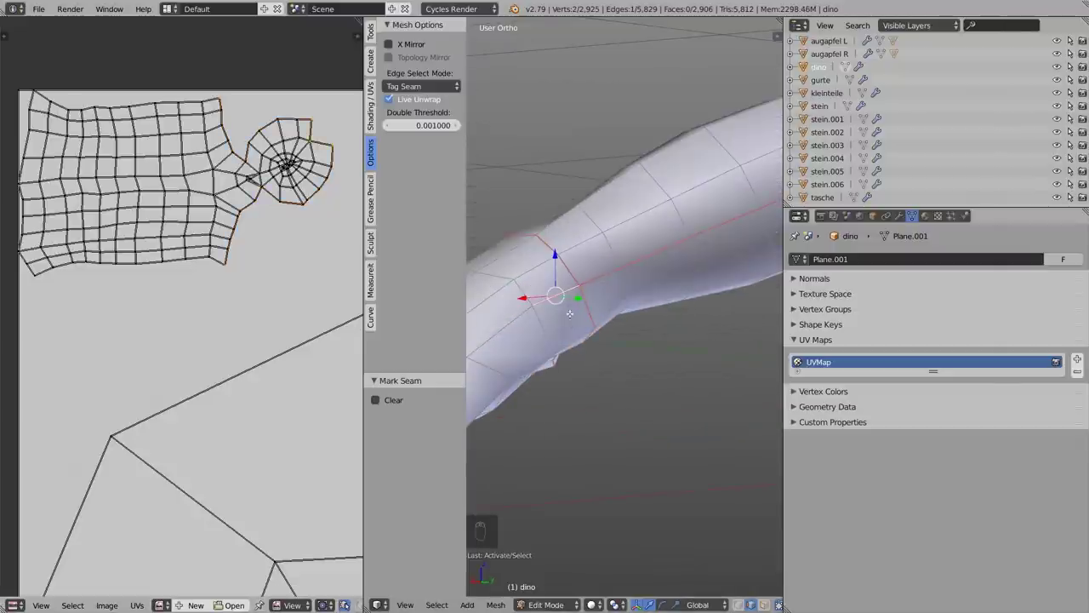
ctrl+right_click(557, 298)
scroll(595, 315, down, 6)
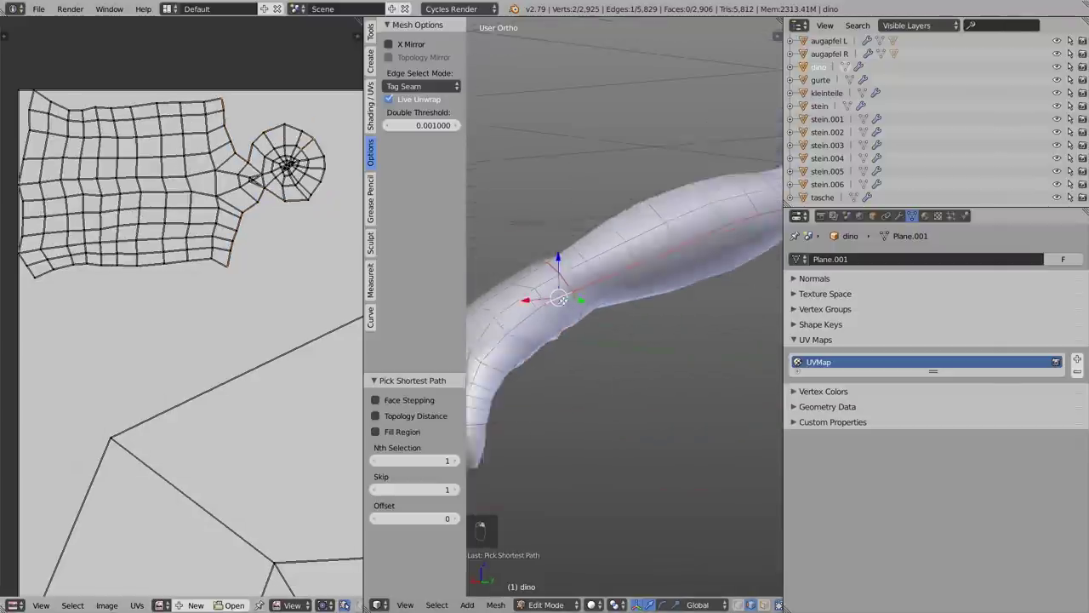
- Select the two edges in the UV layout that still connect the arm and hand islands and mark them as seams
scroll(305, 173, up, 4)
shift+right_click(196, 169)
shift+right_click(226, 207)
key(ctrl+e)
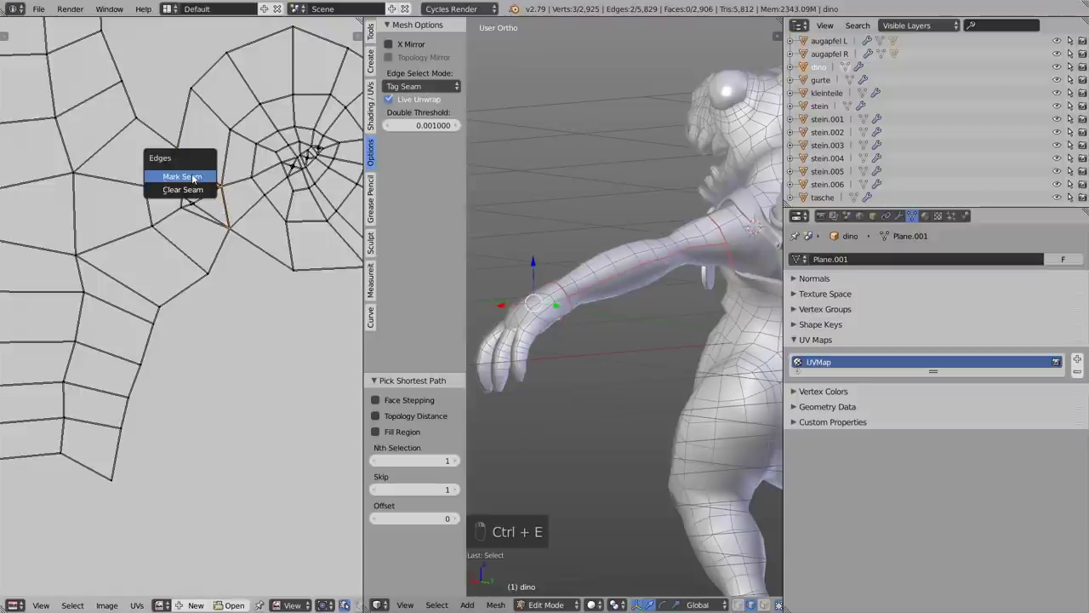
click(192, 178)
scroll(190, 179, down, 5)
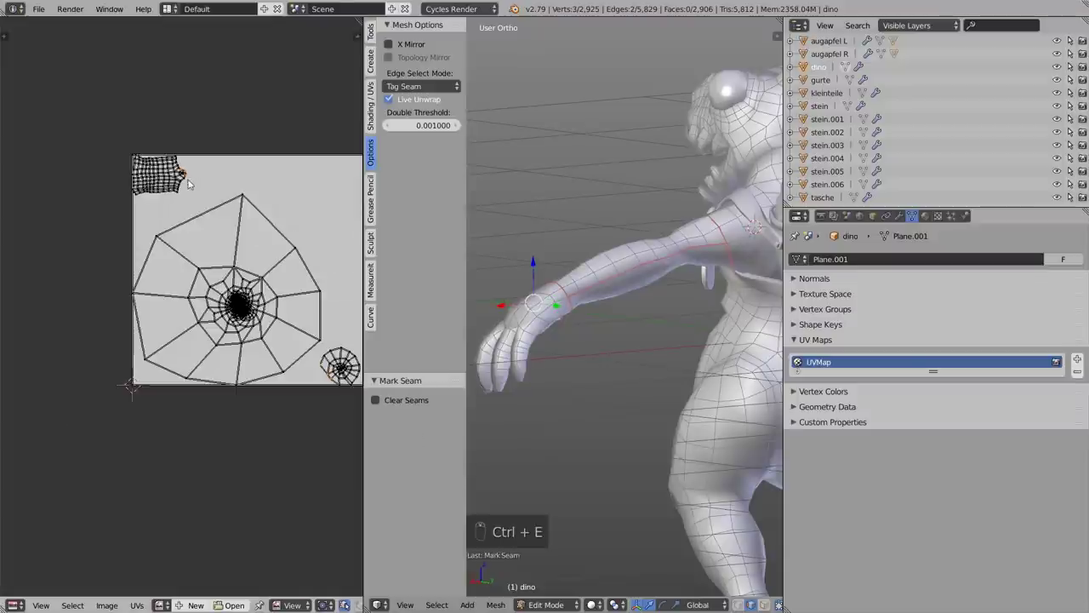
scroll(531, 262, down, 5)
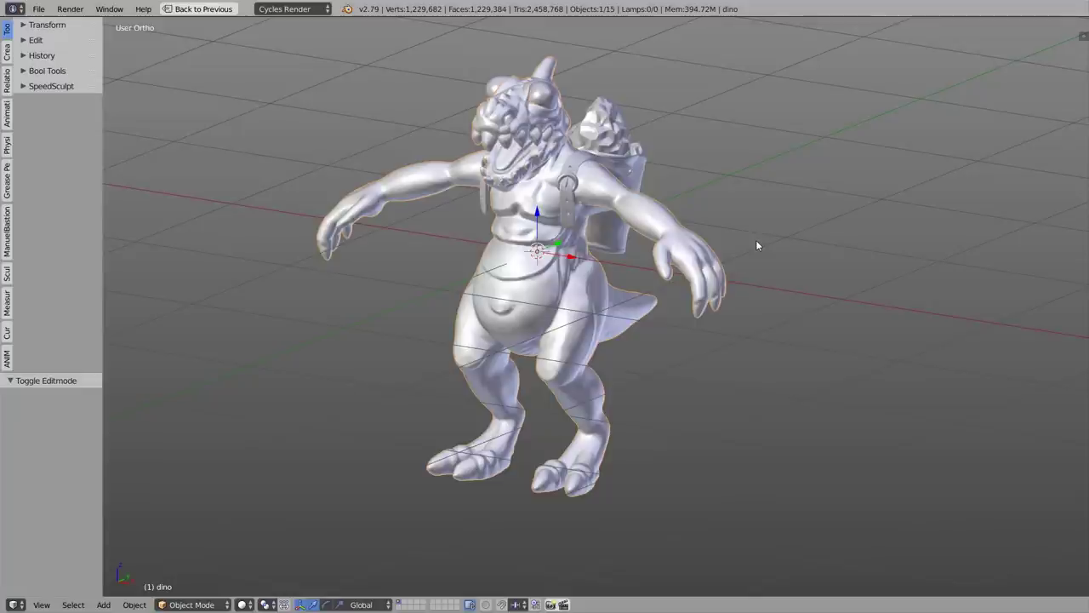
- In Edit Mode on the dino, select one seam edge near the shoulder and select all similar edges by Seam
key(Tab)
click(737, 210)
key(a)
middle_drag(593, 199, 625, 202)
scroll(626, 202, up, 5)
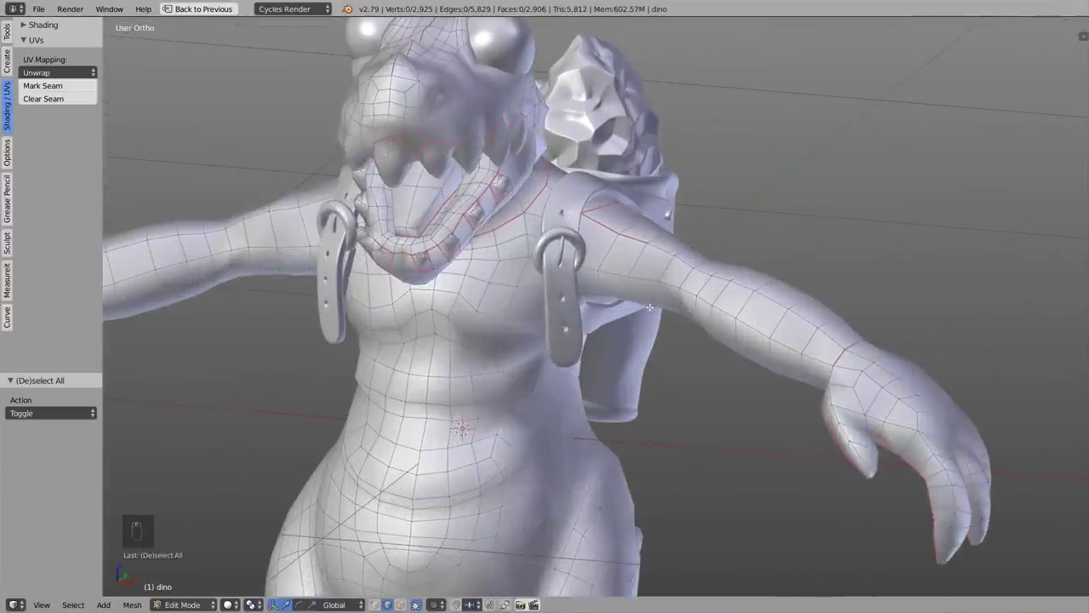
right_click(601, 225)
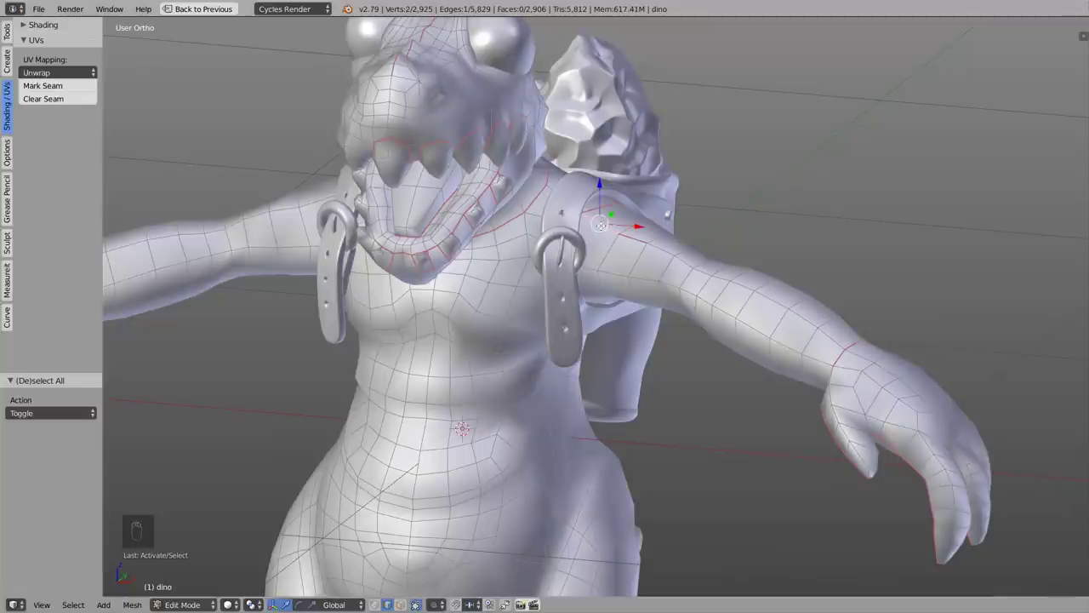
key(shift+g)
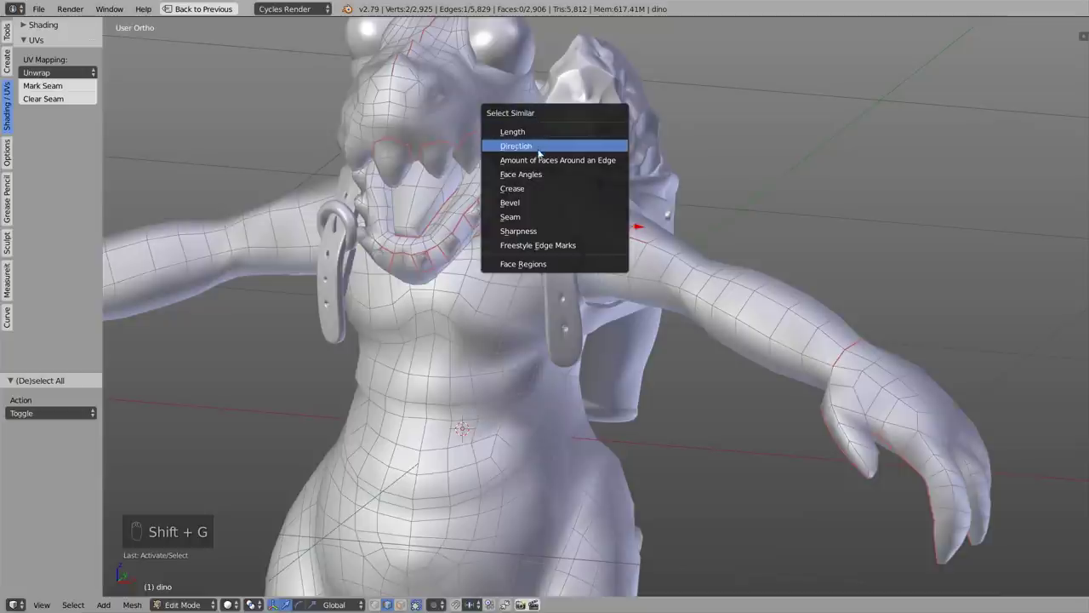
click(510, 218)
scroll(509, 220, down, 5)
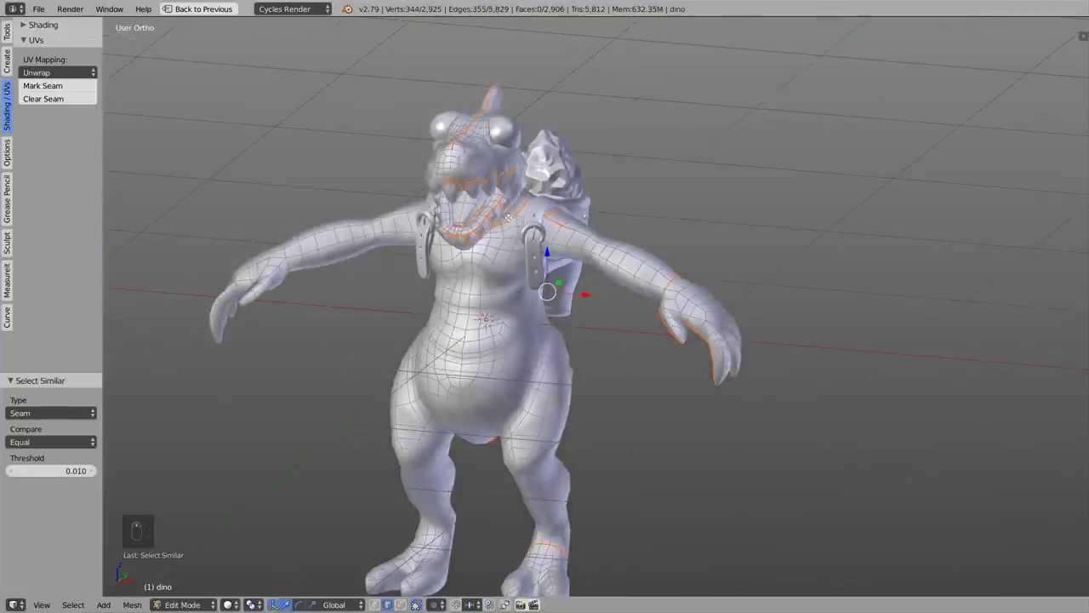
middle_drag(642, 285, 443, 357)
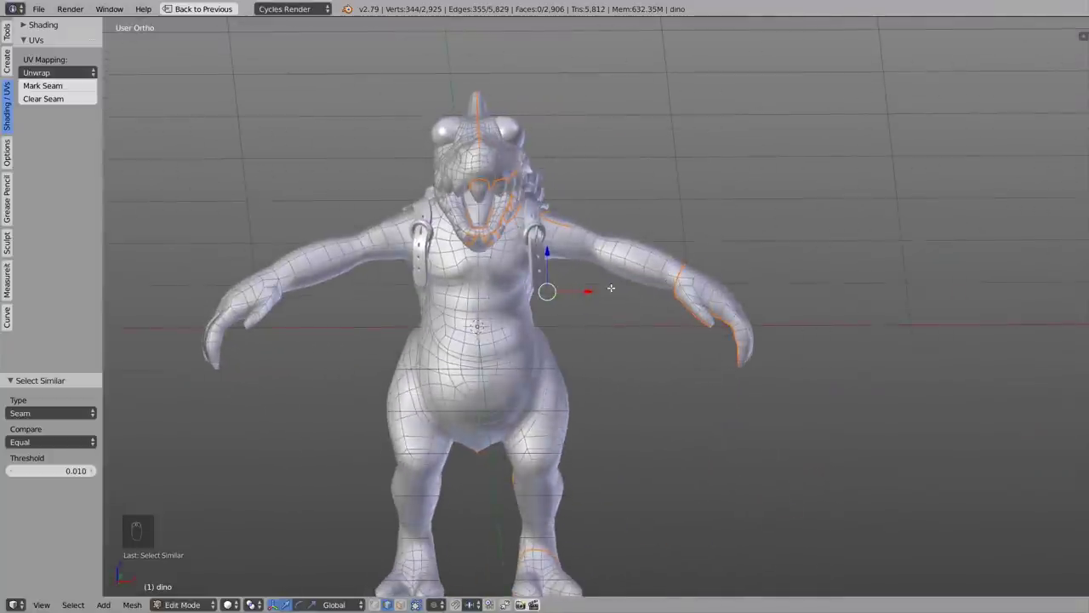
- Mirror the seam edge selection to the other half of the body along X and mark those edges as seams
click(73, 605)
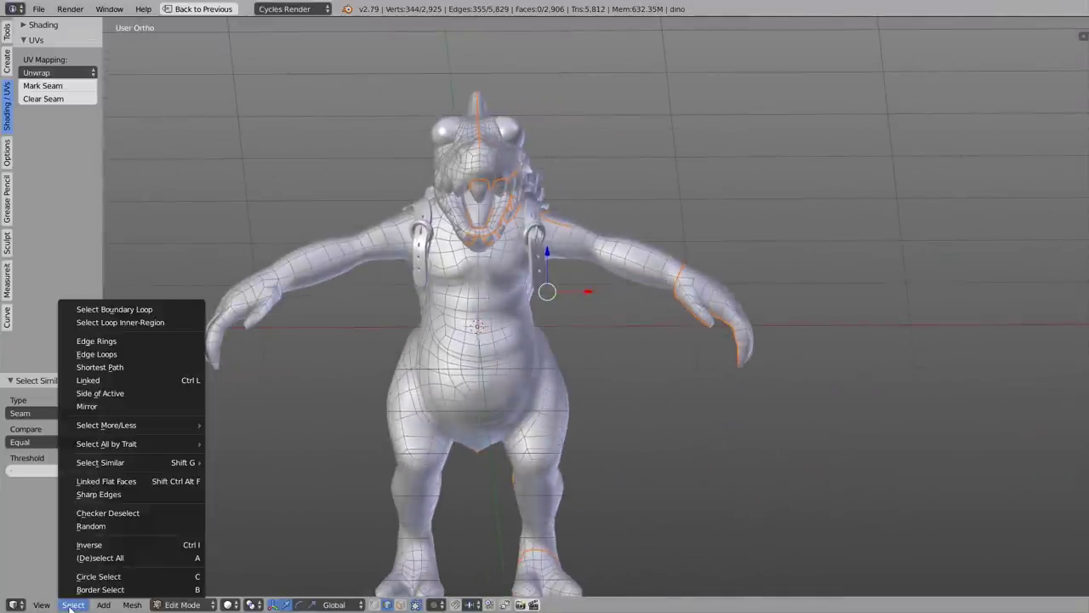
click(99, 406)
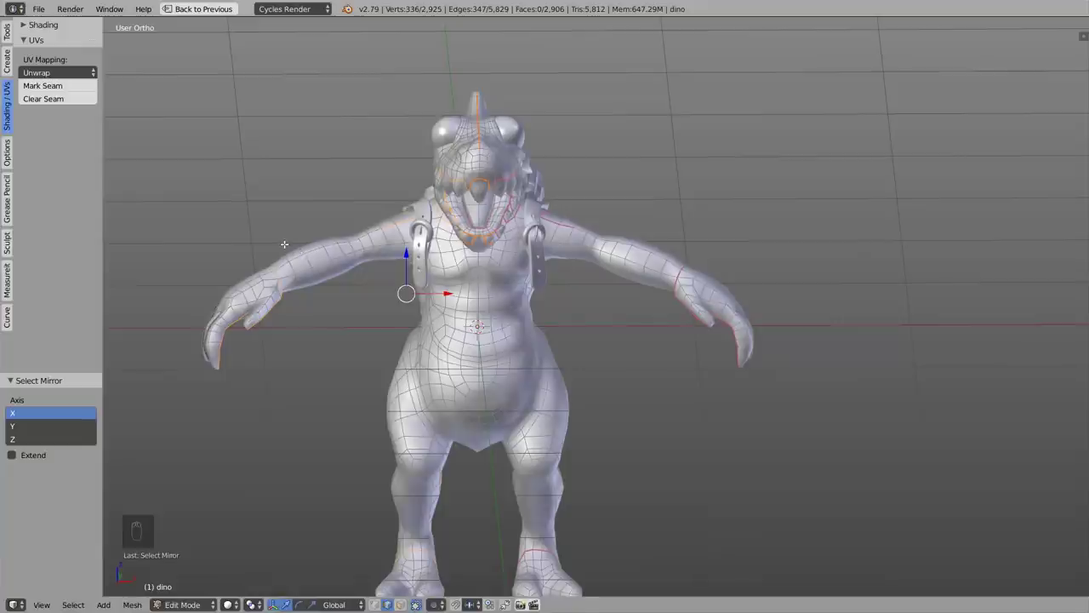
middle_drag(286, 245, 576, 201)
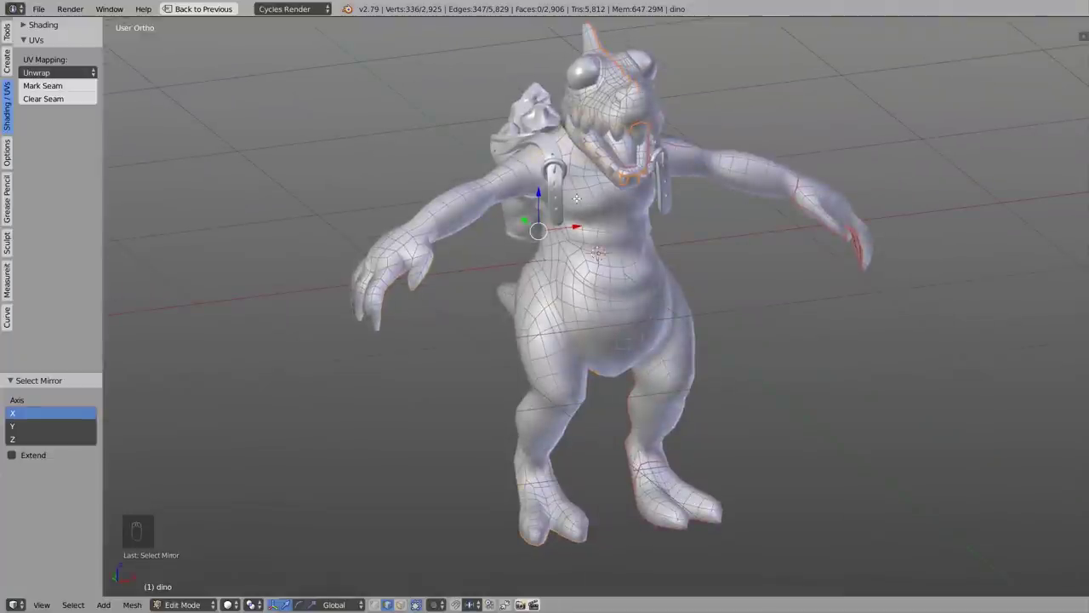
click(43, 86)
shift+middle_drag(596, 158, 567, 182)
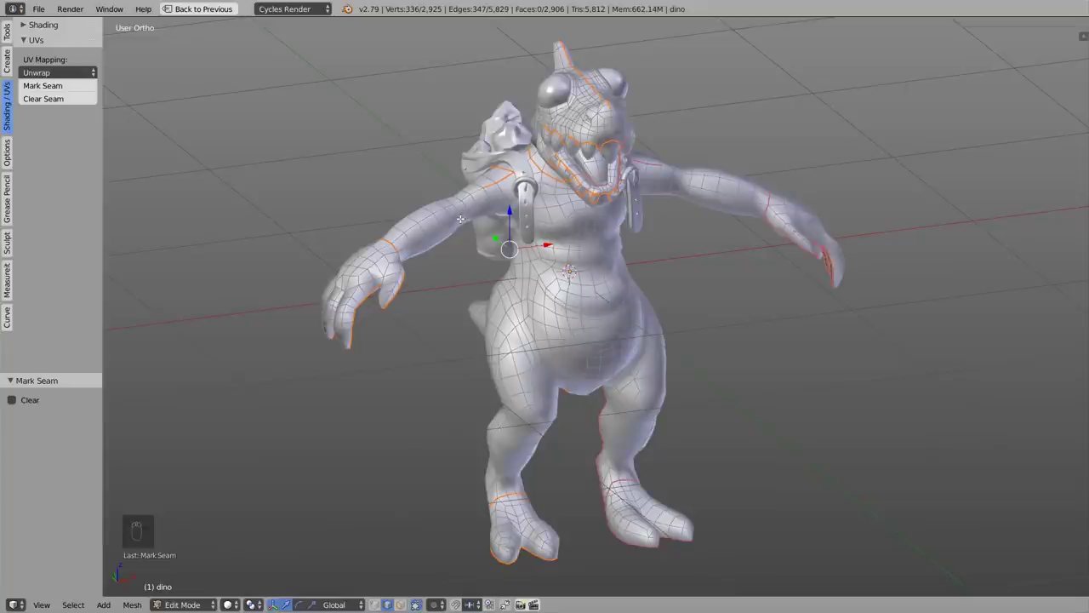
middle_drag(579, 189, 538, 193)
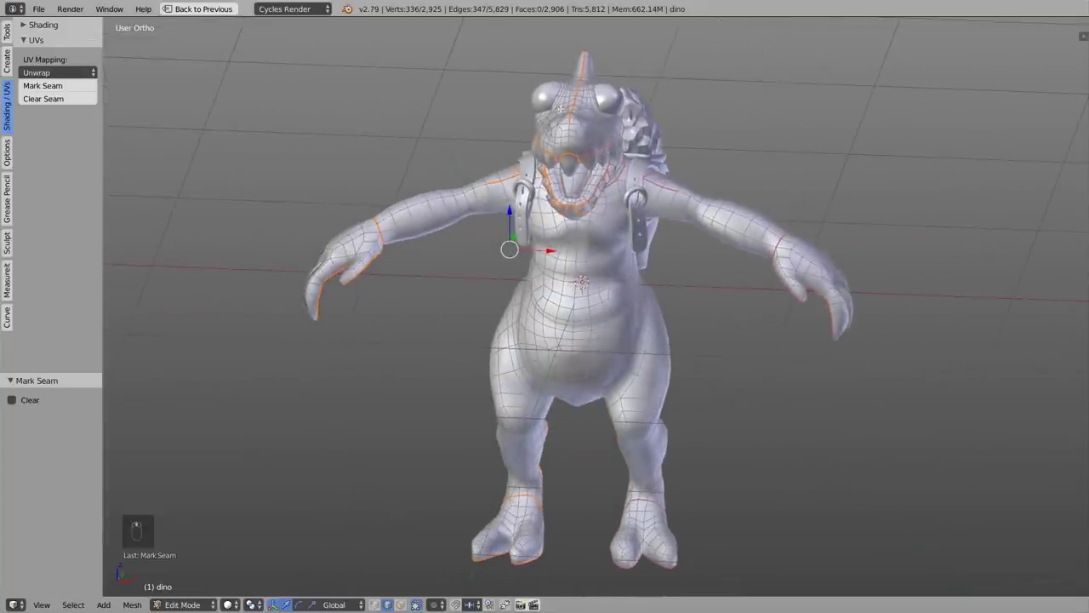
- Select the whole dino mesh, unwrap it along the seams and show the UV layout at full size
key(a)
key(a)
key(shift+space)
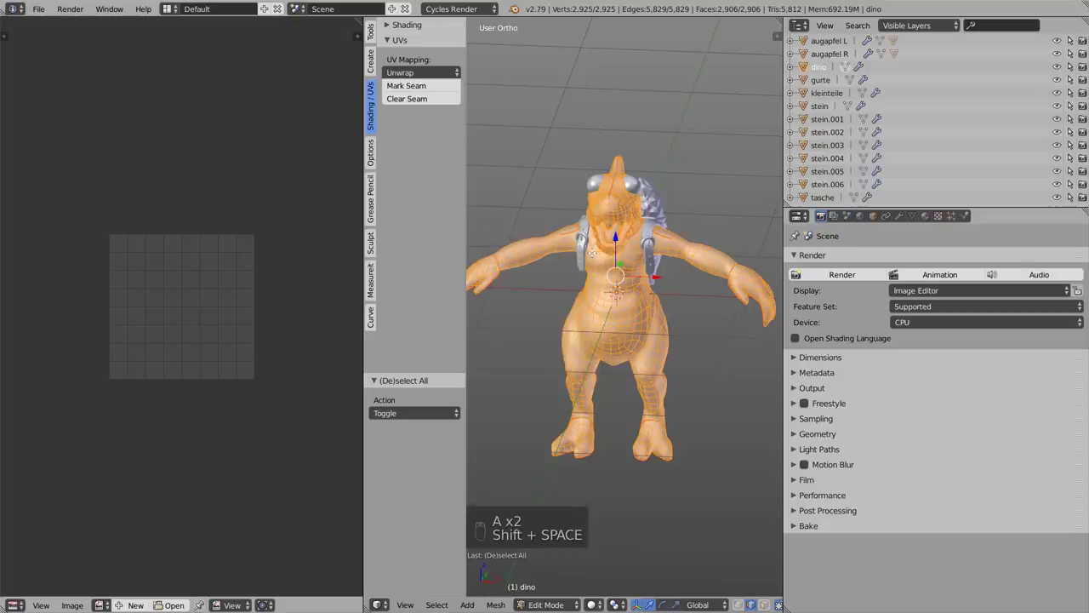
key(u)
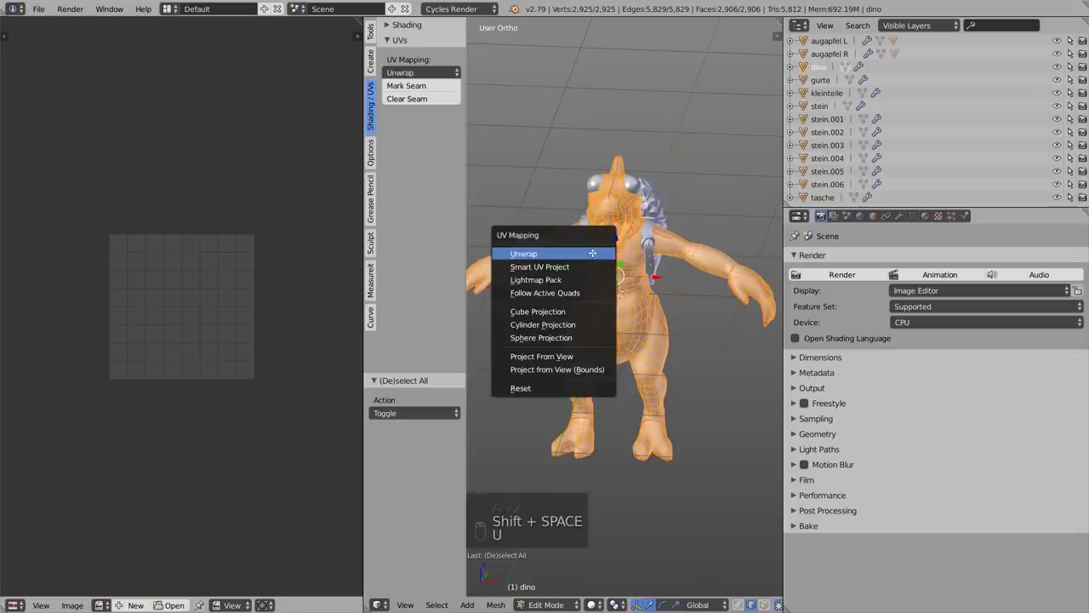
click(593, 253)
key(shift+space)
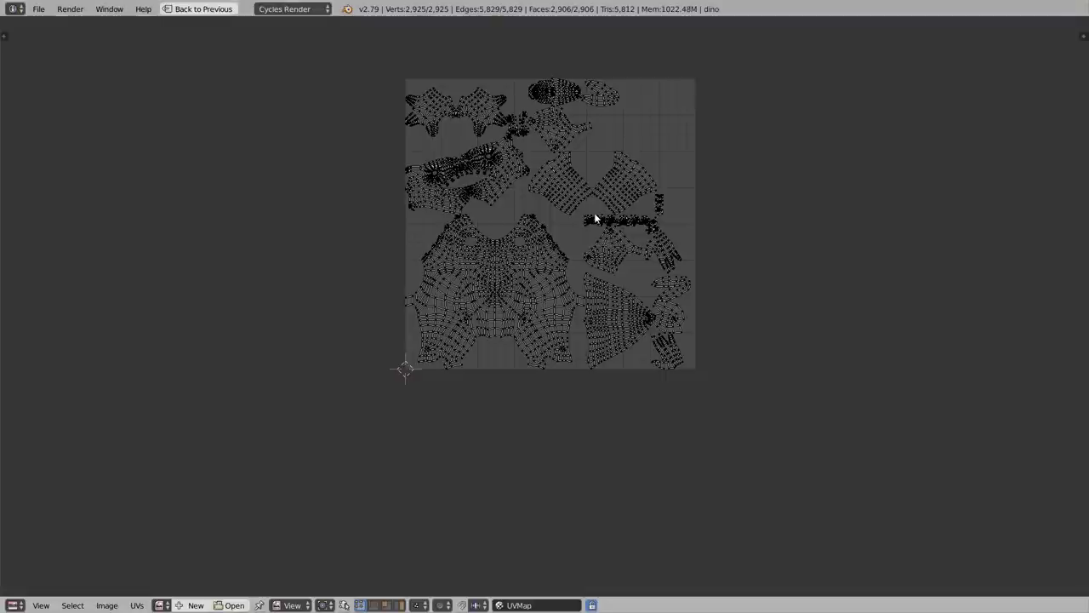
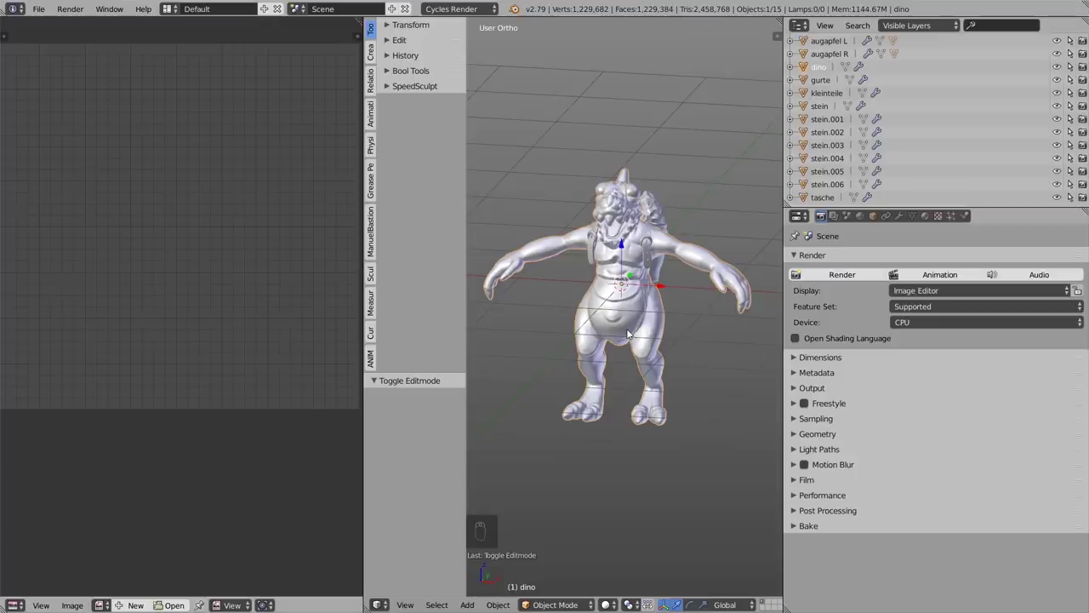
- Select the whole dino mesh in Edit Mode, unwrap it again and increase the Margin between the UV islands
key(Tab)
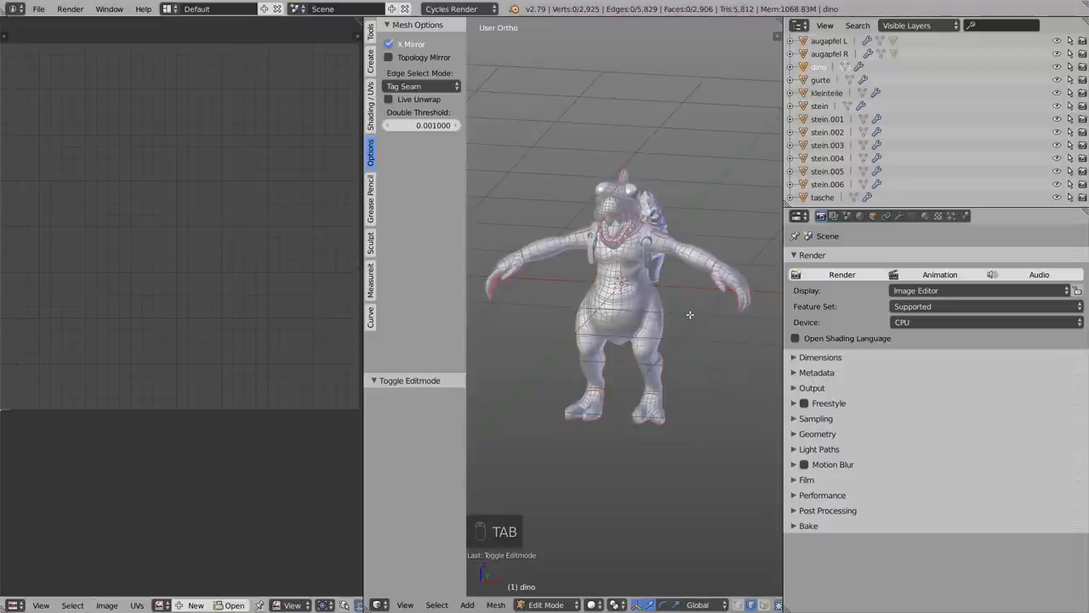
key(a)
key(a)
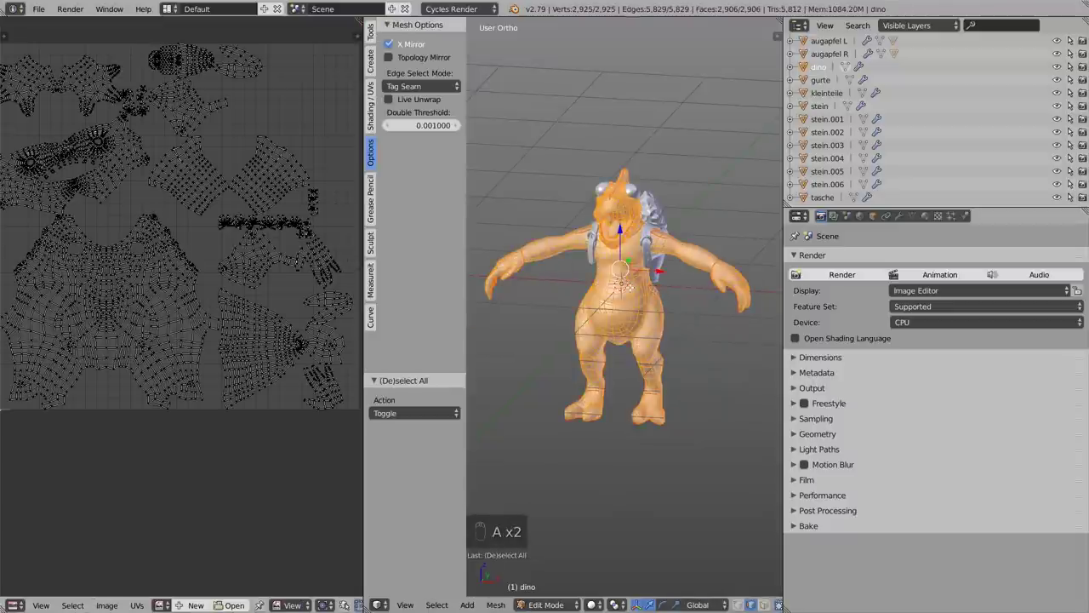
key(u)
click(630, 286)
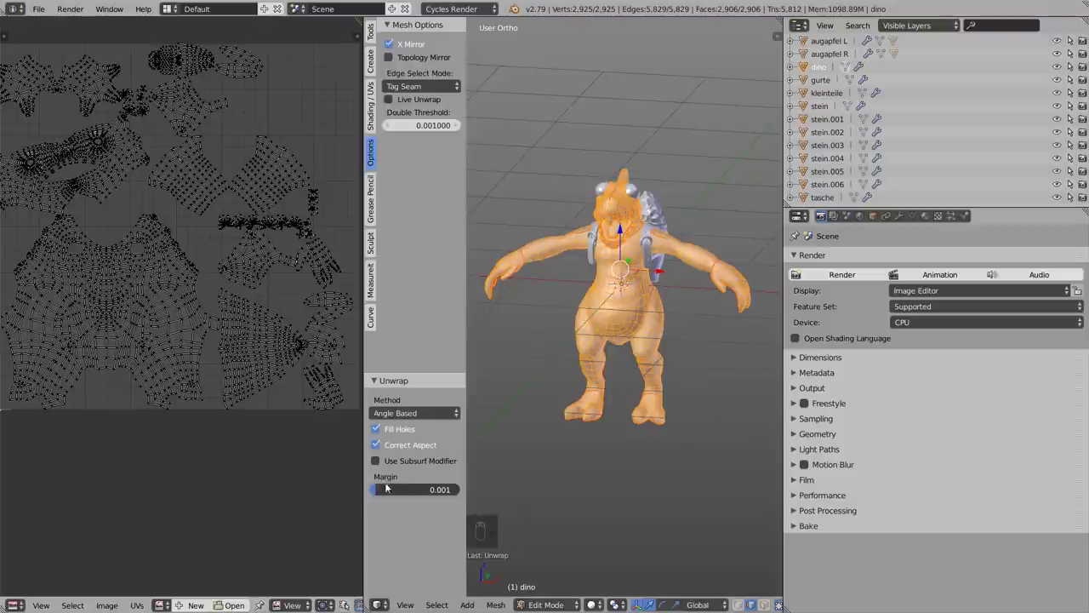
key(t)
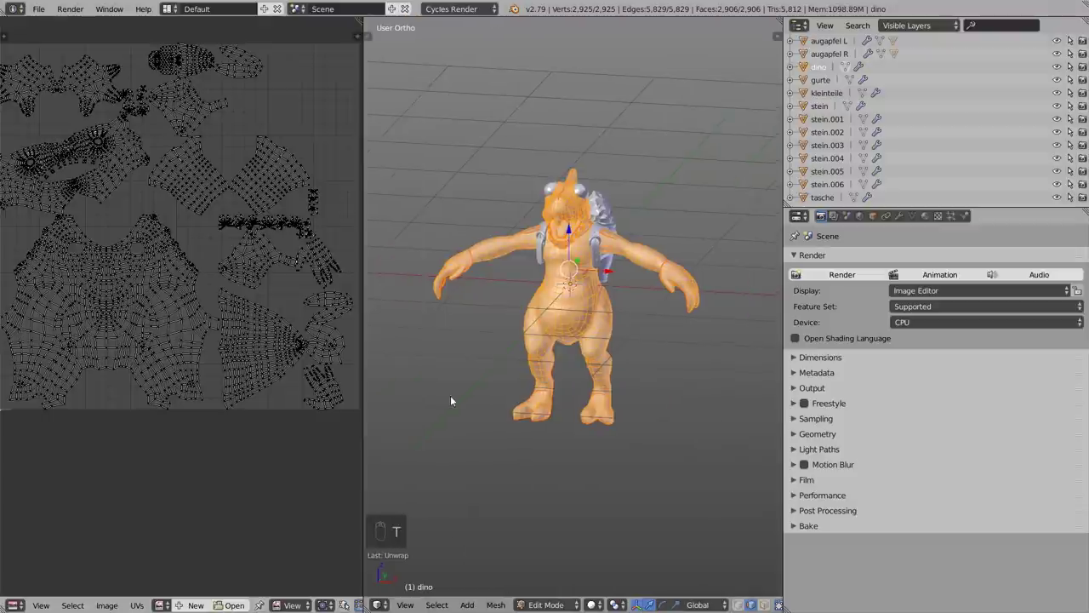
key(t)
mouse_move(384, 489)
mouse_down()
mouse_move(422, 489)
mouse_move(384, 489)
mouse_up()
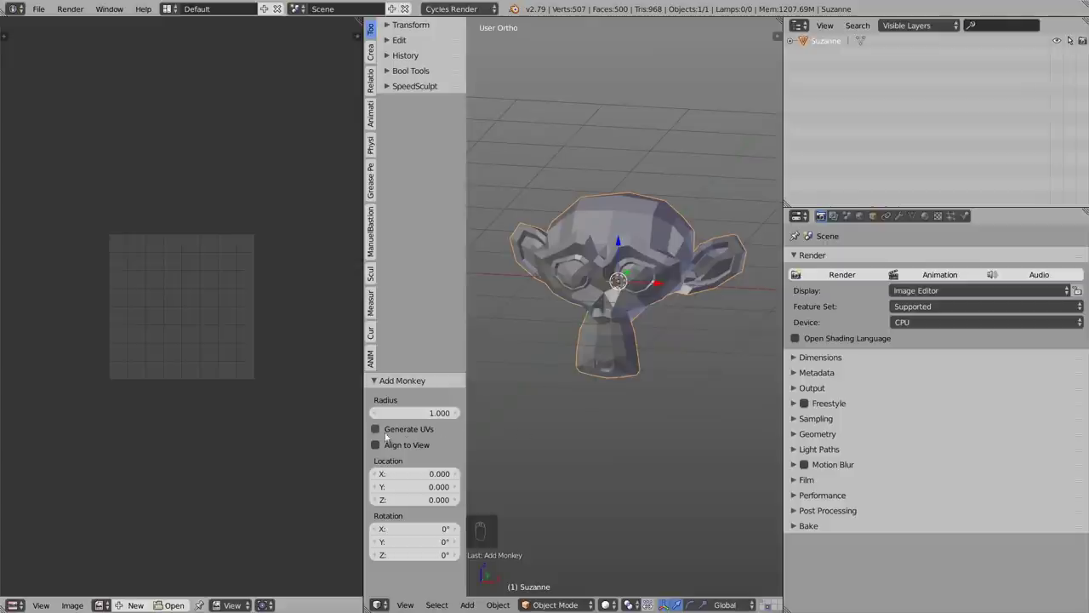
- In Edit Mode on the monkey, enable Live Unwrap with Edge Select Mode set to Tag Seam, and unwrap the mesh
key(Tab)
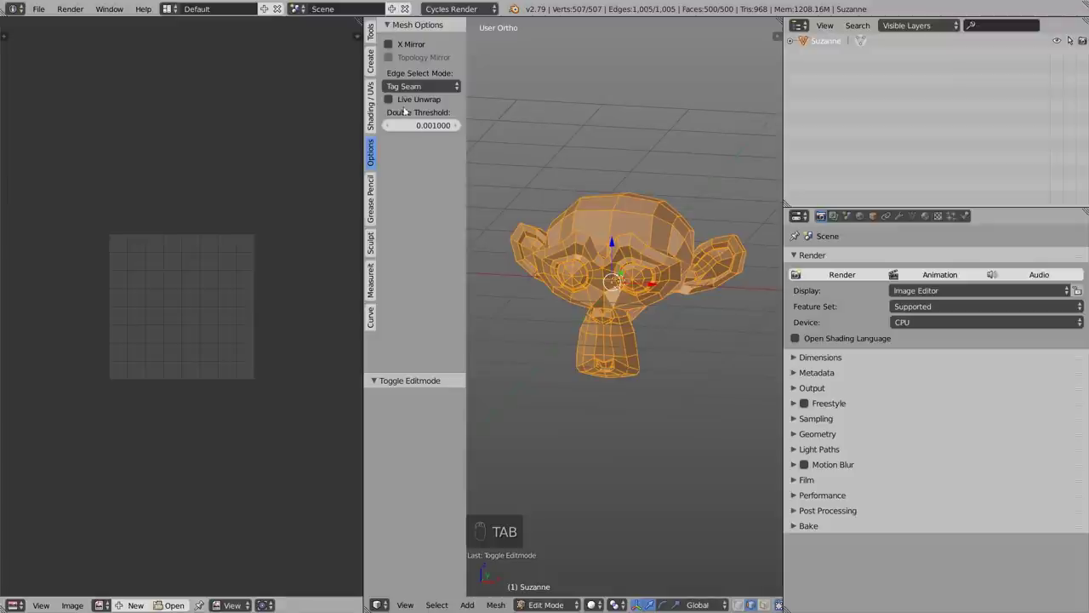
click(405, 101)
click(422, 86)
click(409, 113)
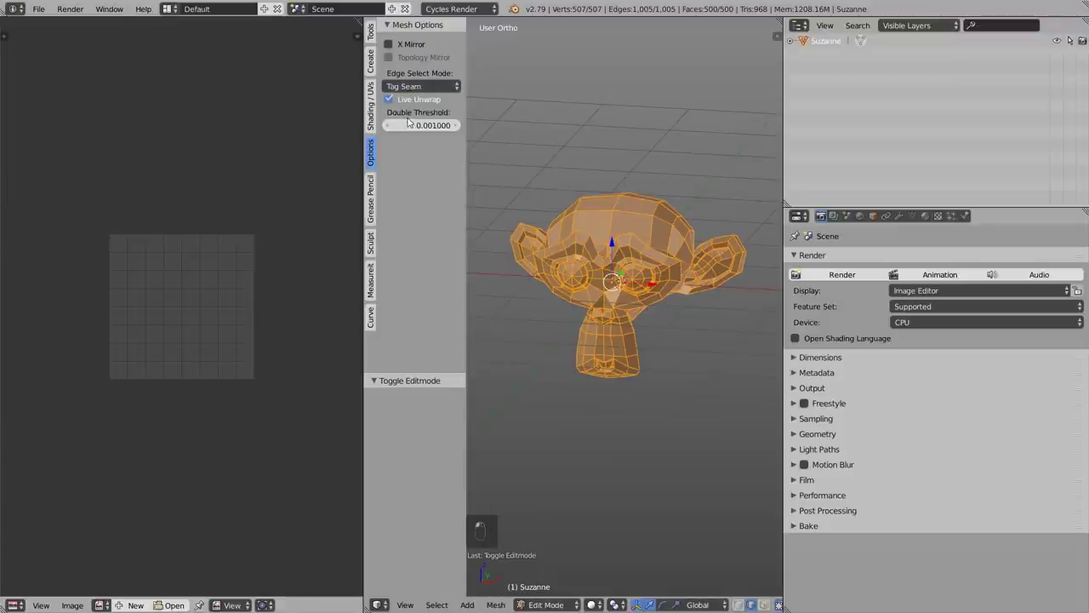
key(u)
click(620, 238)
- Turn on UV selection sync and tag a seam along the monkey's centre line from the forehead to the top of the head
scroll(621, 232, up, 2)
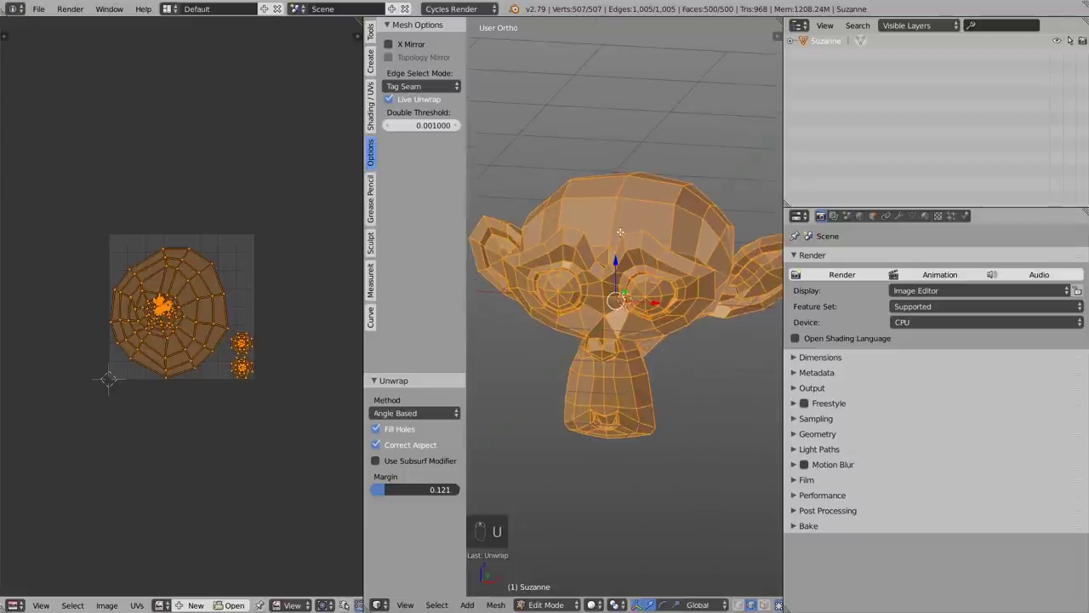
ctrl+right_click(621, 231)
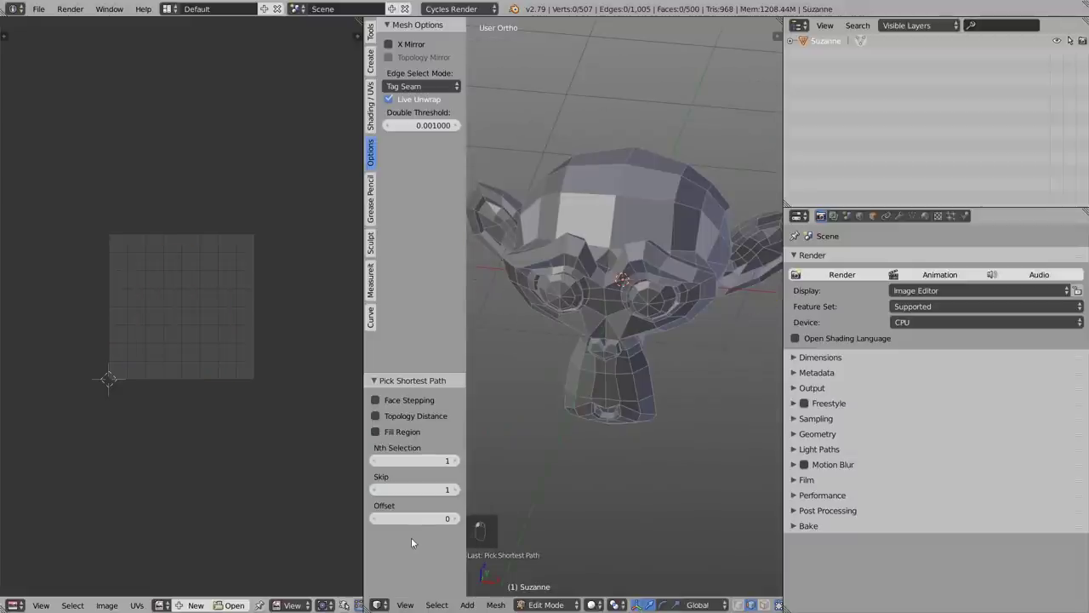
click(344, 605)
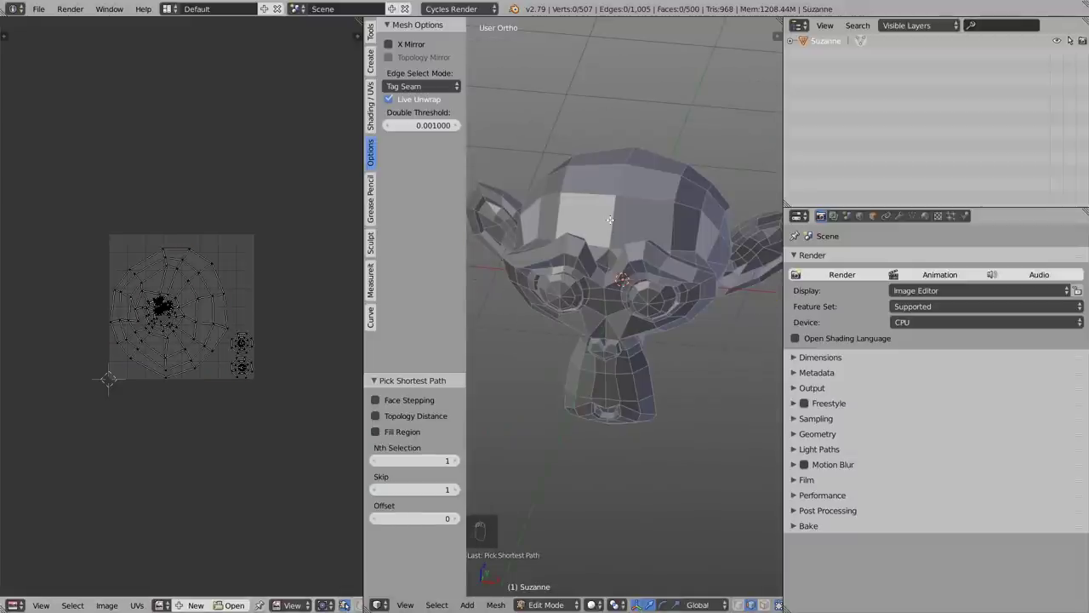
ctrl+right_click(618, 185)
middle_drag(641, 179, 681, 256)
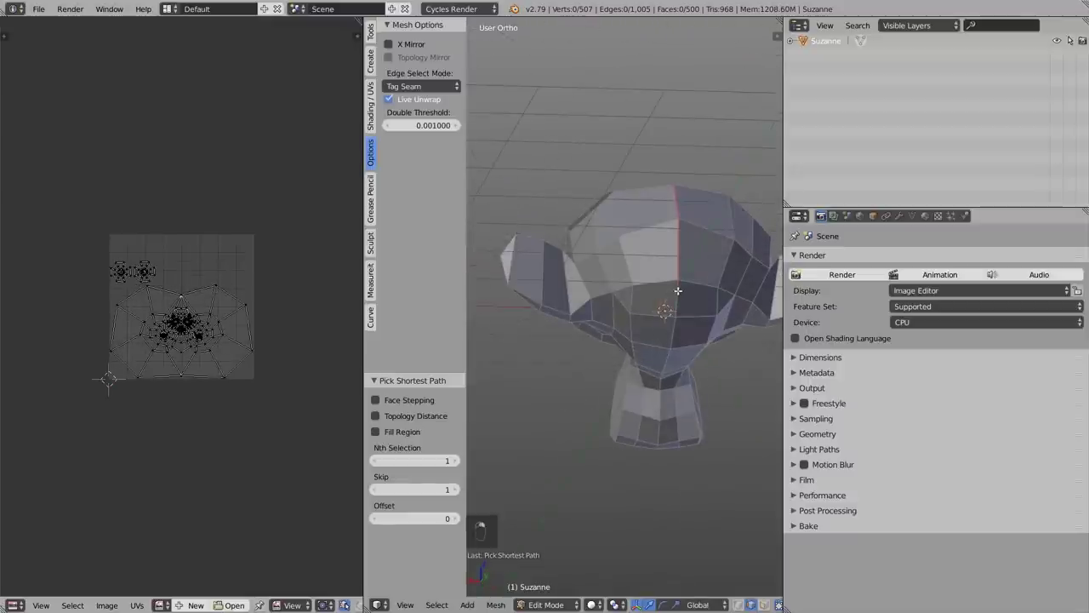
- Extend the tagged seam down the centre of the back of the monkey's head and along the back of the jaw
ctrl+right_click(670, 359)
scroll(665, 406, up, 4)
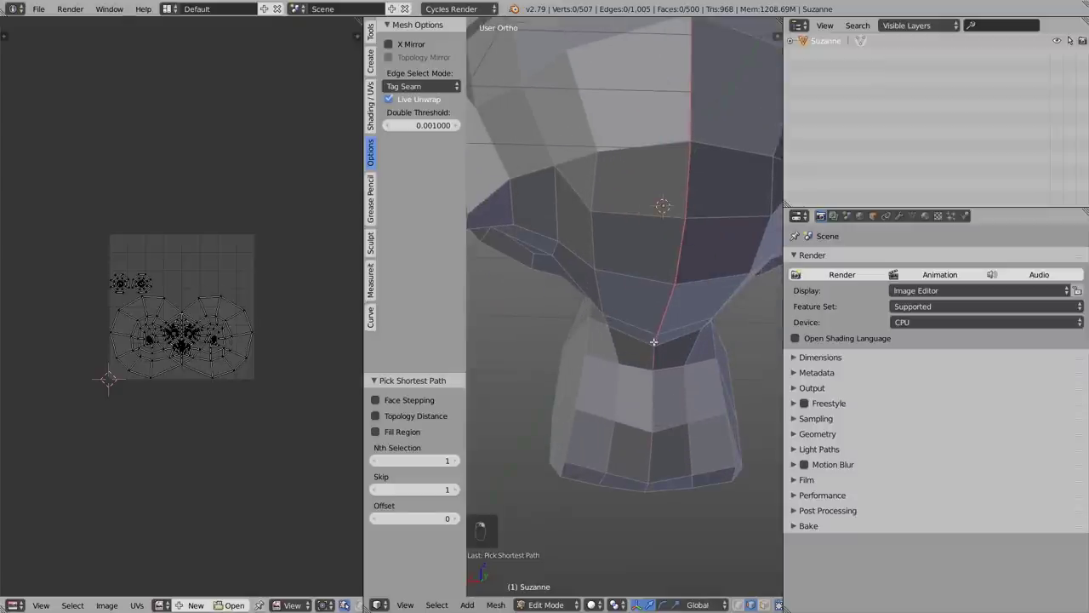
ctrl+right_click(658, 446)
scroll(659, 447, down, 5)
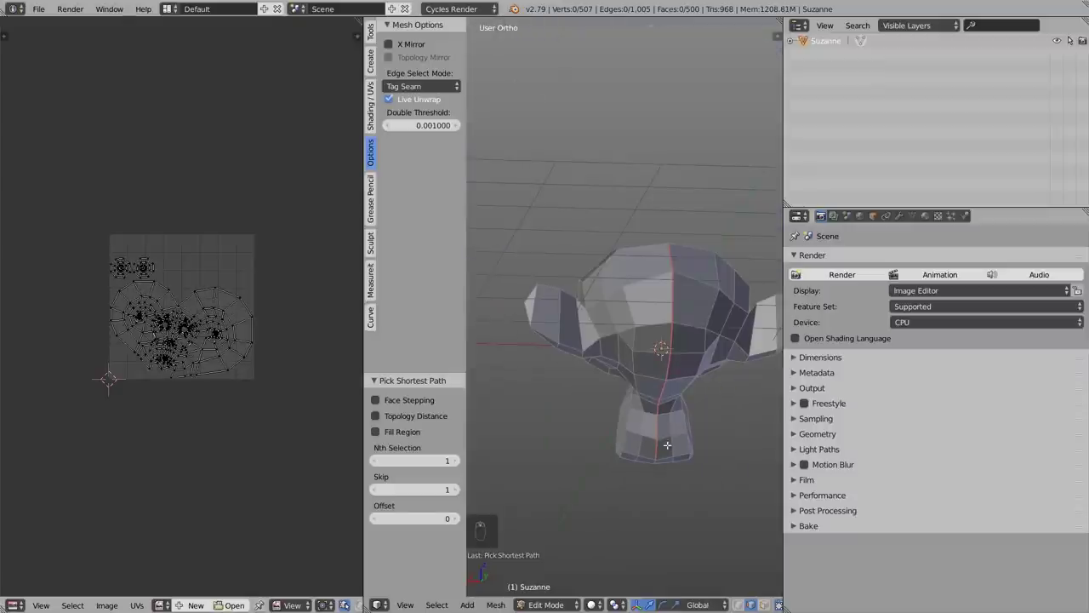
- Select the whole monkey mesh, unwrap it again and set the unwrap method to Conformal
middle_drag(581, 344, 773, 332)
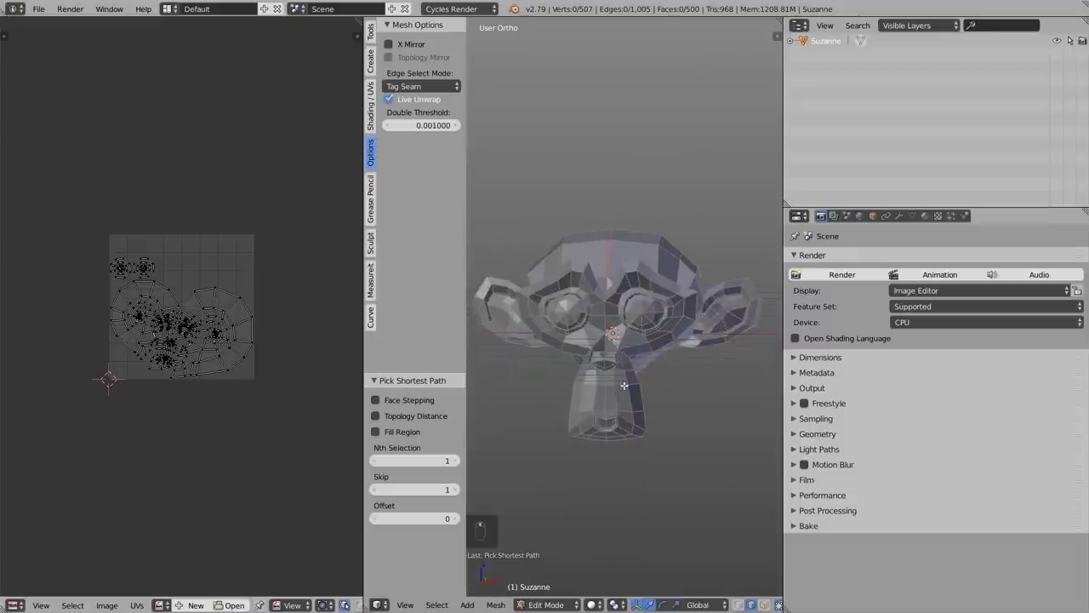
scroll(160, 363, up, 4)
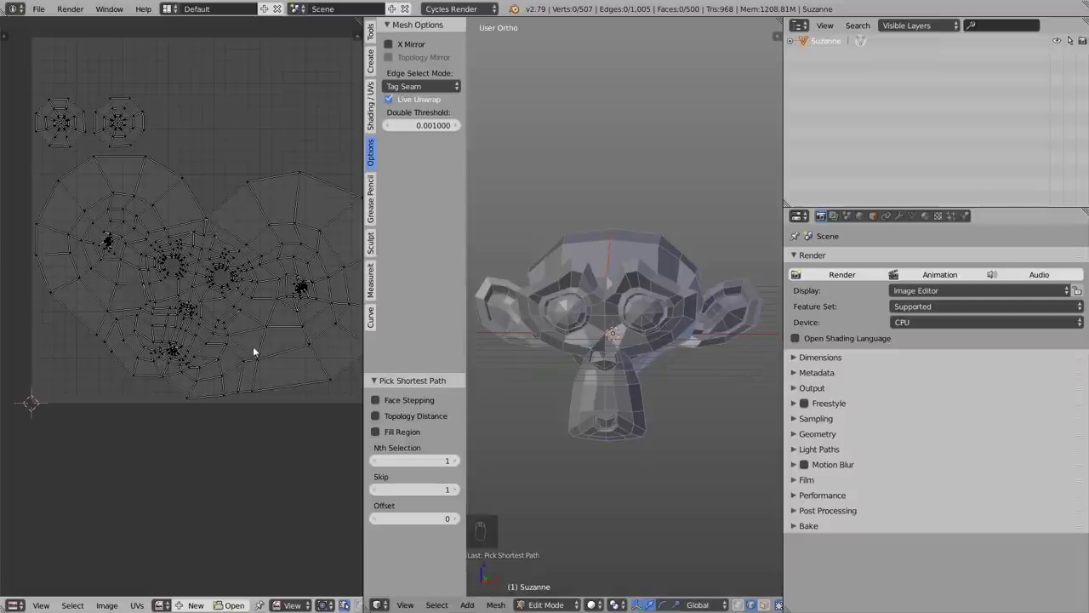
middle_drag(494, 307, 674, 295)
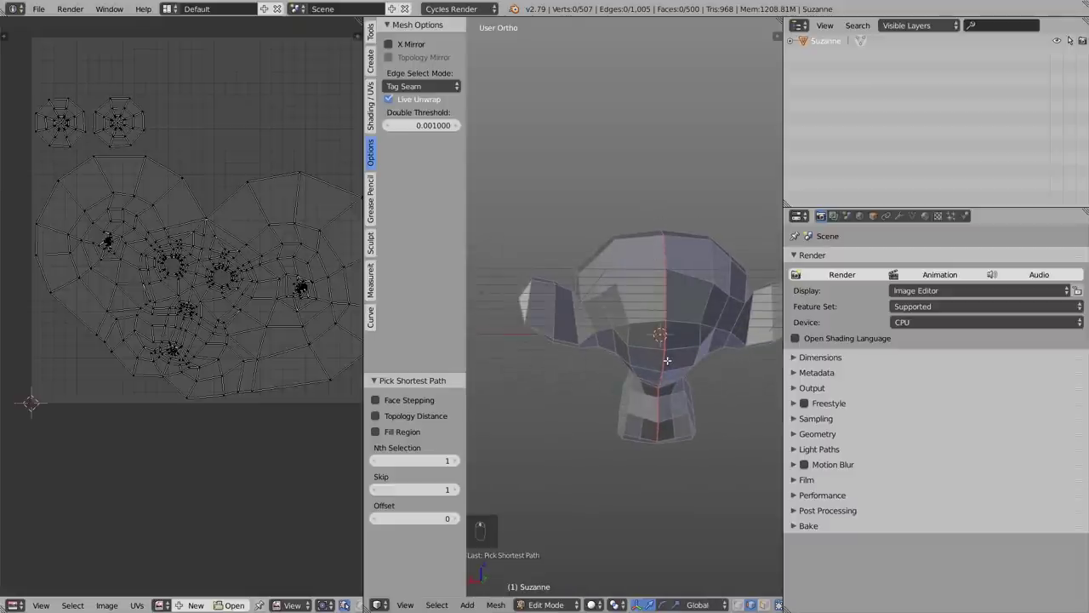
key(a)
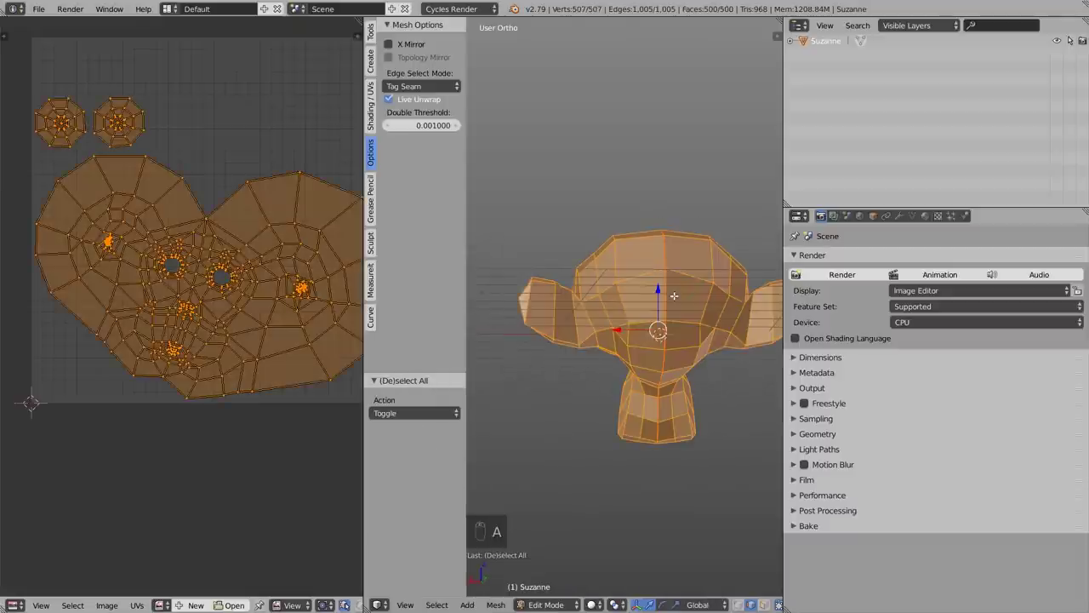
key(u)
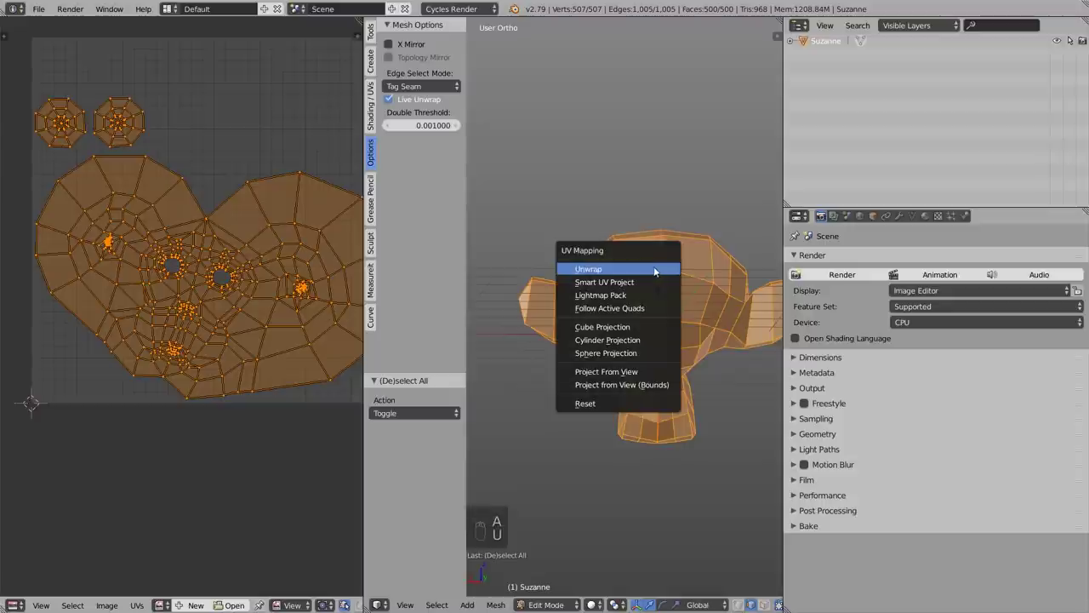
click(609, 272)
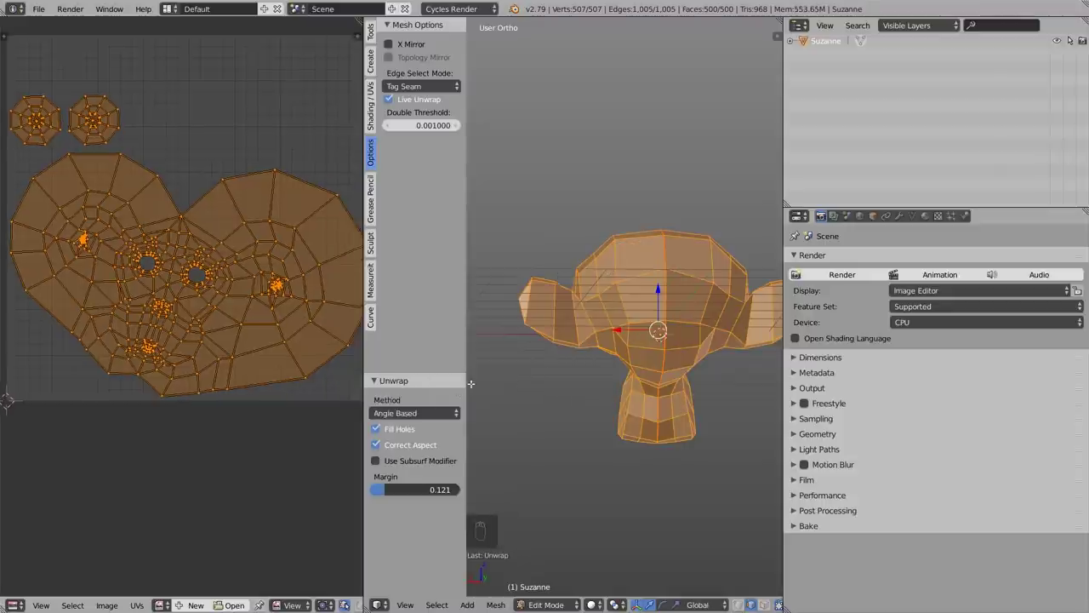
click(388, 413)
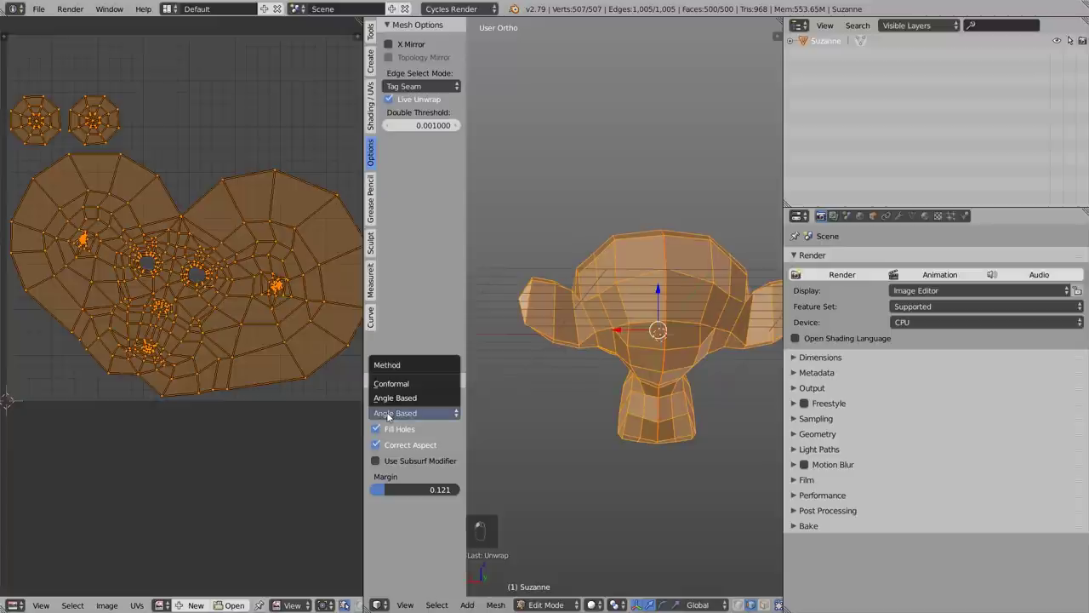
click(385, 385)
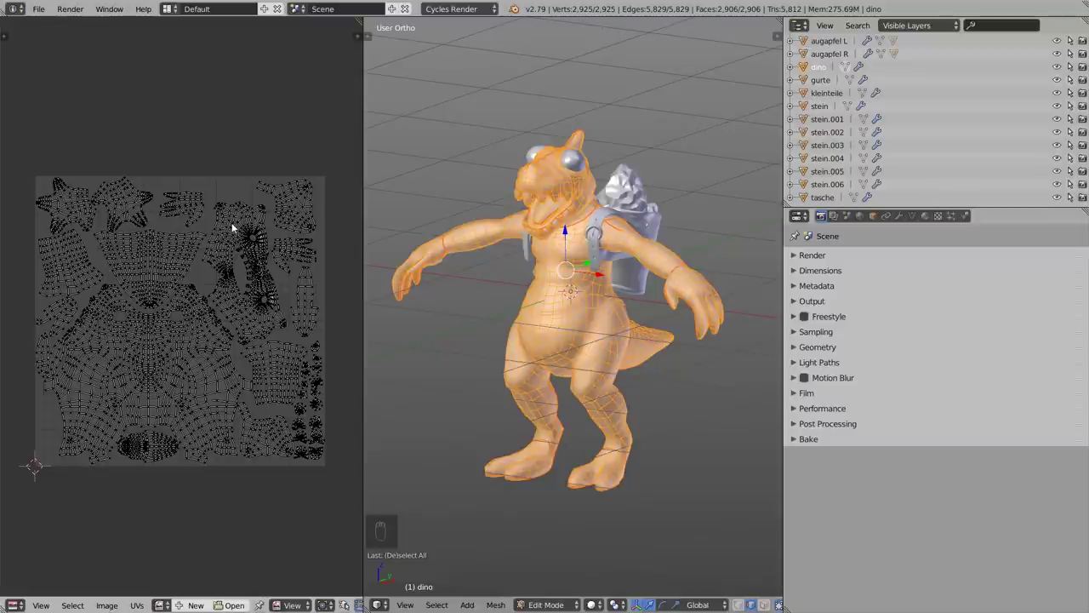
- Select five linked UV islands of the dino, including the head, try to move them and deselect everything
key(l)
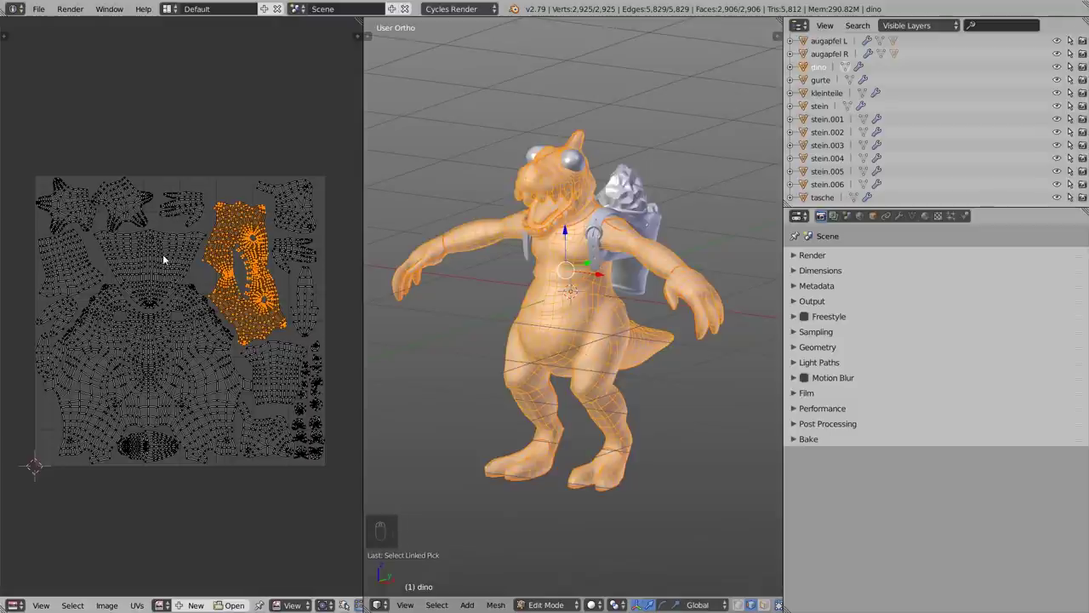
key(shift+l)
key(shift+l)
key(shift+l)
key(shift+l)
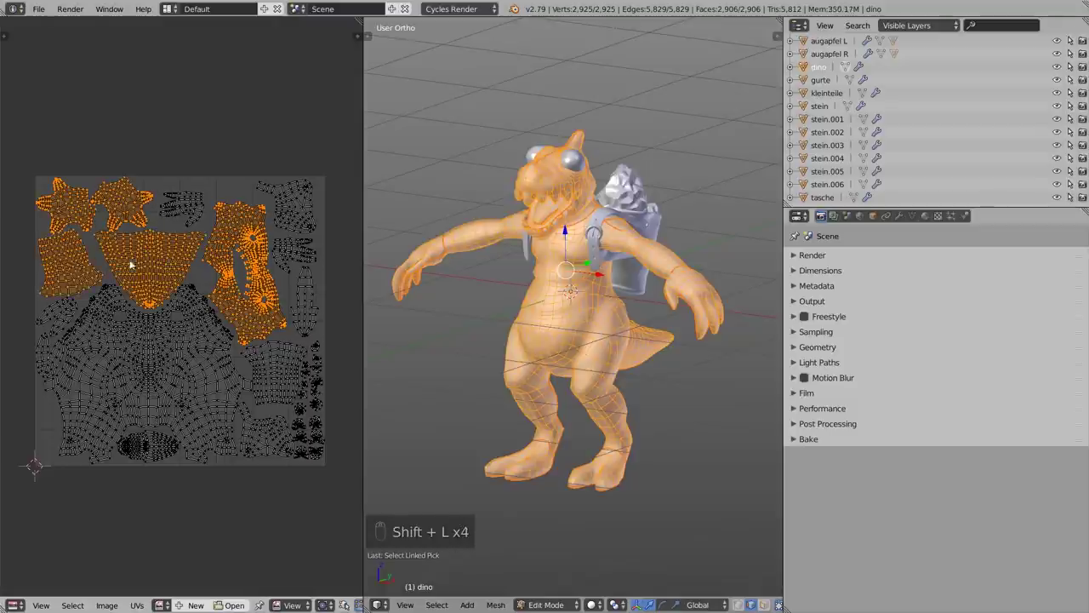
key(g)
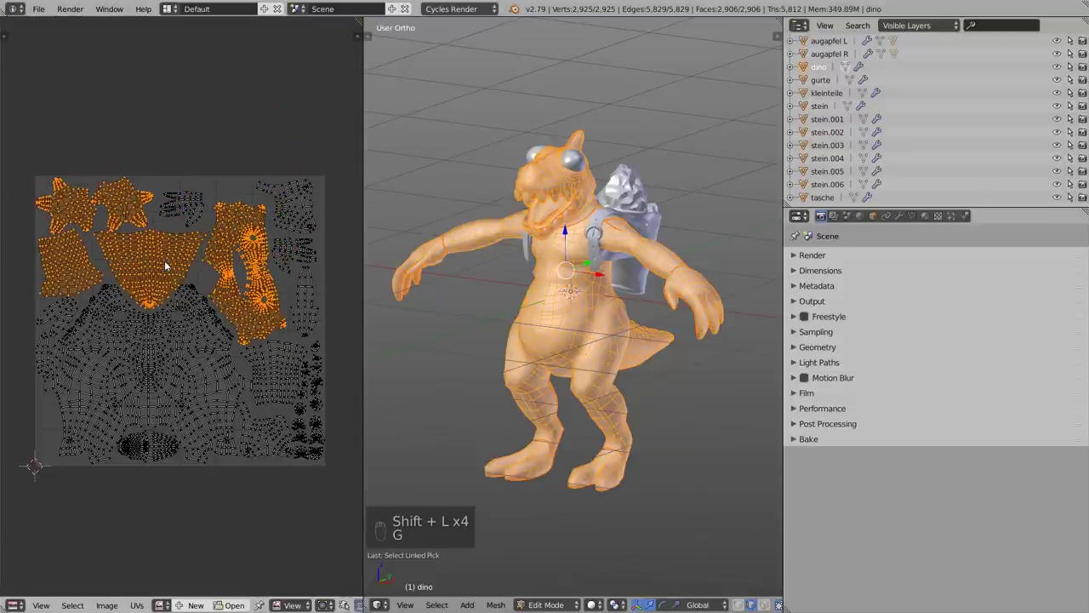
right_click(164, 264)
key(a)
- Maximize the UV editor, switch to island selection mode and select individual dino islands one after another
key(shift+space)
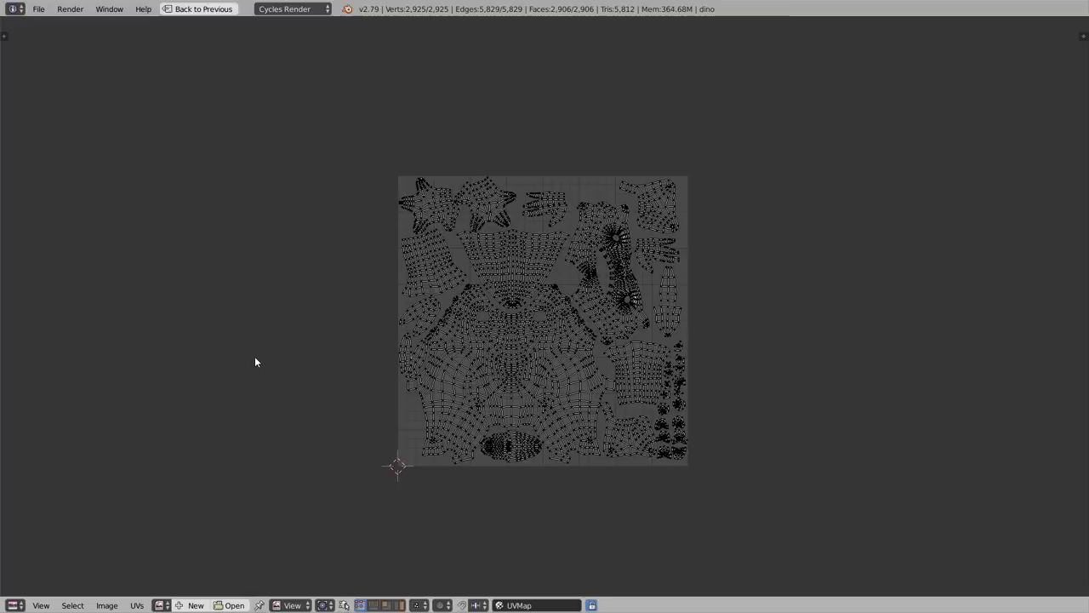
click(401, 606)
right_click(452, 318)
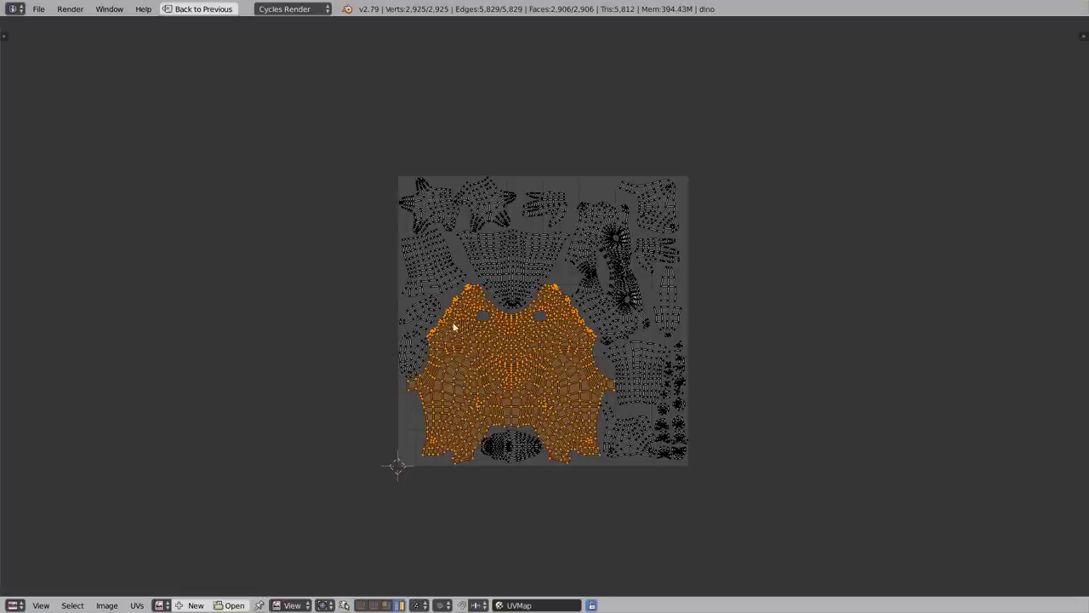
right_click(444, 279)
right_click(502, 260)
right_click(484, 204)
right_click(457, 209)
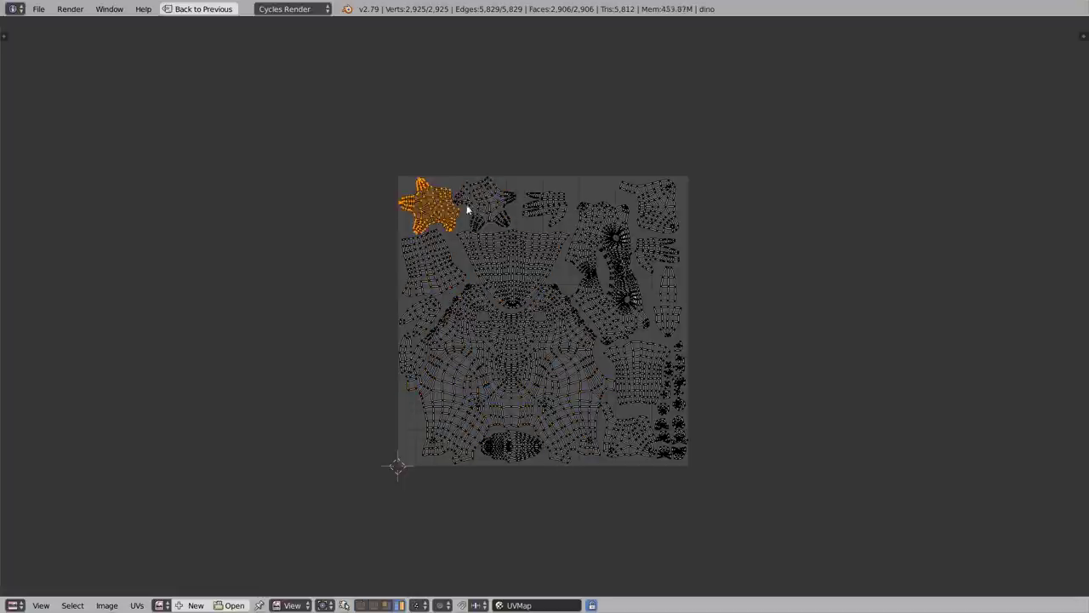
right_click(549, 209)
right_click(626, 217)
right_click(669, 214)
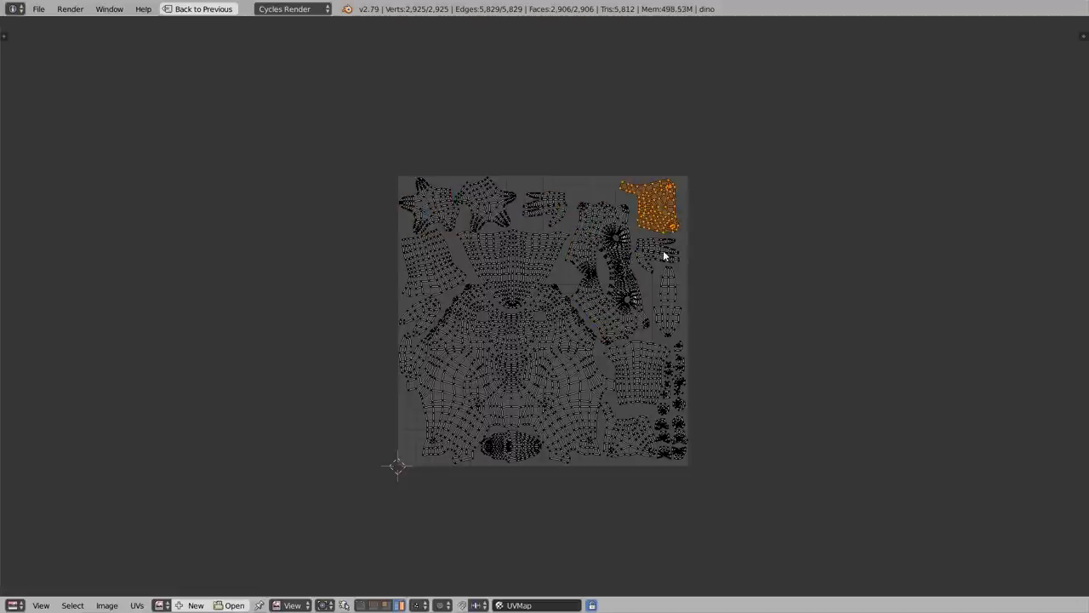
- Add the head island and the three islands of the upper row to the selection, then deselect all UVs
shift+right_click(628, 222)
shift+right_click(545, 205)
shift+right_click(488, 201)
shift+right_click(436, 206)
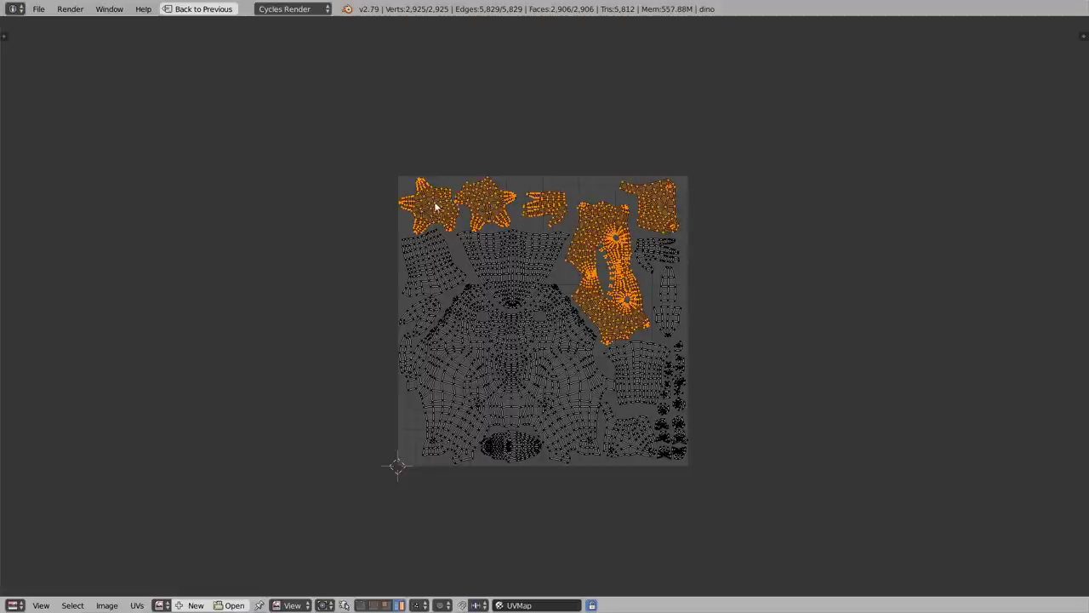
middle_drag(545, 300, 450, 297)
key(a)
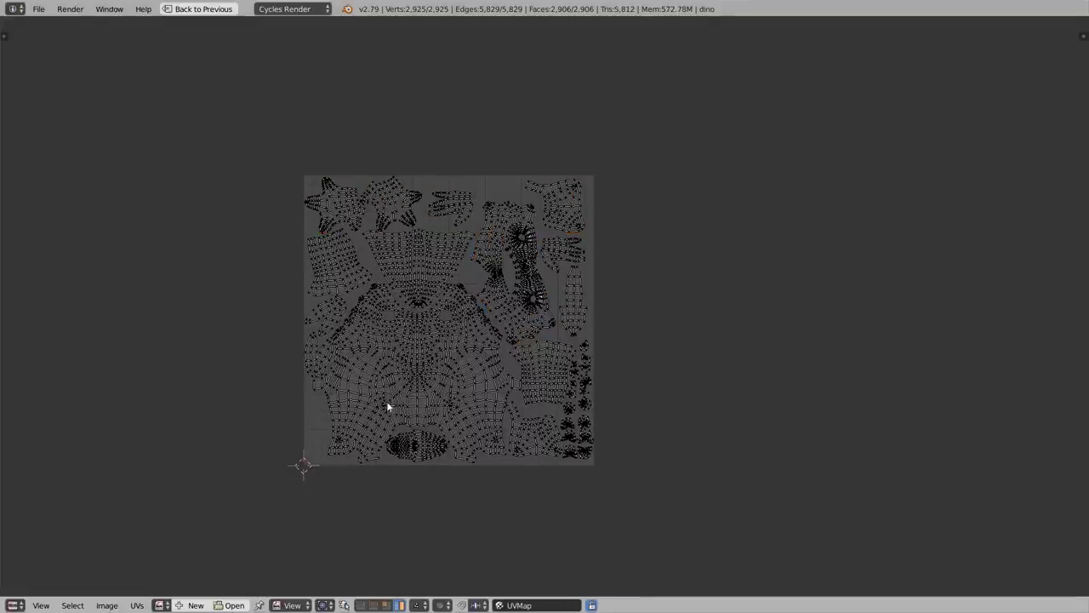
- Turn on UV selection sync, clear the selection and select a linked island in the UV layout
click(344, 606)
key(a)
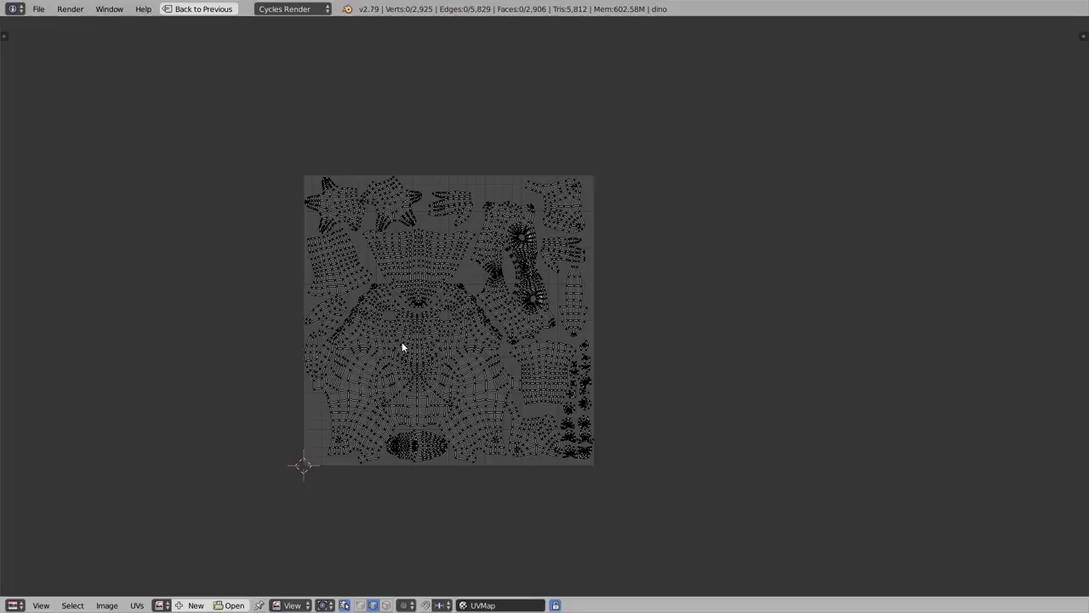
key(l)
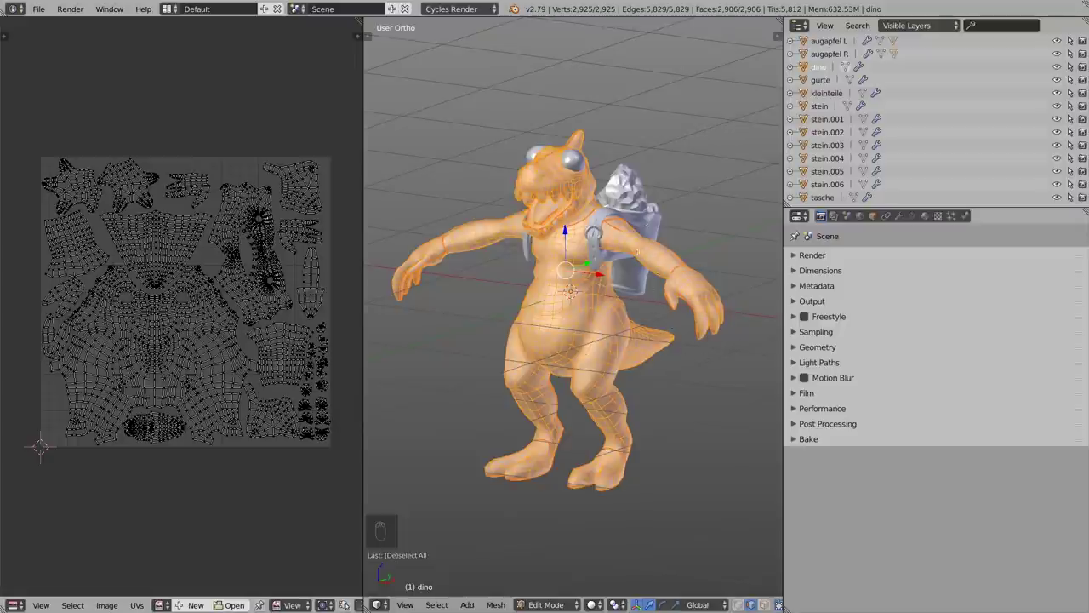
- Unwrap the whole dino mesh again and undo that unwrap
key(u)
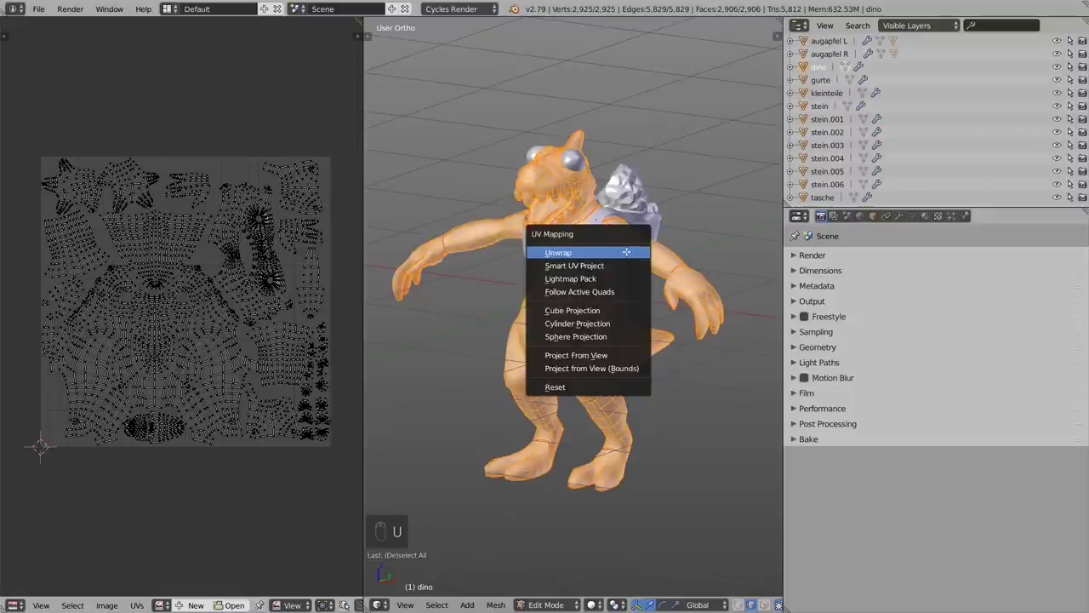
click(626, 252)
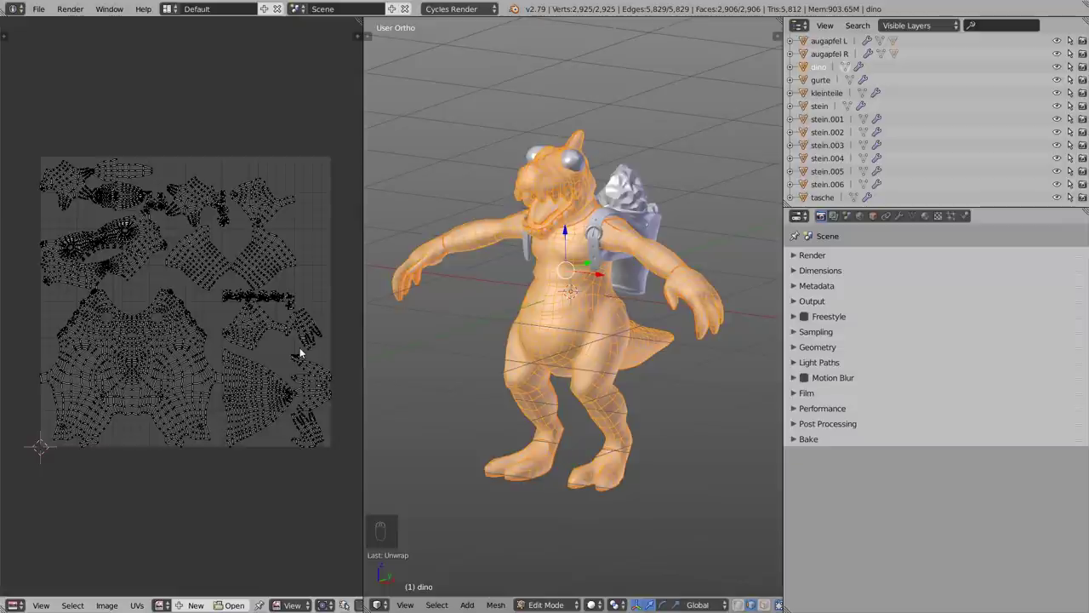
key(ctrl+z)
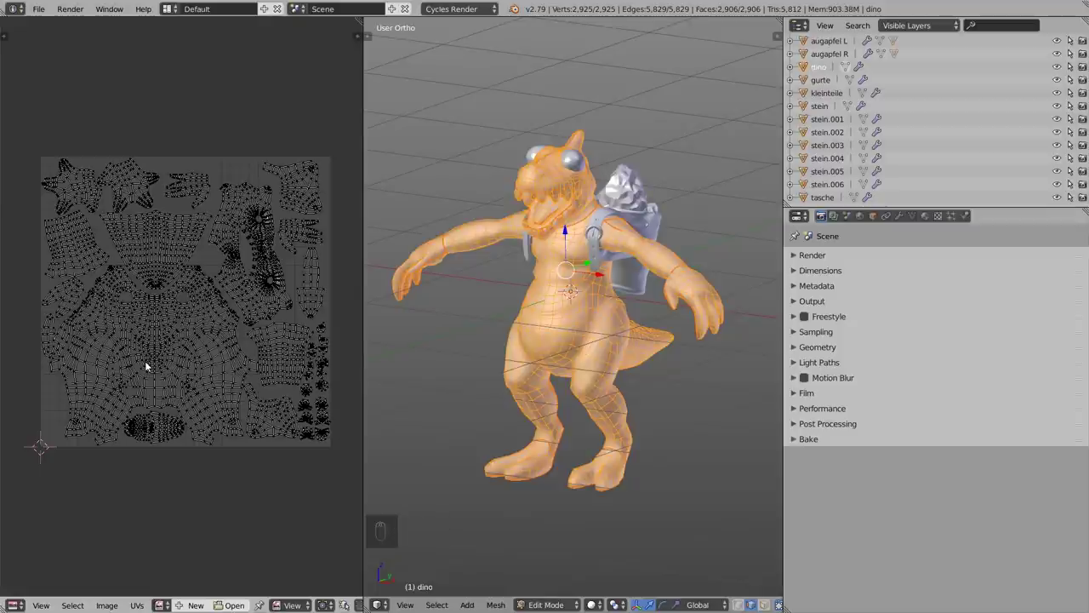
- Select two linked body islands and circle-select UVs across the remaining islands, leaving out the two star-shaped islands and the hand beside them
key(shift+l)
key(shift+l)
key(c)
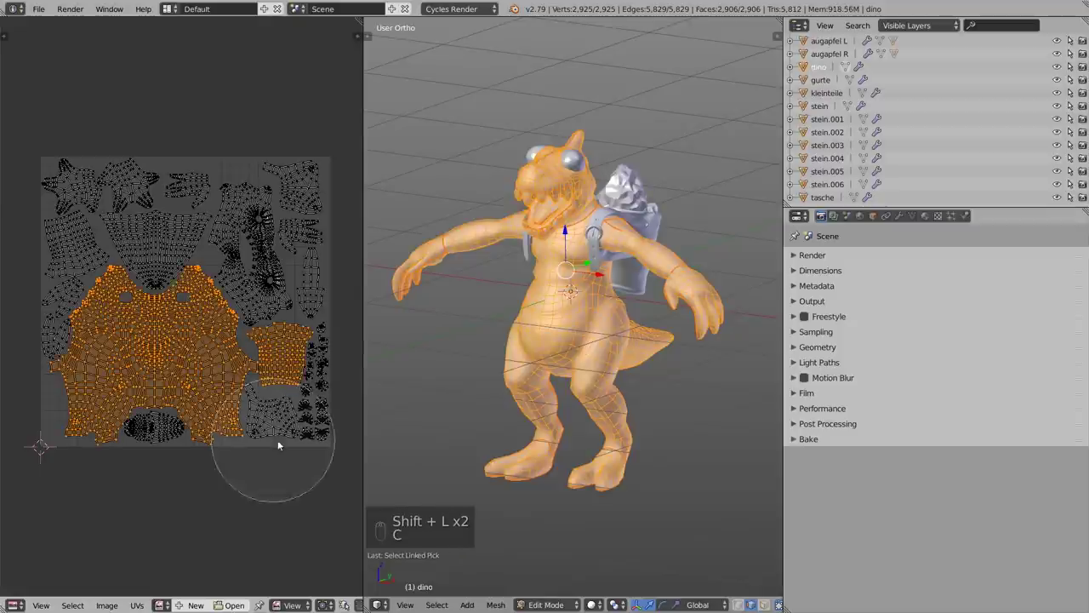
mouse_move(278, 444)
mouse_down()
mouse_move(164, 397)
mouse_move(156, 371)
mouse_move(256, 367)
mouse_move(340, 299)
mouse_move(192, 364)
mouse_up()
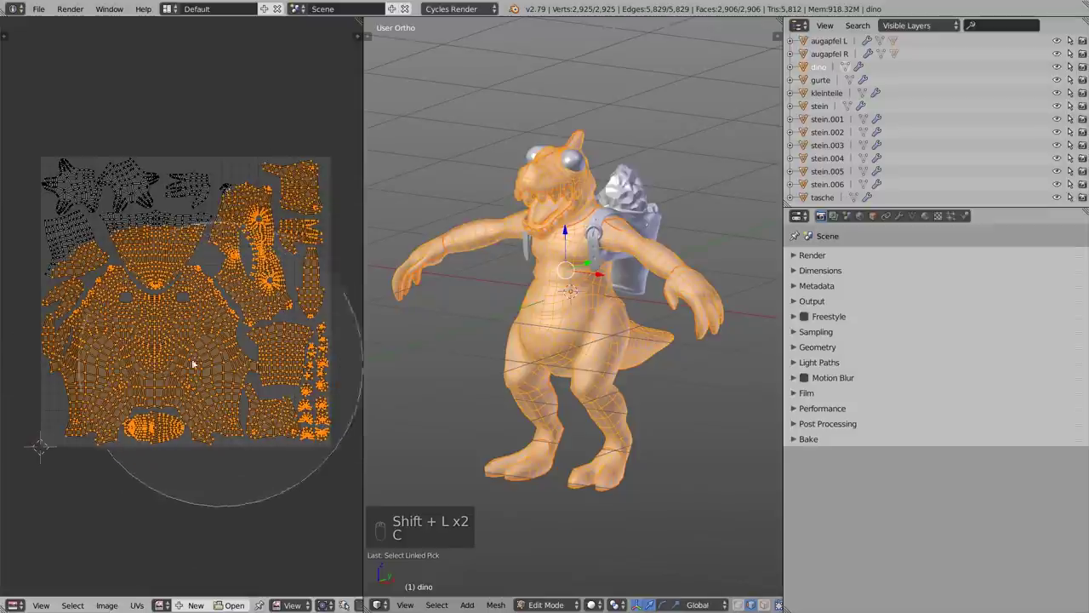
right_click(192, 364)
- Grow the UV selection until the partly selected islands are fully covered, and pin the selected UVs
key(ctrl+KP_Add)
key(ctrl+KP_Add)
key(ctrl+KP_Add)
key(ctrl+KP_Add)
key(ctrl+KP_Add)
key(ctrl+KP_Add)
key(ctrl+KP_Add)
key(ctrl+KP_Add)
key(ctrl+KP_Add)
key(ctrl+KP_Add)
key(ctrl+KP_Add)
key(ctrl+KP_Add)
key(ctrl+KP_Add)
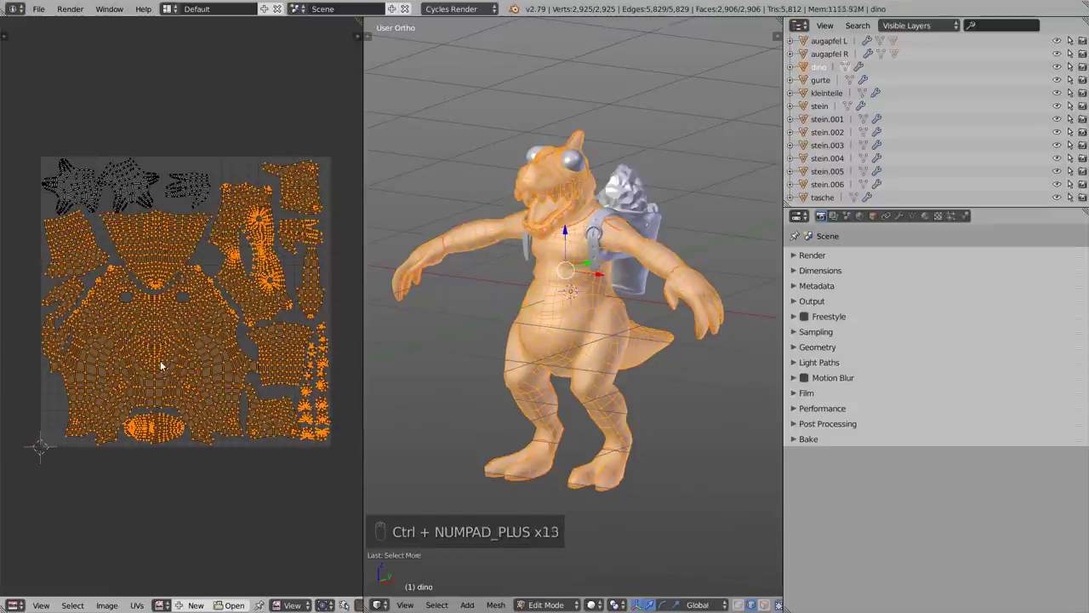
key(ctrl+KP_Add)
key(ctrl+KP_Add)
key(ctrl+KP_Add)
key(ctrl+KP_Add)
key(ctrl+KP_Add)
key(ctrl+KP_Add)
key(ctrl+KP_Add)
key(ctrl+KP_Add)
key(p)
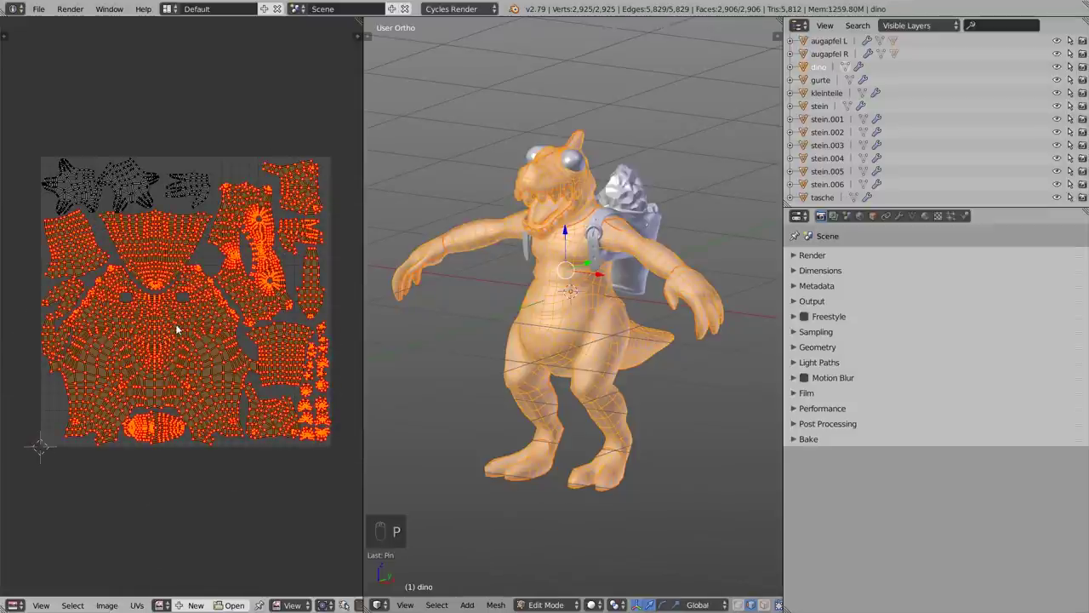
- Check the pinned UVs up close and toggle the selection, leaving the whole dino mesh selected
scroll(174, 328, up, 5)
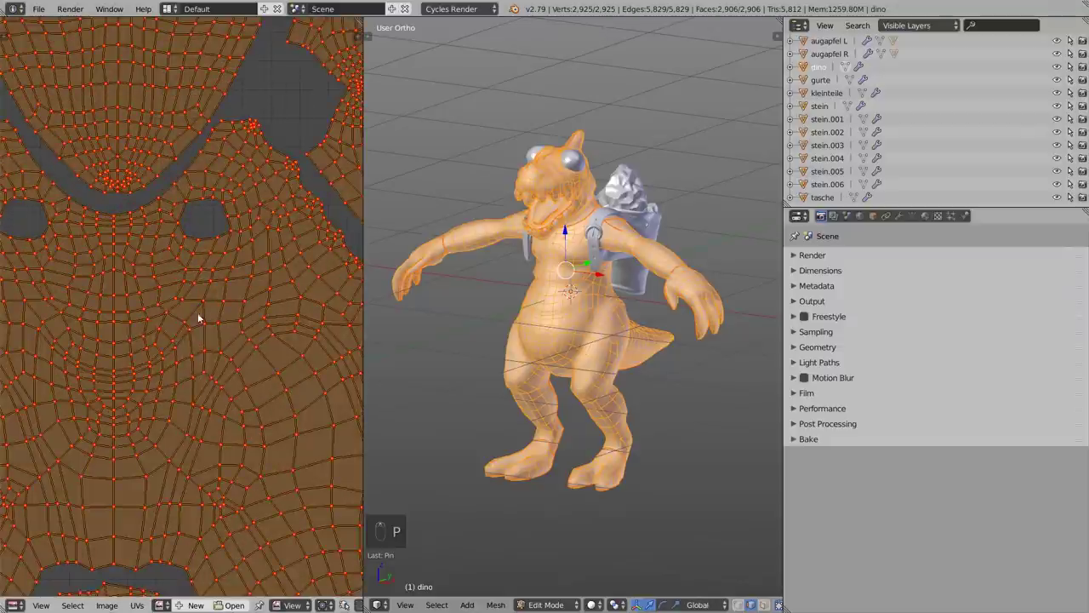
key(Home)
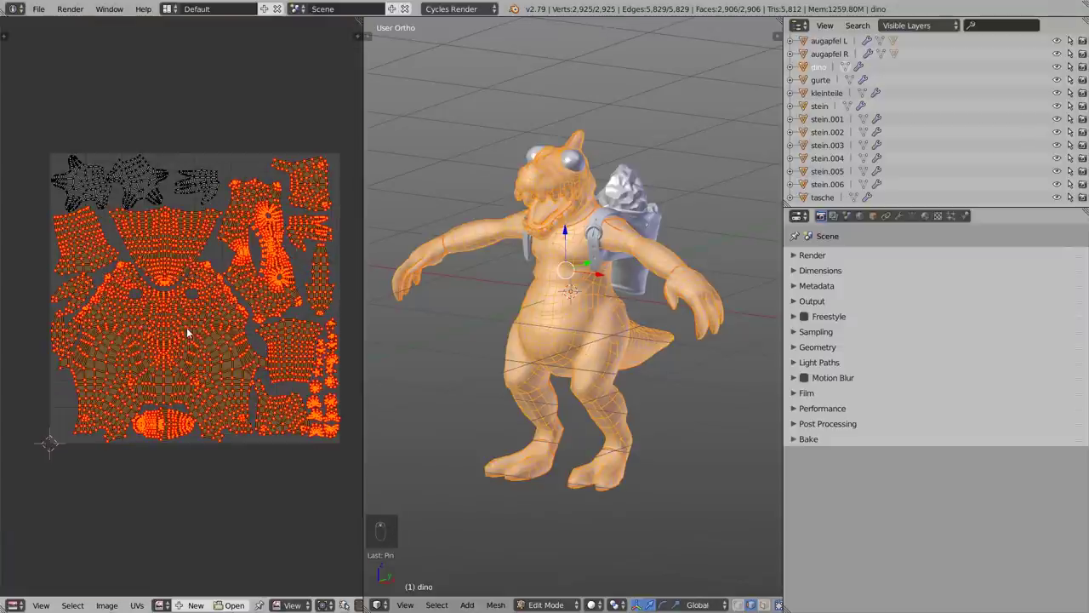
key(a)
key(a)
key(a)
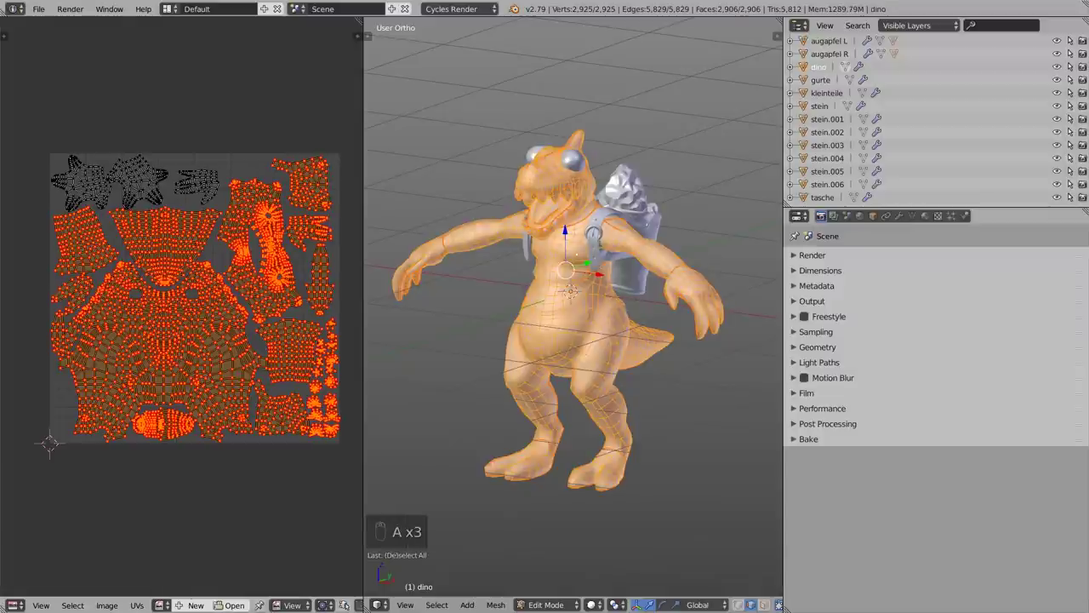
- Unwrap the whole dino mesh around the pinned islands, and try moving all the resulting UVs
key(u)
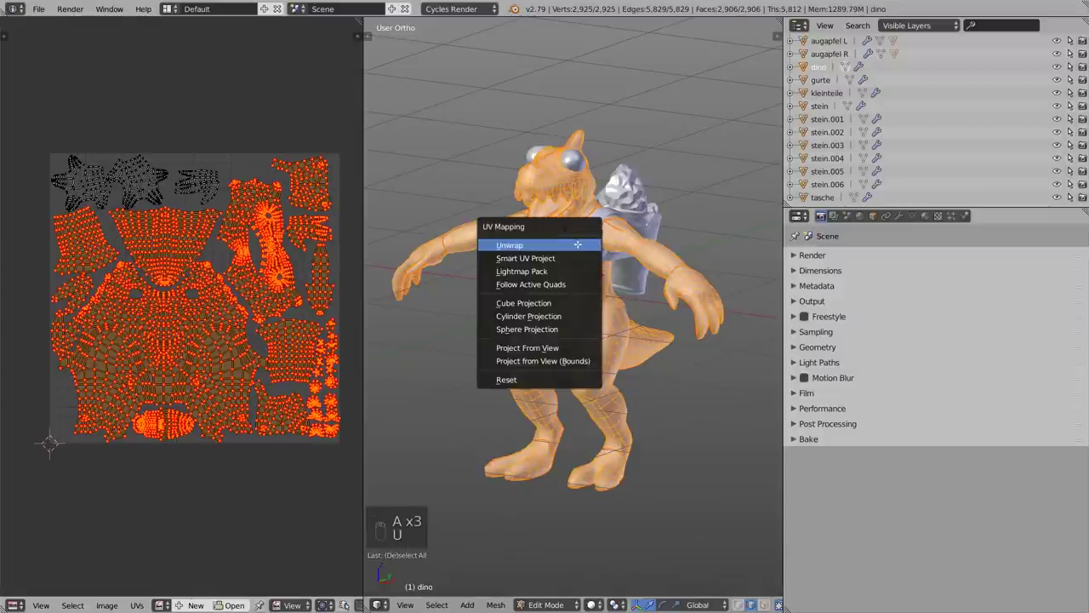
click(578, 244)
key(a)
key(g)
key(a)
key(g)
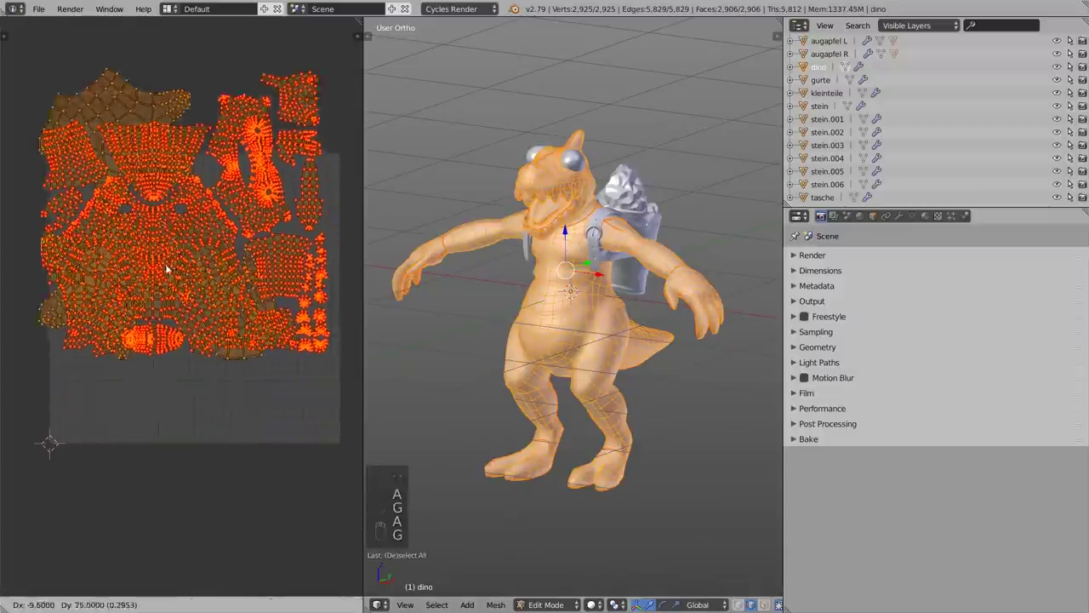
right_click(167, 269)
- Try moving one unpinned star-shaped island above the layout, and unpin the UVs of the pinned islands
key(a)
key(l)
key(g)
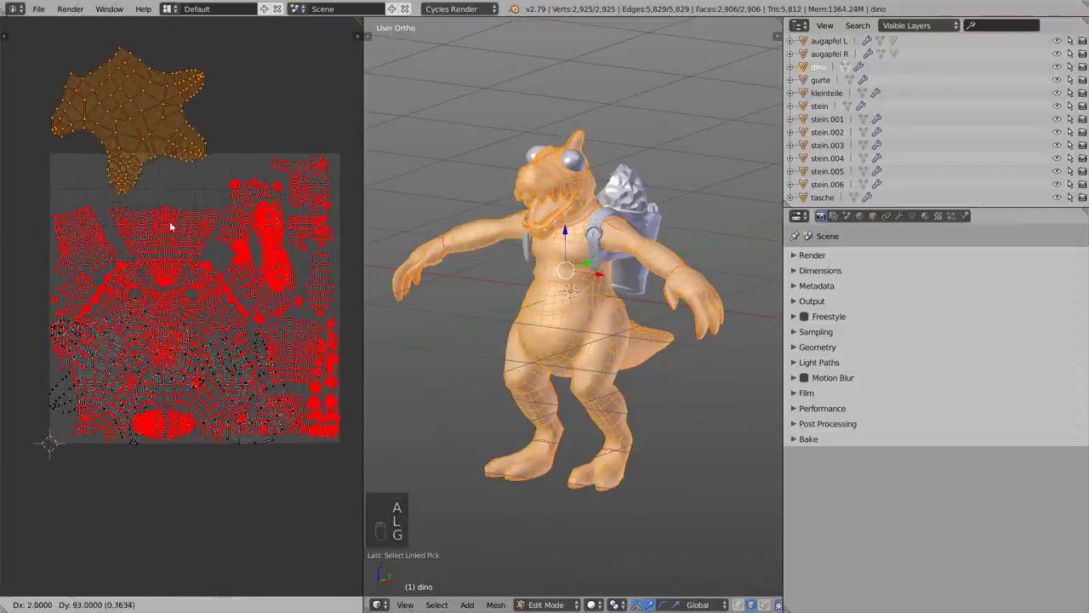
right_click(171, 226)
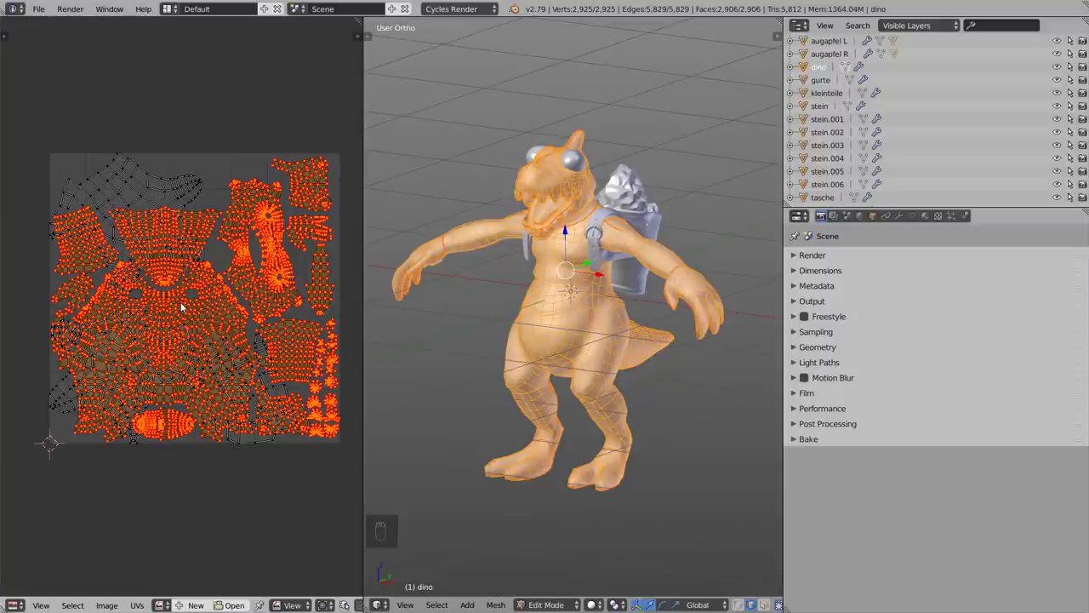
key(alt+p)
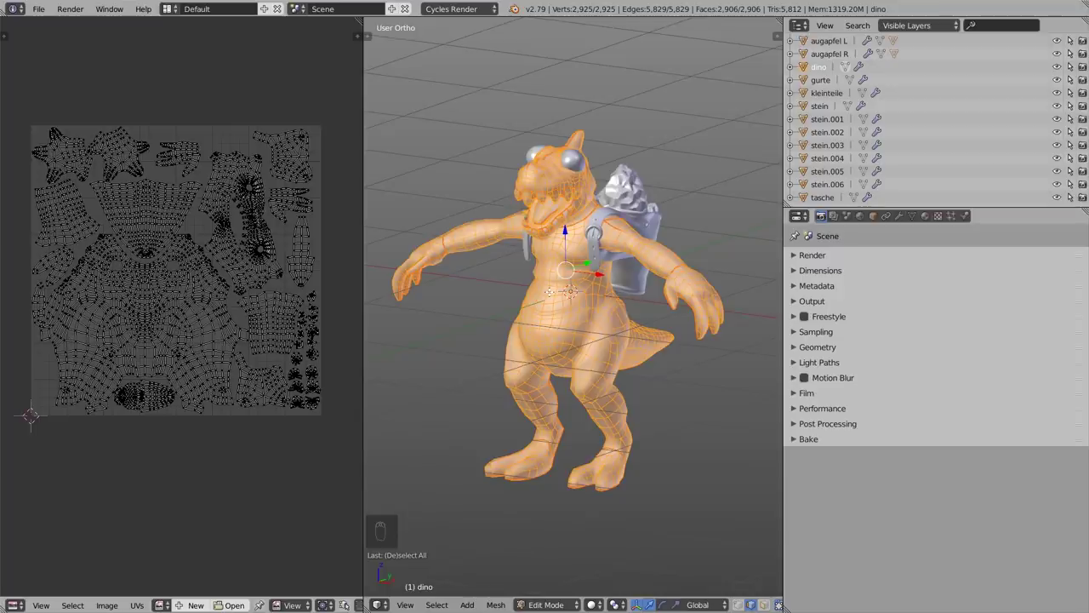
- Maximize the UV editor, turn on UV Sculpt and set its brush radius to 139 px
key(shift+space)
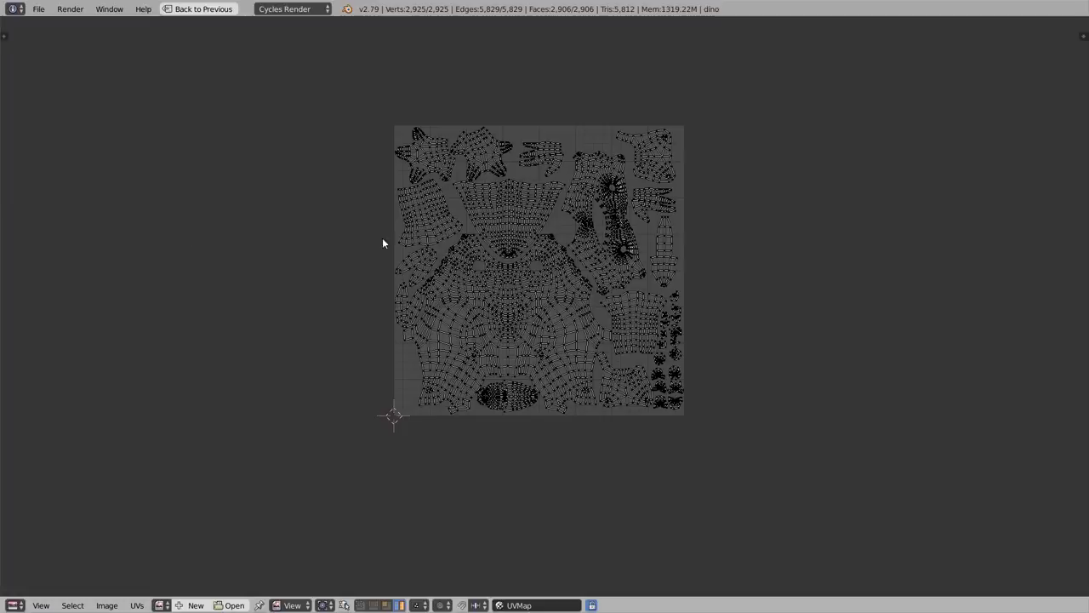
key(t)
click(5, 62)
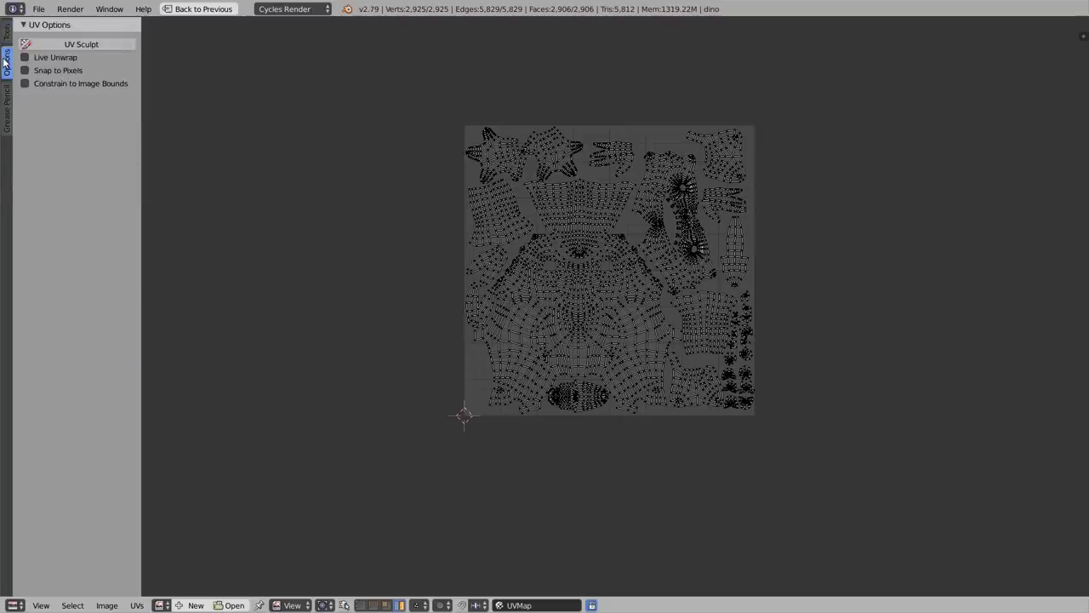
click(82, 43)
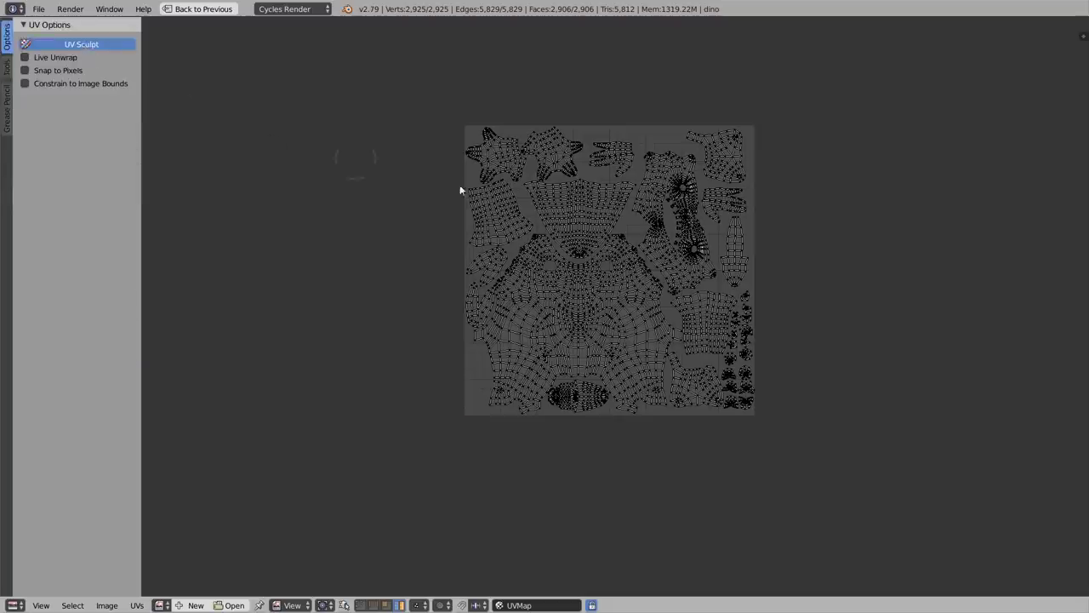
key(f)
scroll(613, 185, up, 4)
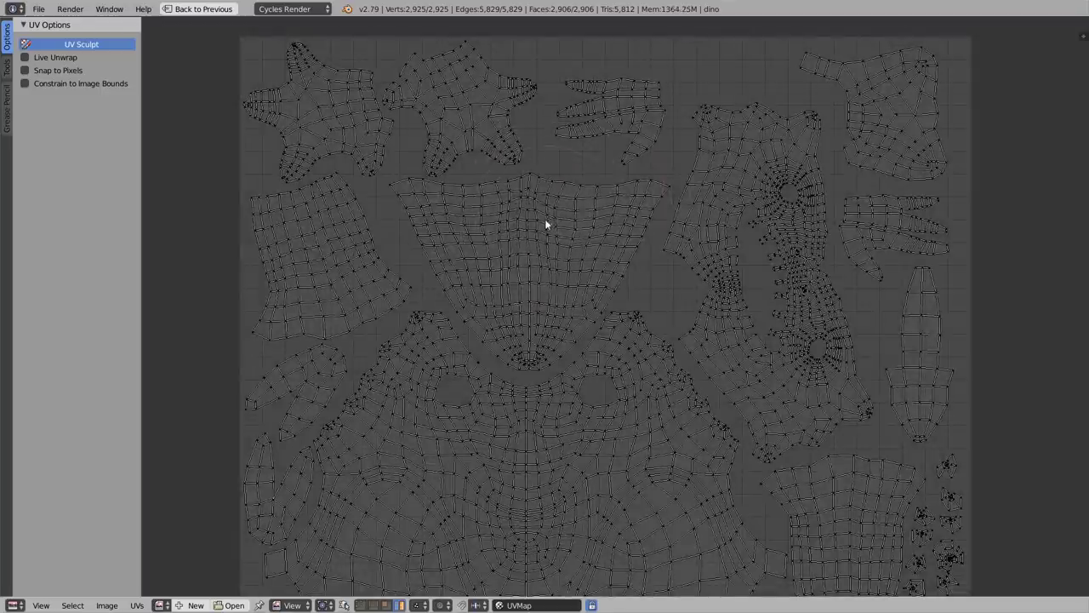
- Sculpt the UVs inside the central wedge-shaped island using the Grab brush with Lock Borders enabled
drag(545, 224, 465, 231)
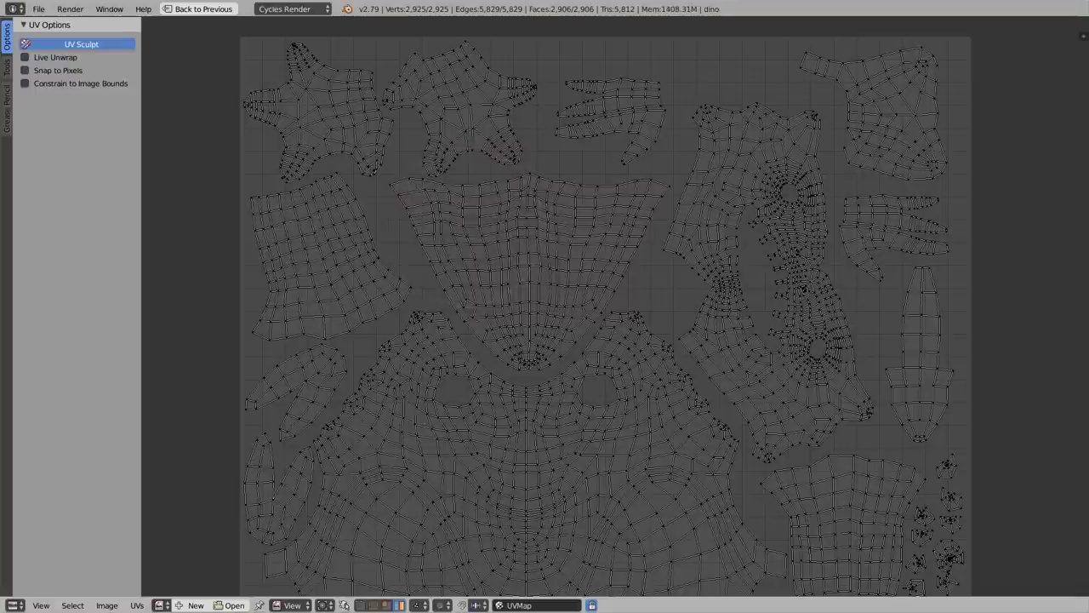
click(3, 71)
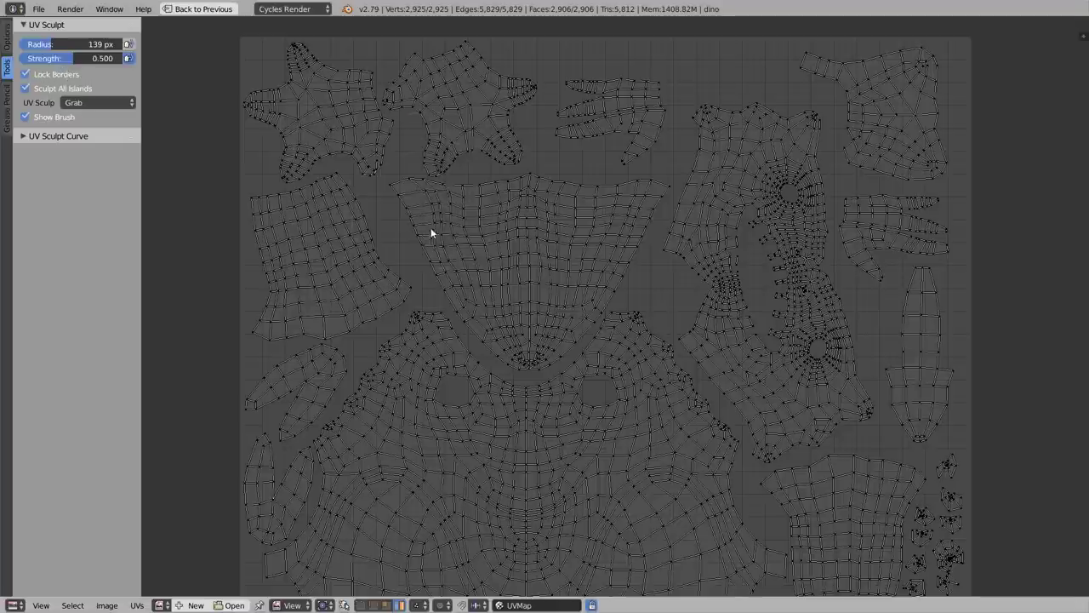
mouse_move(430, 227)
mouse_down()
mouse_move(392, 189)
mouse_move(461, 230)
mouse_move(389, 214)
mouse_move(409, 223)
mouse_move(441, 206)
mouse_move(417, 220)
mouse_move(429, 221)
mouse_move(276, 178)
mouse_move(418, 210)
mouse_move(380, 225)
mouse_move(402, 207)
mouse_up()
- Turn off Lock Borders for UV sculpting and set the brush radius to 175 px
click(26, 74)
key(f)
click(480, 90)
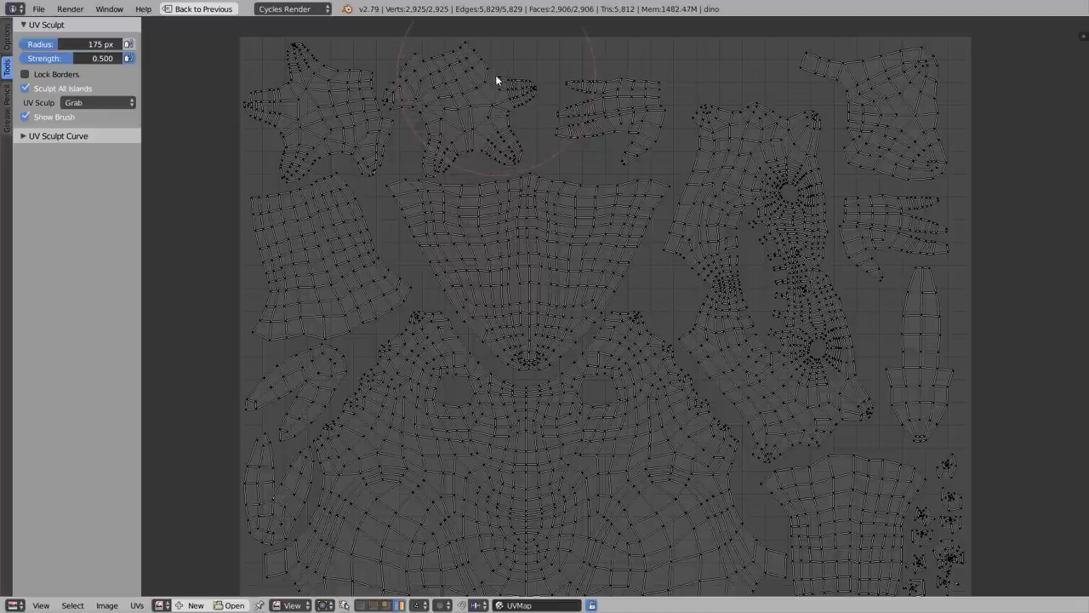
- Switch the UV sculpt brush to Relax and brush across the wedge-shaped island
click(81, 102)
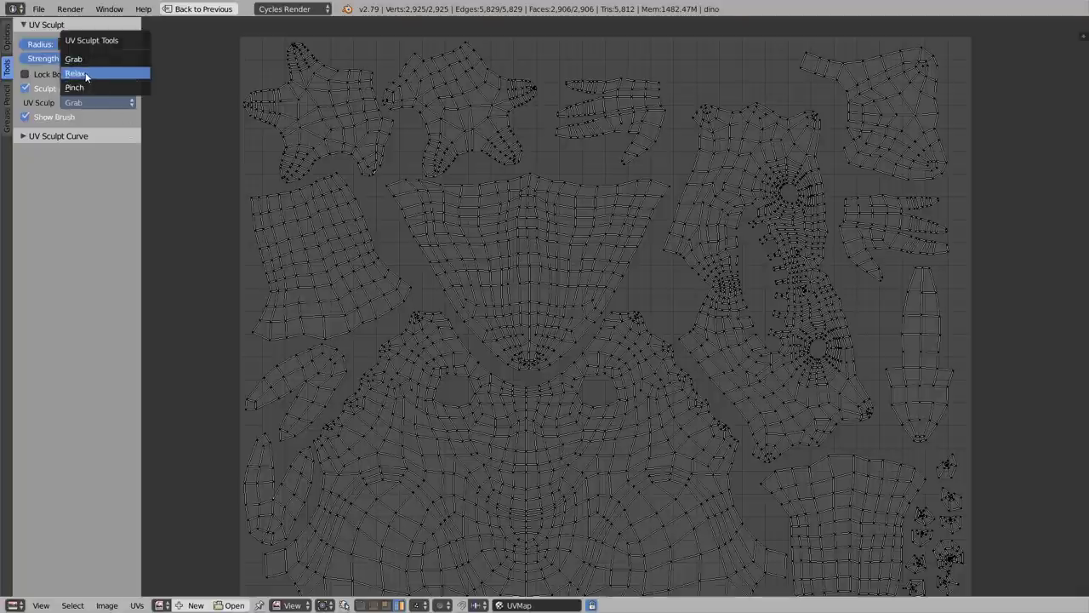
click(86, 77)
mouse_move(435, 166)
mouse_down()
mouse_move(465, 229)
mouse_move(571, 292)
mouse_move(579, 213)
mouse_move(591, 255)
mouse_move(533, 329)
mouse_move(531, 232)
mouse_move(545, 281)
mouse_move(562, 255)
mouse_up()
- Switch the UV sculpt brush to Pinch, pinch the corners of the wedge-shaped island, and leave UV Sculpt mode
click(81, 100)
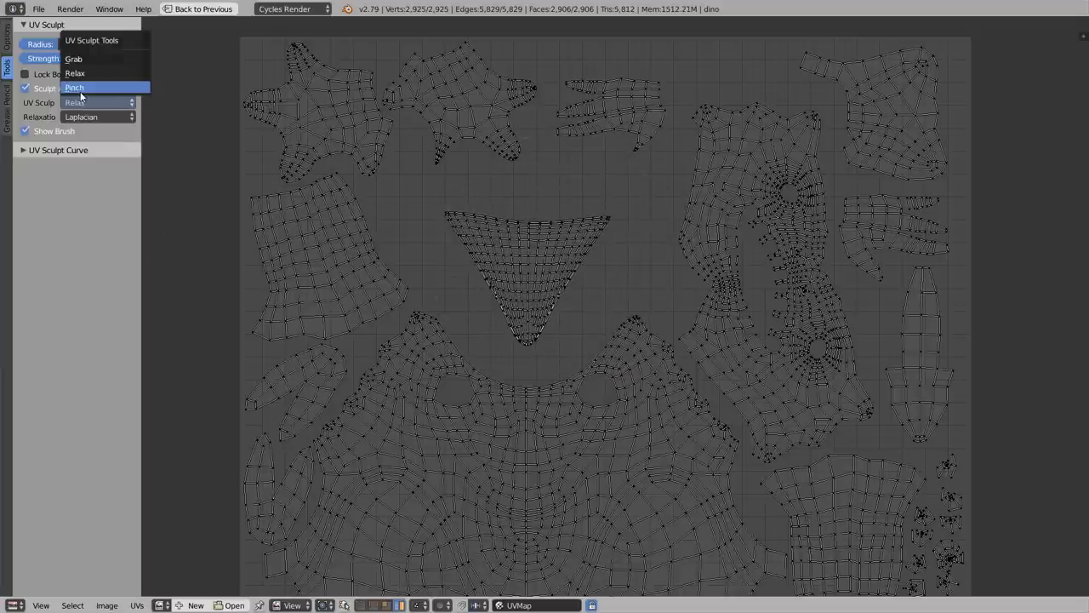
click(78, 92)
drag(466, 235, 604, 234)
drag(536, 316, 528, 352)
drag(593, 343, 466, 254)
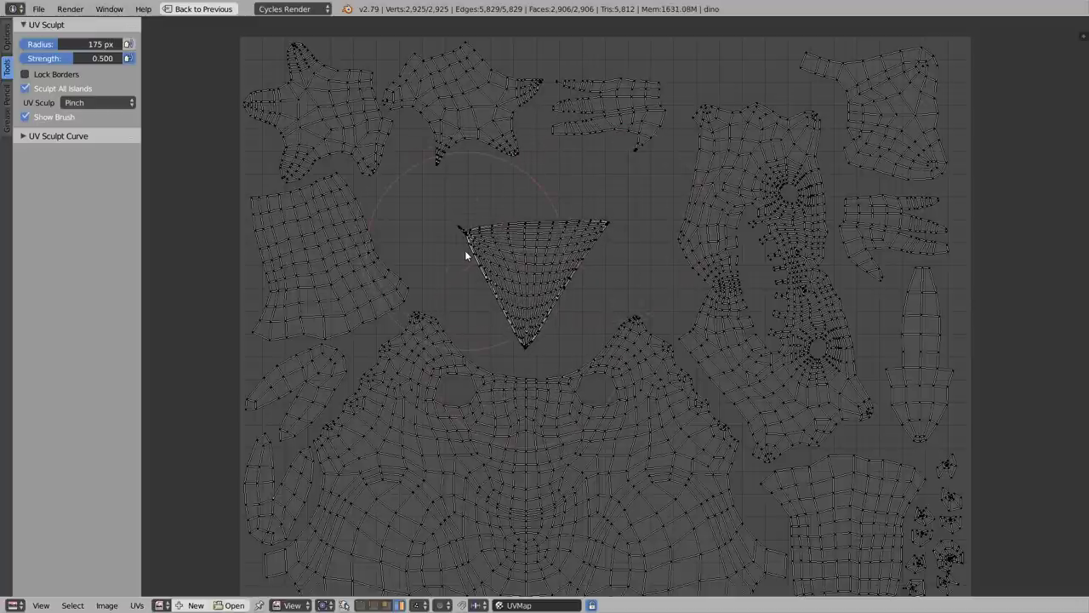
key(q)
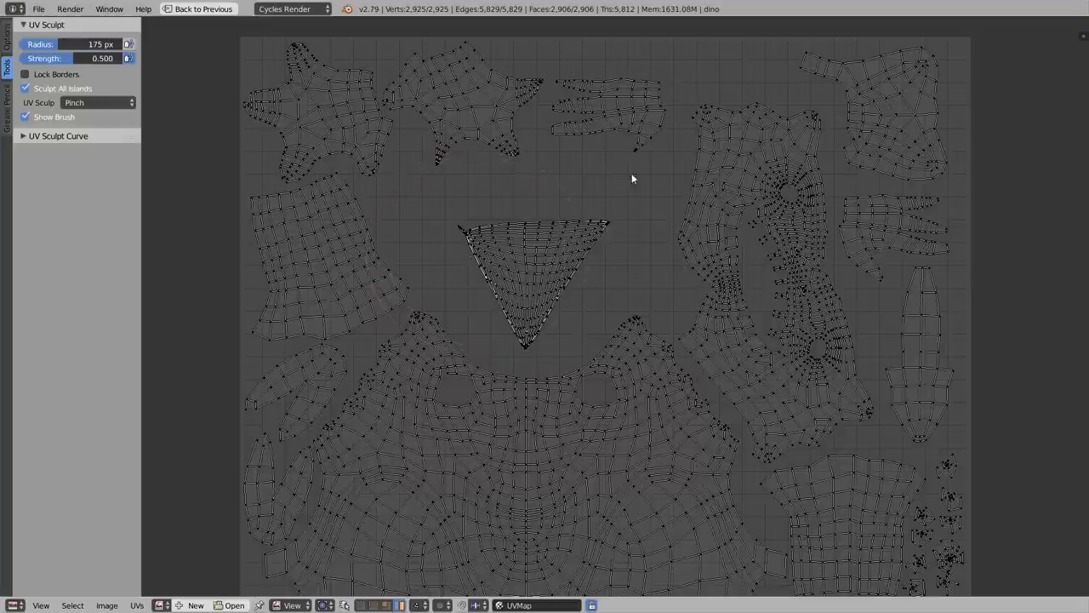
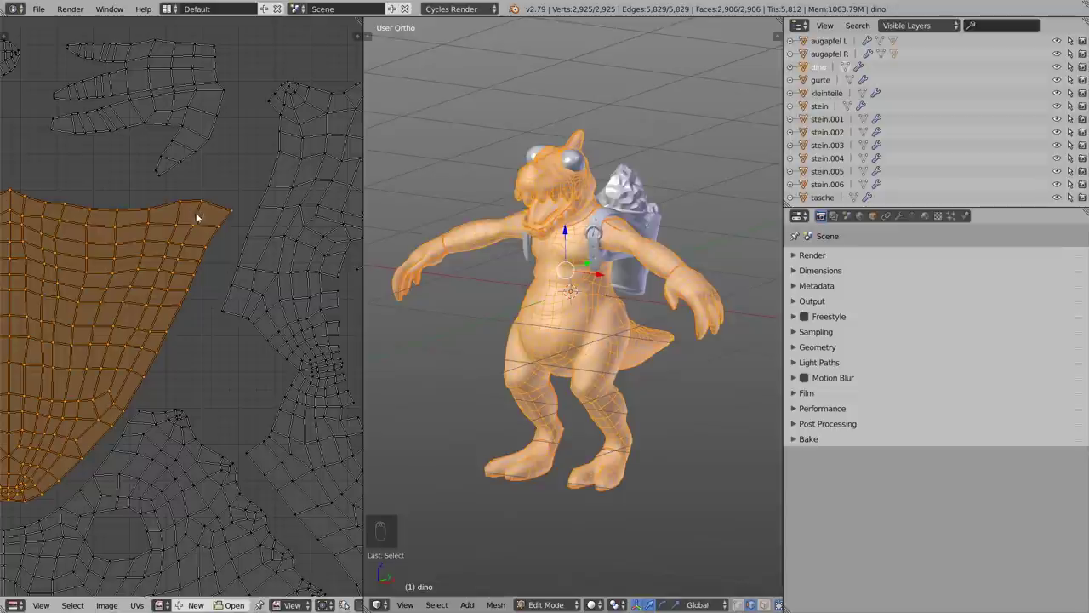
- Try scaling up the selected wedge-shaped island, and undo the scaling
key(ctrl+z)
key(s)
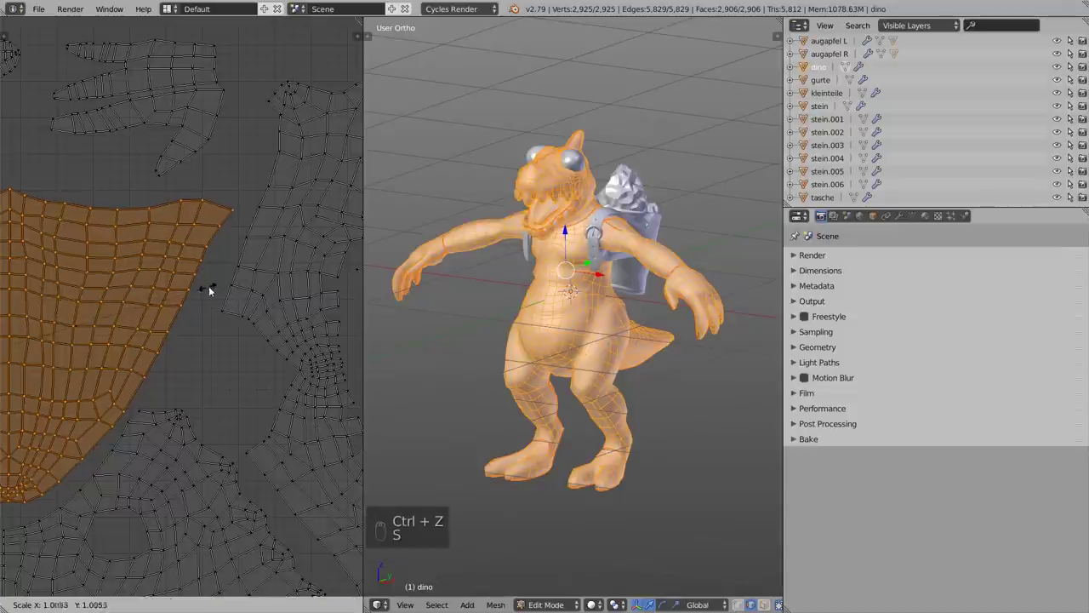
click(76, 328)
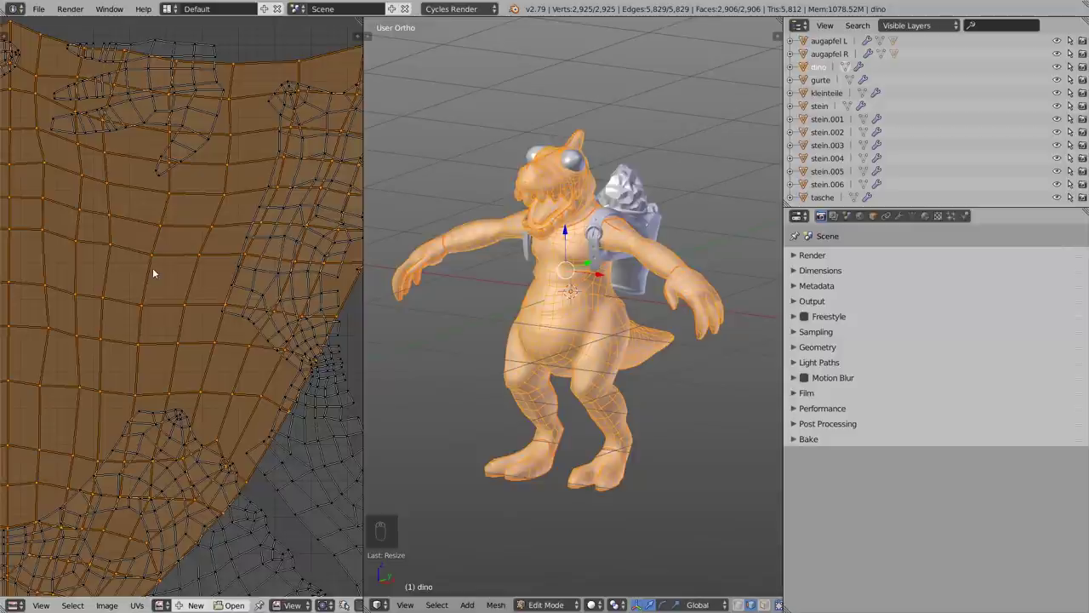
key(ctrl+z)
- Maximize the UV editor and turn on the Stretch display in Angle mode for the whole UV layout
key(shift+space)
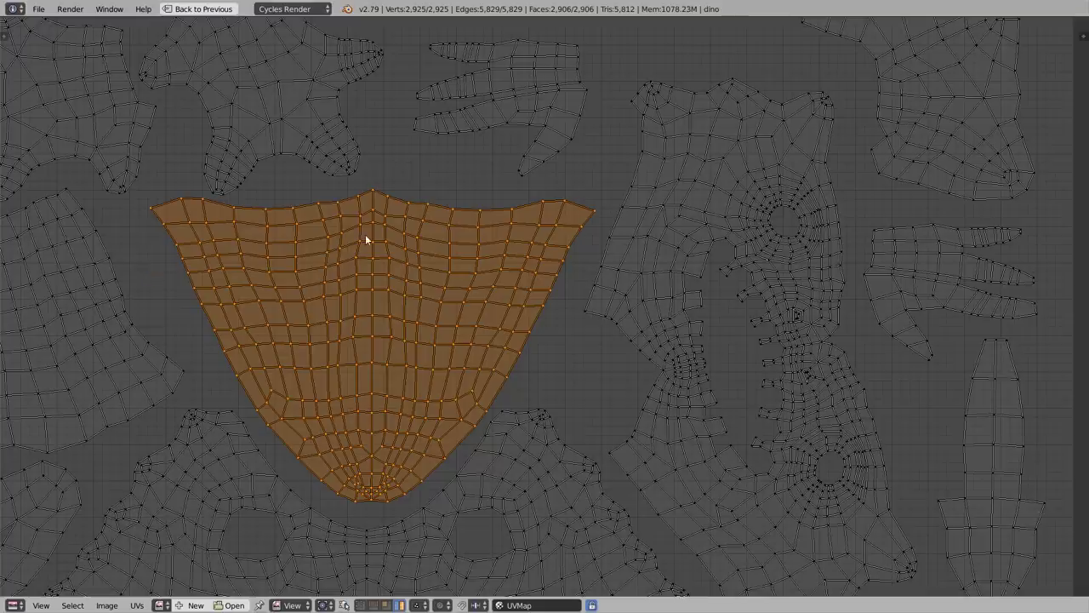
scroll(368, 240, down, 5)
key(Home)
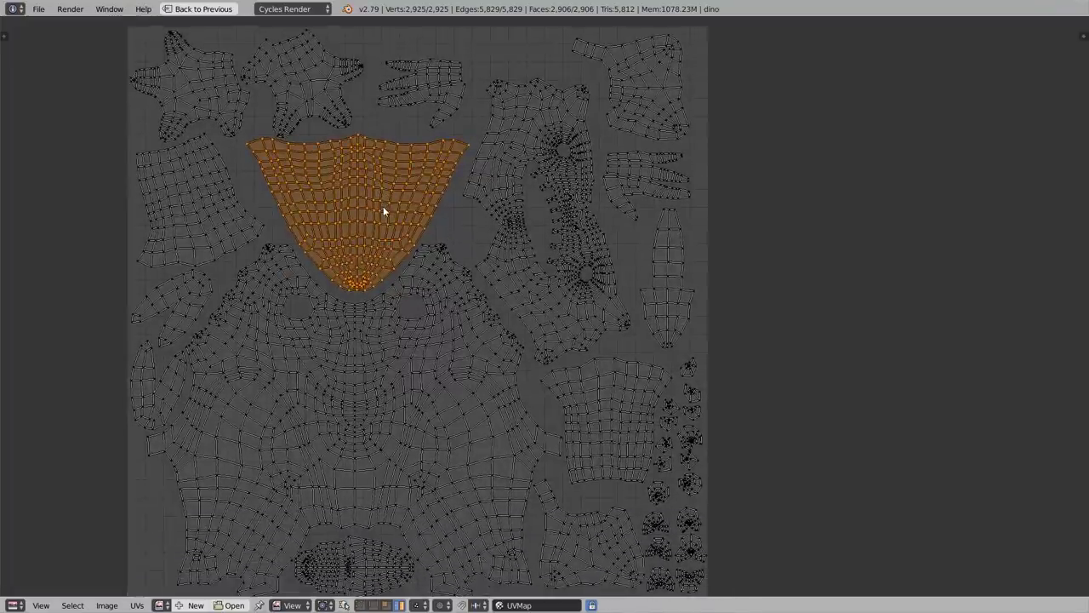
key(n)
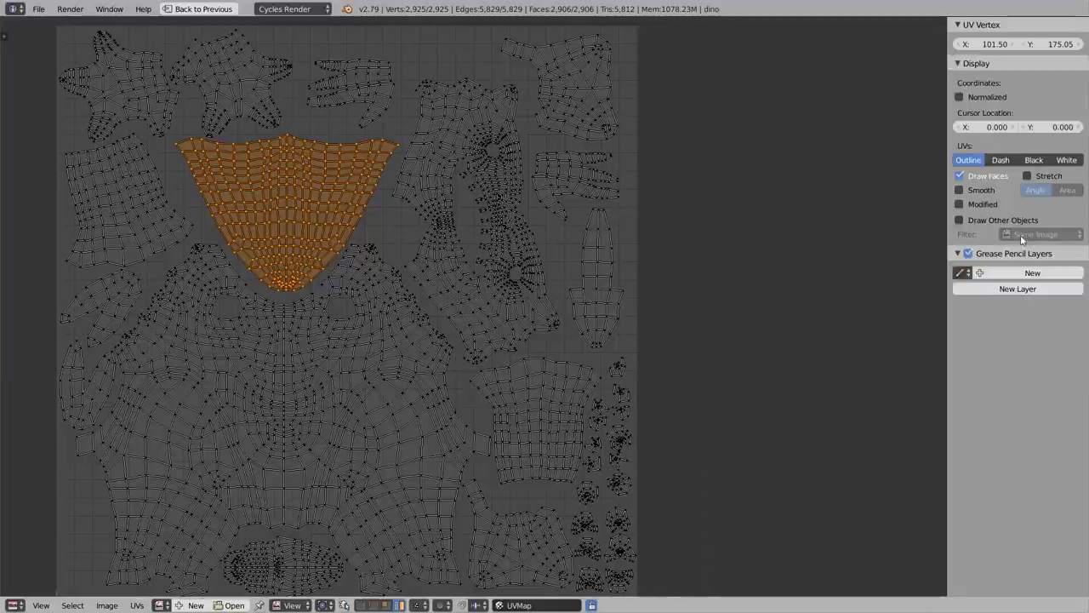
click(1028, 177)
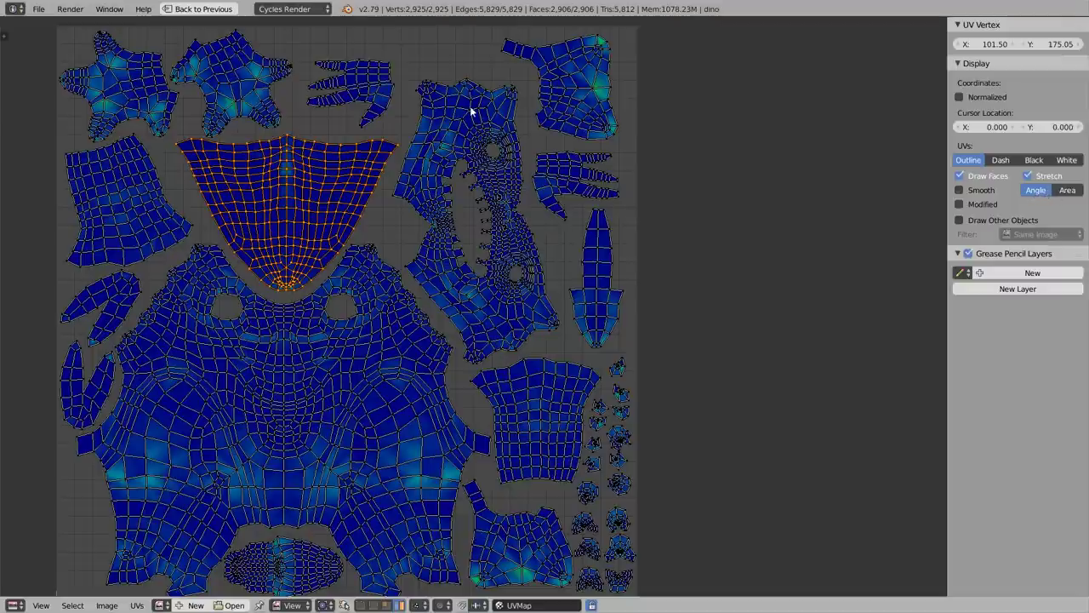
- Try moving two individual vertices on the second star-shaped island to test how the angle stretch colours react
key(shift+l)
scroll(223, 85, up, 7)
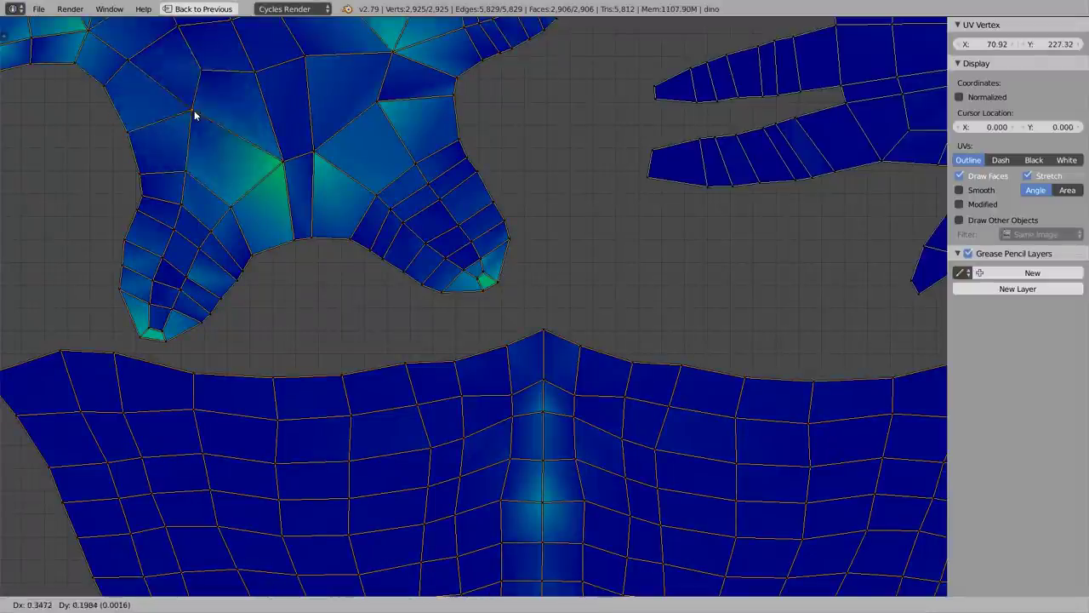
middle_drag(195, 114, 218, 202)
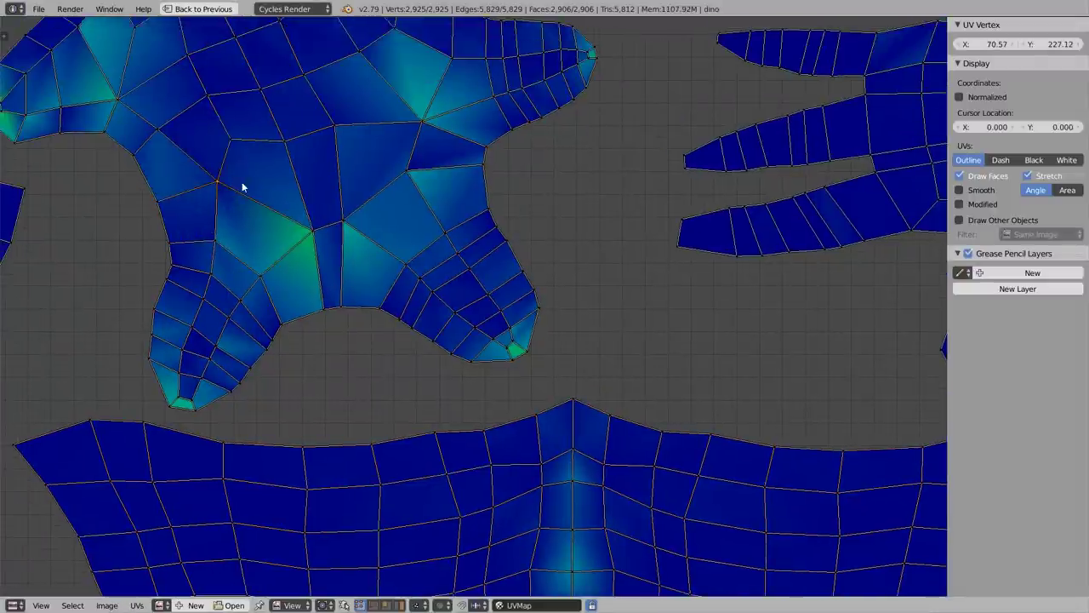
key(g)
key(Escape)
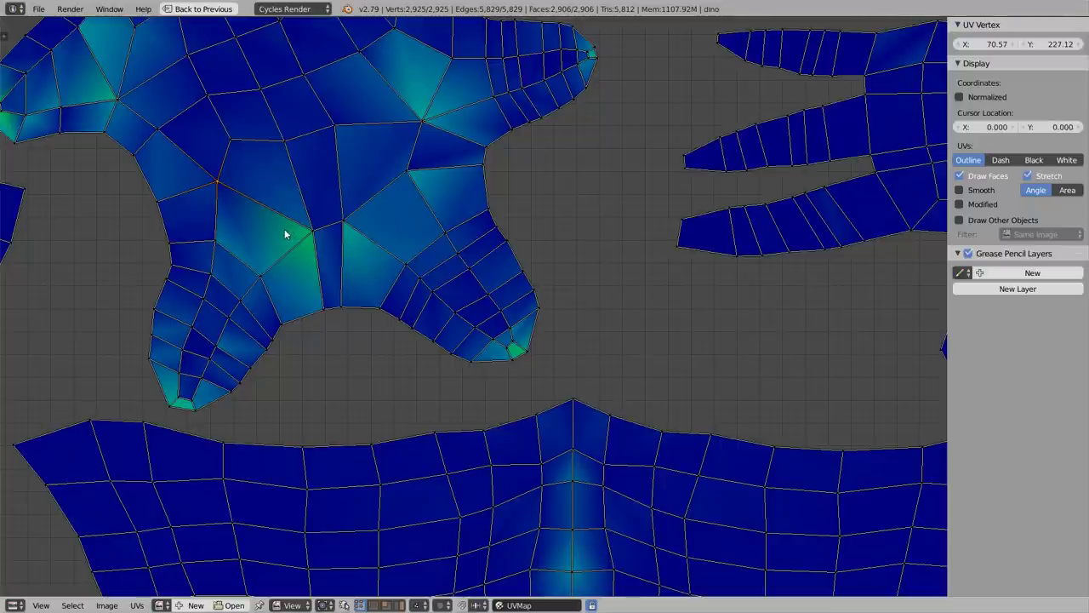
right_click(311, 236)
key(g)
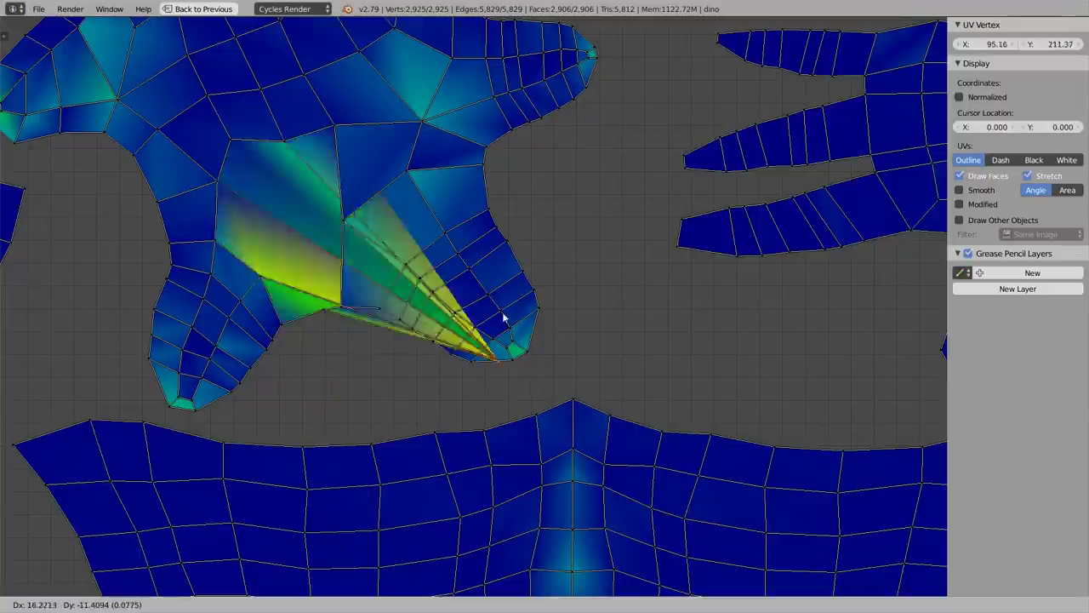
key(Escape)
- Switch the stretch display from Angle to Area for the UV layout
scroll(302, 220, down, 6)
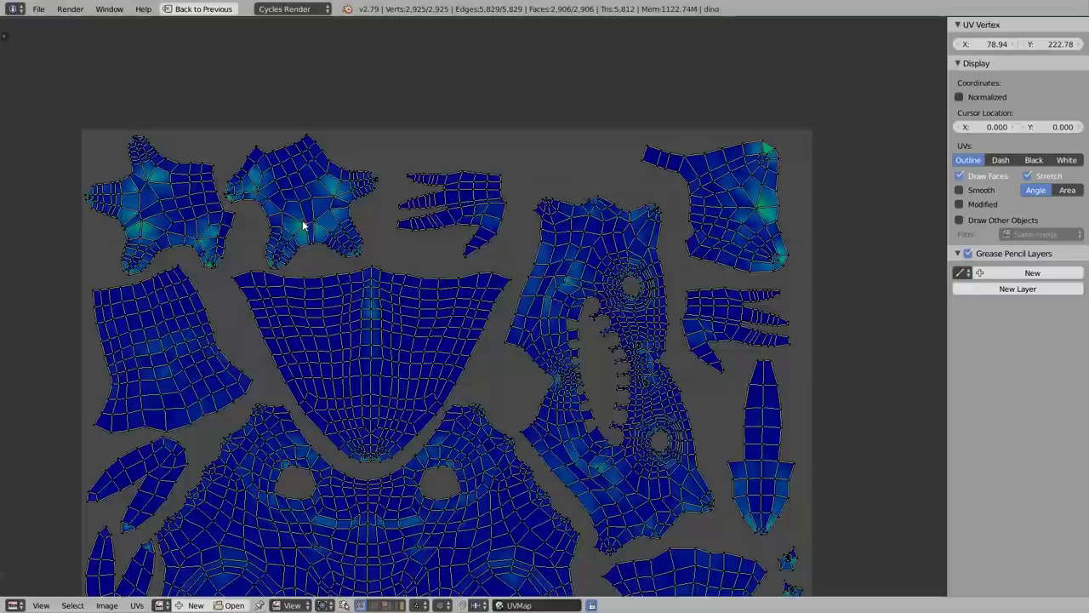
scroll(303, 219, down, 3)
middle_drag(632, 134, 859, 253)
click(1074, 189)
middle_drag(225, 286, 256, 298)
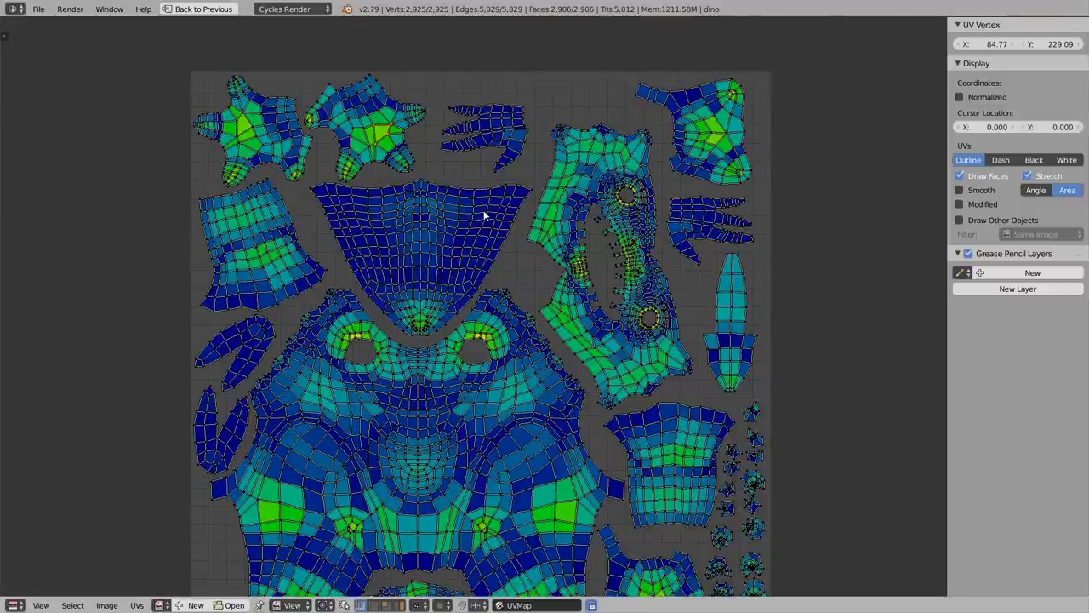
- Try enlarging a single face on the upper edge of the wedge-shaped island, and undo the scaling
scroll(486, 214, up, 3)
shift+click(493, 170)
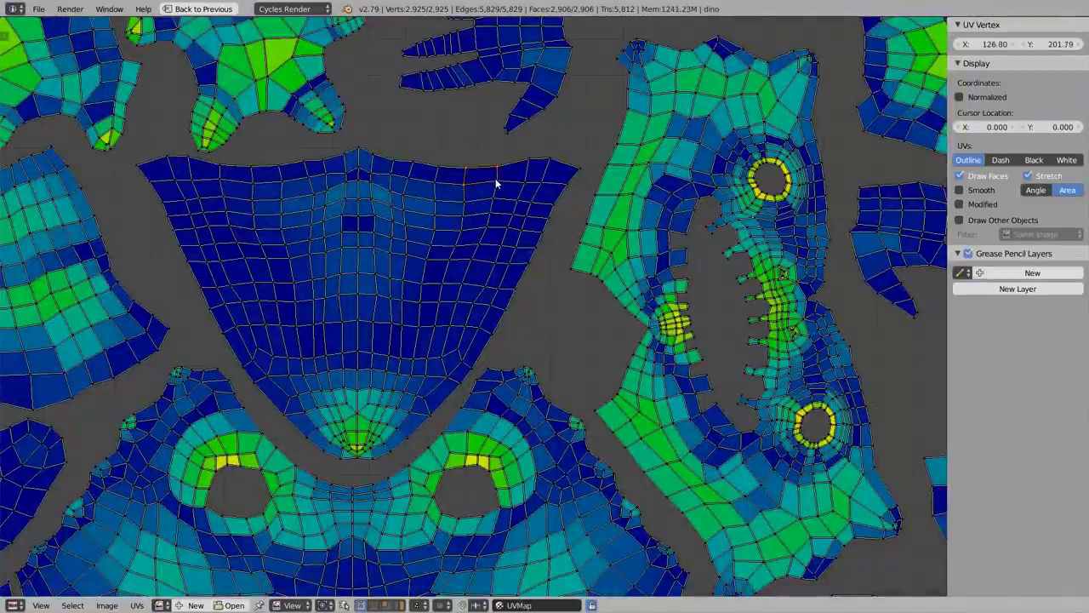
key(s)
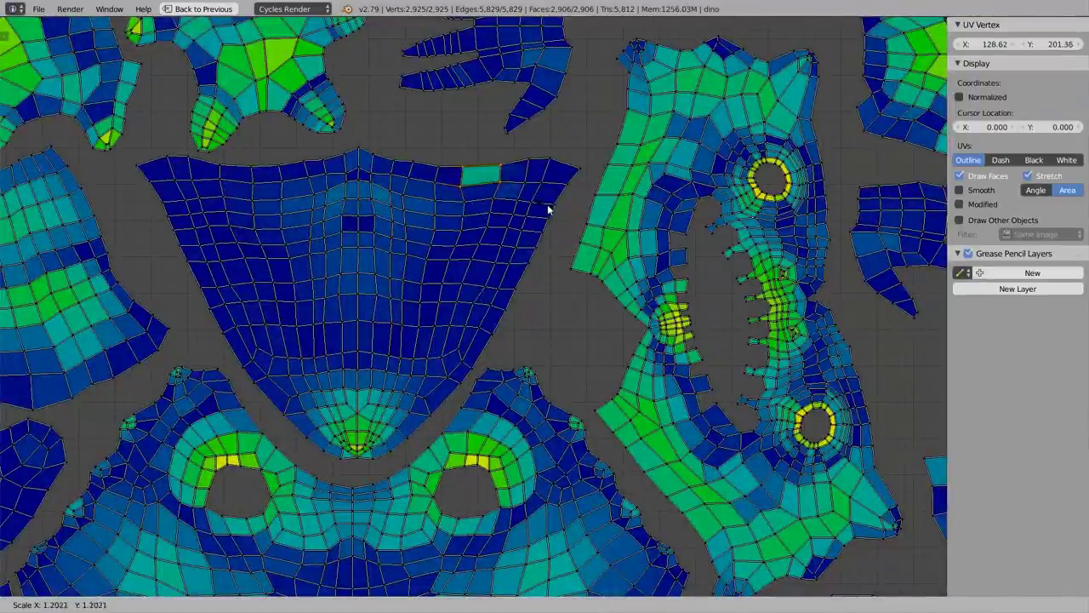
click(509, 221)
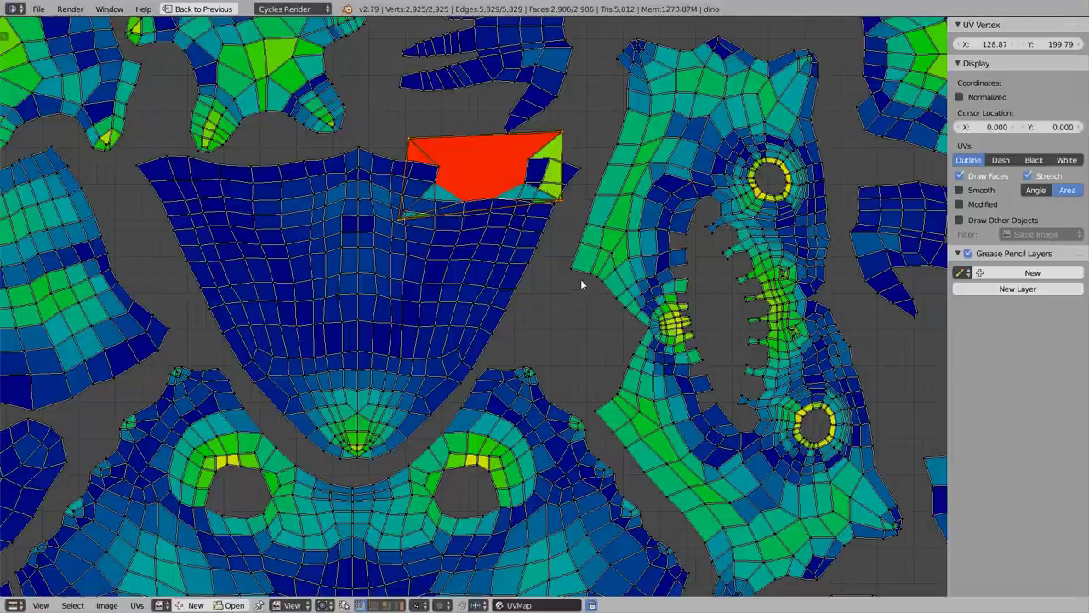
key(ctrl+z)
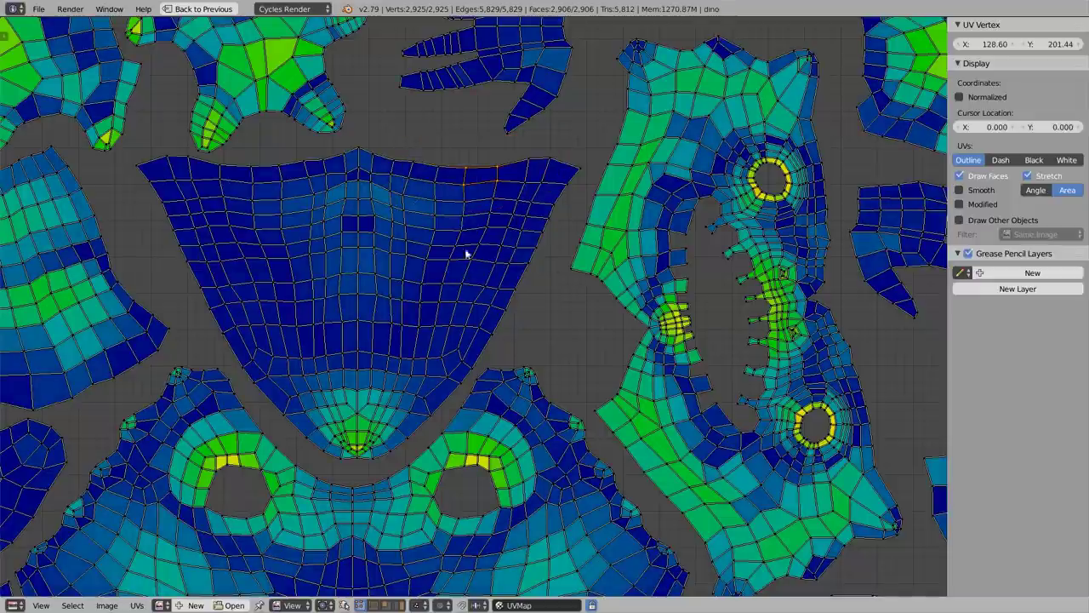
- Examine the area stretch around the lower tip of the wedge-shaped island
scroll(381, 415, up, 5)
right_click(408, 334)
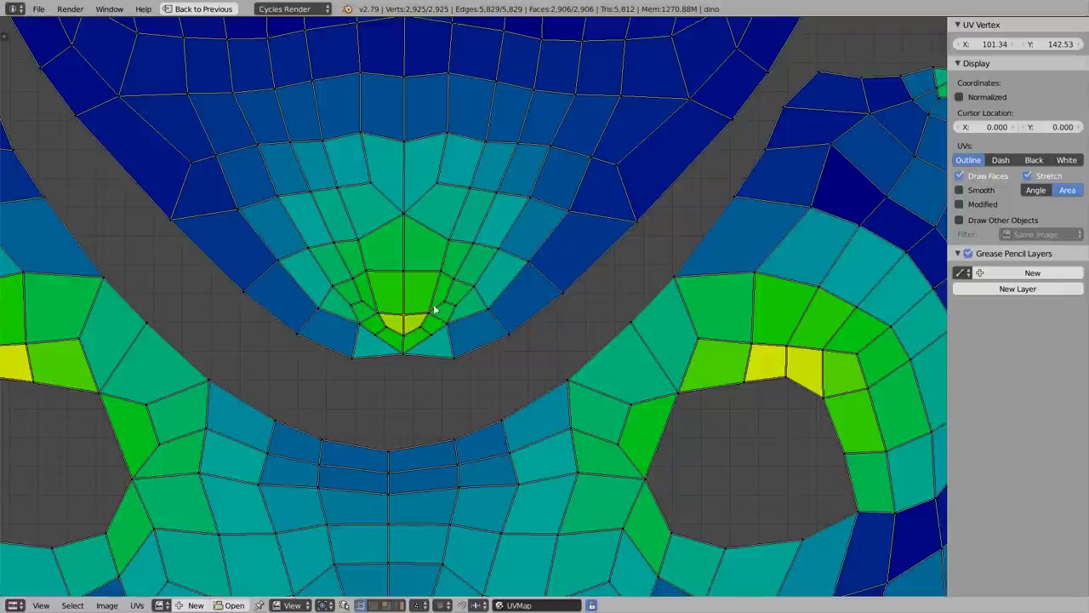
scroll(499, 335, down, 6)
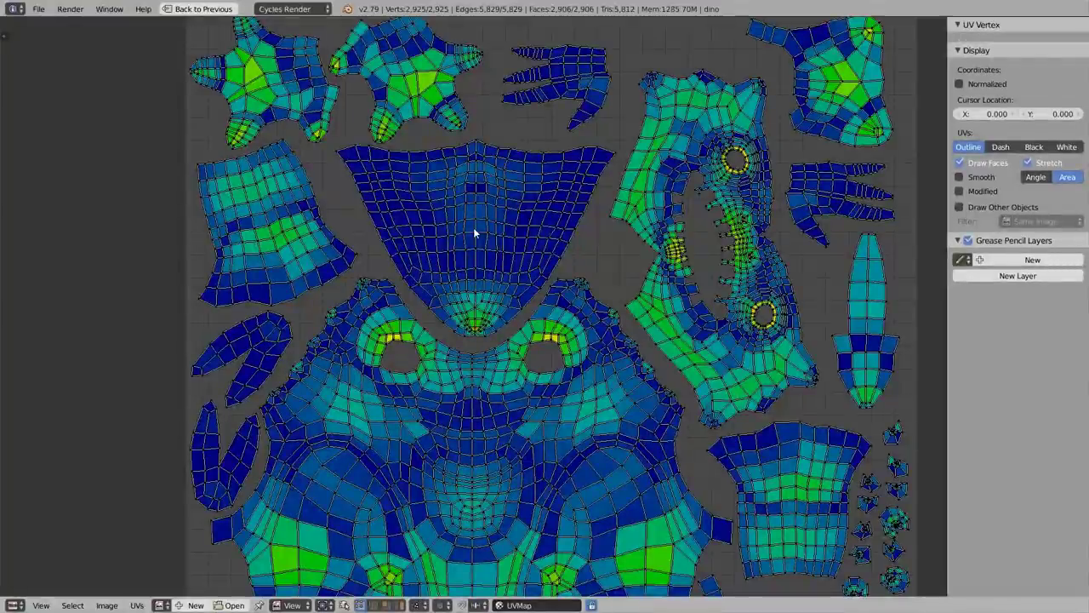
- Try enlarging the whole wedge-shaped island to test how the area stretch colours of the layout react
key(l)
scroll(519, 267, down, 2)
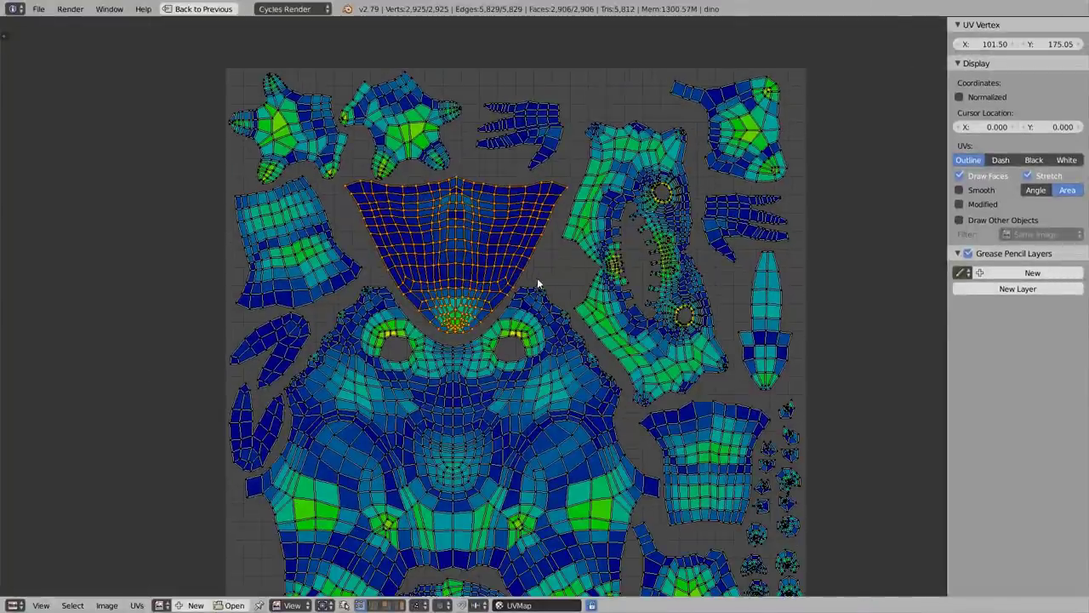
key(s)
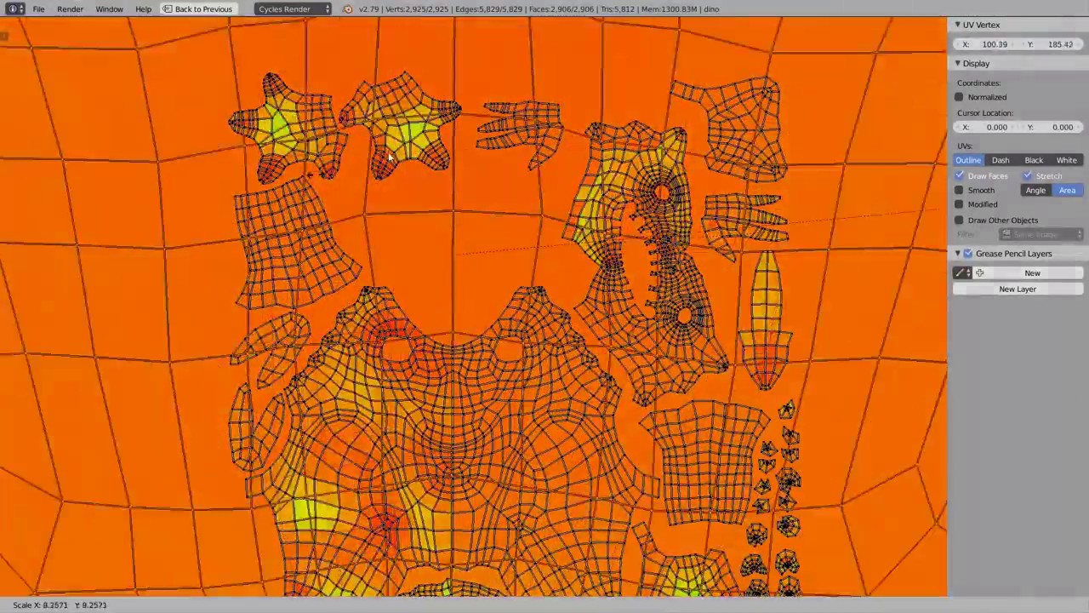
click(425, 151)
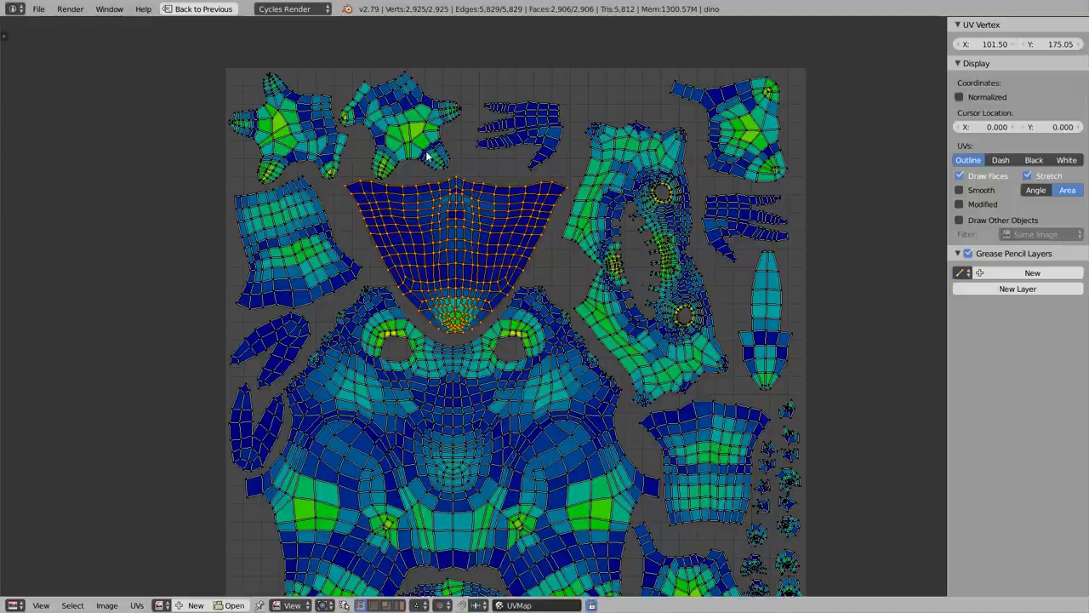
- Enlarge the mouth island with the two round holes to about 1.5 times its size and shift it upward
key(l)
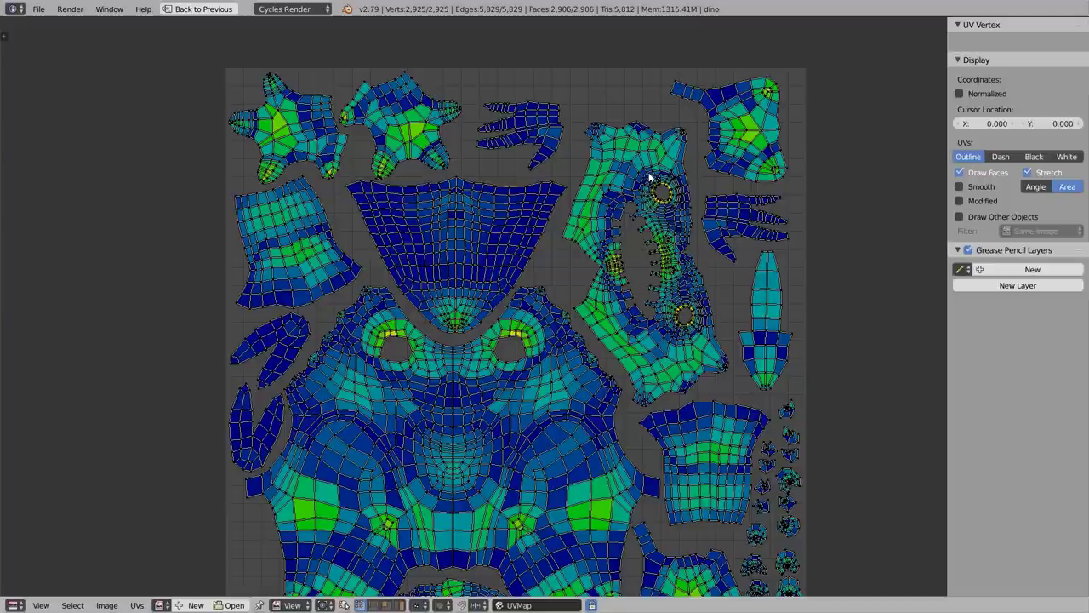
key(s)
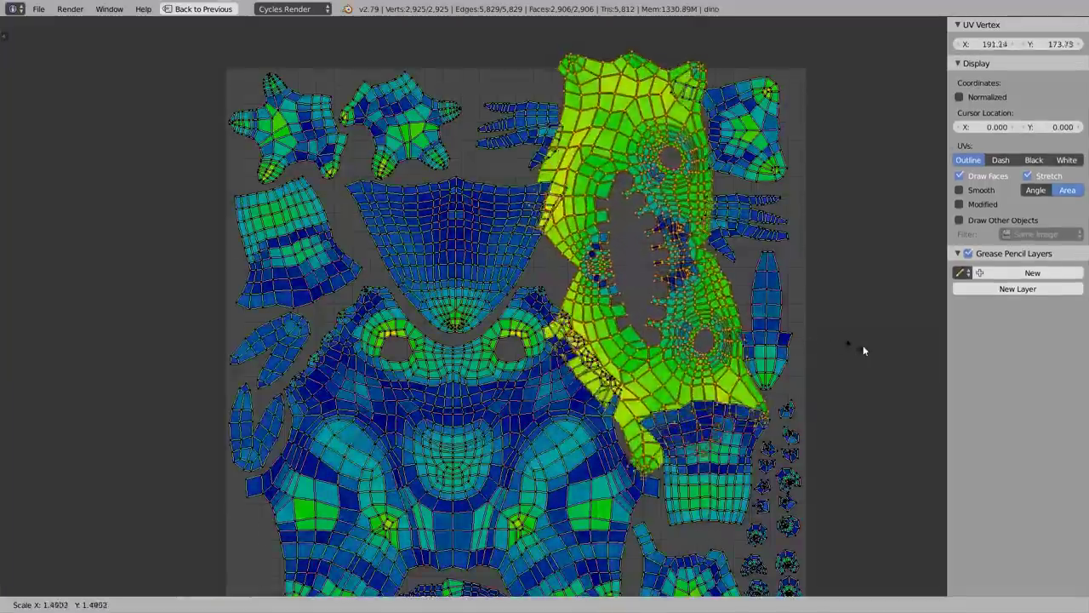
click(861, 342)
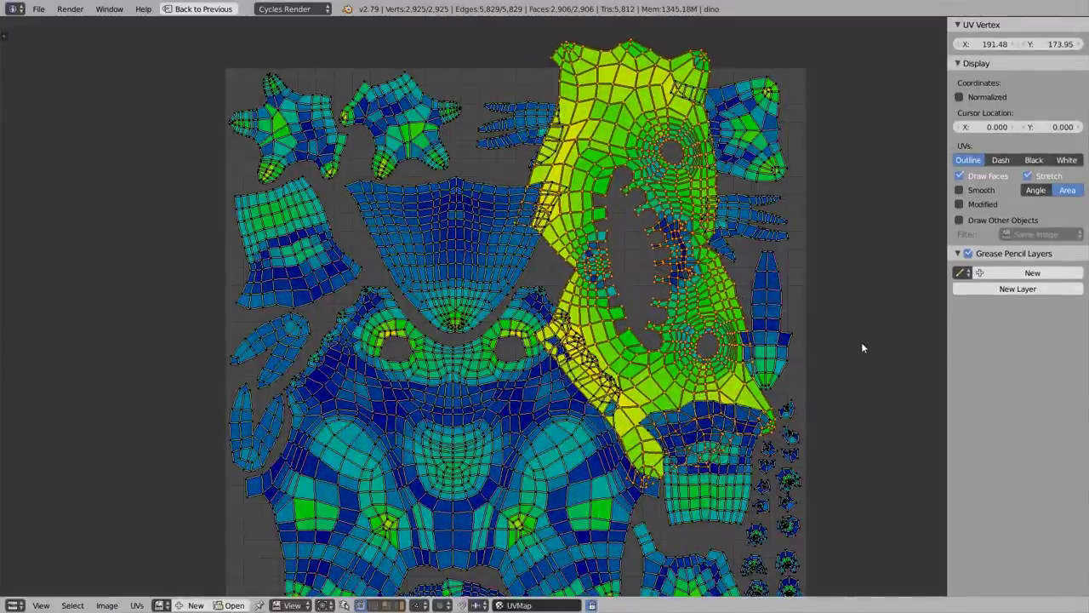
key(s)
click(783, 145)
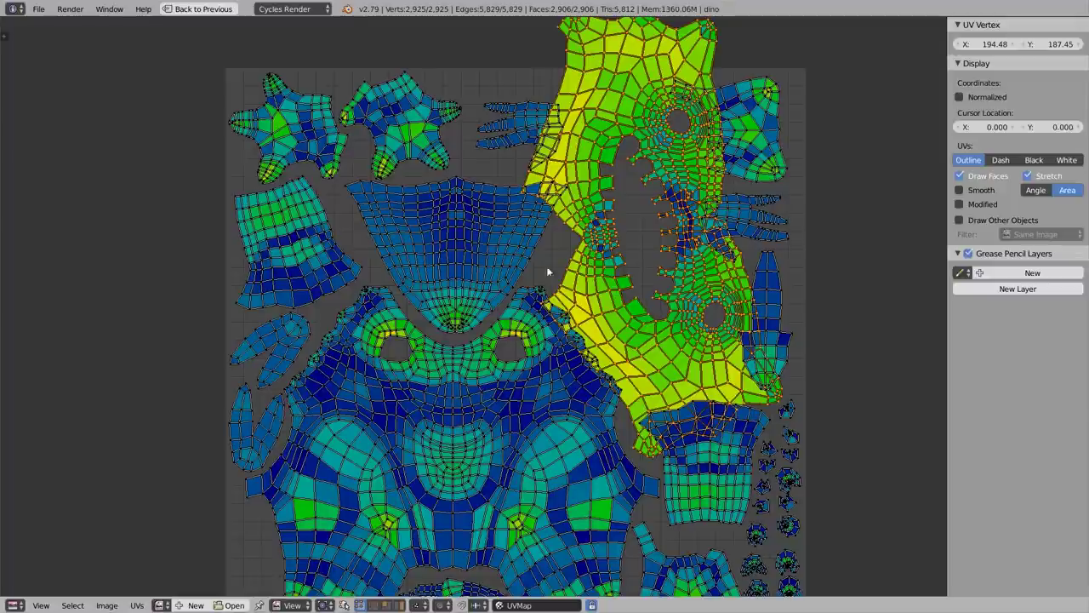
- Try moving the enlarged mouth island around the layout to test whether its position affects the area stretch colours
key(g)
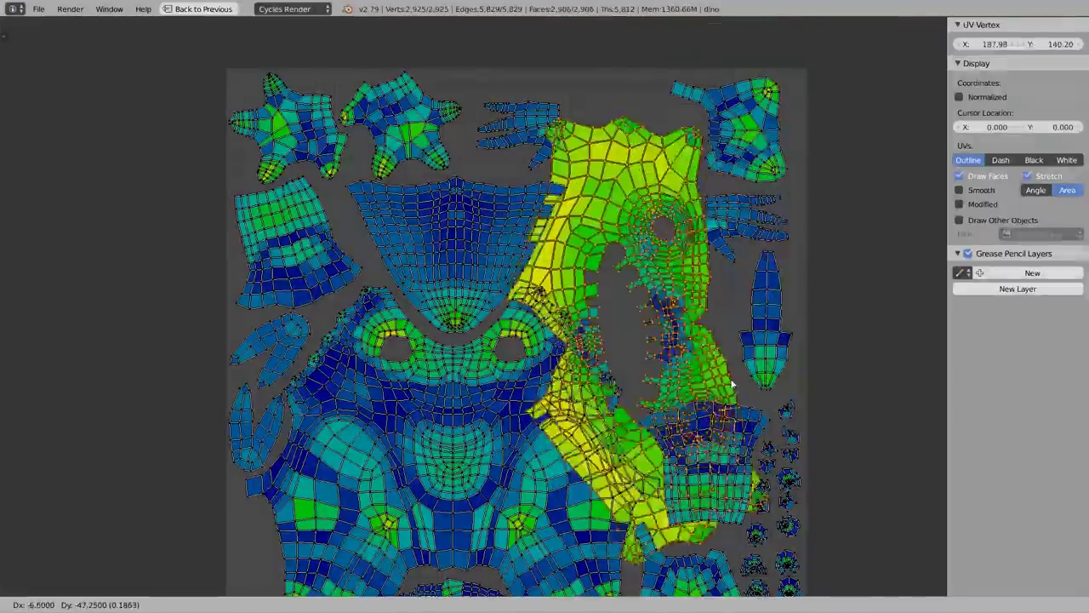
click(779, 367)
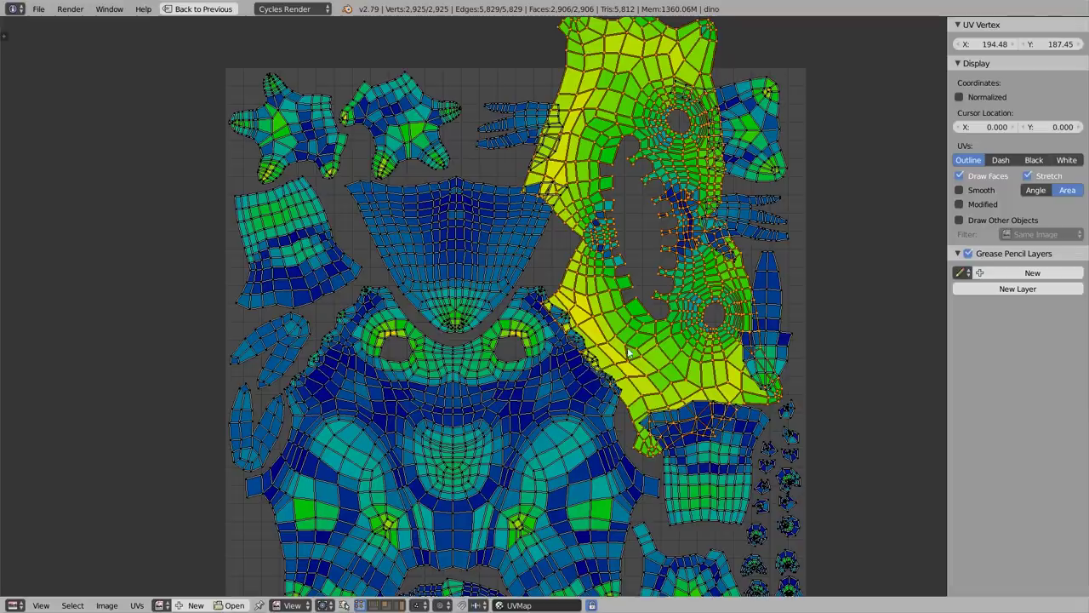
scroll(628, 352, down, 2)
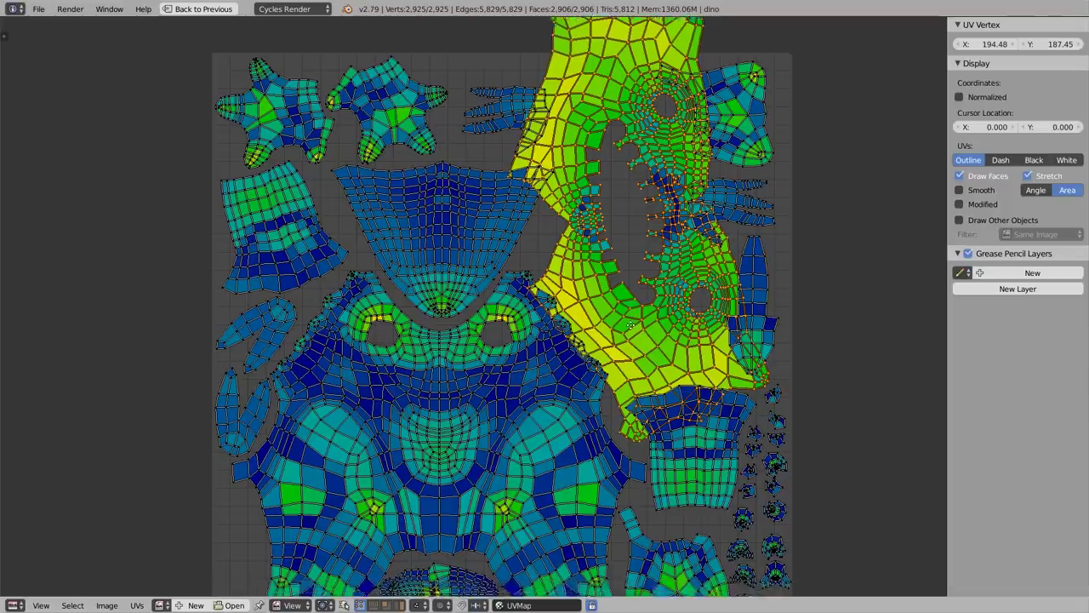
key(g)
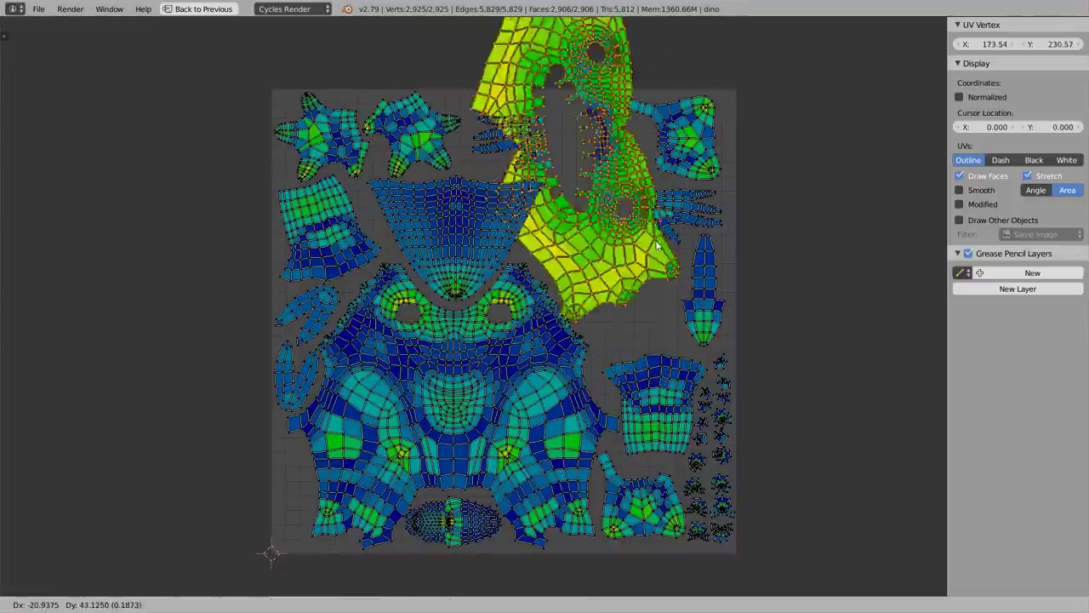
key(Escape)
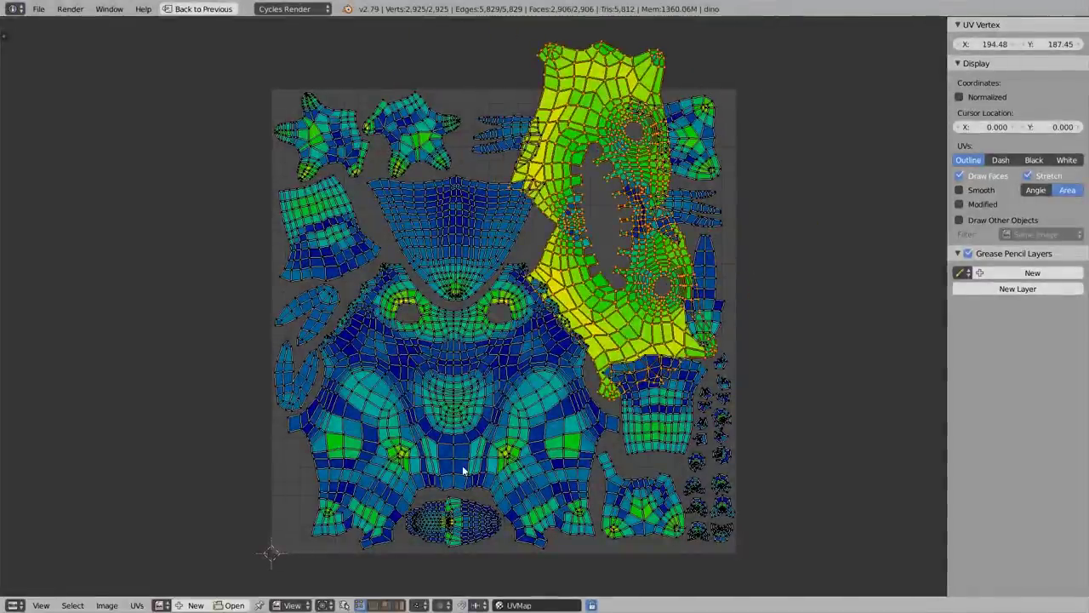
- Try shrinking the enlarged mouth island to about 0.55 of its size, and undo the scaling
key(s)
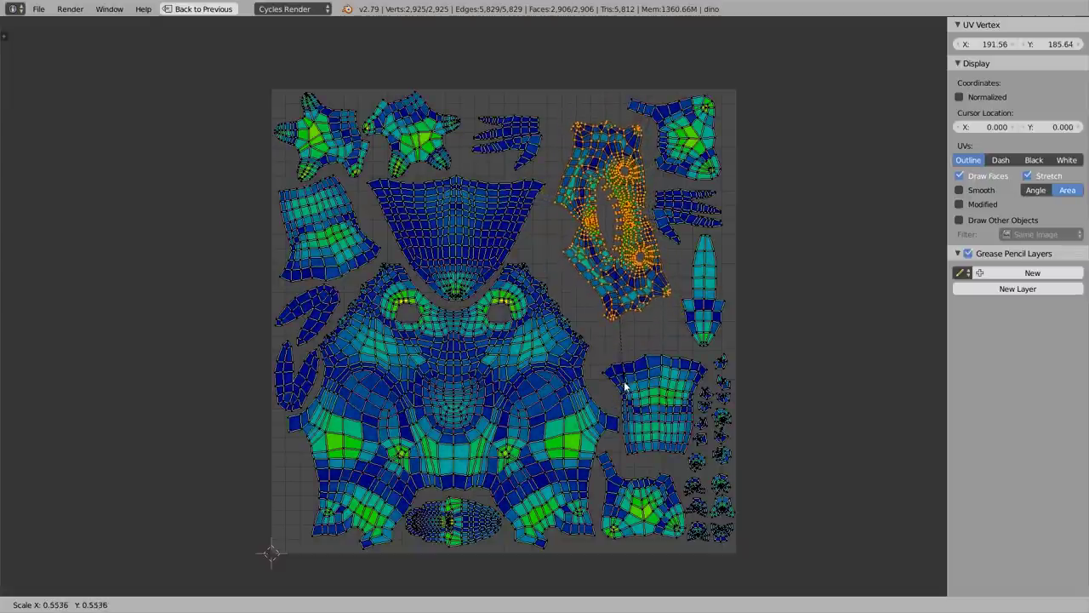
click(624, 398)
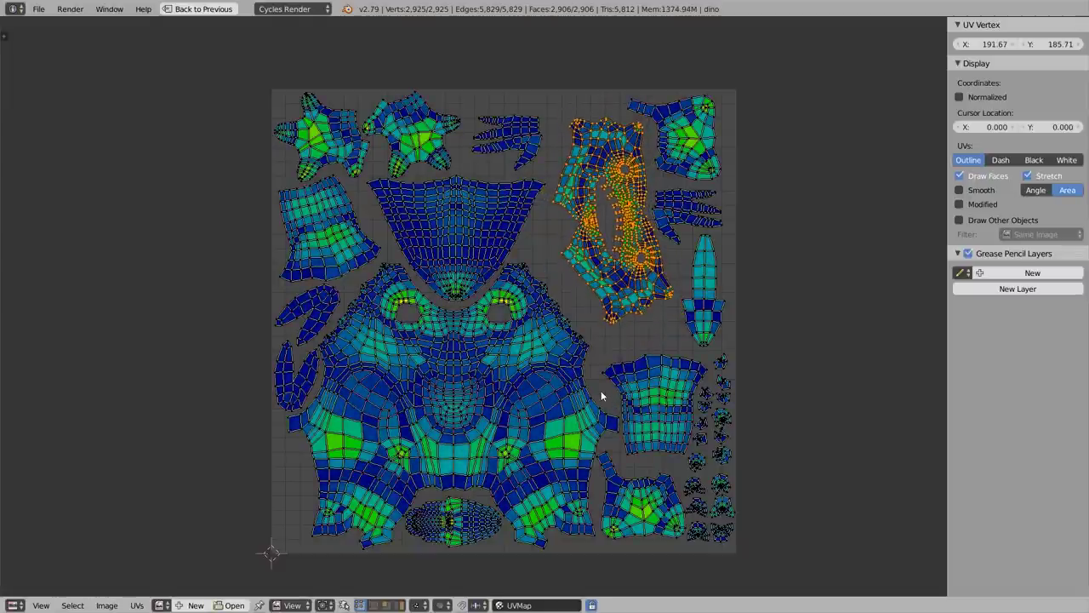
key(ctrl+z)
- Select all UV islands and even out their relative sizes with Average Islands Scale
key(a)
key(a)
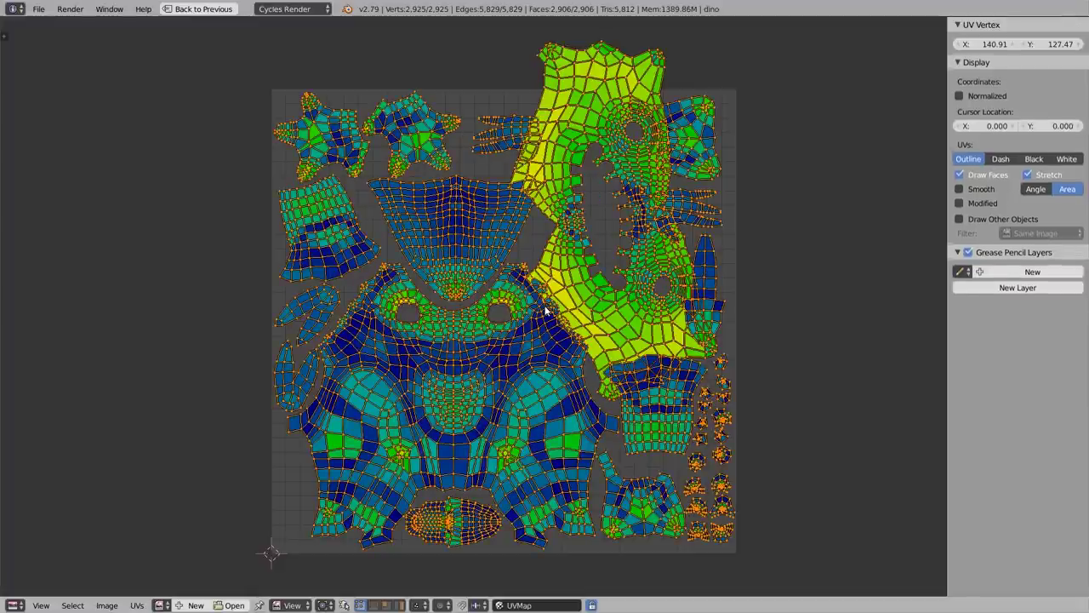
key(t)
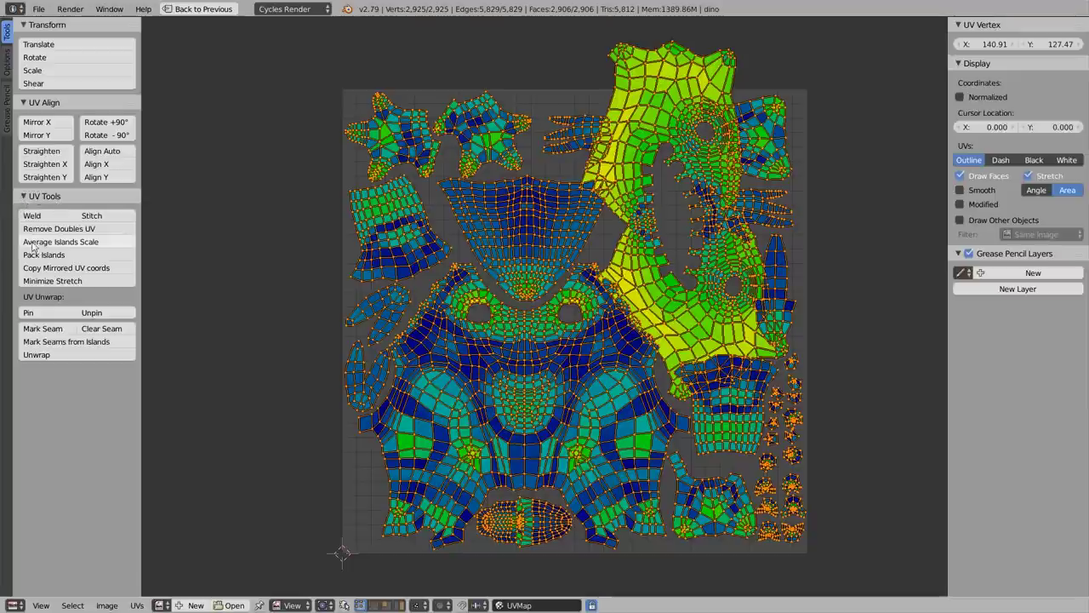
click(100, 245)
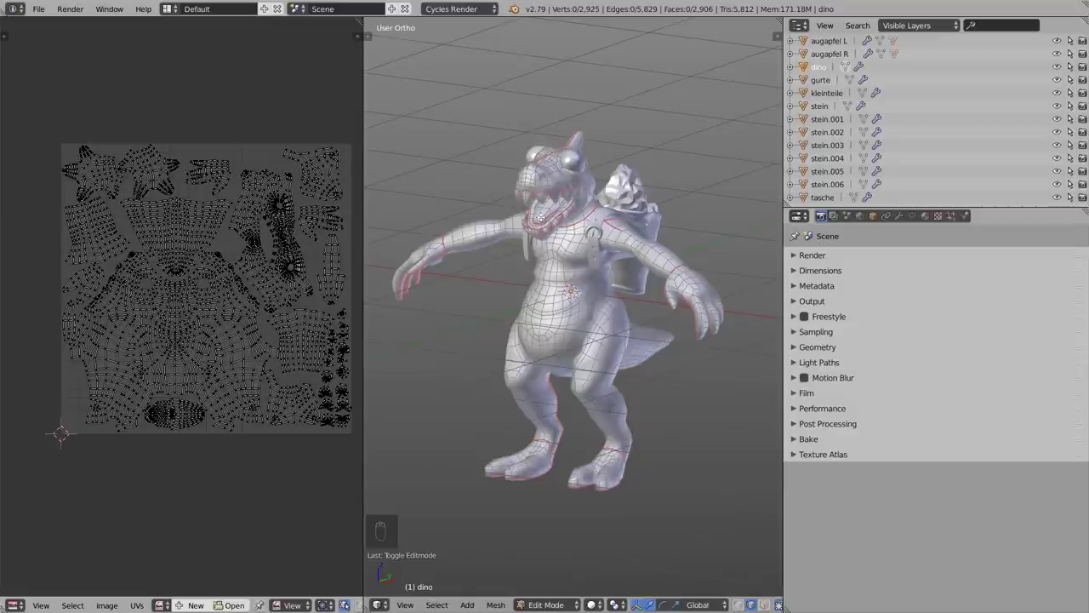
- Look up the Live Unwrap setting in the 3D view's mesh options, and hide the tool shelf again
click(370, 37)
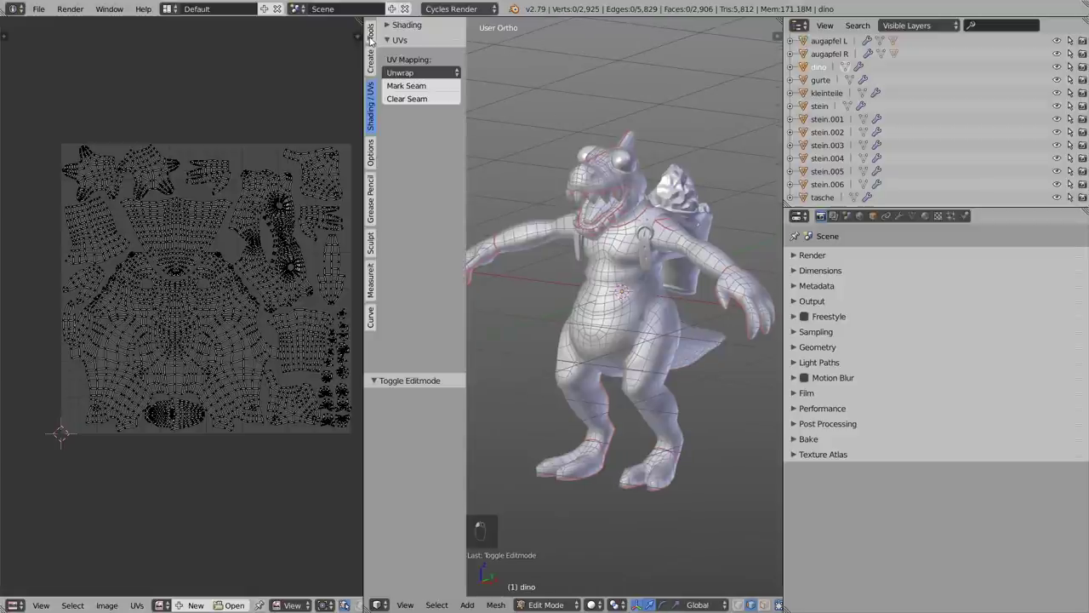
click(371, 153)
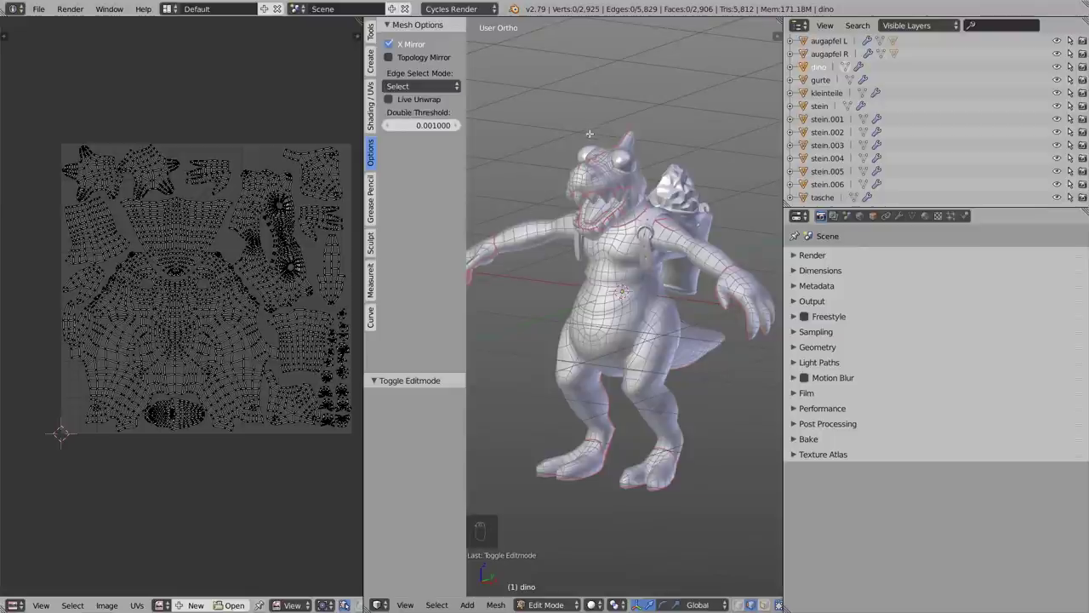
key(t)
- Enable Live Unwrap in the UV editor's UV options
key(t)
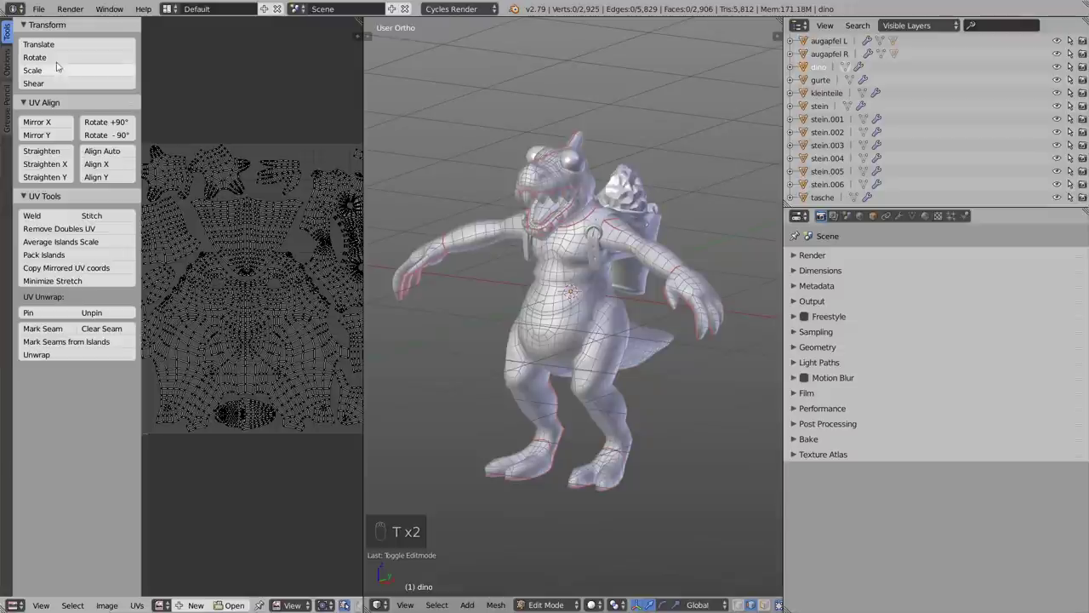
click(7, 67)
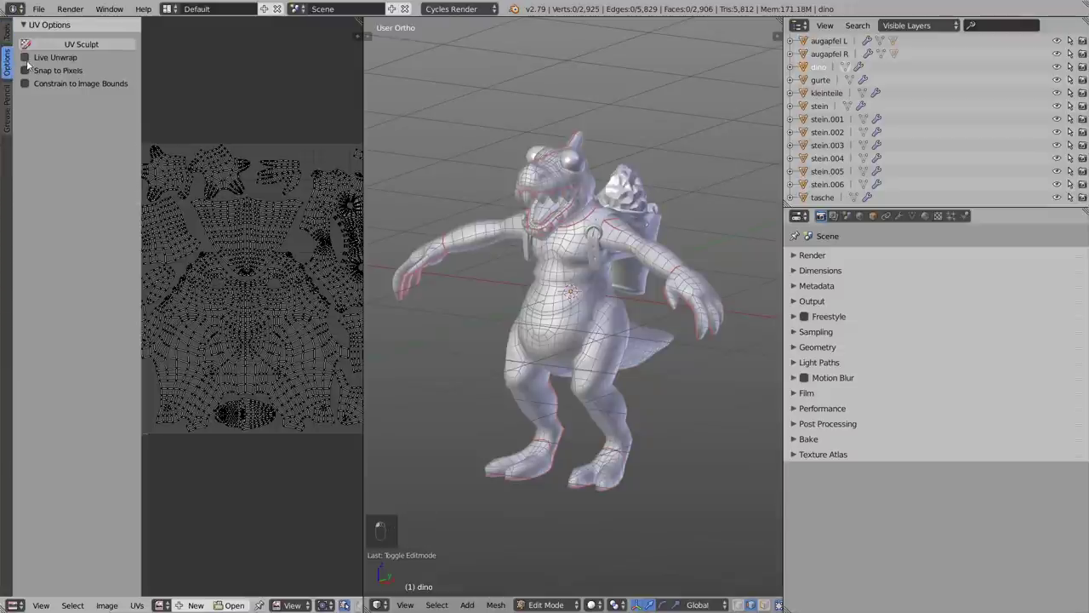
click(24, 57)
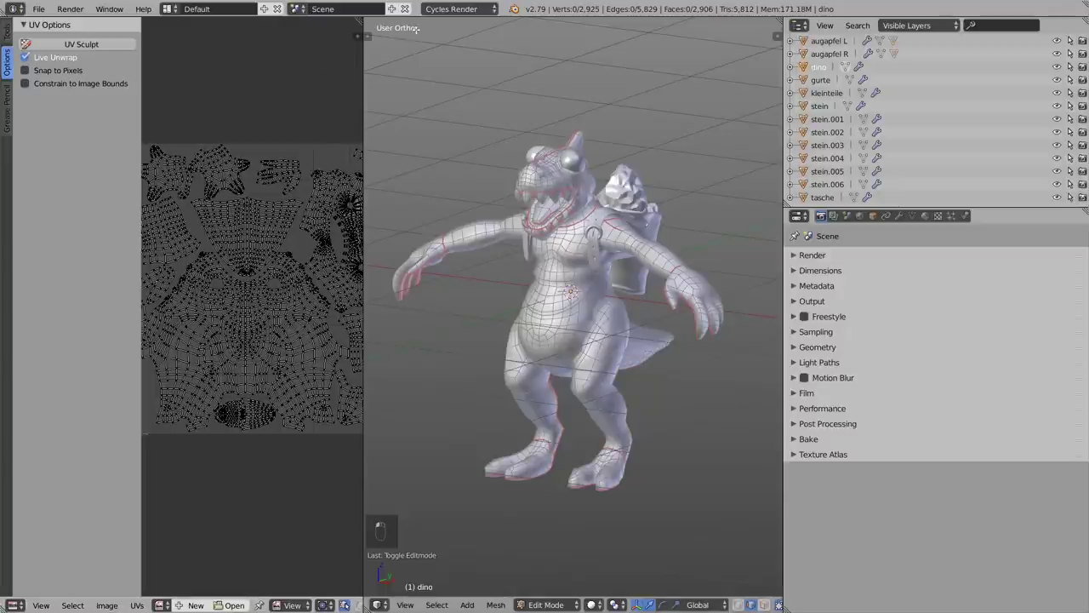
- Compare with the separate Live Unwrap option of the 3D view, and hide the tool shelves in both editors
key(t)
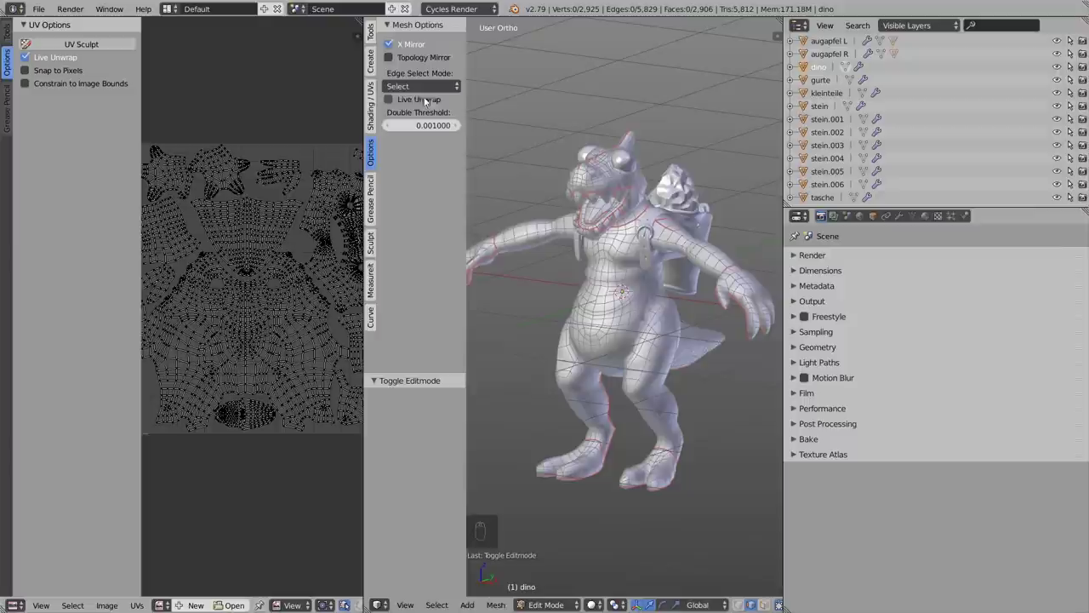
key(t)
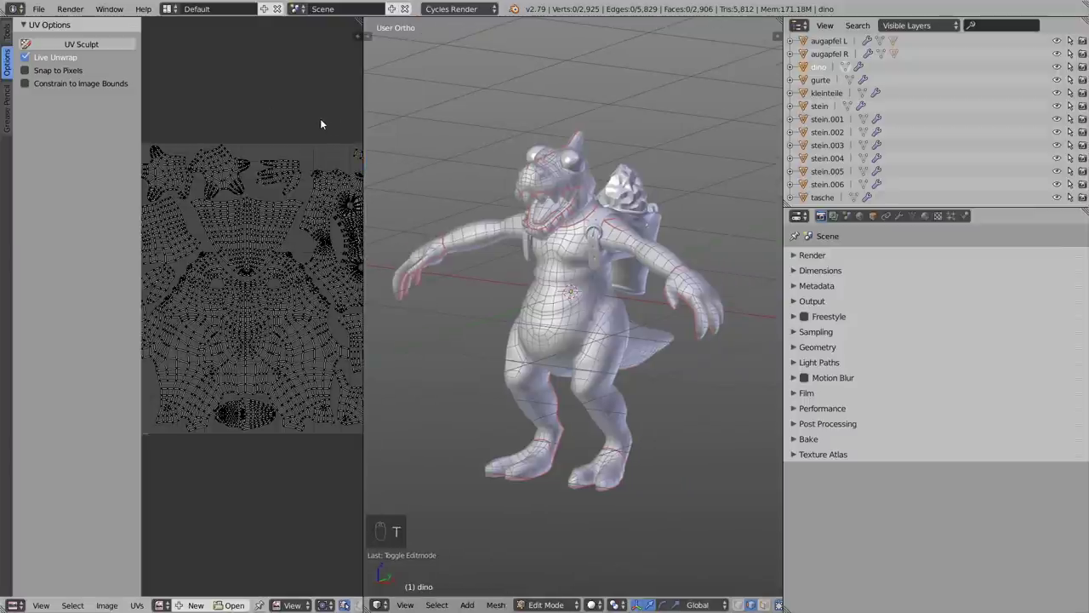
key(t)
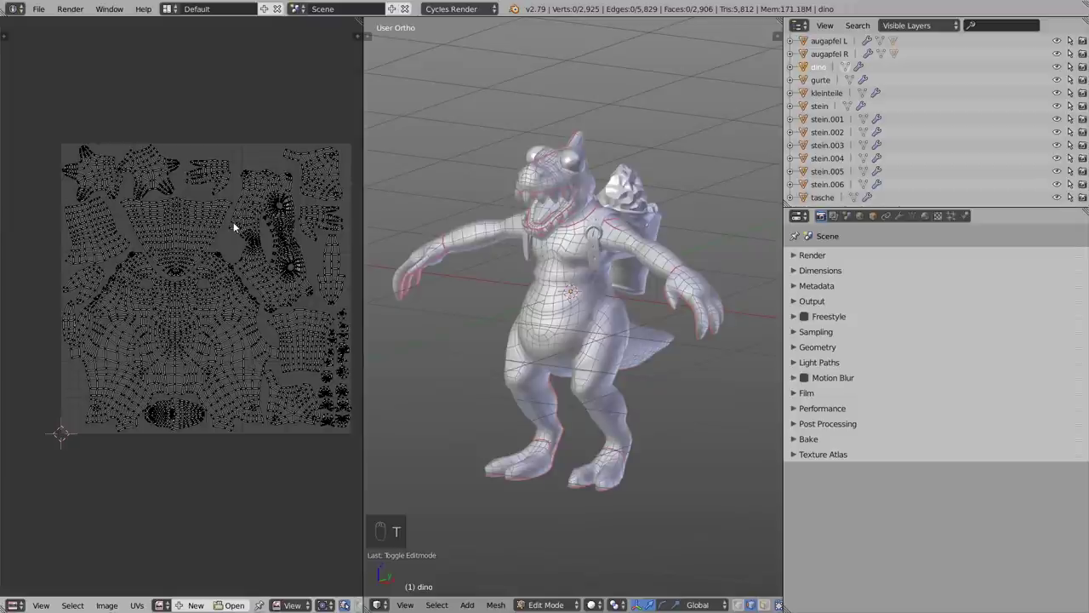
- Select the entire dino mesh, turn off UV sync selection and maximize the UV editor
scroll(235, 90, up, 1)
key(a)
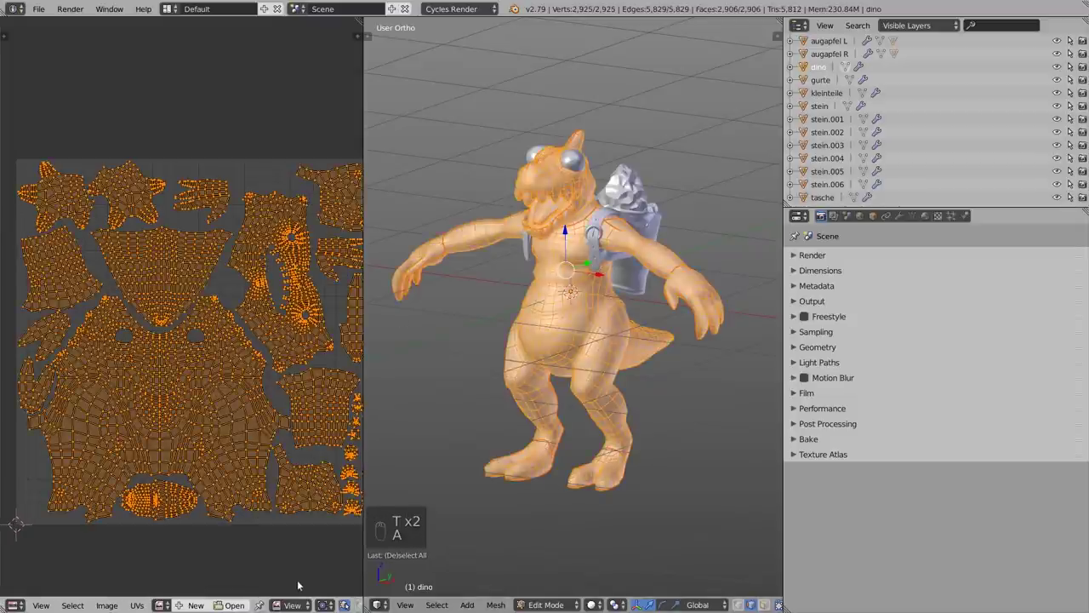
click(344, 605)
key(ctrl+space)
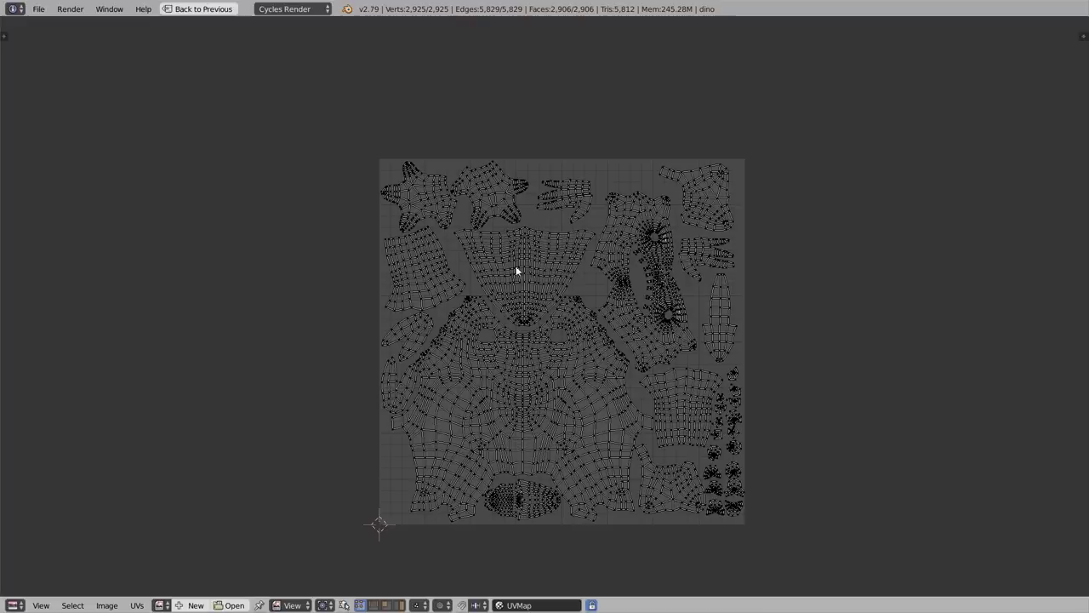
- Pin the wedge-shaped island's two upper corner vertices and the vertex at its lower tip, checking that Live Unwrap is enabled
scroll(517, 271, up, 5)
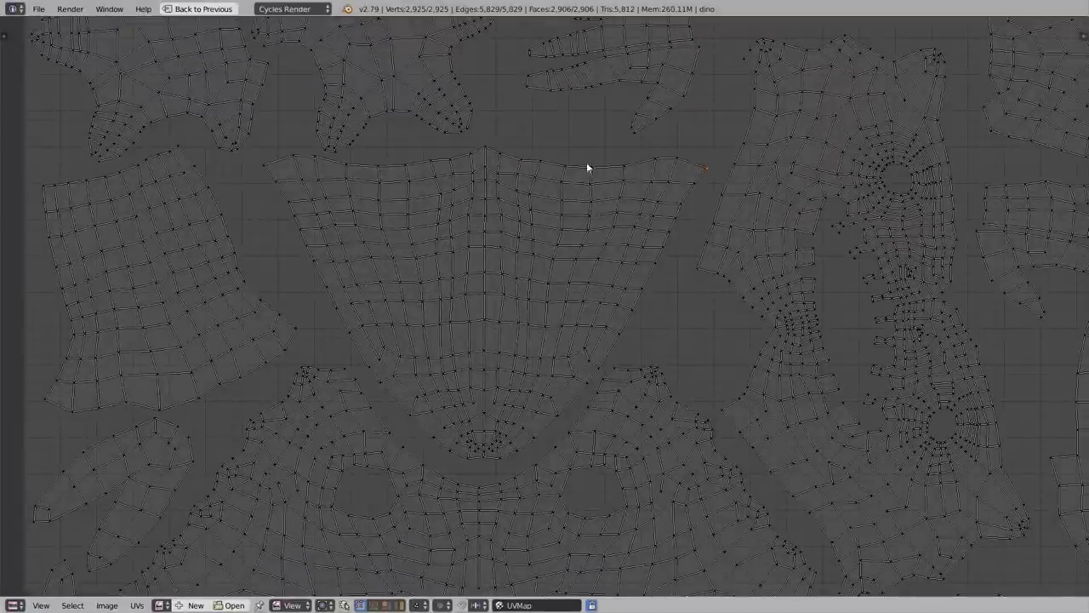
shift+right_click(264, 167)
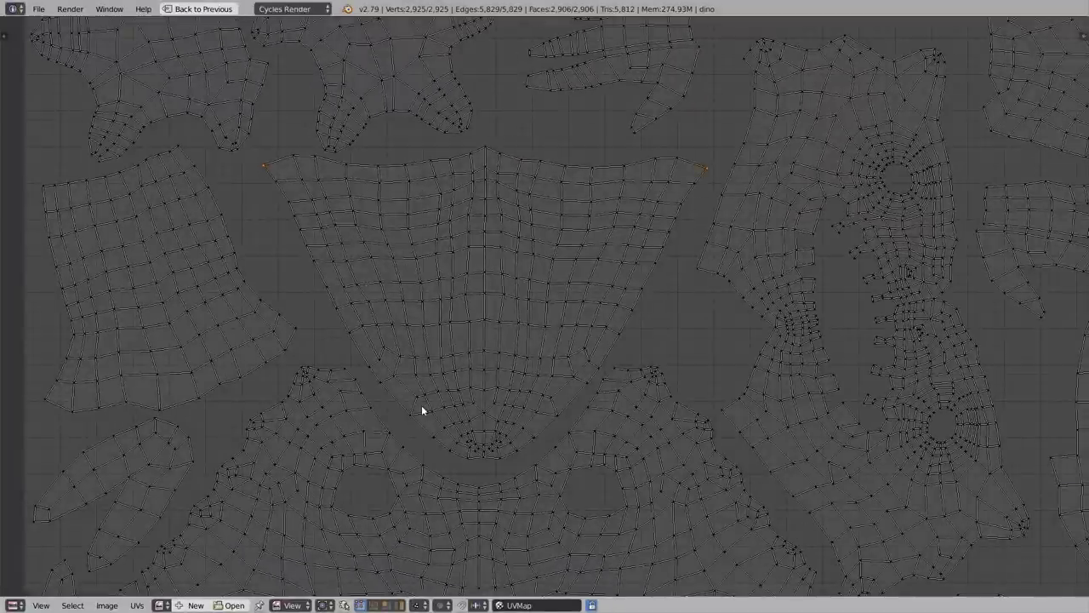
shift+right_click(484, 457)
key(t)
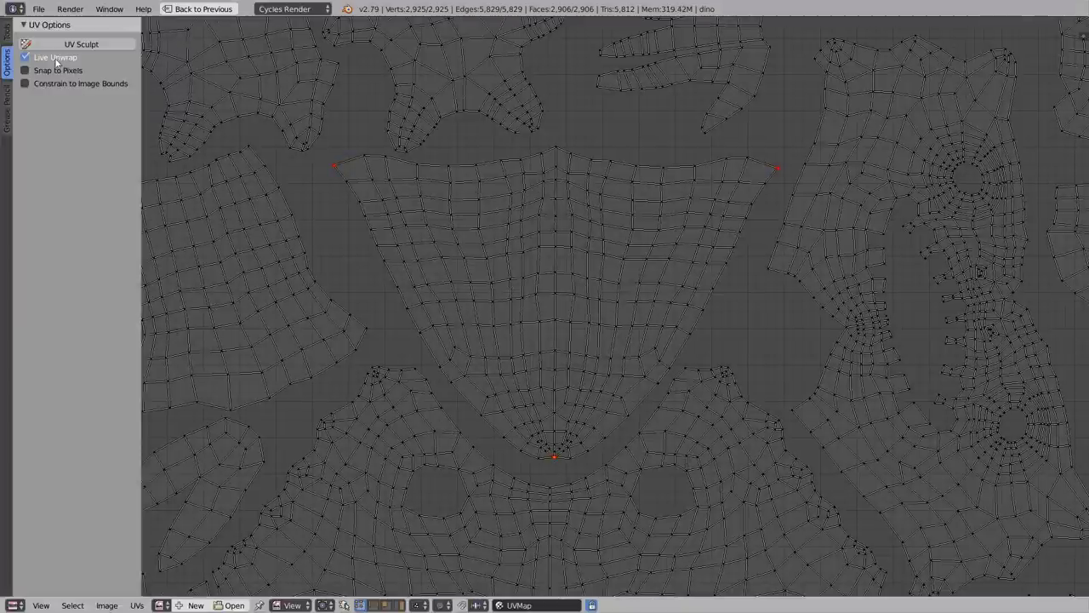
key(t)
ctrl+scroll(262, 171, right, 1)
- Try moving the pinned upper-left corner vertex of the wedge-shaped island to test Live Unwrap
key(g)
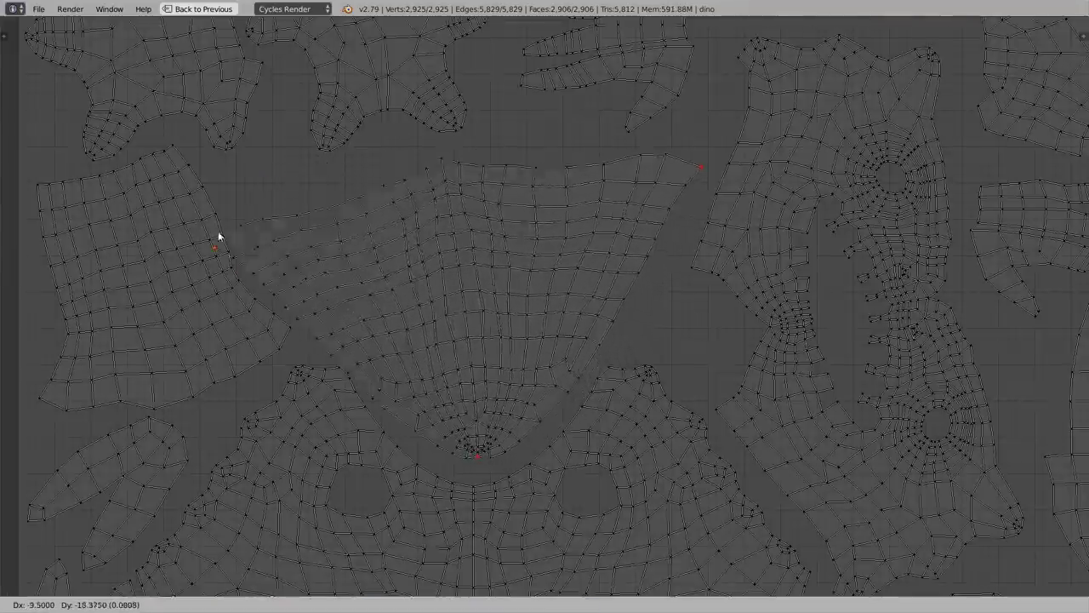
click(271, 183)
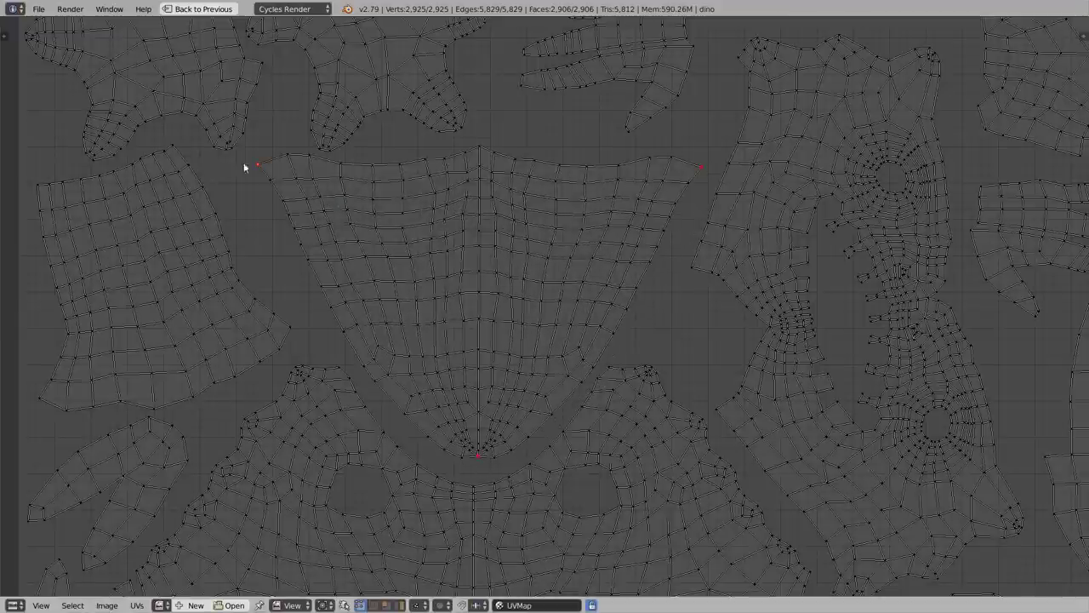
key(g)
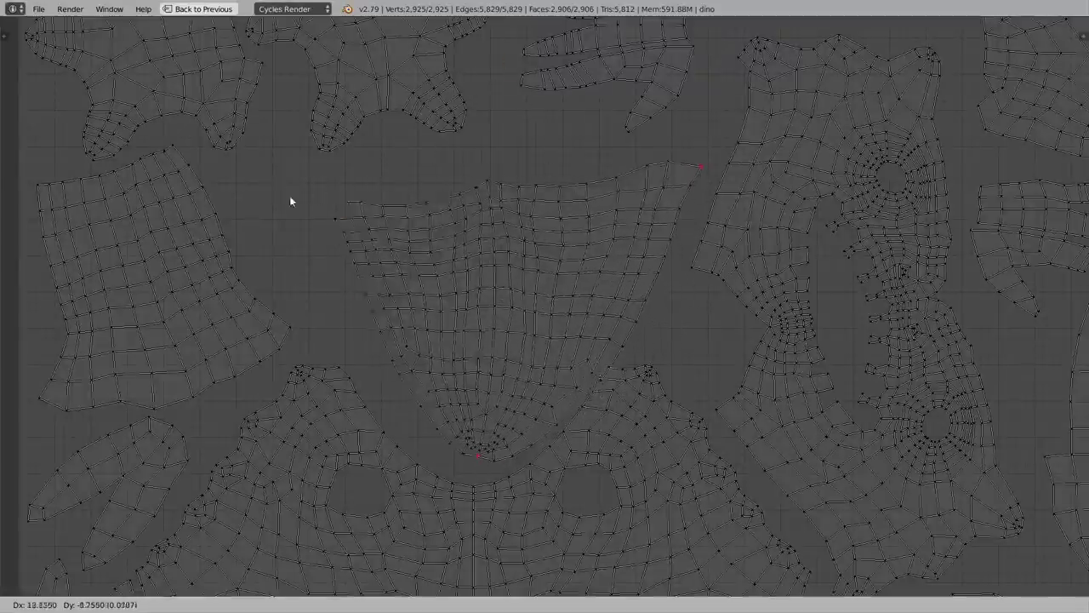
click(478, 158)
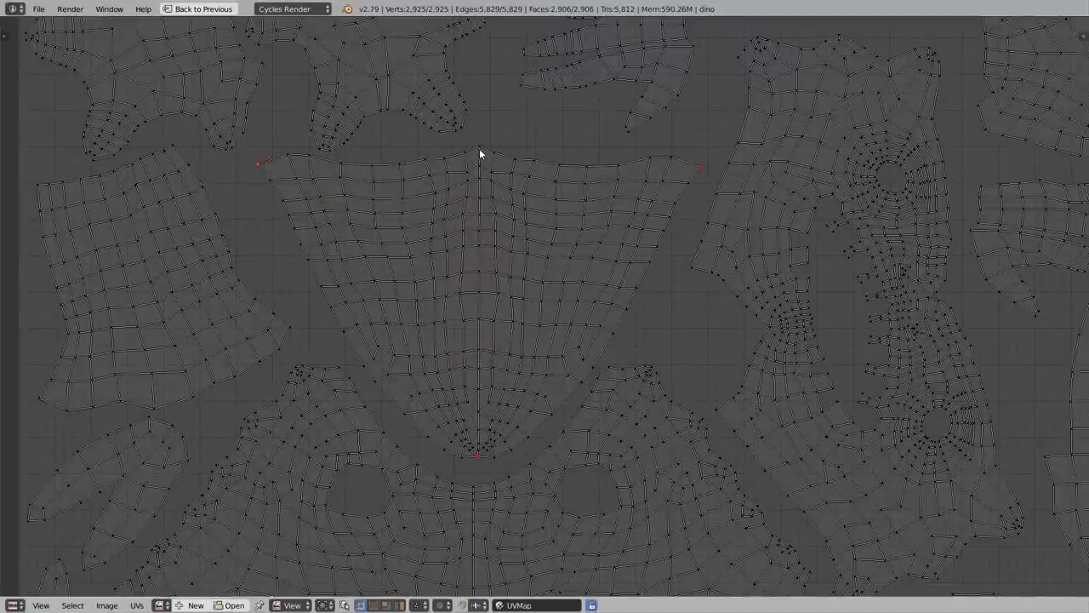
- Try moving the wedge-shaped island's top-middle vertex and its pinned upper-left corner vertex to test Live Unwrap
key(g)
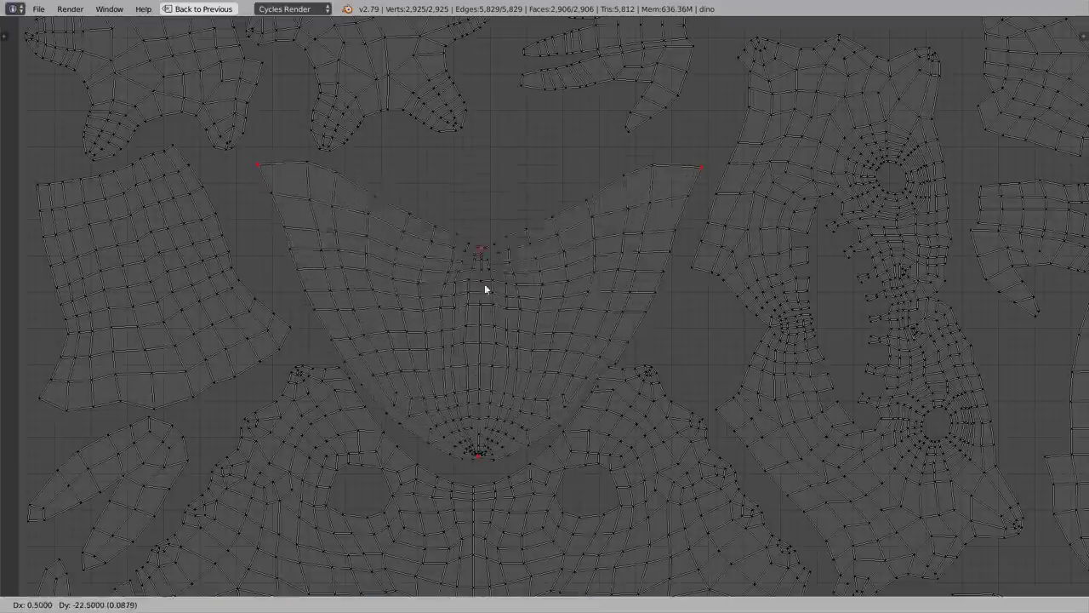
click(479, 154)
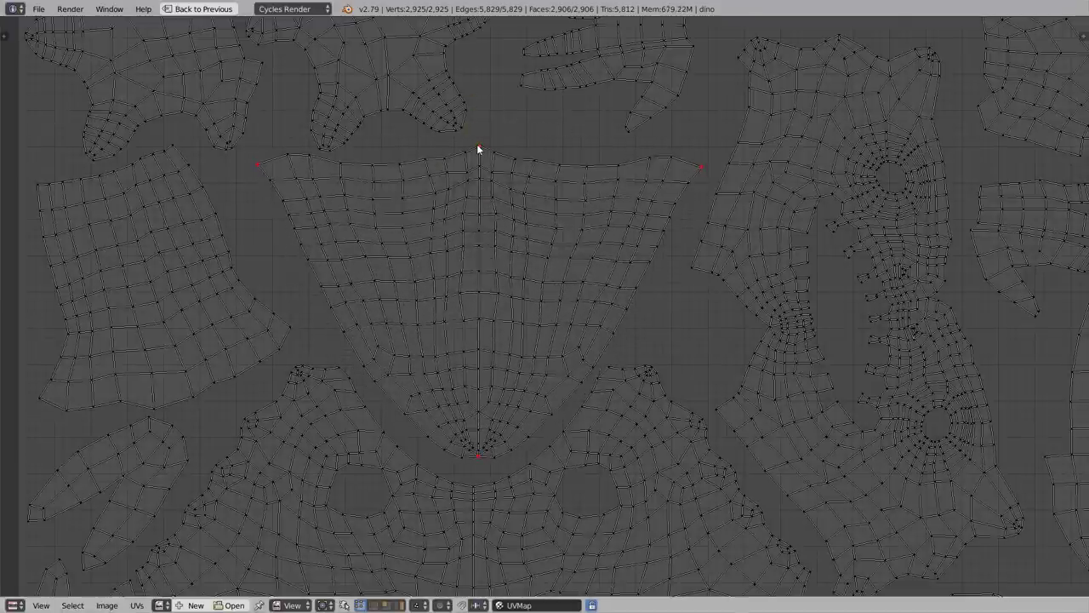
right_click(259, 165)
key(g)
click(246, 237)
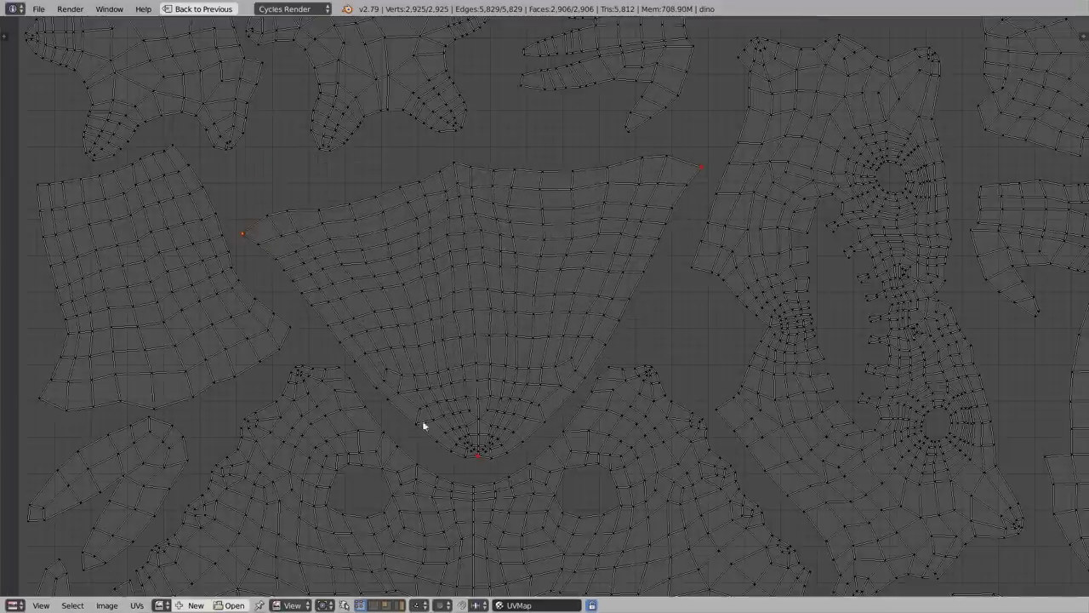
- Try moving the wedge-shaped island's pinned lower-tip vertex and its upper-left corner vertex again with Live Unwrap active
right_click(474, 458)
key(g)
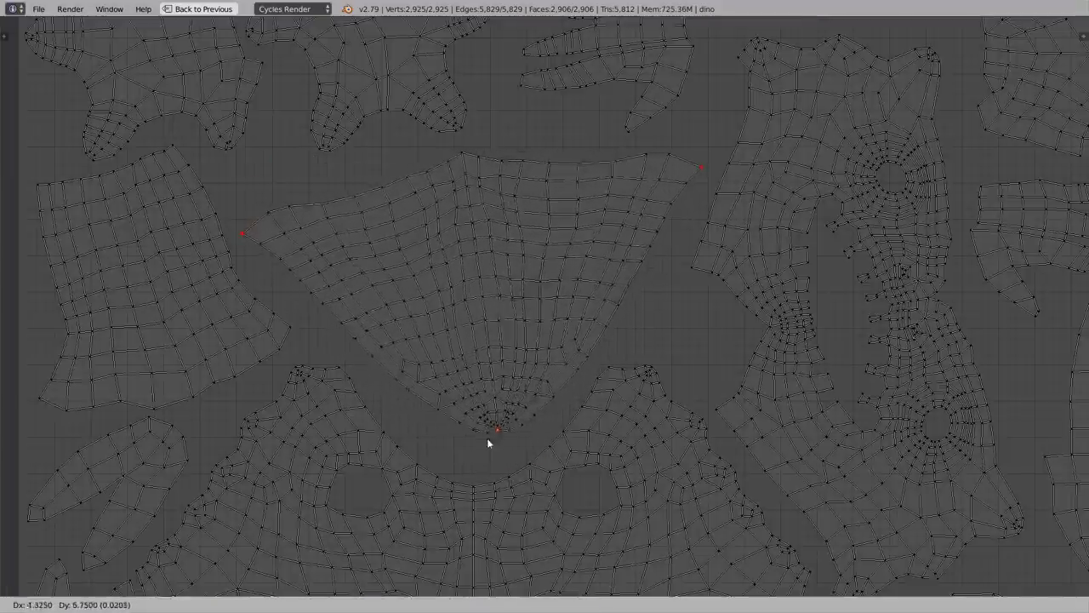
click(696, 169)
right_click(241, 231)
key(g)
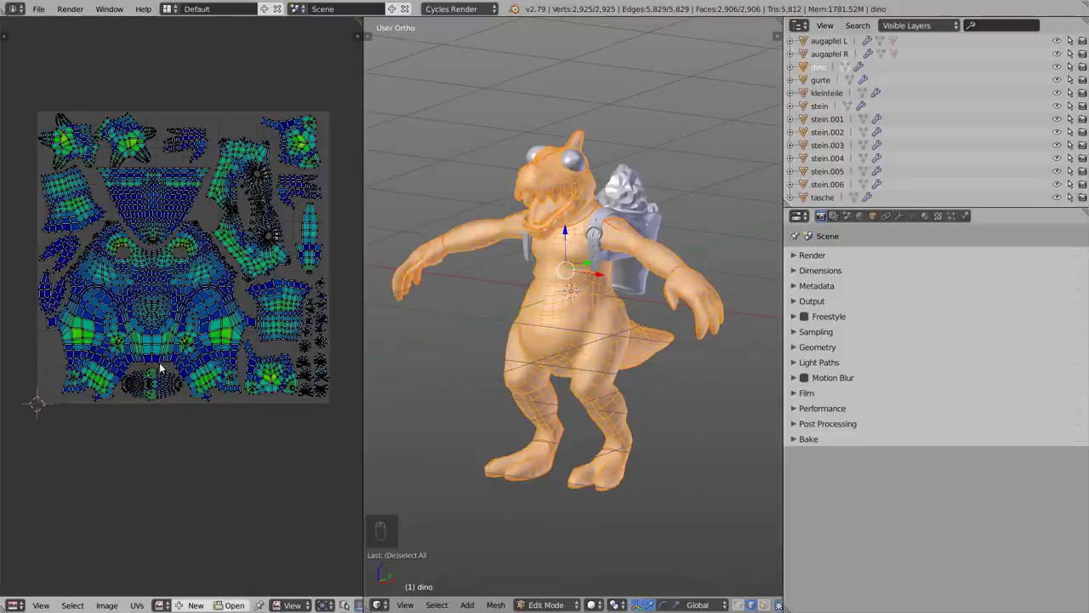
- Create a new 1024 x 1024 px image named "uv grid" with the generated type UV Grid in the UV editor
click(198, 604)
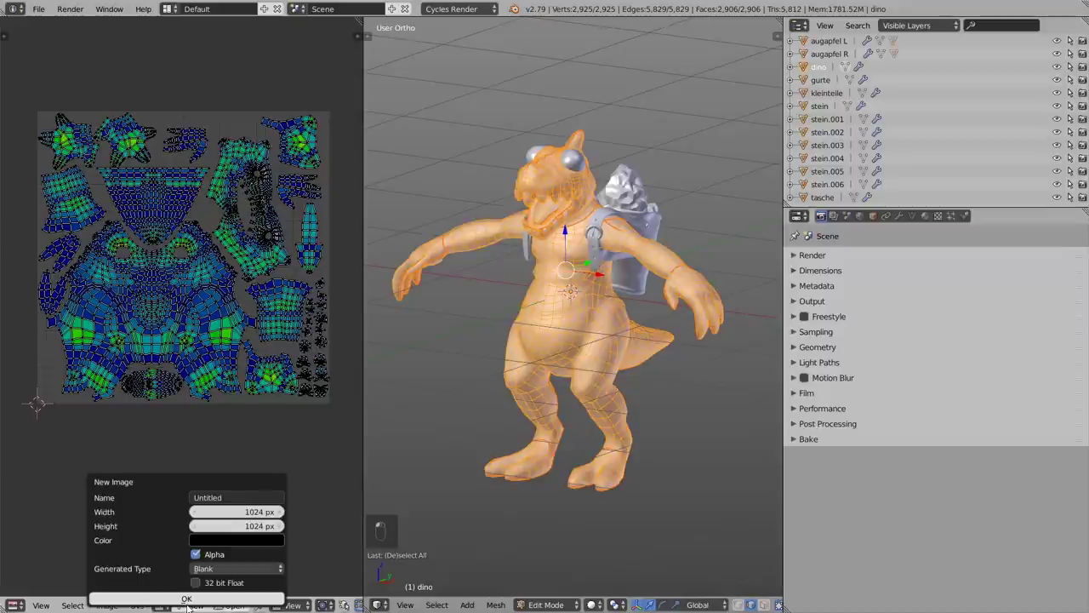
click(213, 501)
text(uv grid)
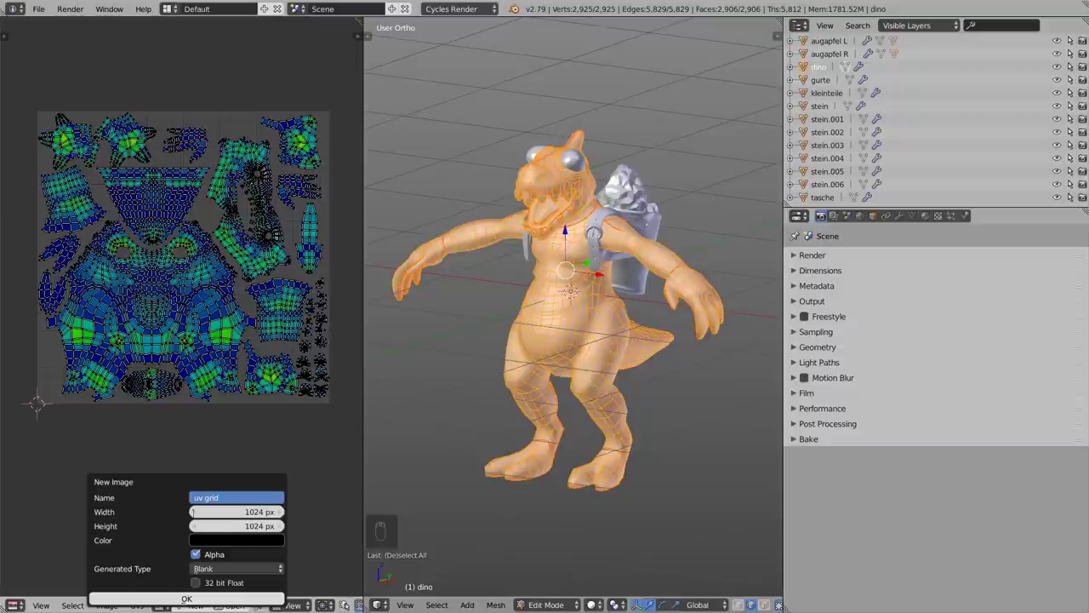
key(Return)
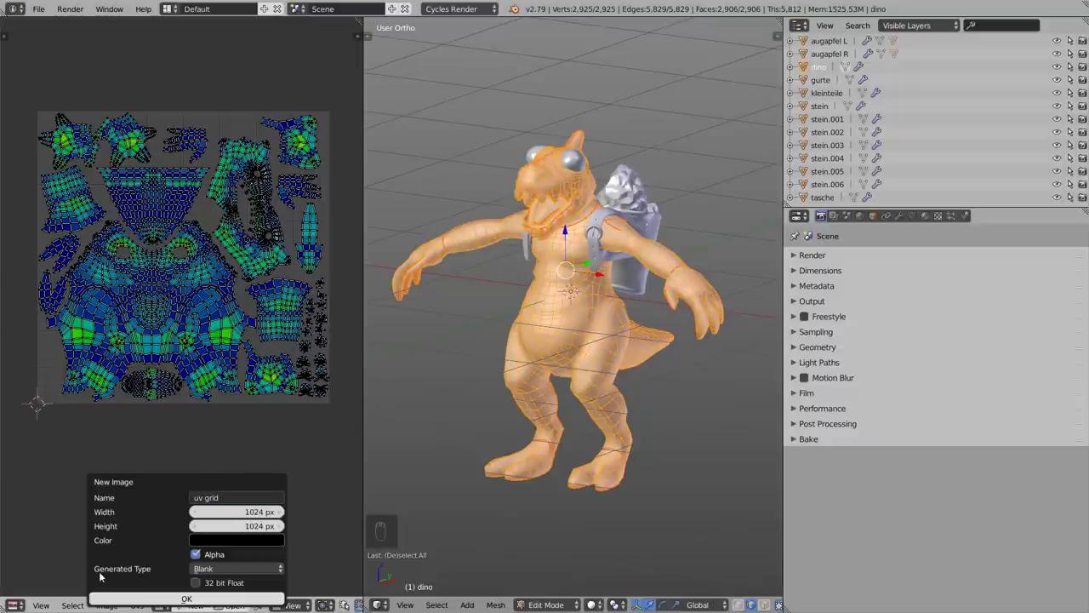
click(211, 569)
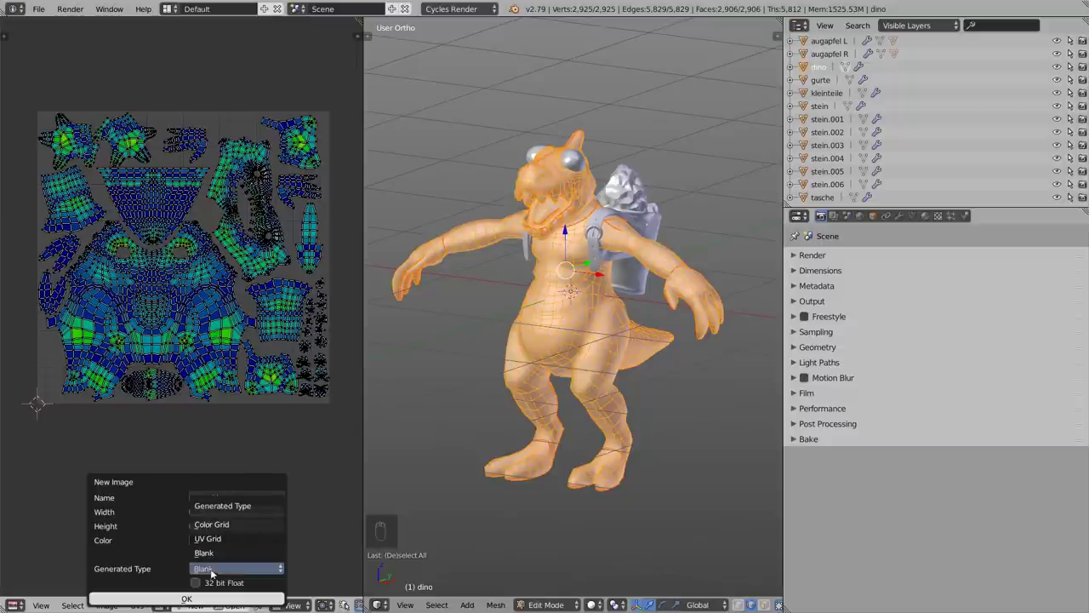
click(214, 539)
click(187, 598)
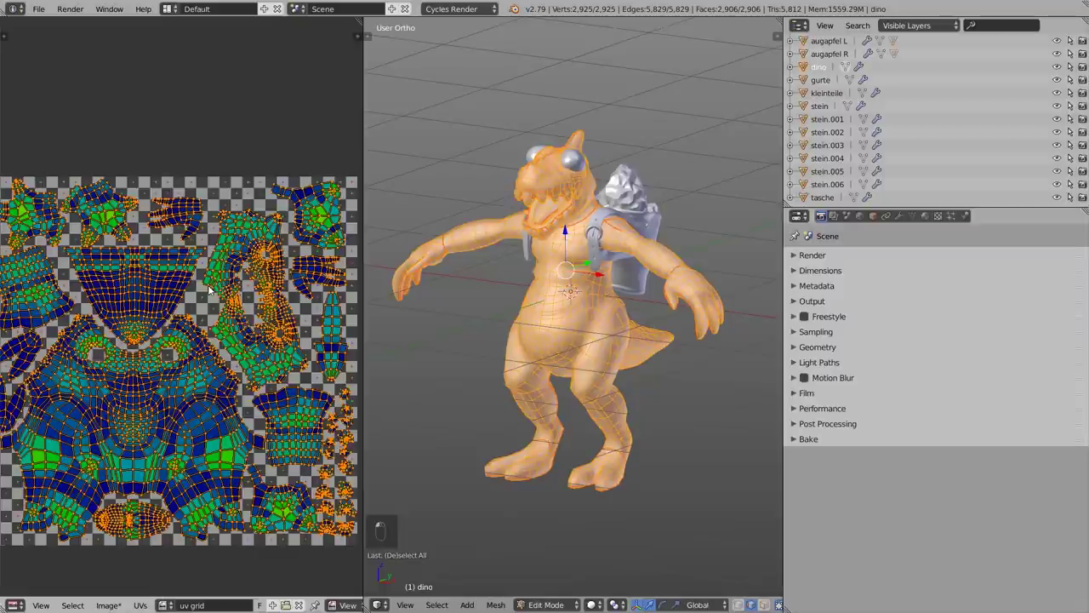
key(g)
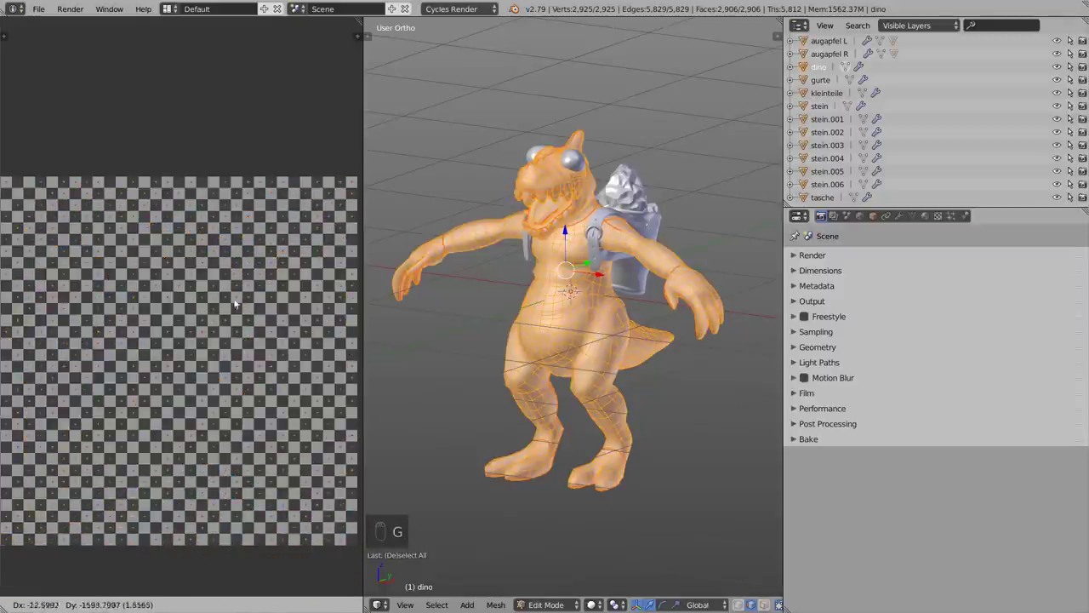
right_click(192, 187)
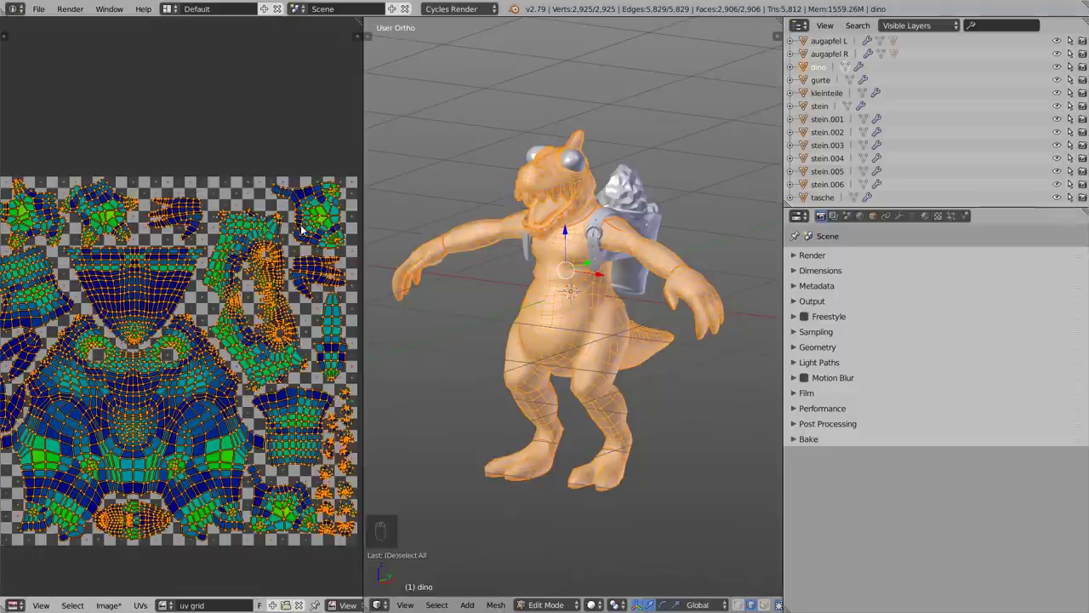
- Return to Object Mode and replace the dino's existing material with a new one
key(Tab)
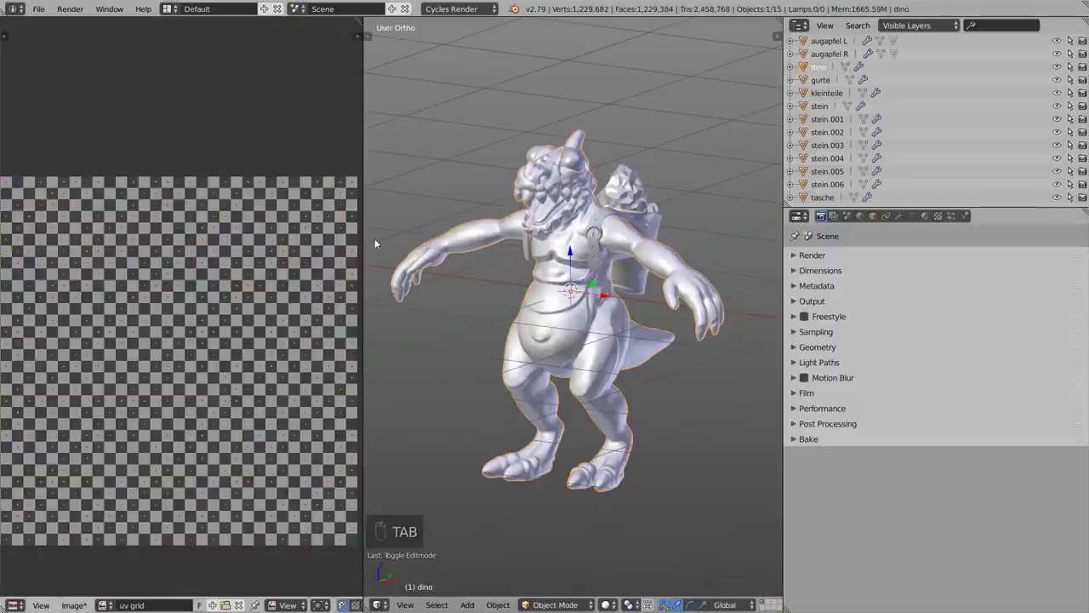
click(926, 216)
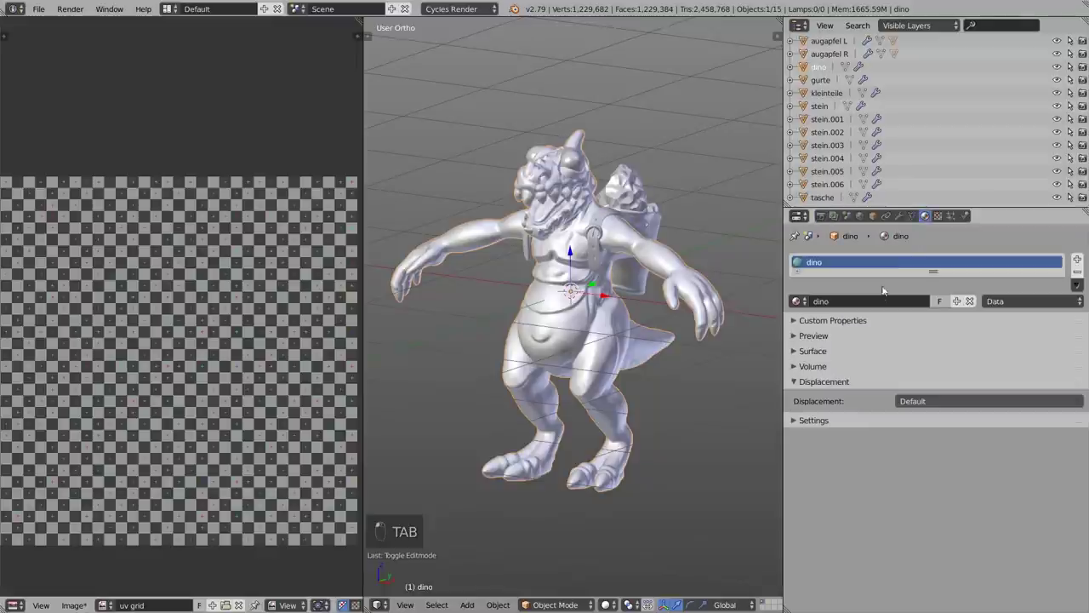
click(968, 302)
click(952, 305)
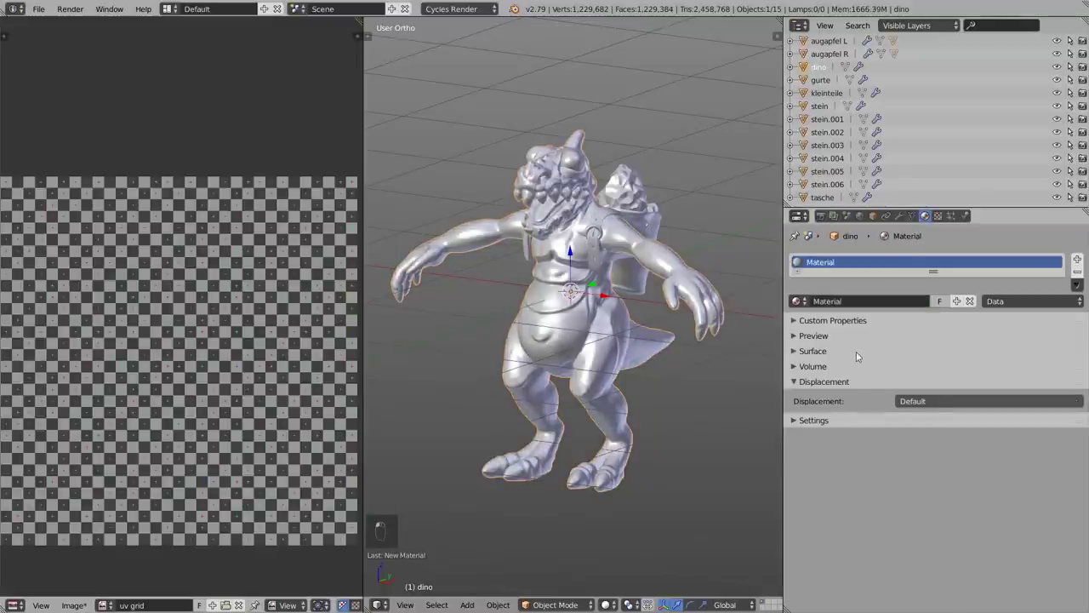
- Assign an Image Texture using the "uv grid" image to the new material's Diffuse BSDF color
click(858, 354)
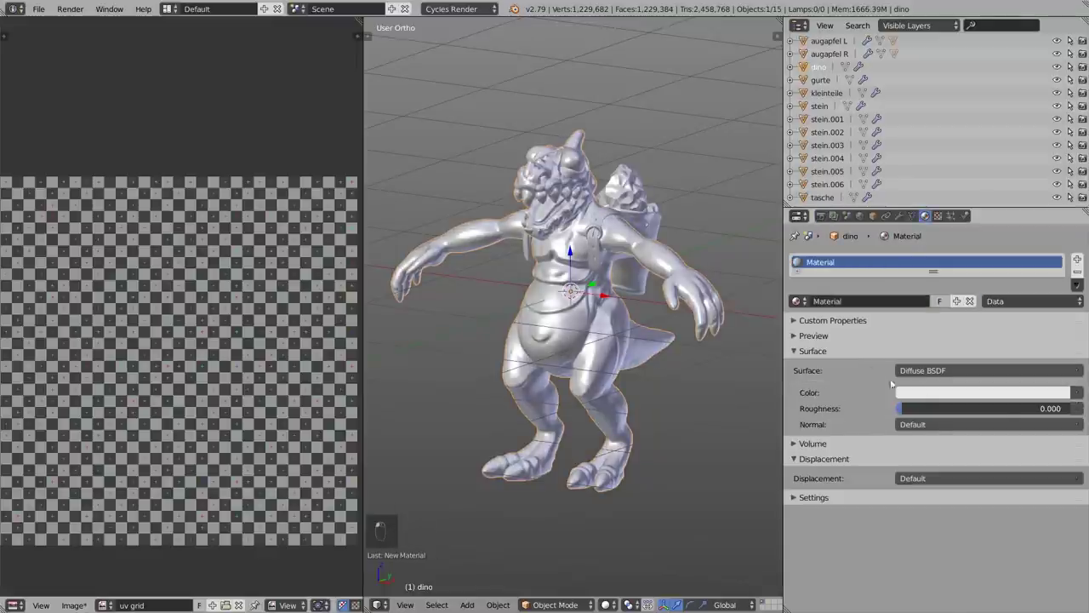
click(1077, 395)
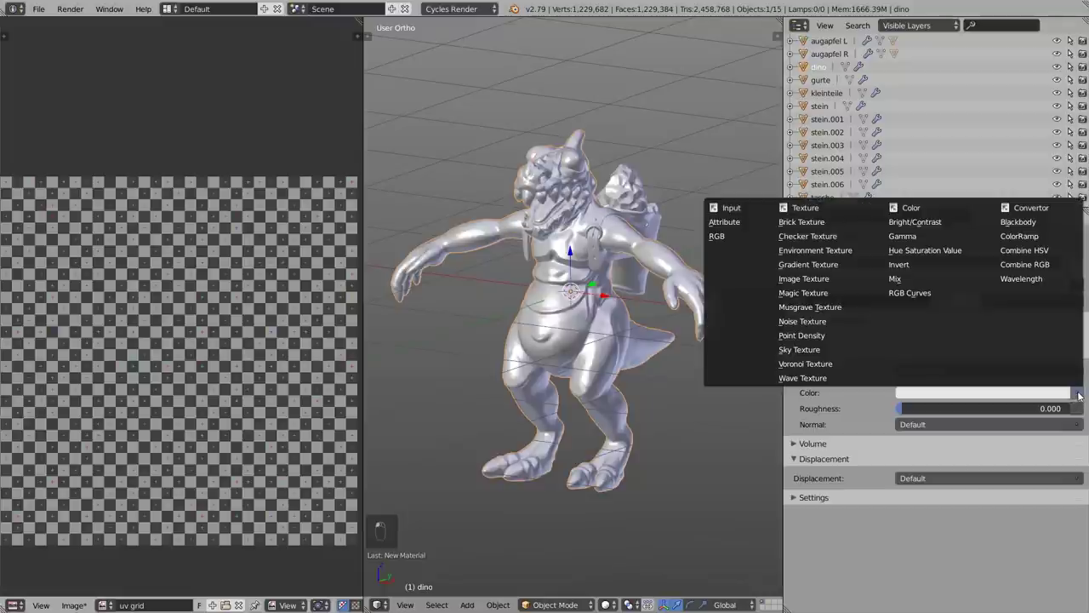
click(804, 279)
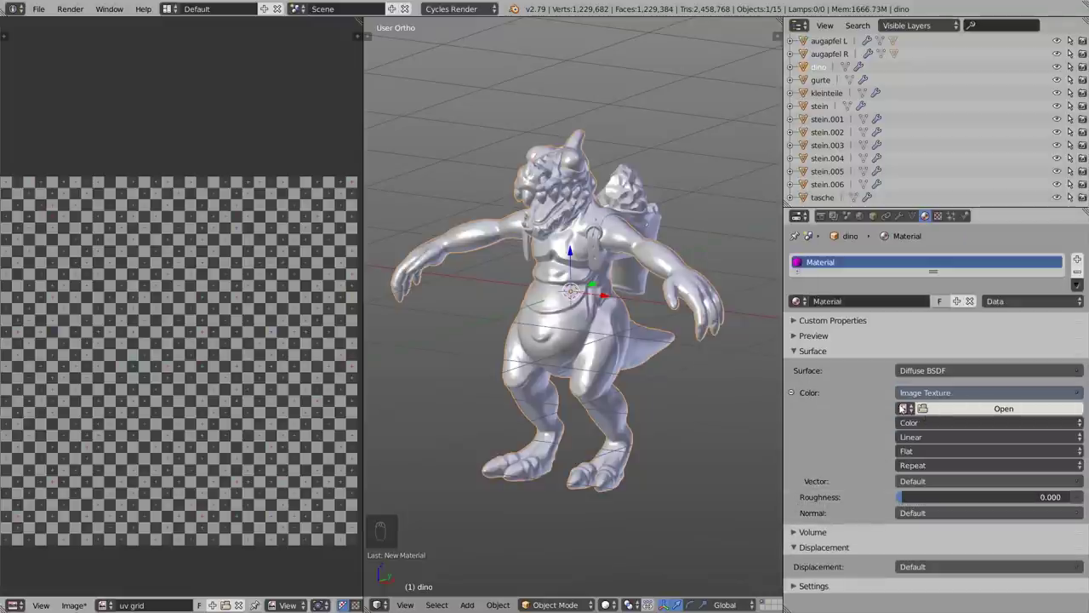
click(905, 408)
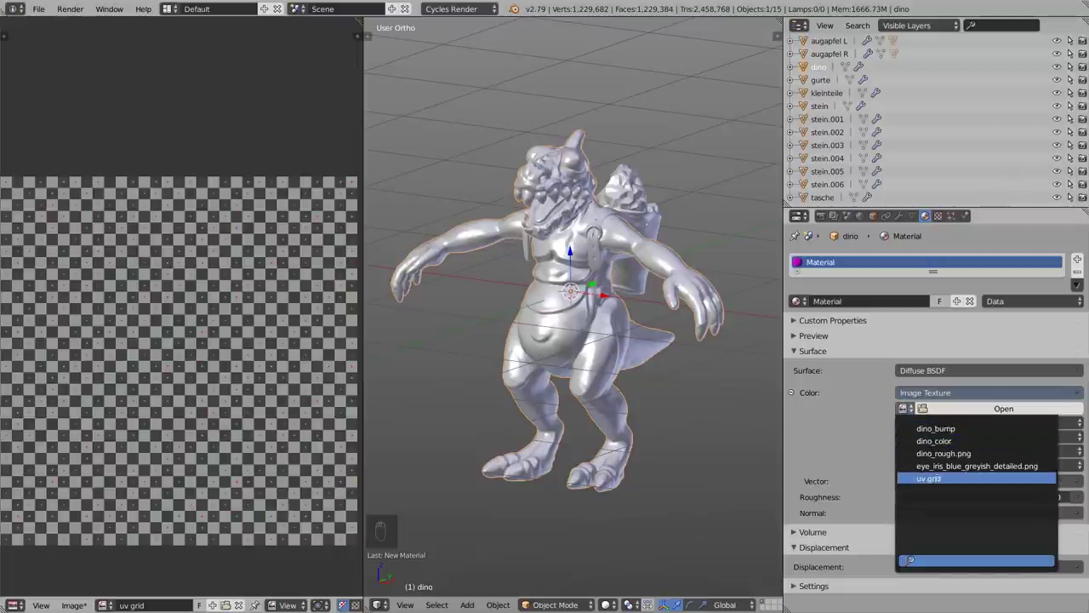
key(Return)
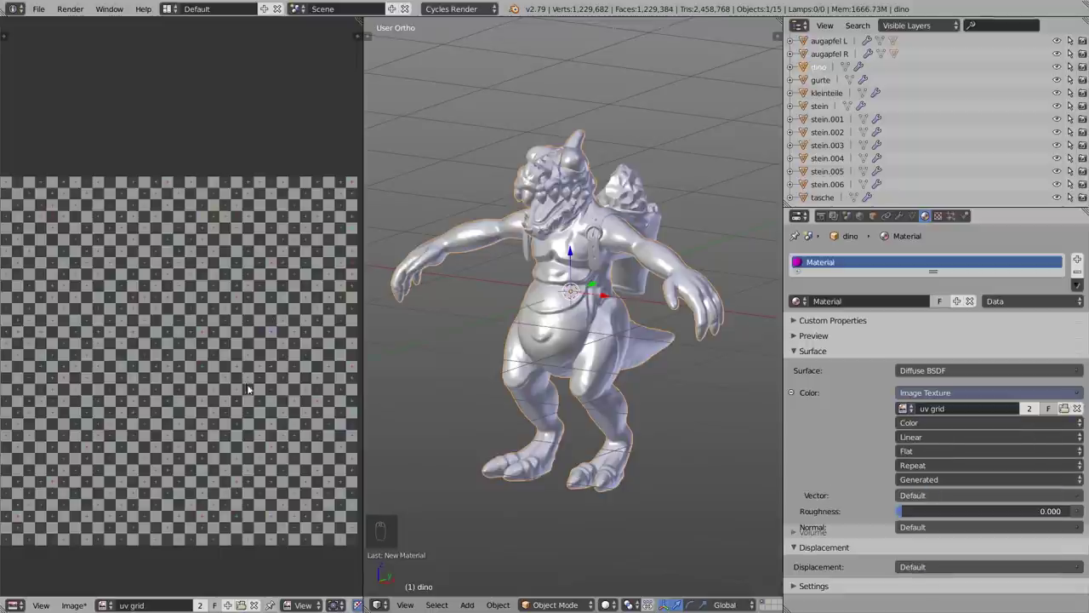
- Set the 3D view's viewport shading to Material and maximize the 3D view
click(611, 603)
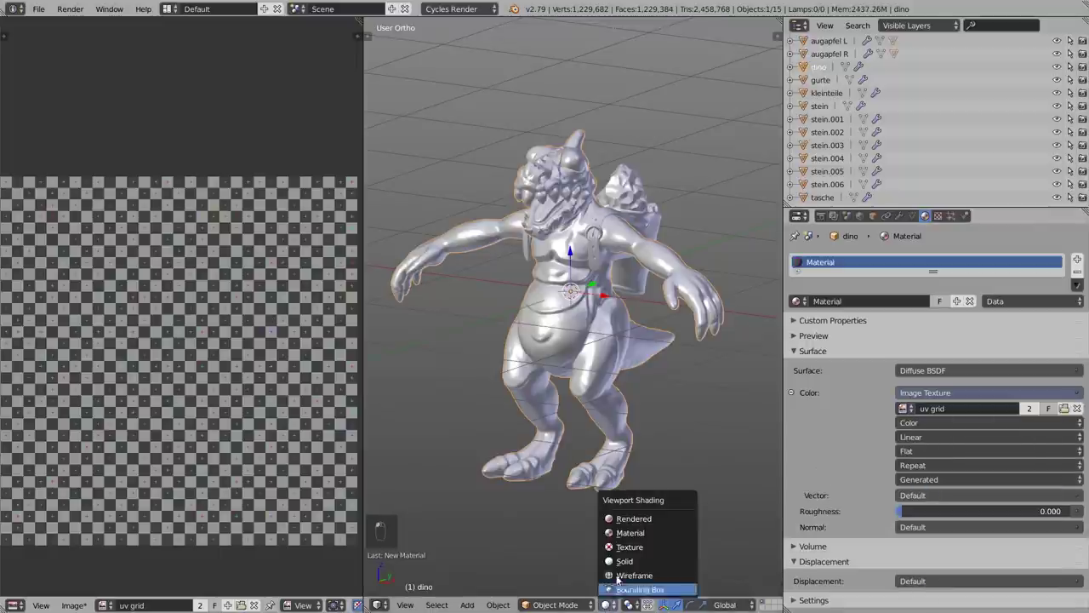
click(624, 533)
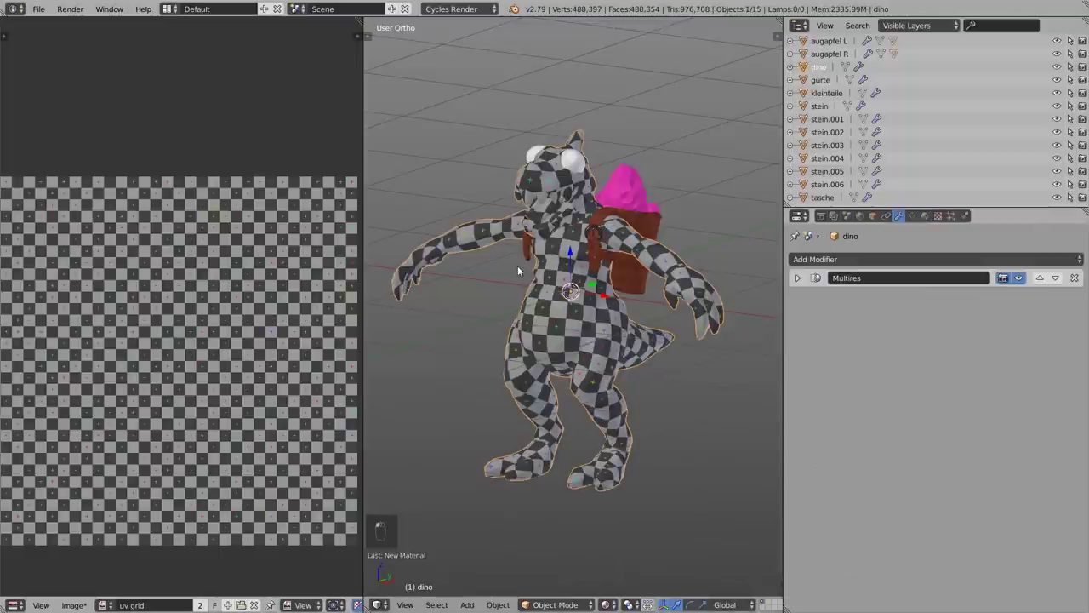
key(shift+space)
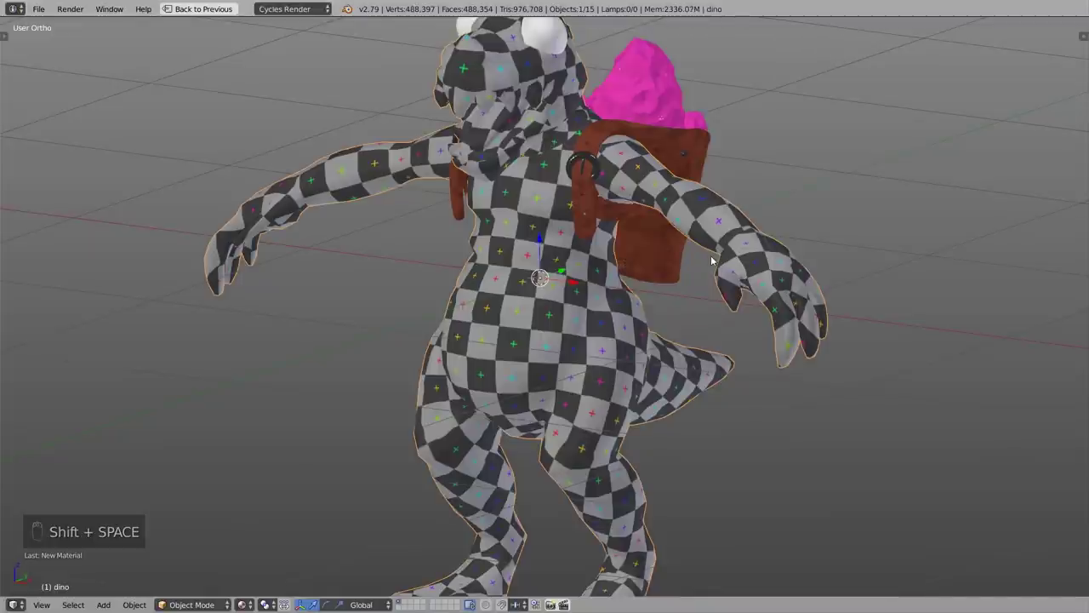
- Examine the checker pattern on the dino's tail, back, hips and legs for distortion, scale differences and seam breaks
middle_drag(723, 253, 666, 328)
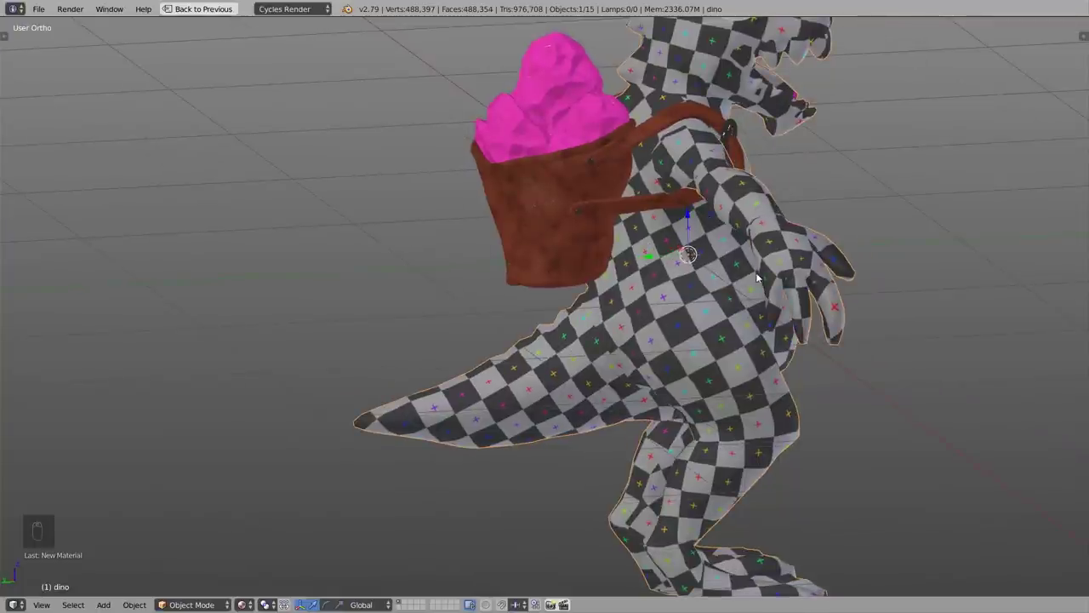
scroll(593, 322, up, 8)
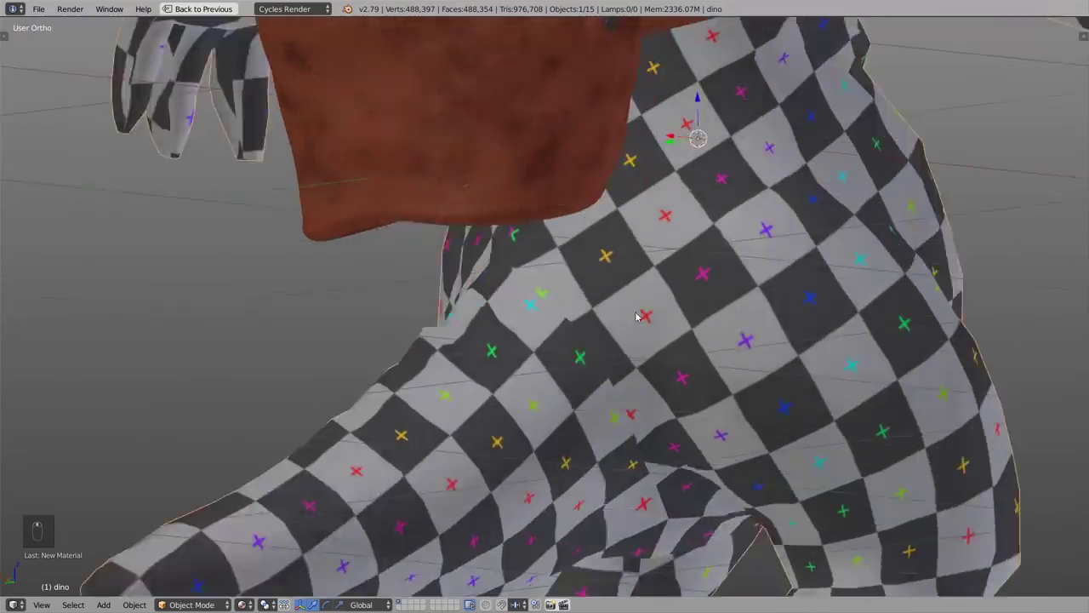
scroll(636, 316, down, 8)
middle_drag(636, 317, 542, 354)
scroll(546, 339, up, 3)
scroll(543, 354, up, 5)
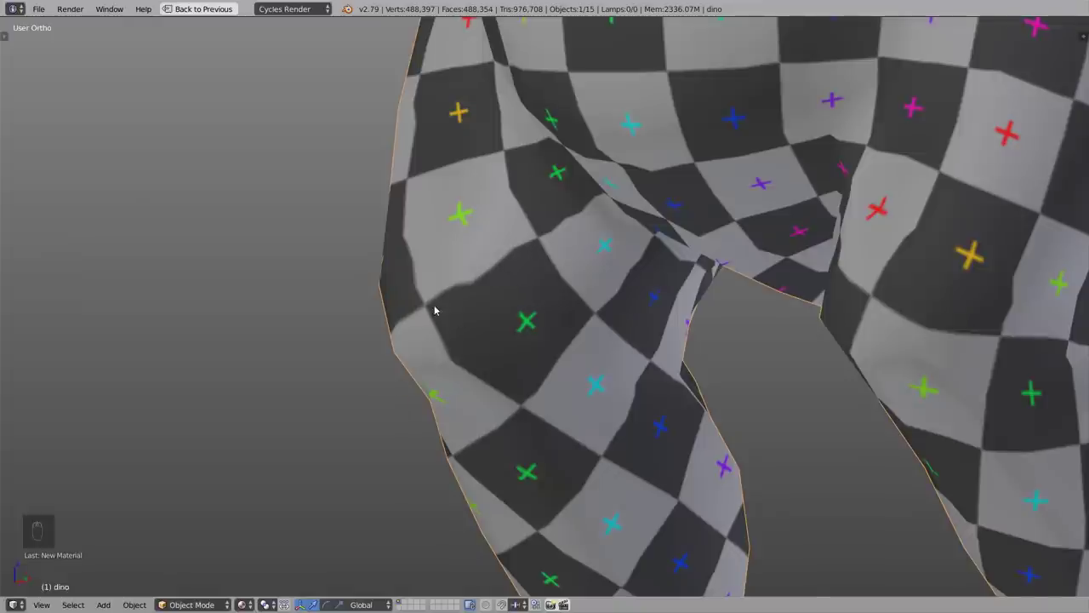
scroll(588, 302, down, 5)
middle_drag(509, 306, 598, 329)
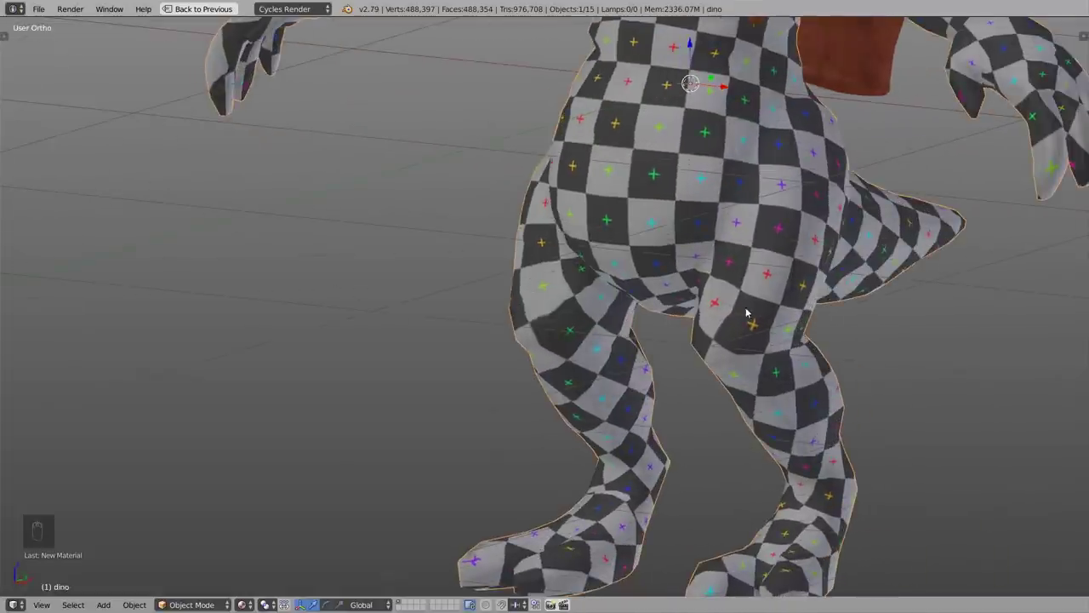
scroll(746, 313, down, 5)
middle_drag(766, 230, 629, 261)
scroll(756, 262, up, 5)
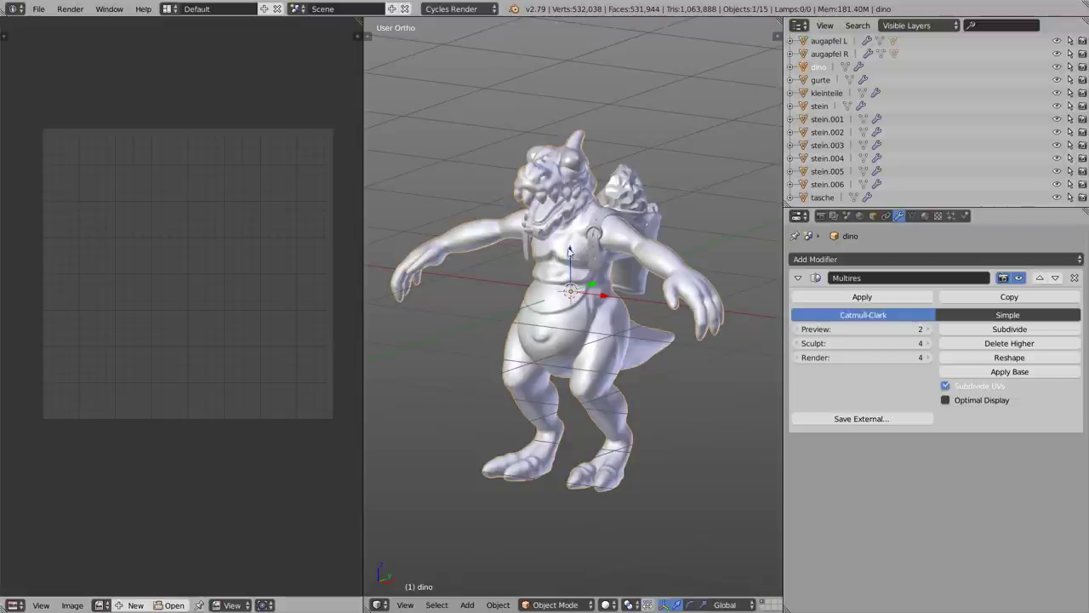
- Inspect the dino's base mesh around the belly in Edit Mode and return to Object Mode
key(ctrl+Tab)
click(613, 297)
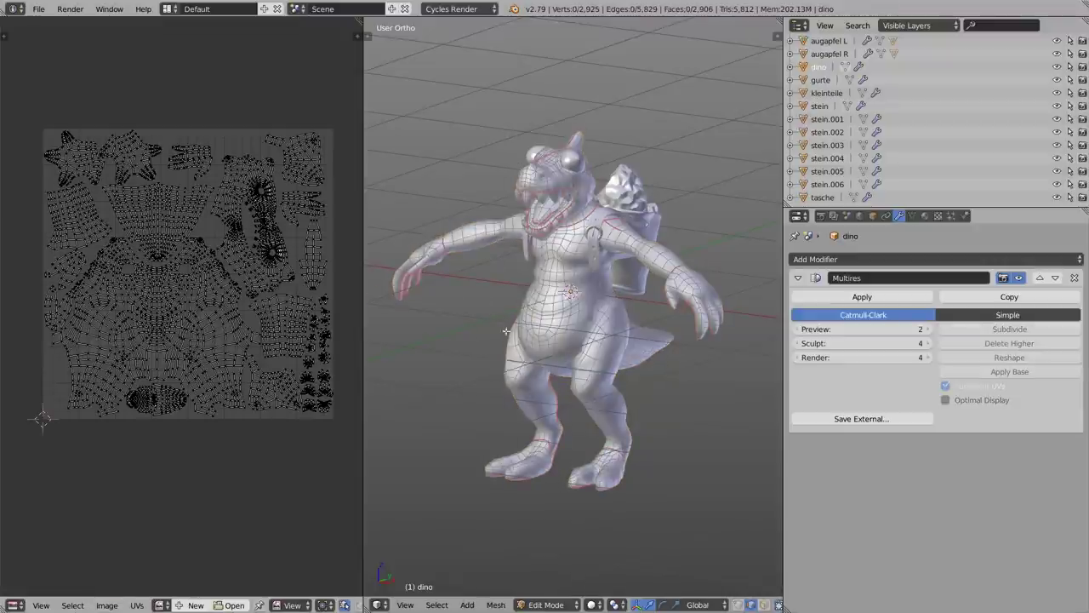
scroll(537, 342, up, 5)
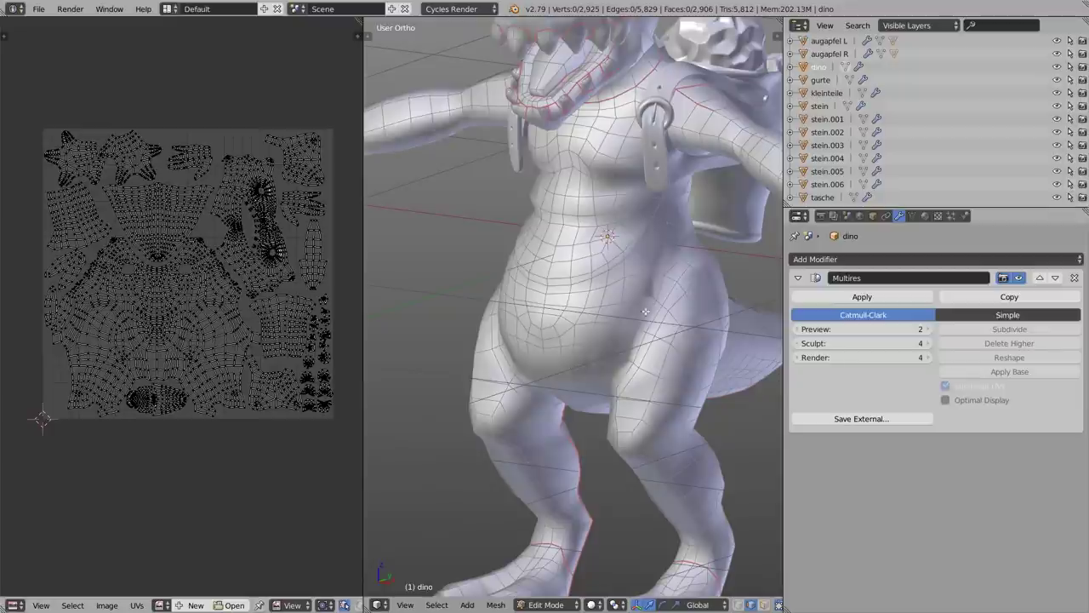
key(ctrl+Tab)
click(644, 274)
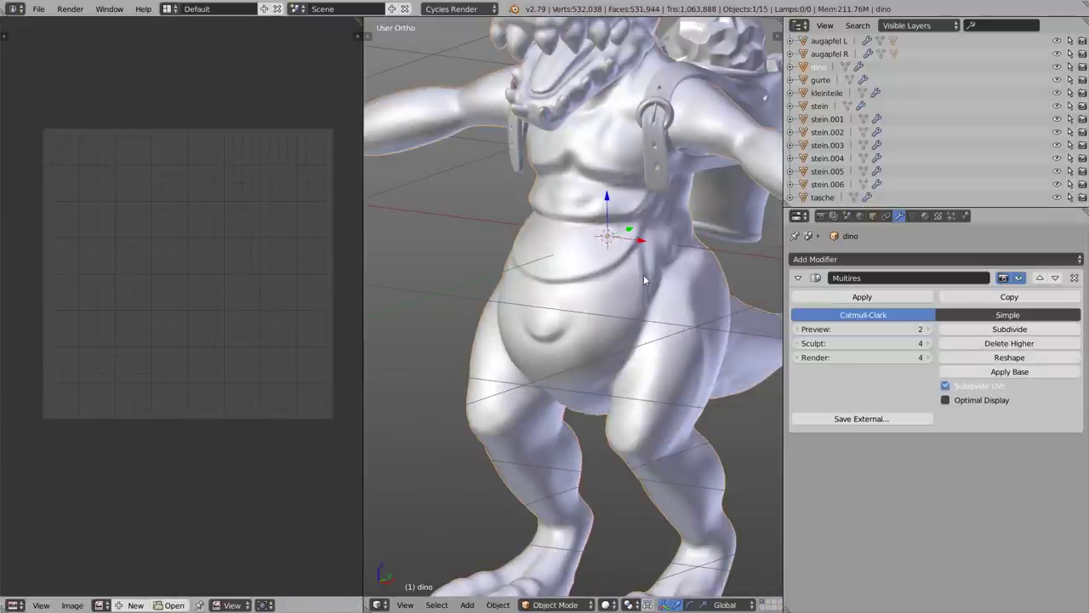
- Add a second UV map named "logo" to the dino mesh and enter Edit Mode
click(914, 217)
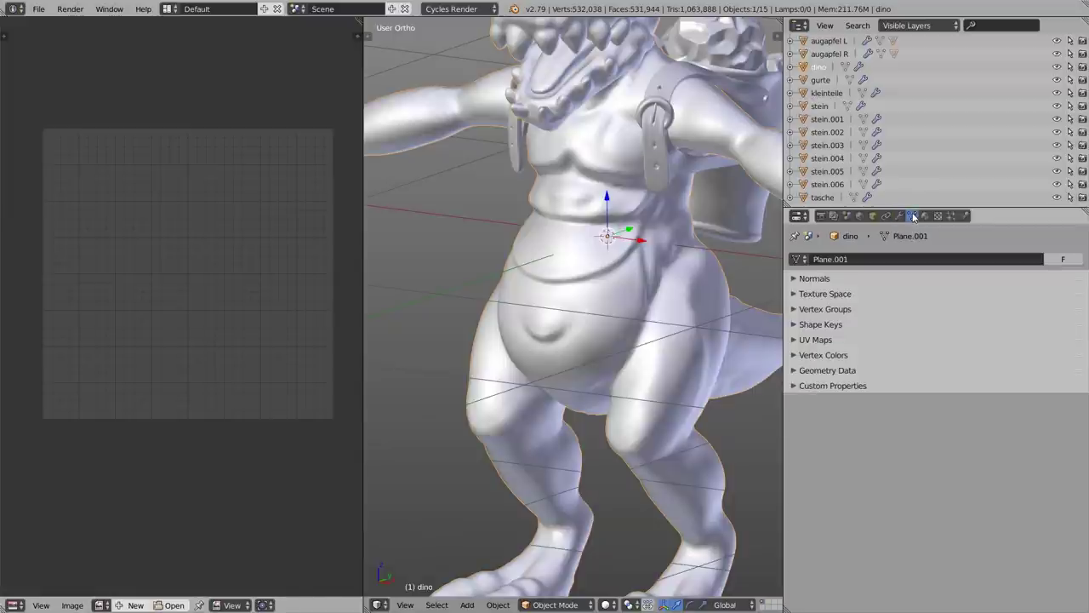
click(832, 339)
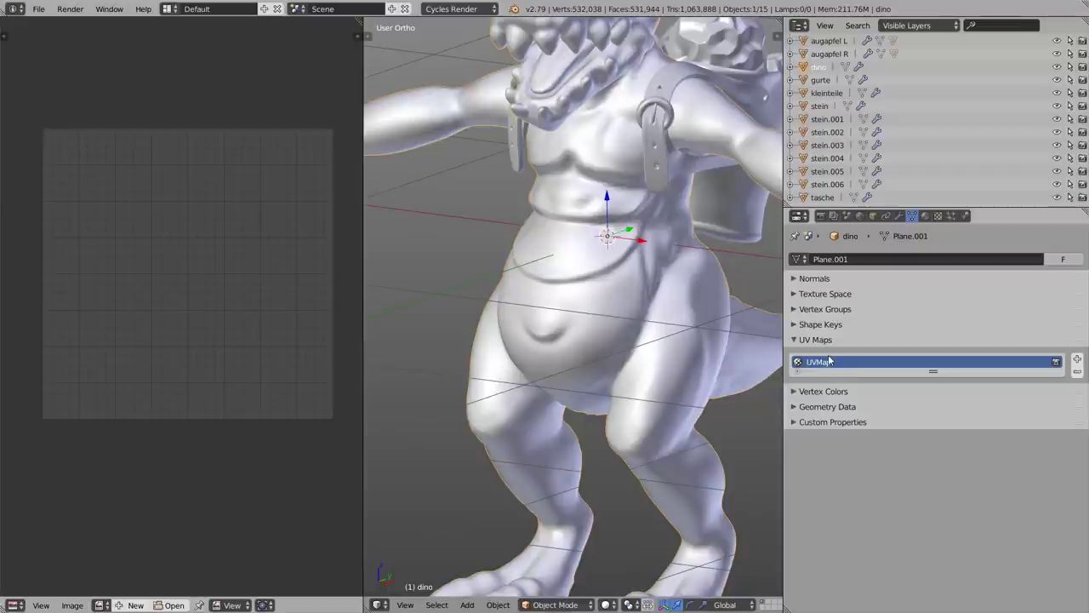
click(1078, 359)
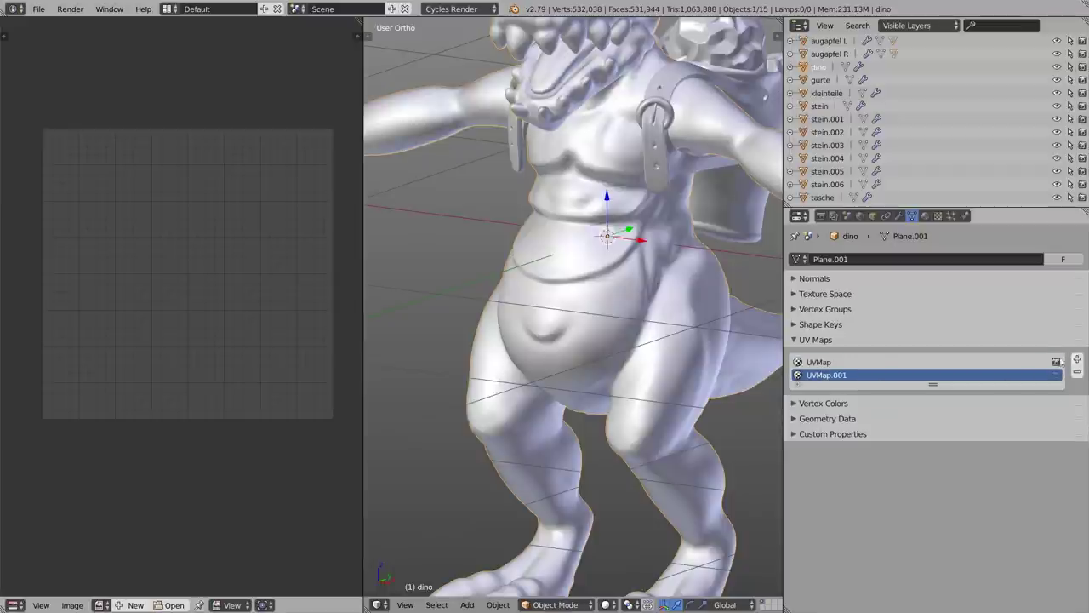
double_click(816, 375)
text(logo)
key(Return)
key(Tab)
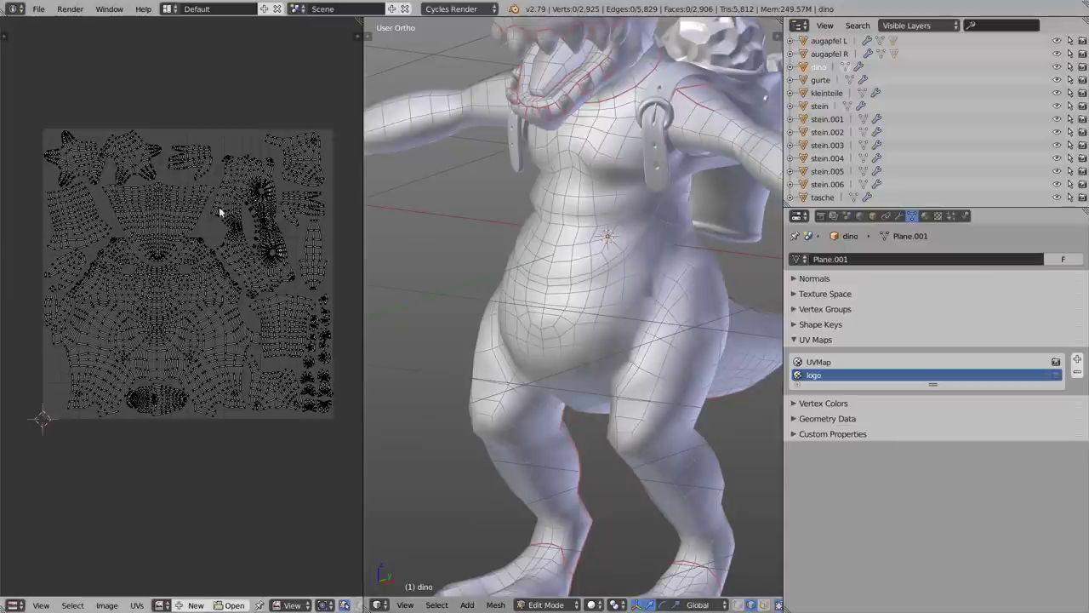
- Shrink all of the dino's UVs on the logo map to a tiny point in the upper-left corner of the UV grid
key(a)
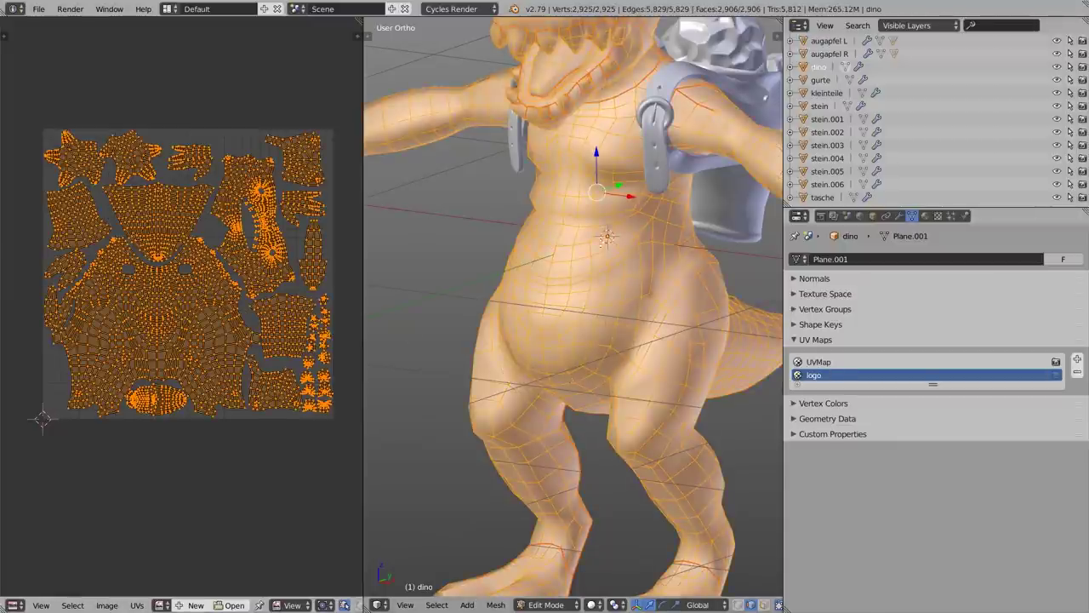
scroll(147, 283, down, 3)
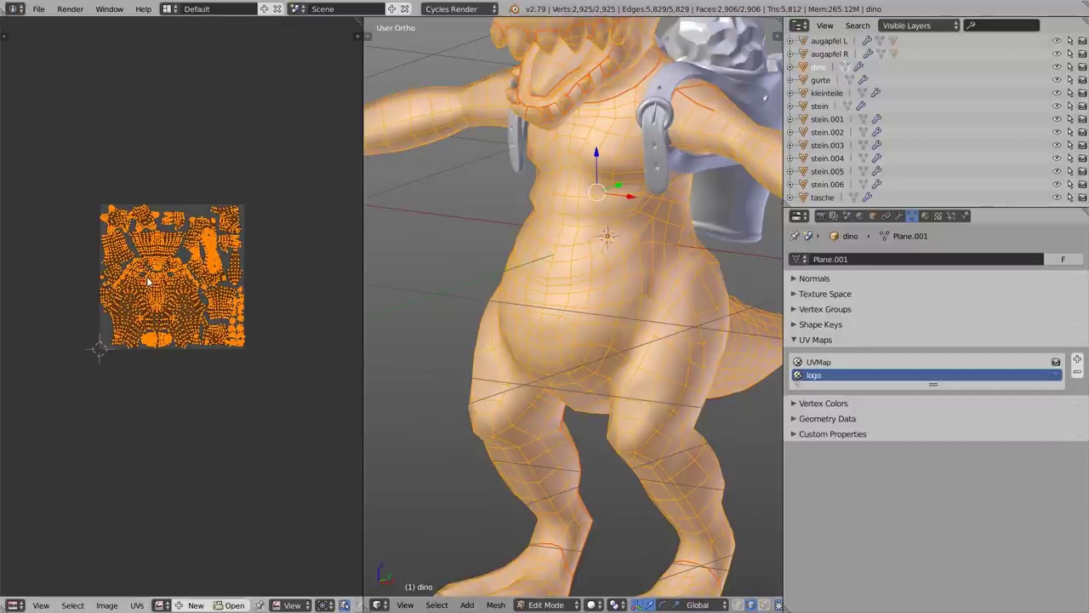
key(g)
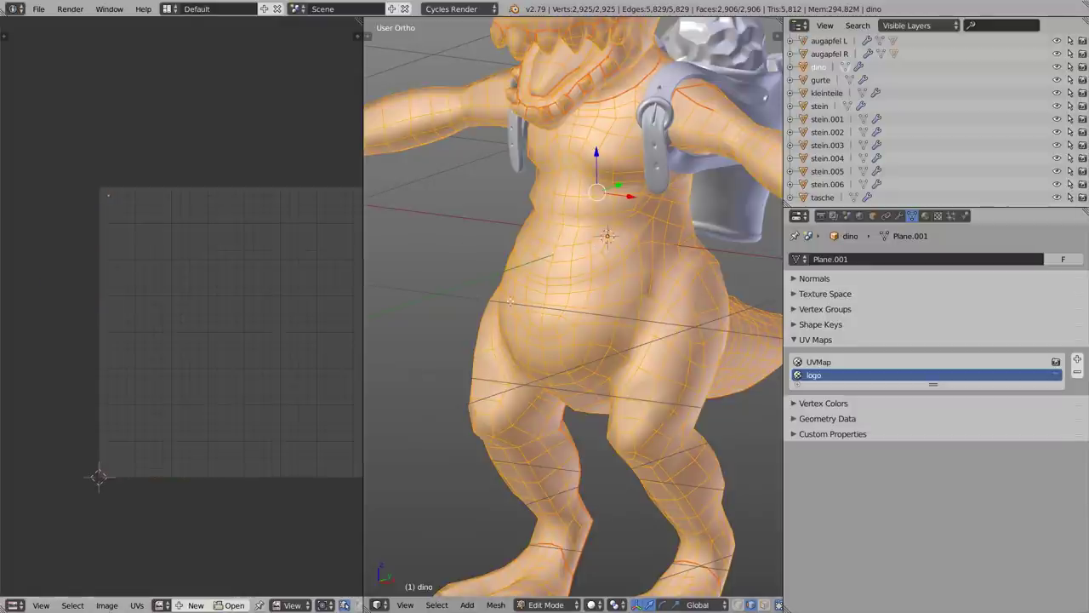
click(165, 303)
- Deselect everything and select only the faces covering the dino's belly, seen from the front
mouse_move(532, 308)
middle_down()
mouse_move(510, 312)
mouse_move(538, 315)
middle_up()
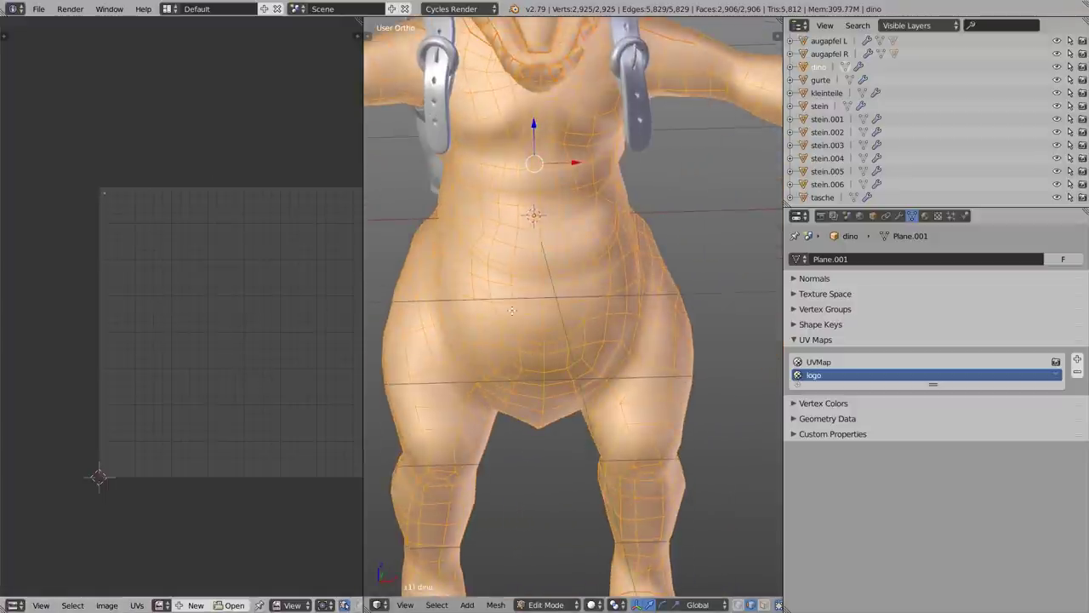
key(a)
key(l)
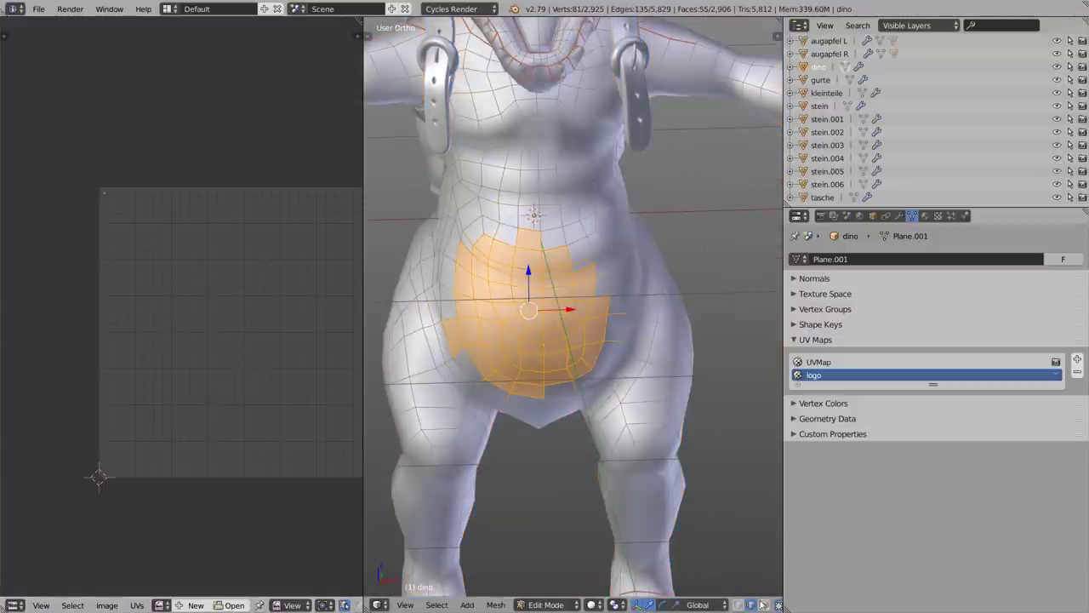
key(a)
key(l)
mouse_move(534, 324)
middle_down()
mouse_move(520, 346)
mouse_move(528, 330)
middle_up()
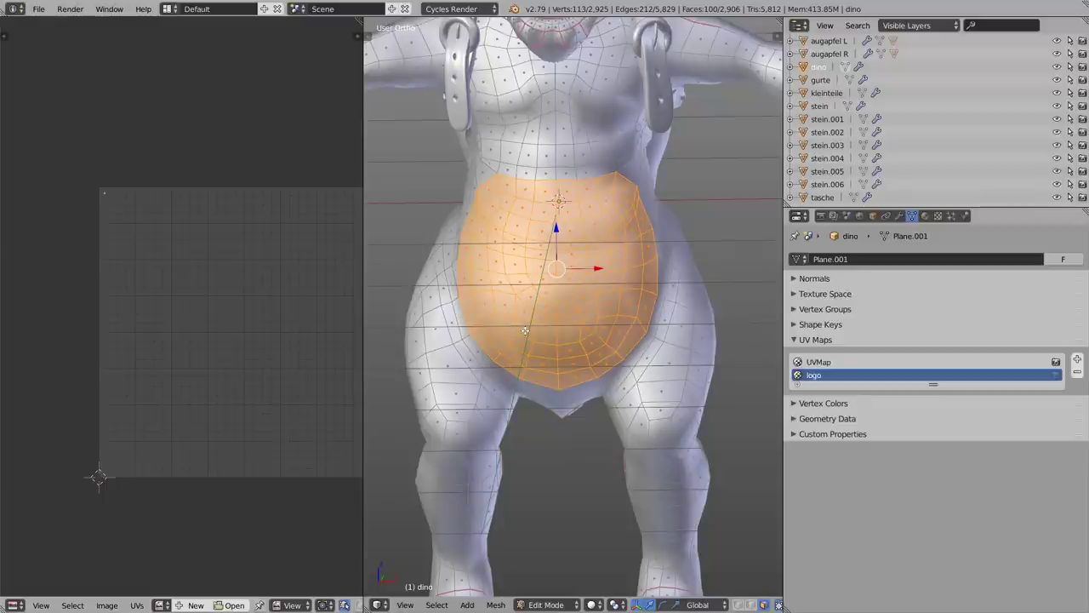
- Unwrap the belly faces with Project From View and scale their UV island up to nearly fill the UV grid
key(u)
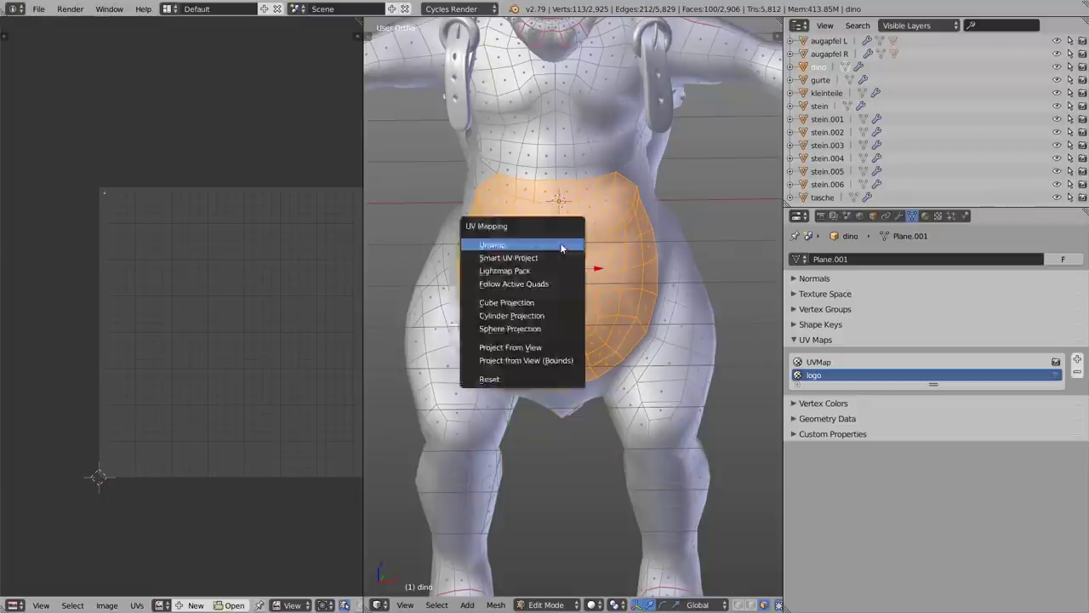
click(509, 346)
scroll(244, 337, down, 1)
key(s)
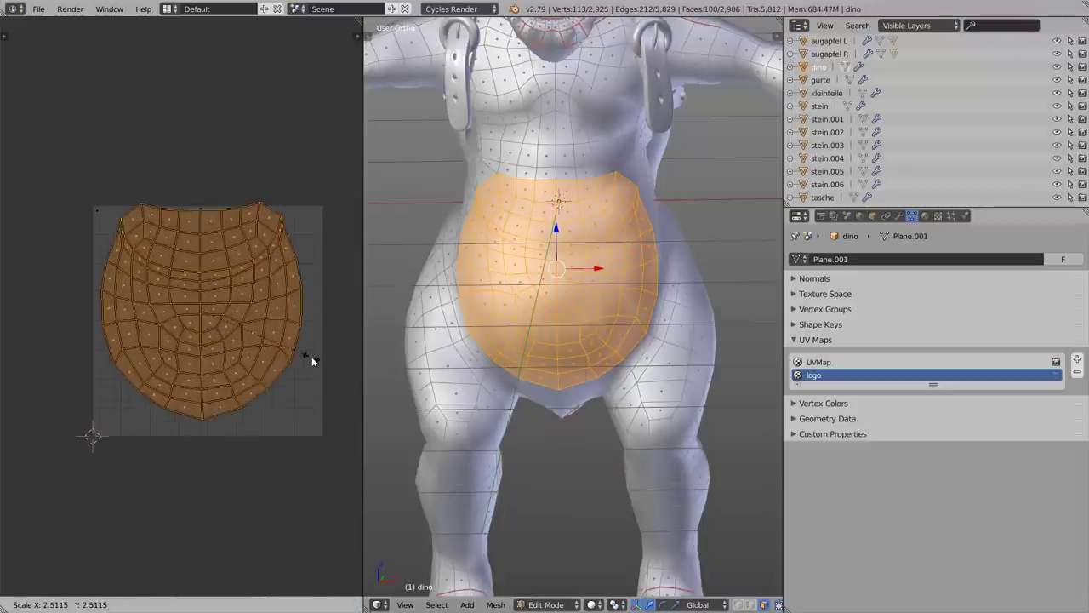
click(302, 356)
- Move the belly's UV island horizontally and vertically to centre it within the UV grid
key(g)
key(x)
click(306, 364)
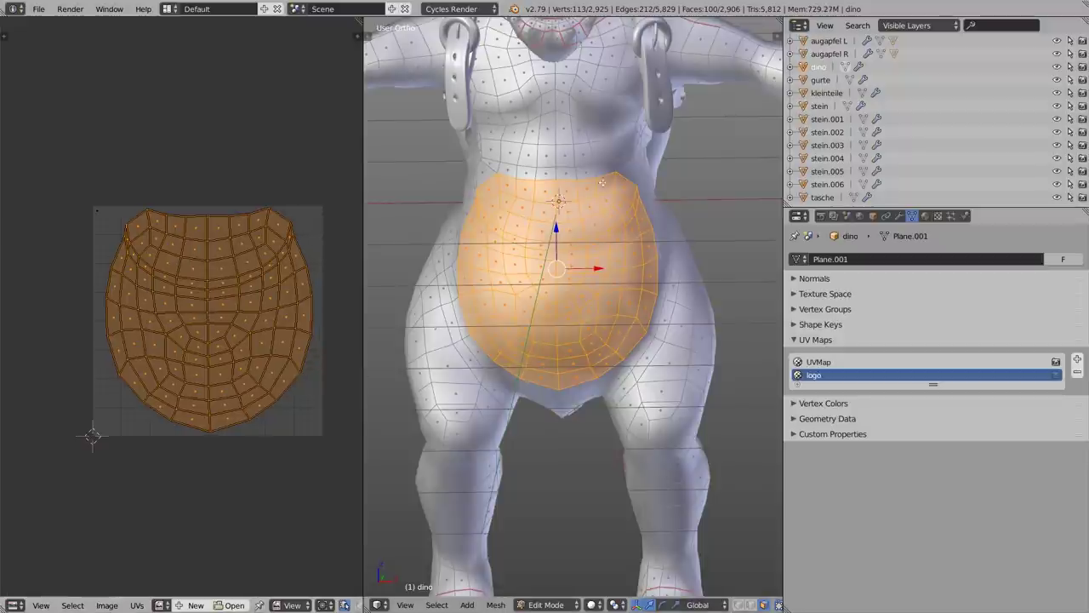
key(g)
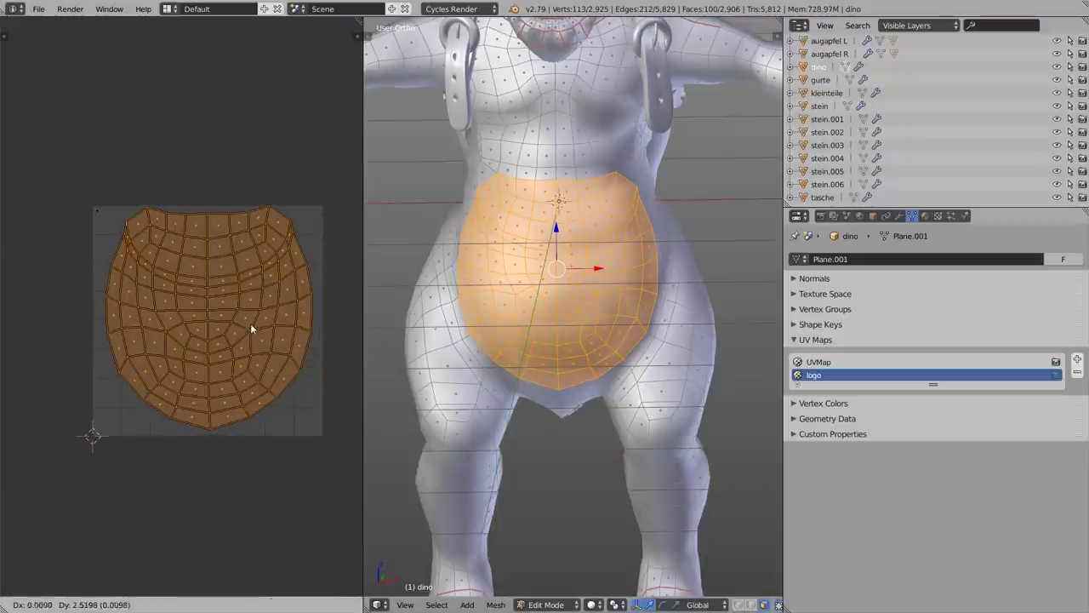
click(250, 323)
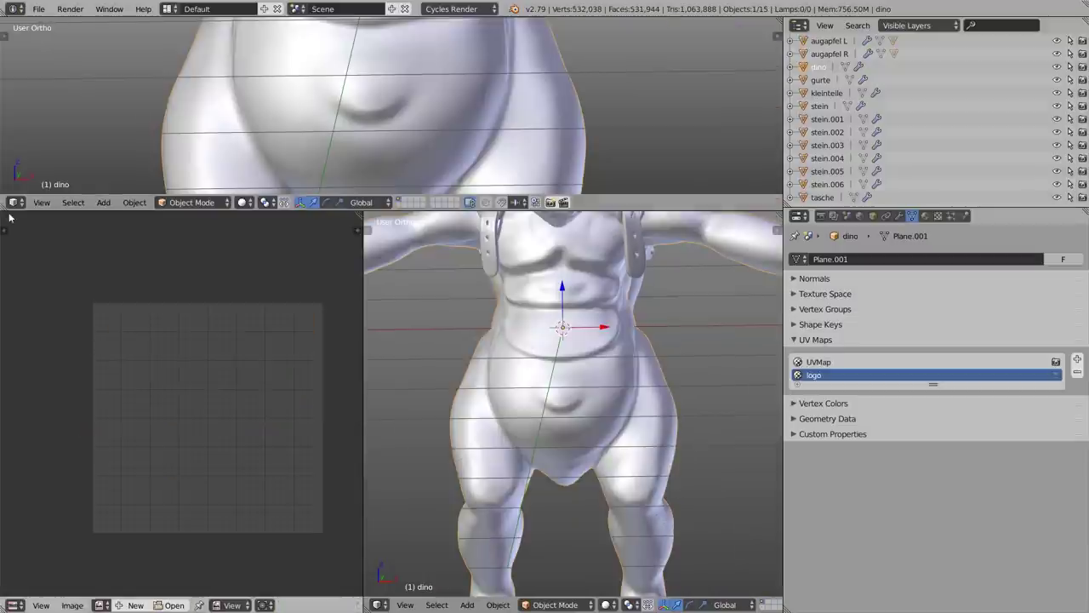
- Turn the spare 3D view above the UV editor into a Node Editor and show the dino with Material viewport shading
click(15, 201)
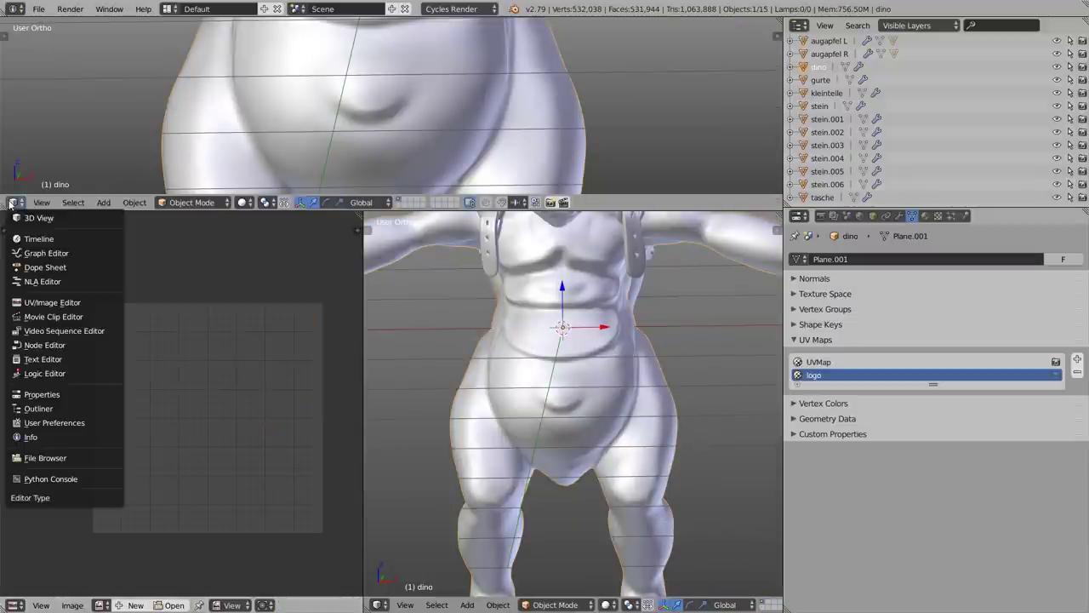
click(38, 345)
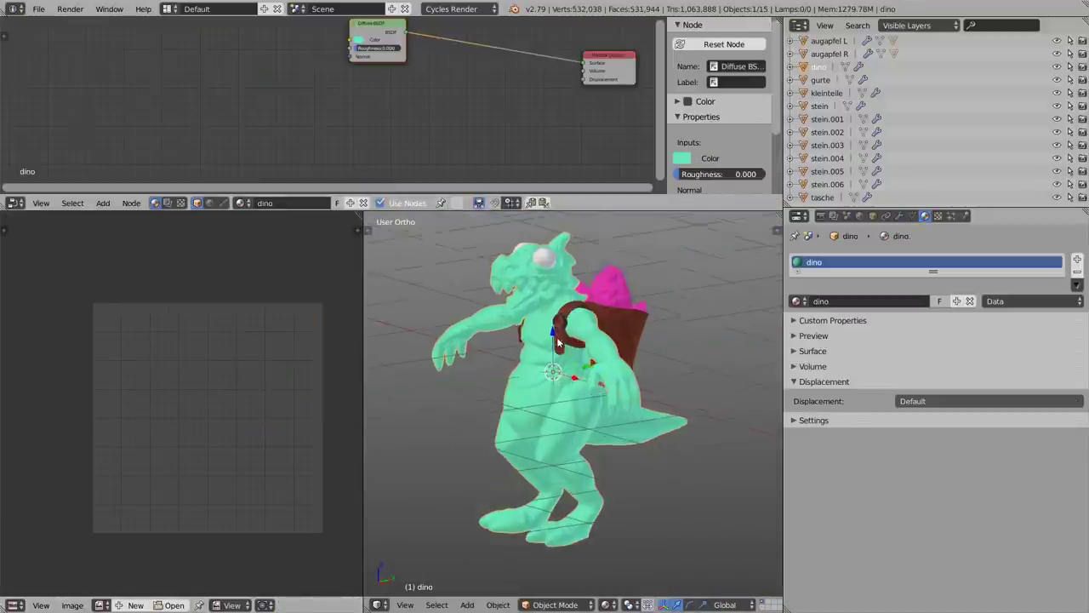
right_click(550, 415)
click(607, 604)
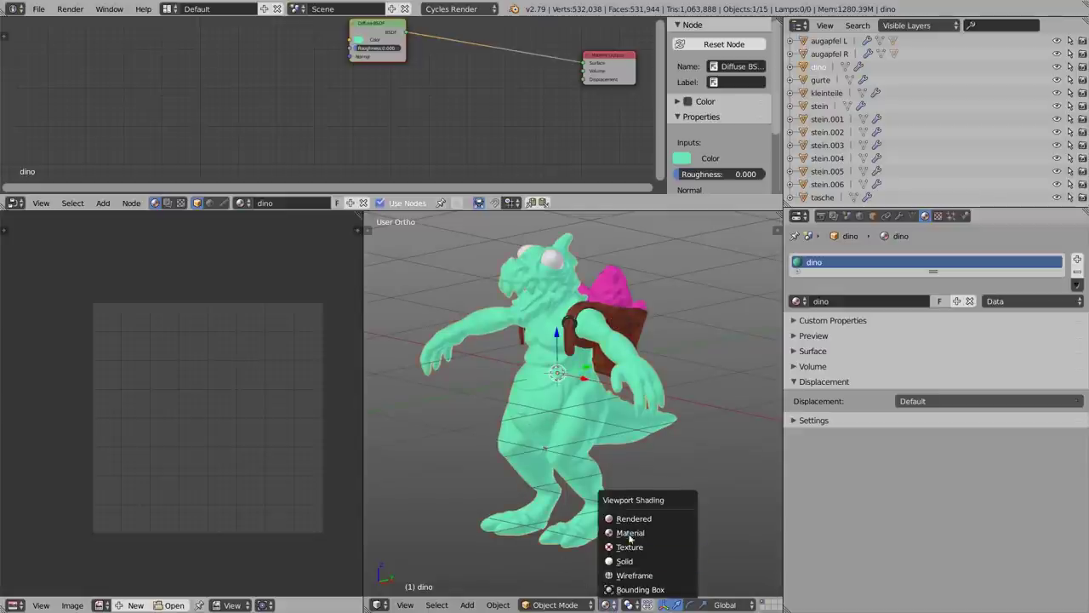
click(630, 538)
- Move the dino material's Diffuse BSDF node closer to the Material Output and hide the node properties sidebar
middle_drag(393, 33, 371, 72)
drag(370, 72, 497, 85)
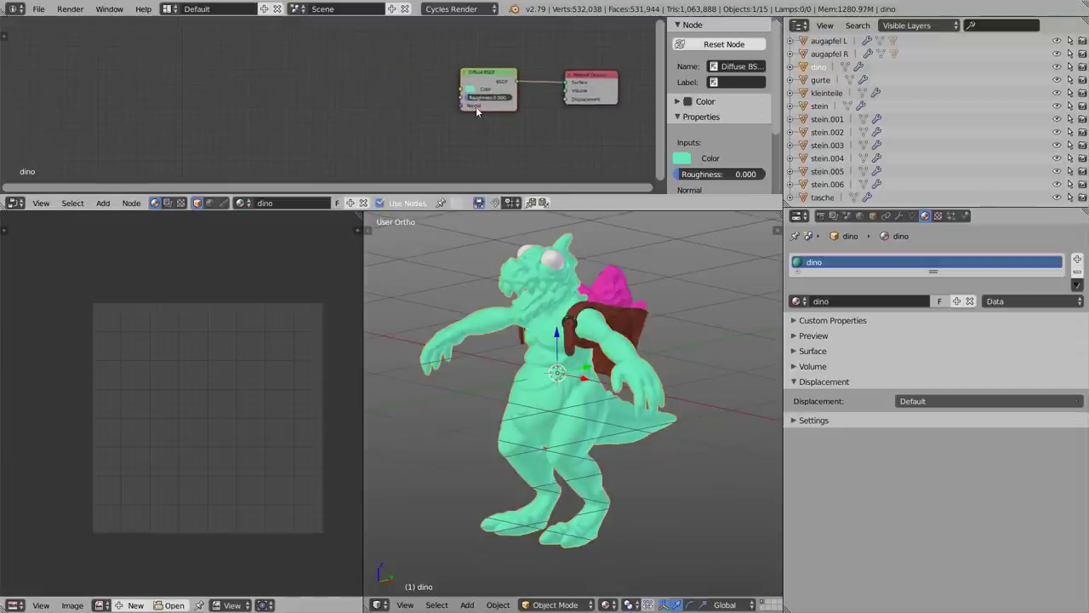
key(n)
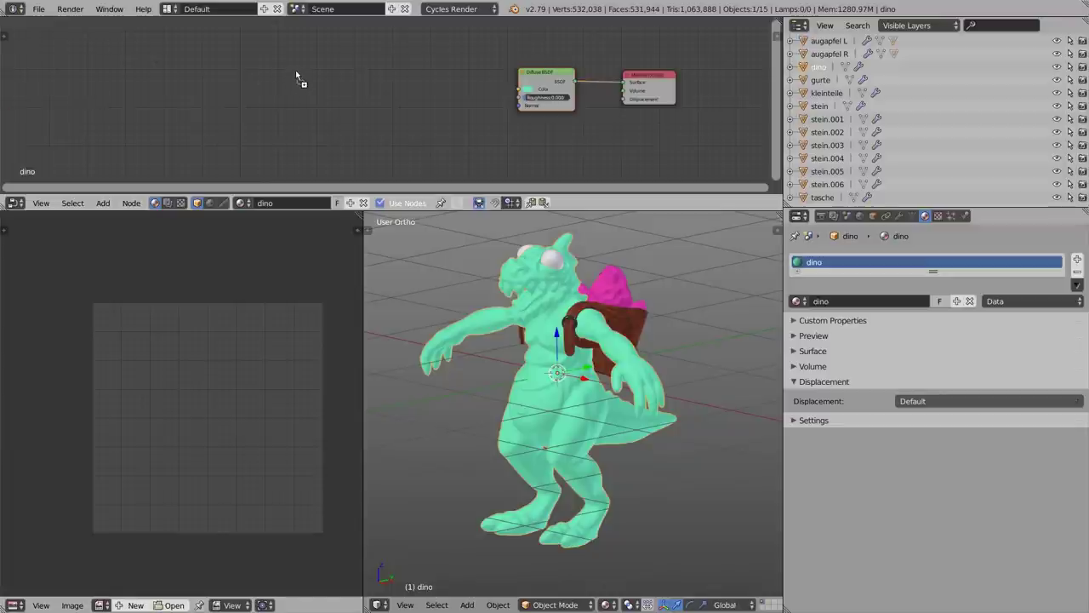
- Add an Image Texture node containing the logo image to the dino material
key(ctrl+v)
drag(329, 80, 247, 97)
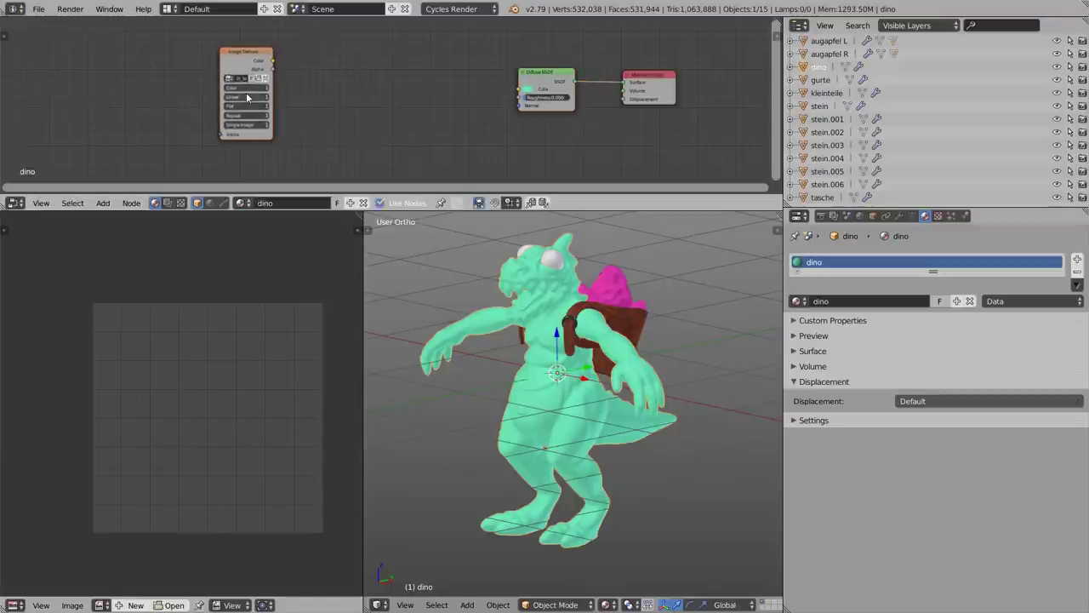
key(ctrl+z)
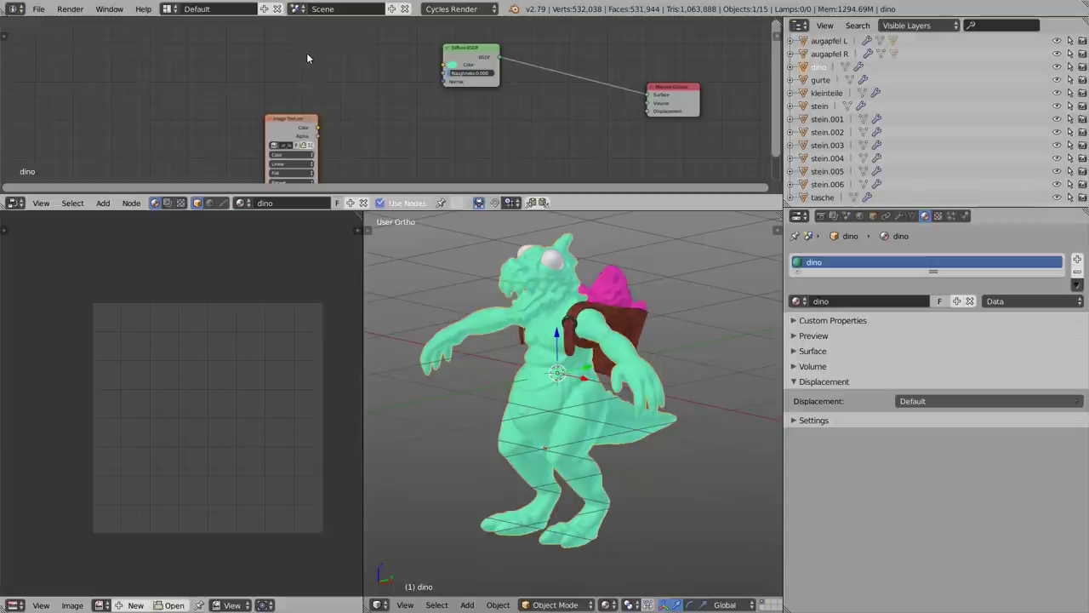
- Add a second Image Texture node with the dino texture and link its Color to the Diffuse BSDF's Color
key(ctrl+v)
drag(331, 17, 440, 81)
drag(473, 137, 473, 138)
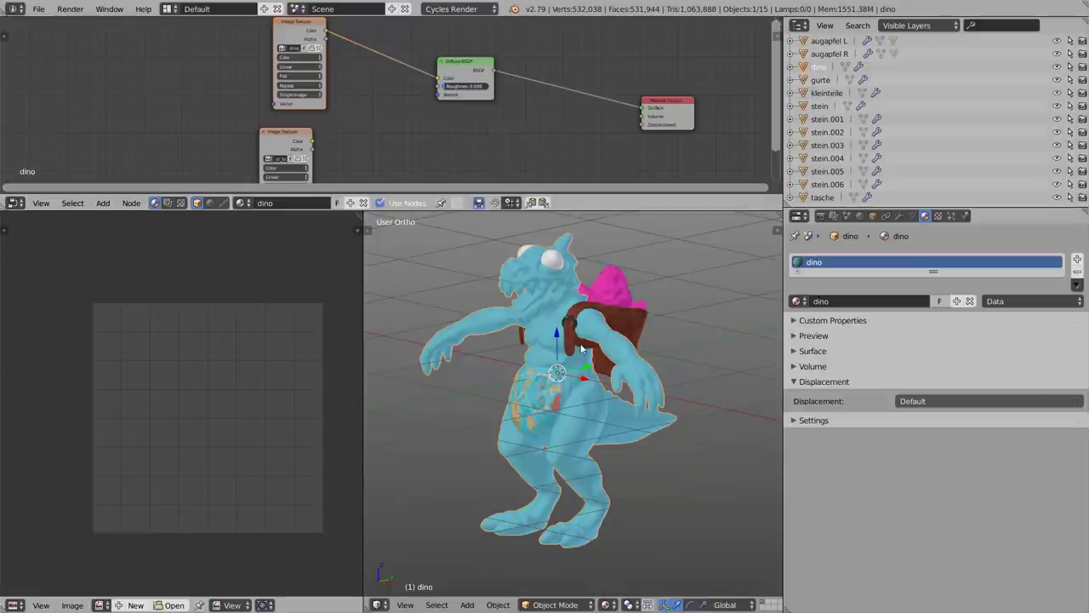
- Compare the dino texture on the UVMap and logo UV maps and leave UVMap as the active one
click(913, 216)
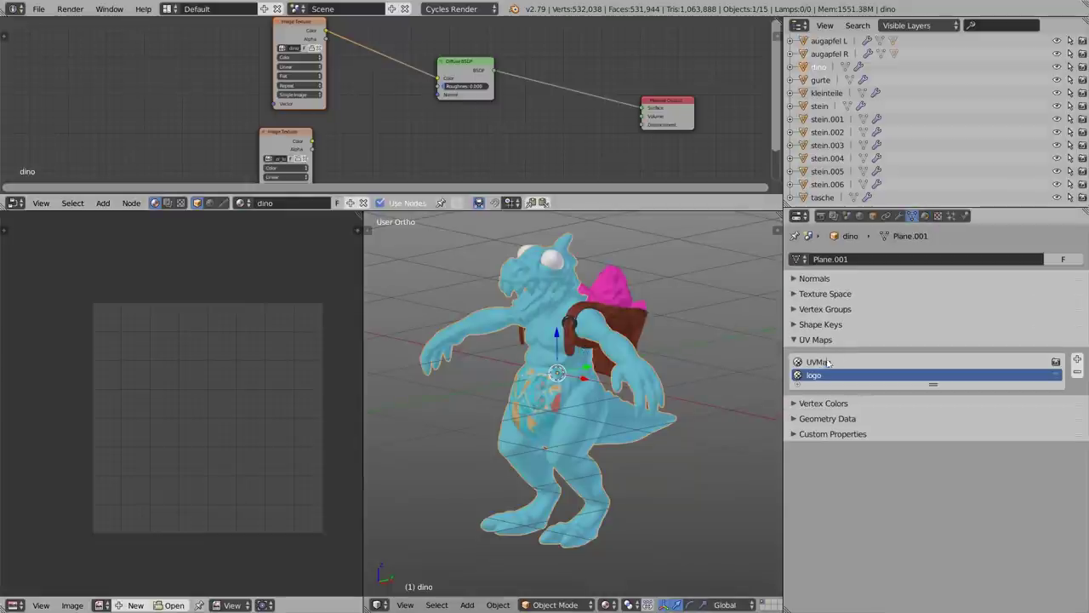
click(824, 364)
click(824, 374)
click(818, 362)
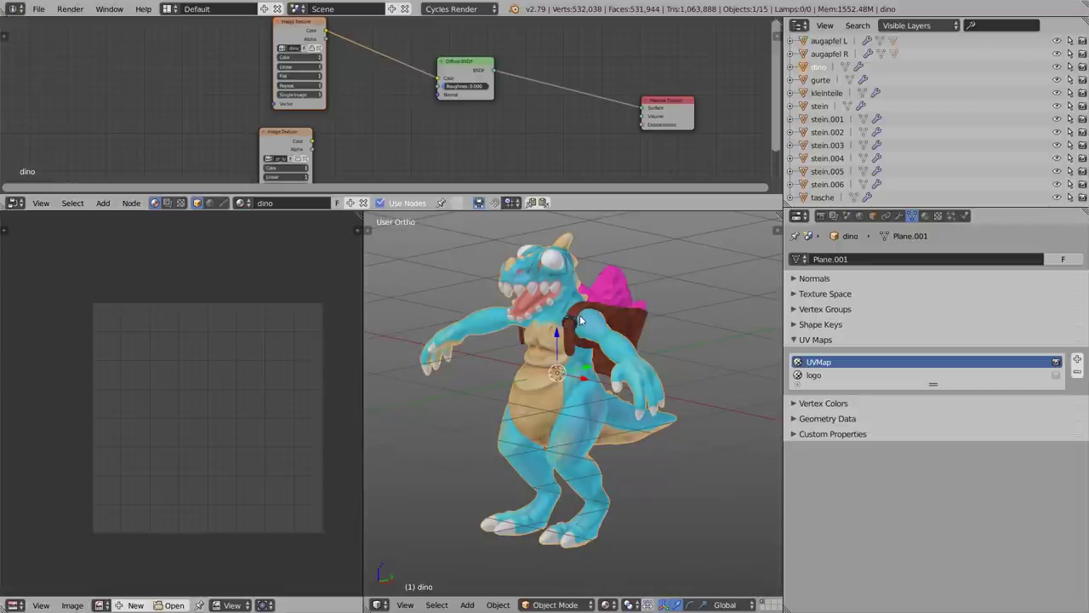
- Add a UV Map node set to UVMap and link it to the Vector input of the dino Image Texture node
key(ctrl+space)
key(shift+a)
mouse_move(292, 218)
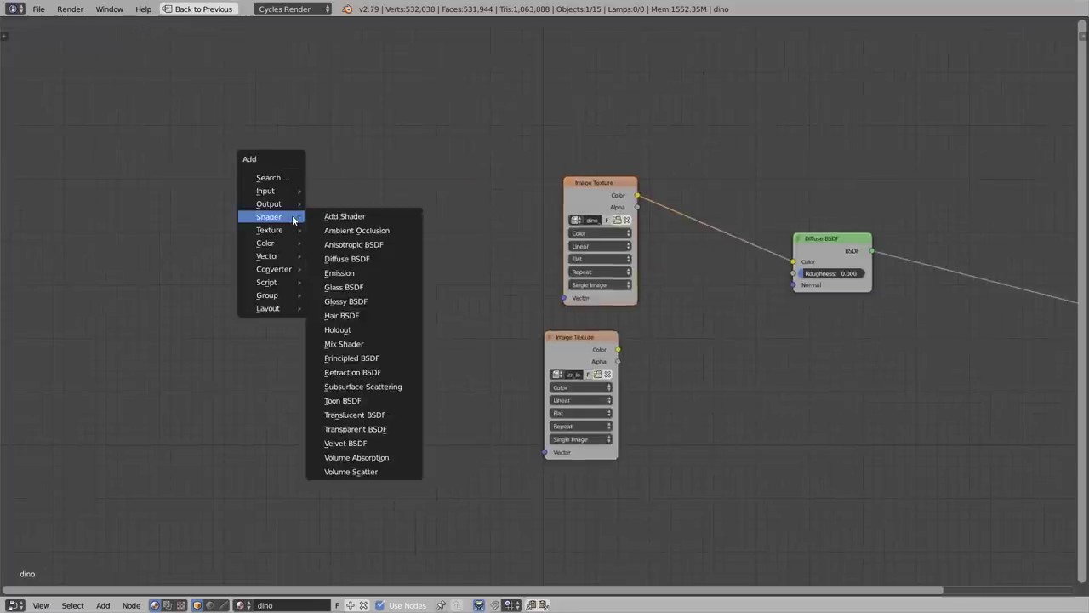
mouse_move(263, 192)
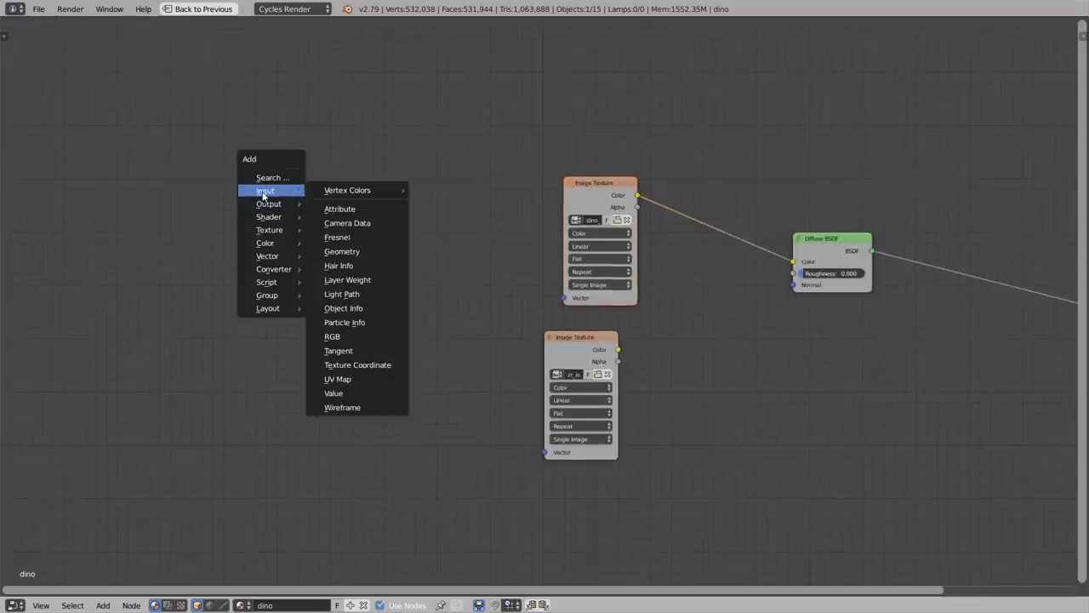
click(345, 380)
click(368, 219)
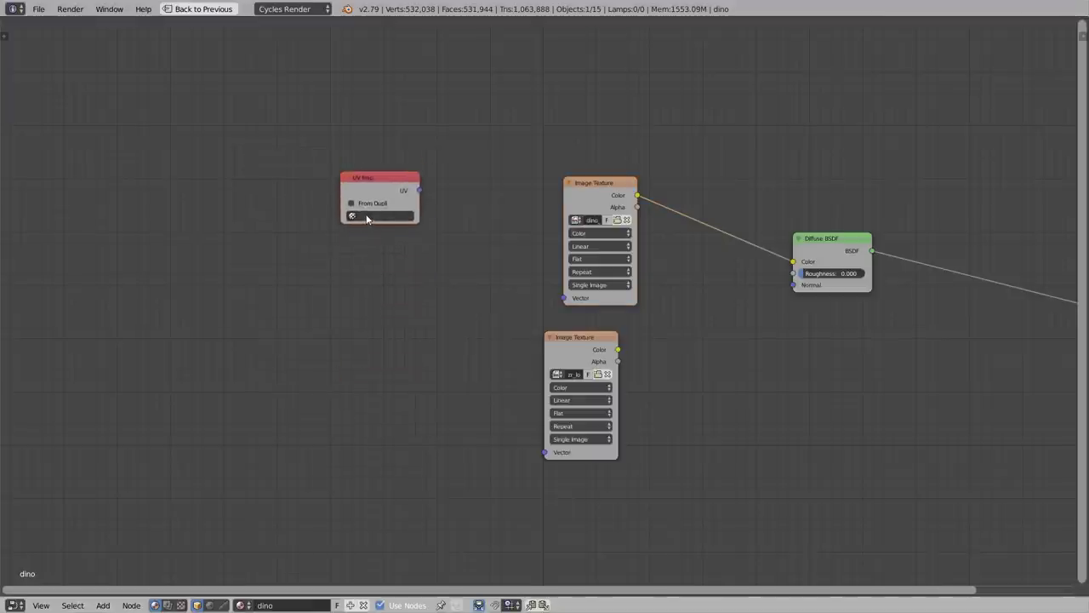
click(367, 218)
click(378, 241)
drag(419, 190, 574, 303)
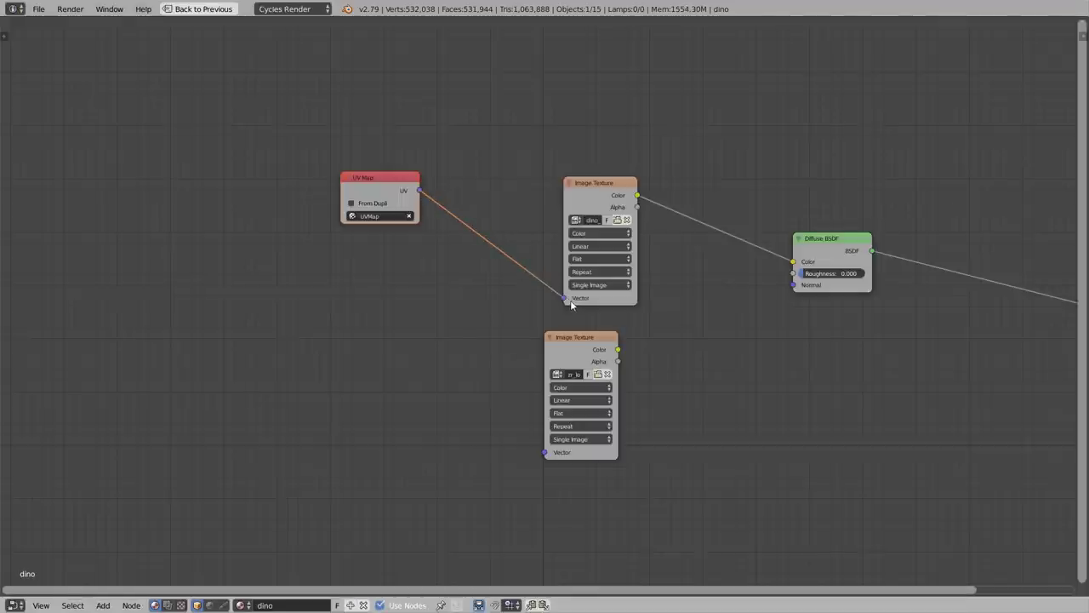
- Duplicate the UV Map node, set the copy to logo, and link it to the logo Image Texture's Vector input
key(shift+d)
click(371, 370)
click(370, 366)
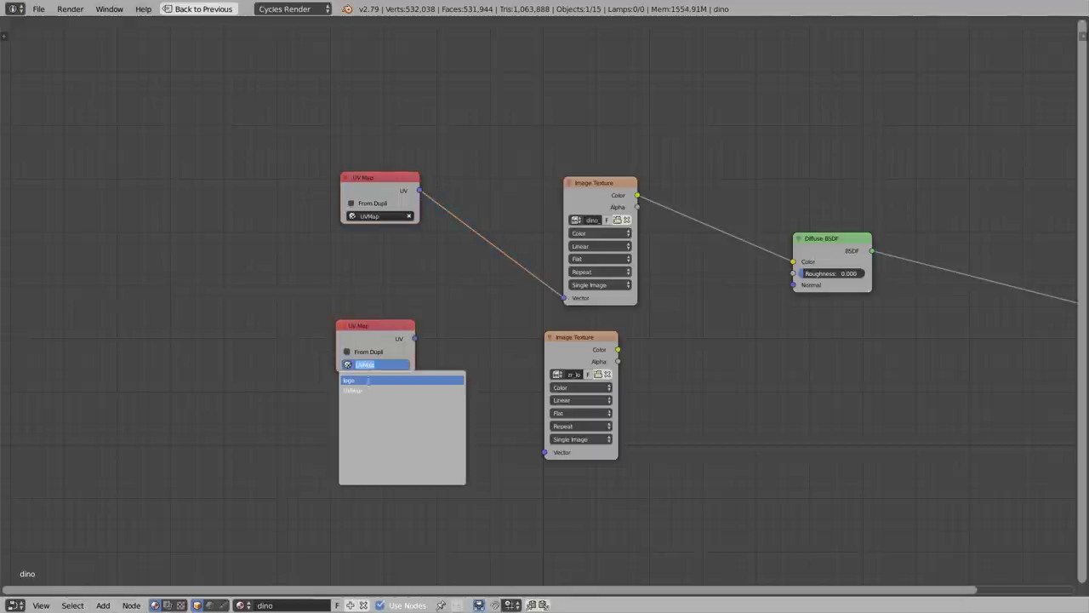
click(368, 380)
drag(414, 338, 545, 452)
key(ctrl+Up)
- Insert a MixRGB node between the dino texture and Diffuse BSDF, with the logo image's Color in Color2 and Alpha in Fac
scroll(396, 78, down, 3)
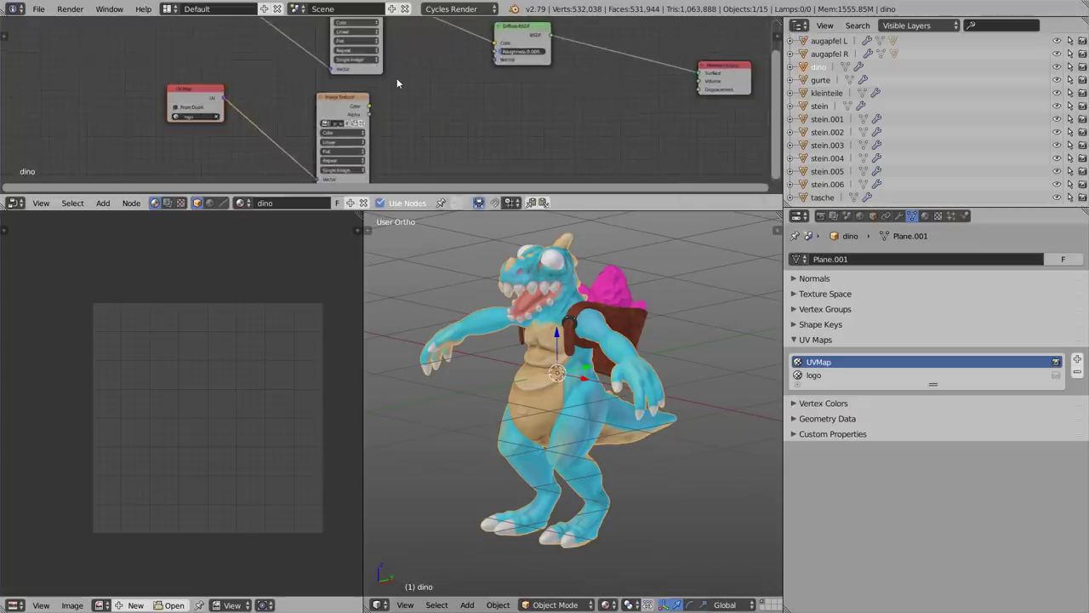
drag(453, 54, 526, 58)
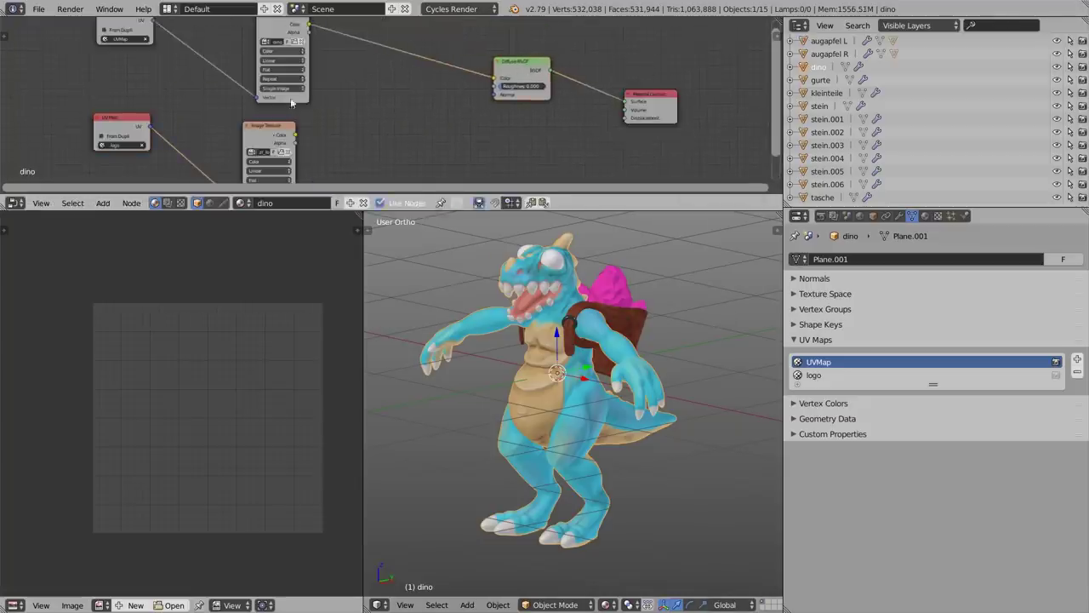
key(shift+a)
mouse_move(391, 160)
click(428, 228)
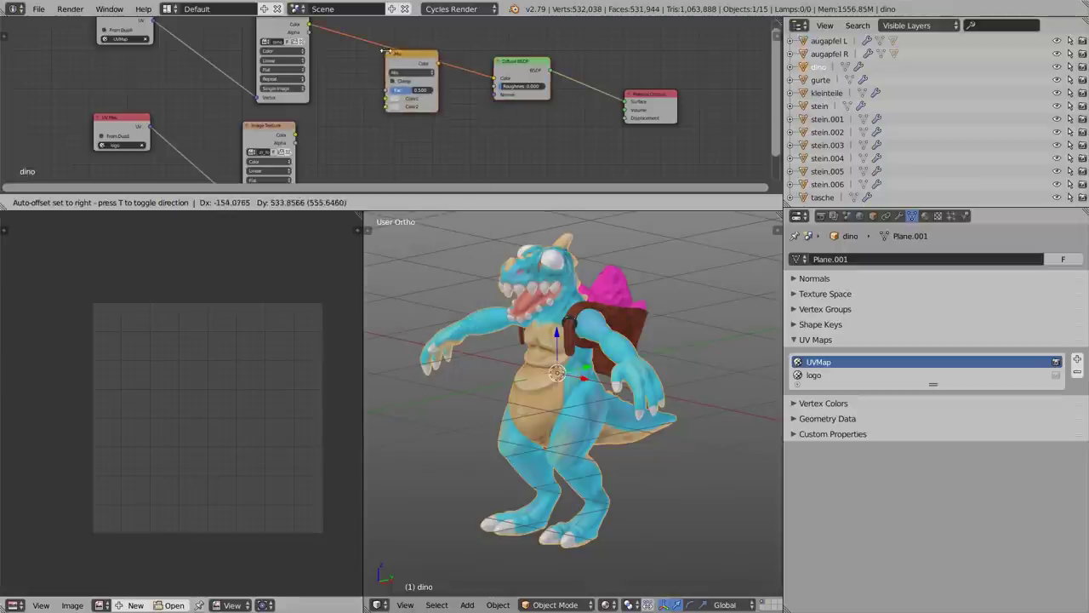
click(412, 85)
drag(294, 134, 390, 106)
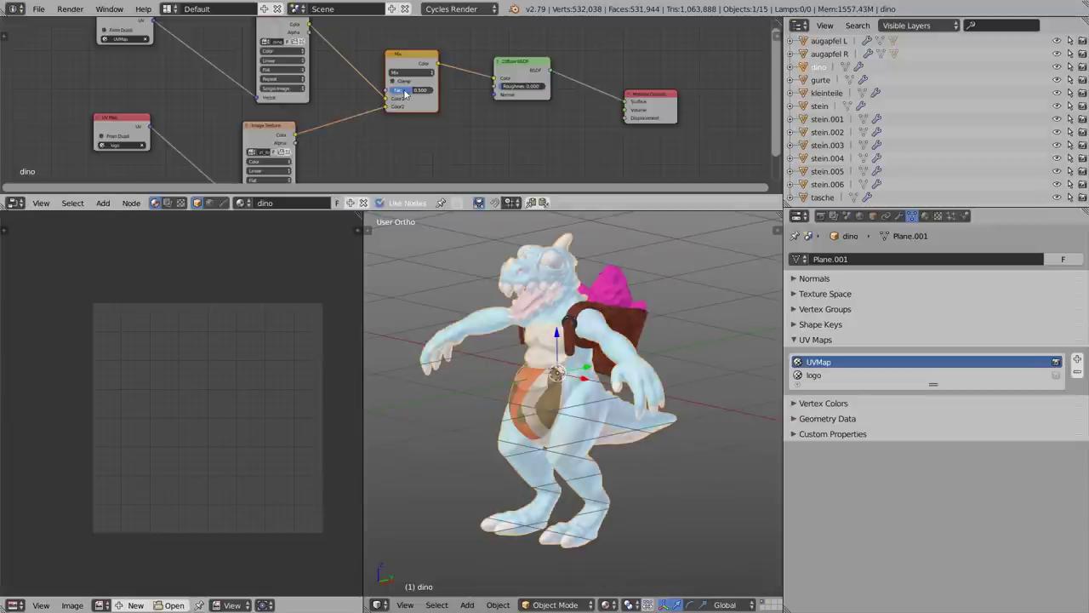
drag(296, 143, 387, 90)
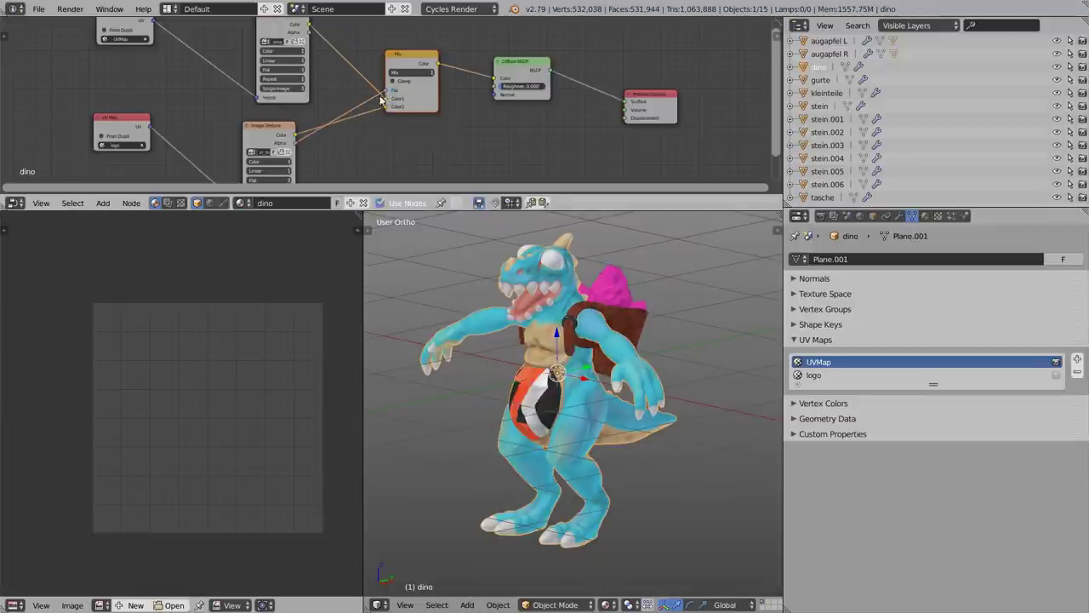
- Make the logo UV map active and enter Edit Mode on the dino to show the belly's UV island
middle_drag(527, 396, 576, 401)
scroll(576, 401, up, 4)
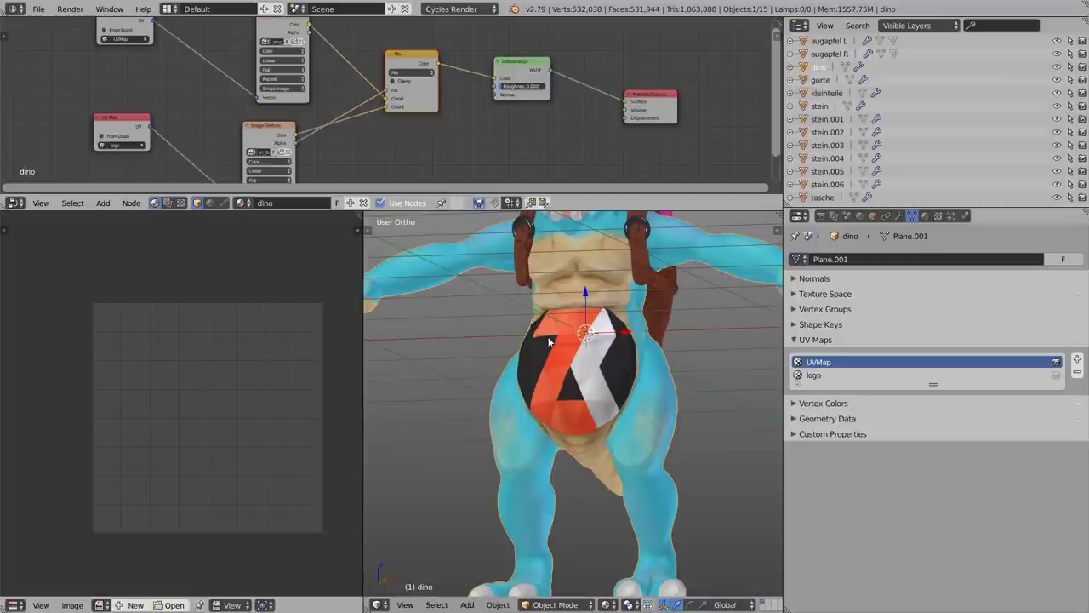
click(814, 375)
key(Tab)
click(695, 360)
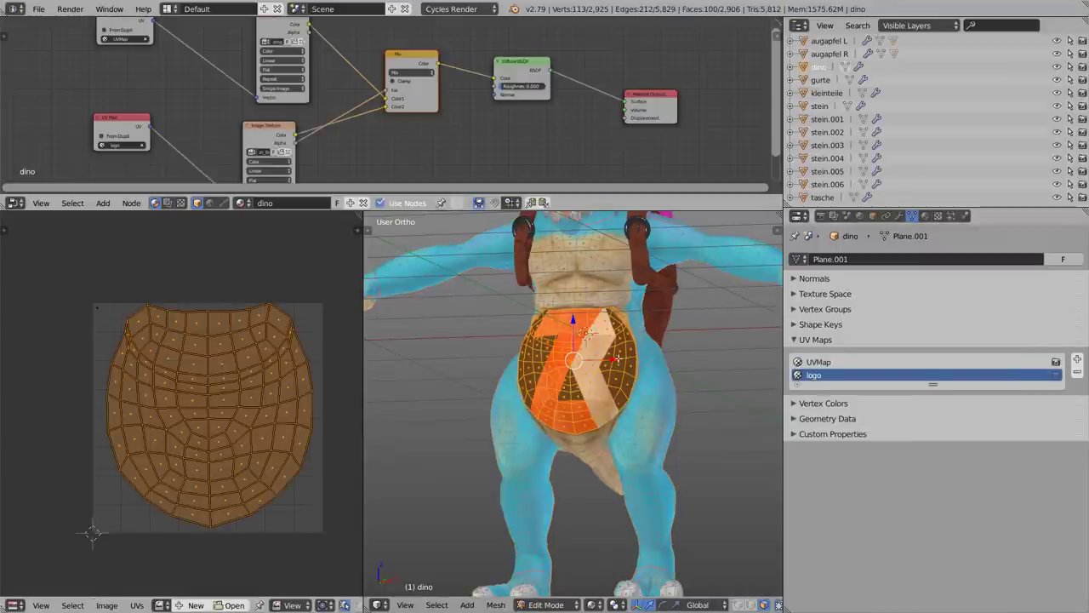
- Enlarge the belly's UV island beyond the texture bounds, stretch it along Y, and scale it uniformly by about 0.82
key(s)
click(451, 432)
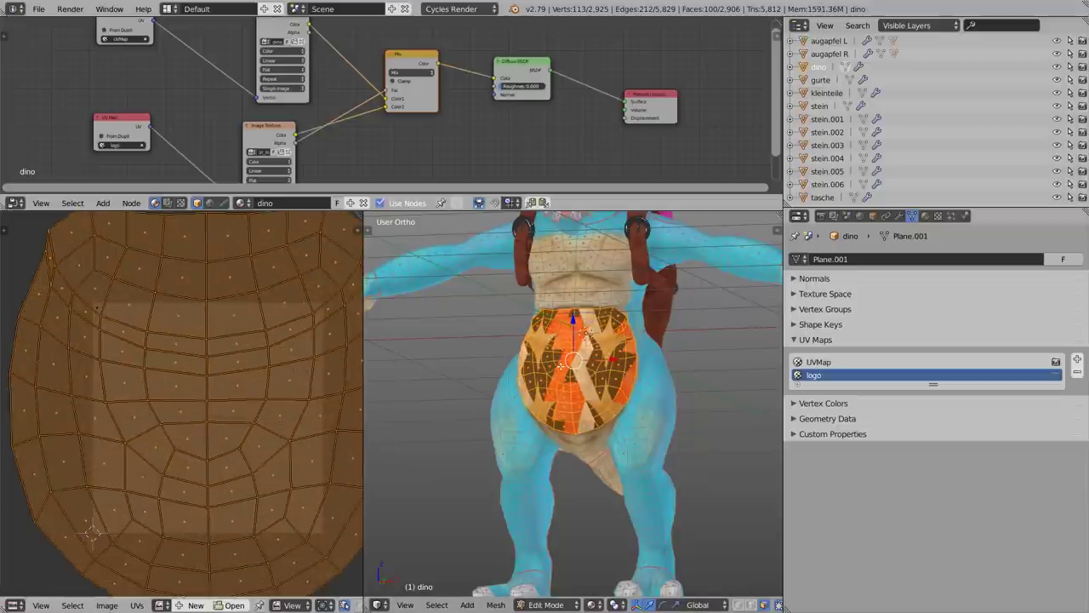
key(s)
key(y)
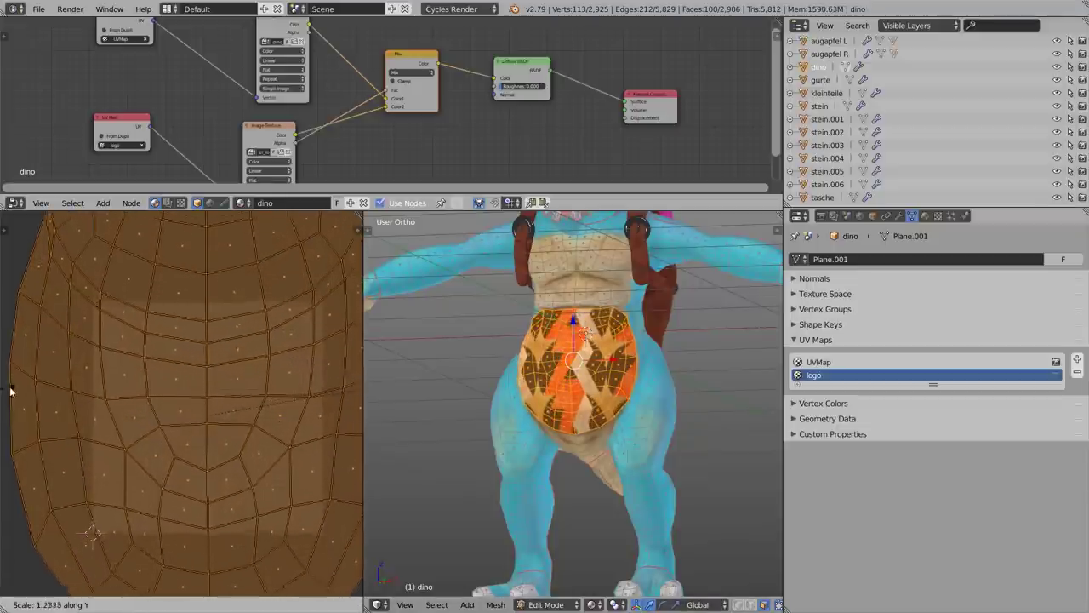
key(y)
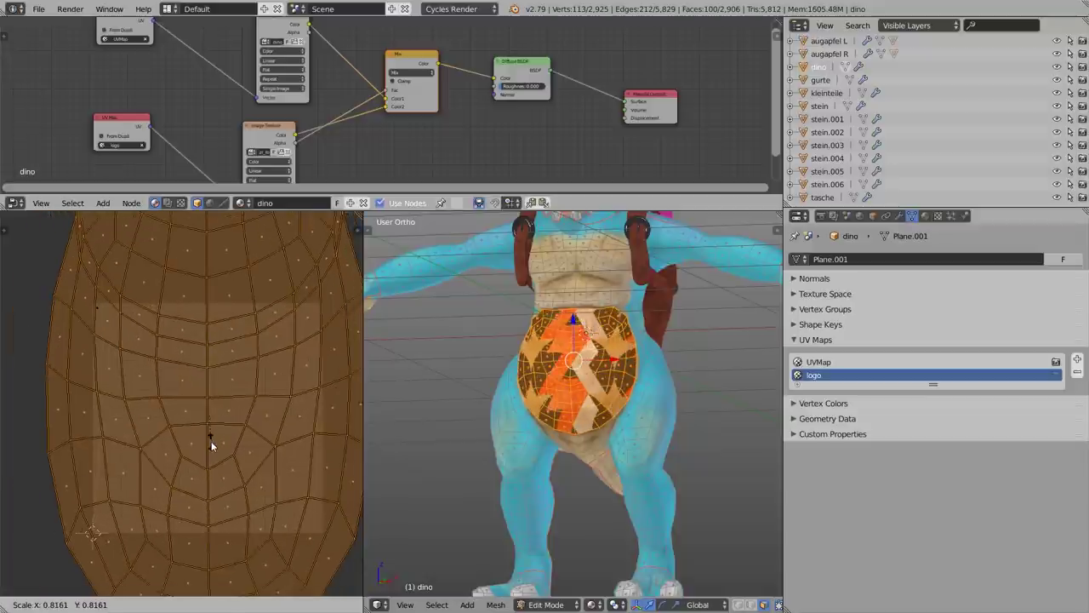
click(211, 441)
middle_drag(578, 426, 579, 400)
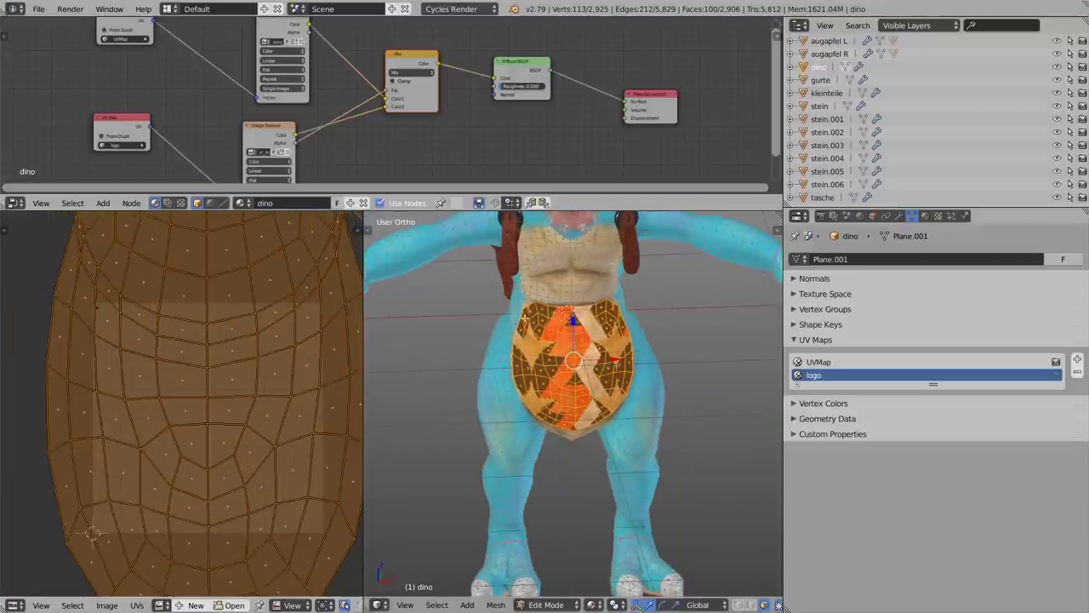
middle_drag(635, 326, 546, 304)
- Set the logo Image Texture node's extension to Clip instead of repeating the image
scroll(318, 63, up, 3)
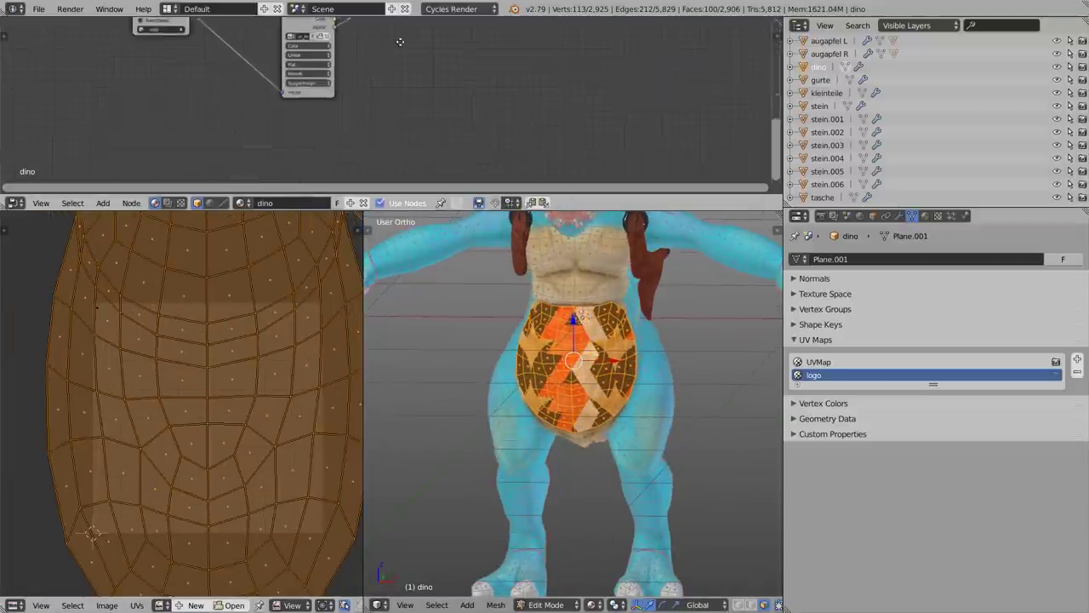
scroll(317, 63, up, 1)
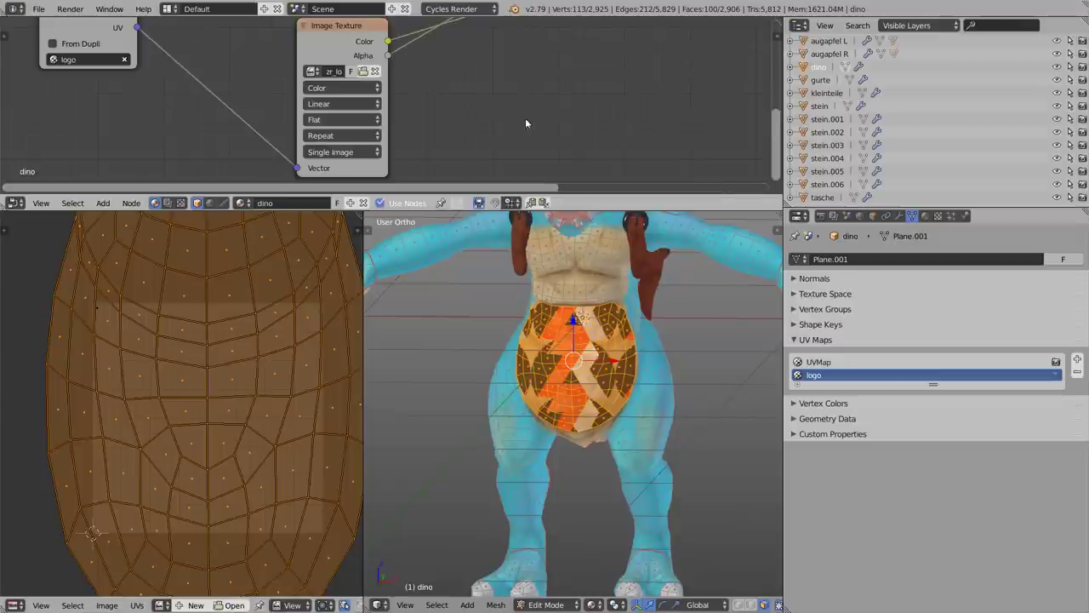
click(329, 137)
click(321, 95)
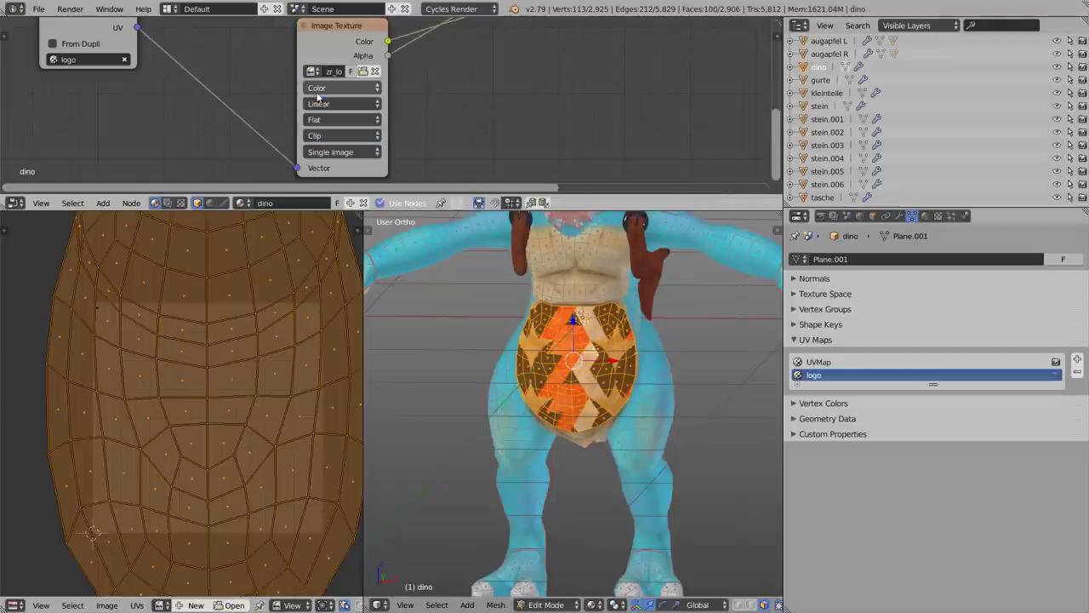
- Return the dino to Object Mode, check the logo on the belly, and remove the logo UV map
key(Tab)
click(553, 345)
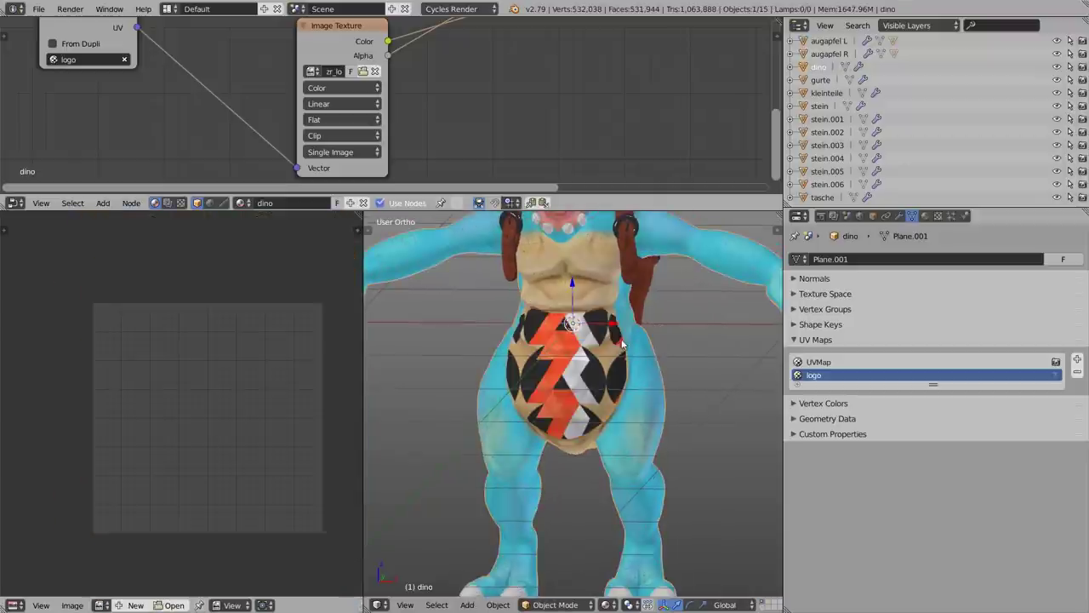
scroll(569, 414, up, 2)
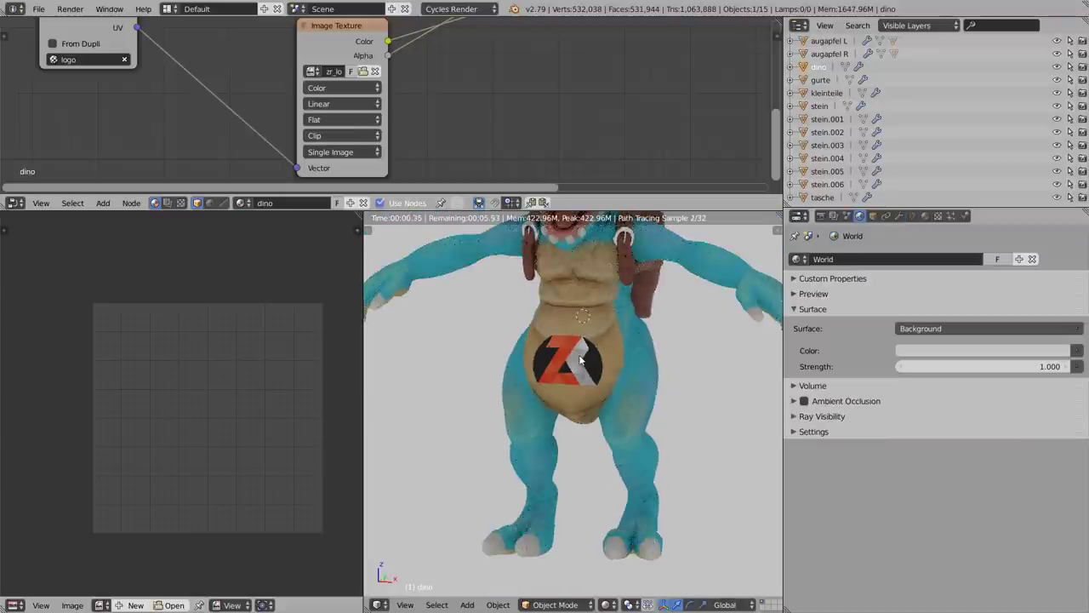
click(912, 215)
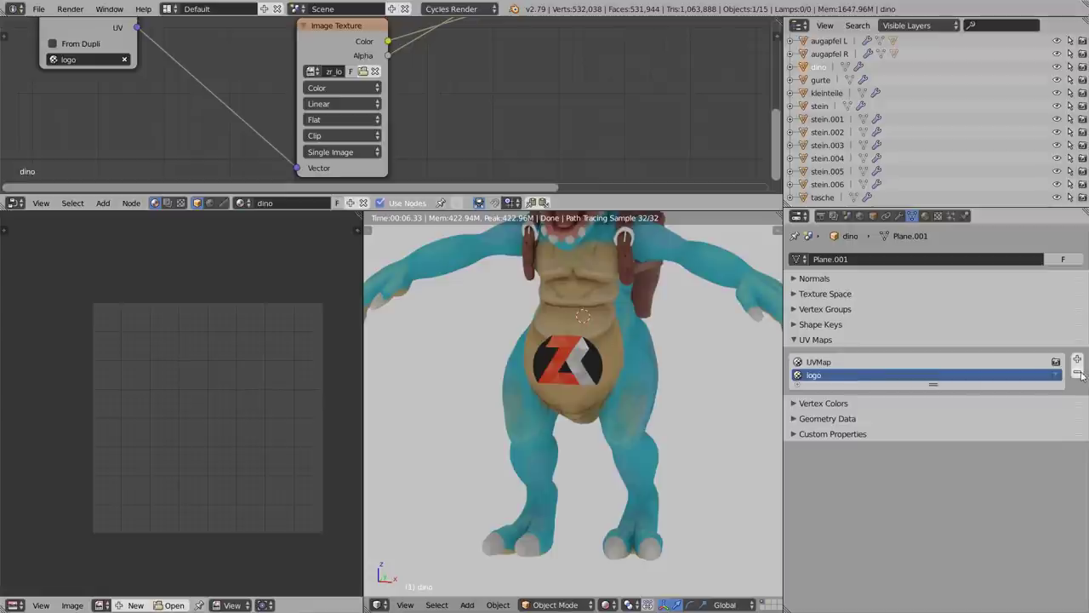
click(1078, 375)
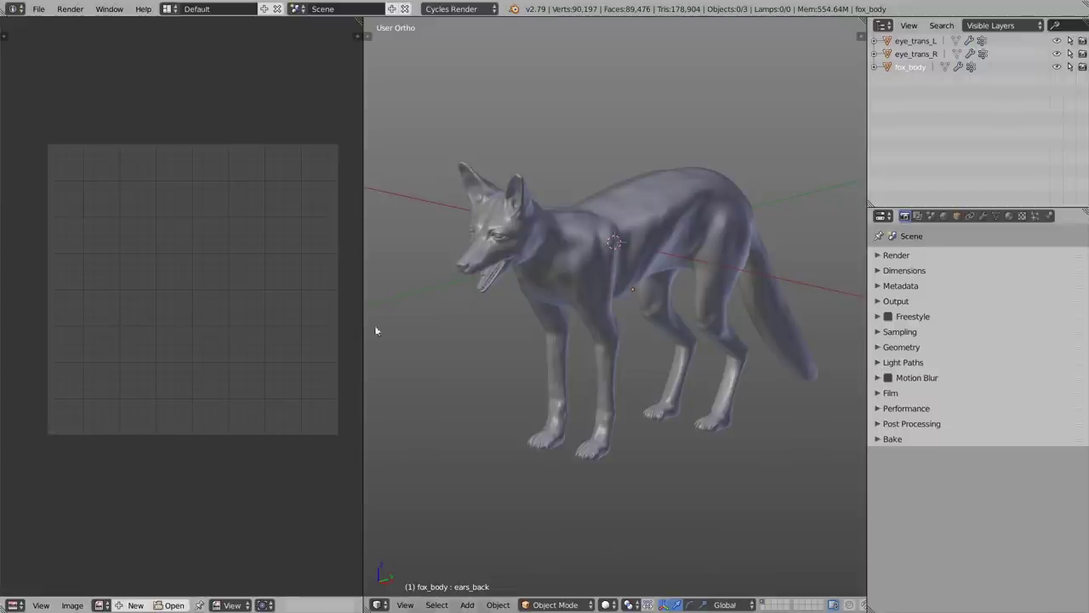
- Select the fox's eye_trans_R object and enter Edit Mode to show its UV layout
scroll(503, 265, up, 3)
scroll(503, 265, up, 1)
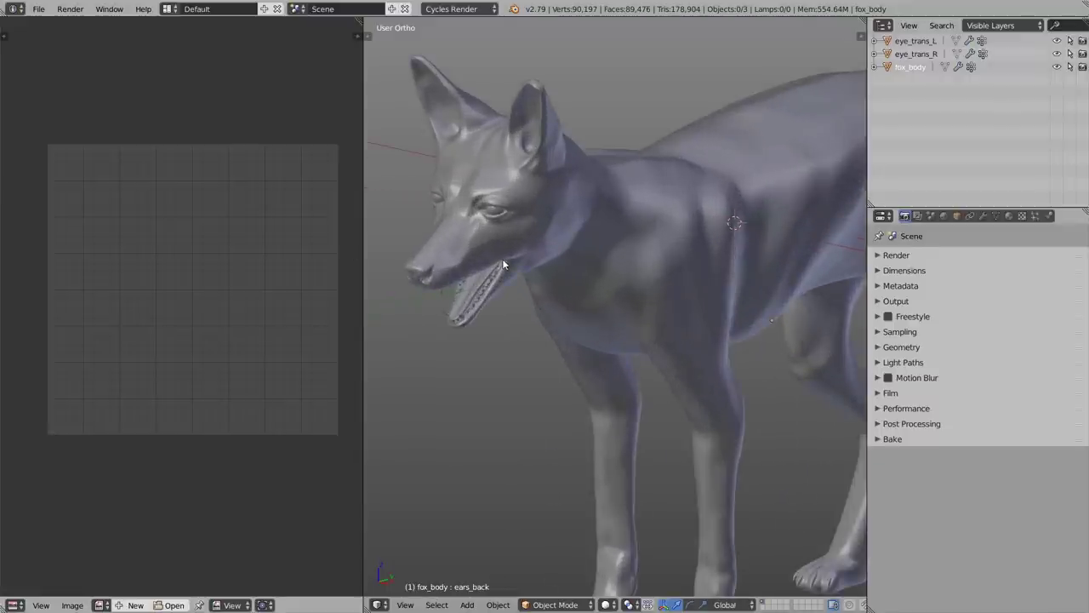
right_click(634, 255)
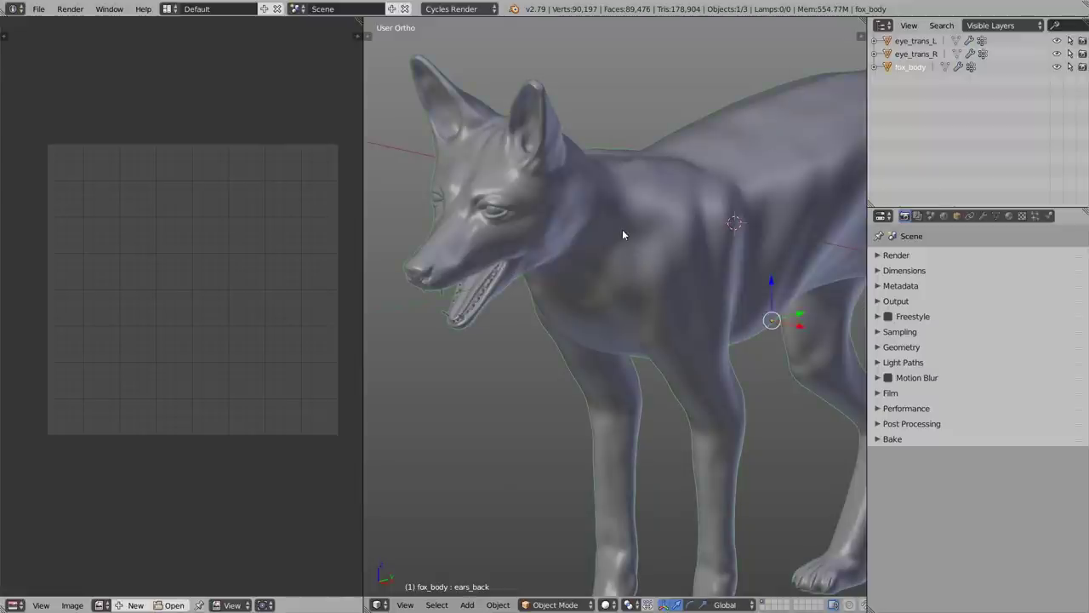
right_click(491, 208)
key(Tab)
click(554, 213)
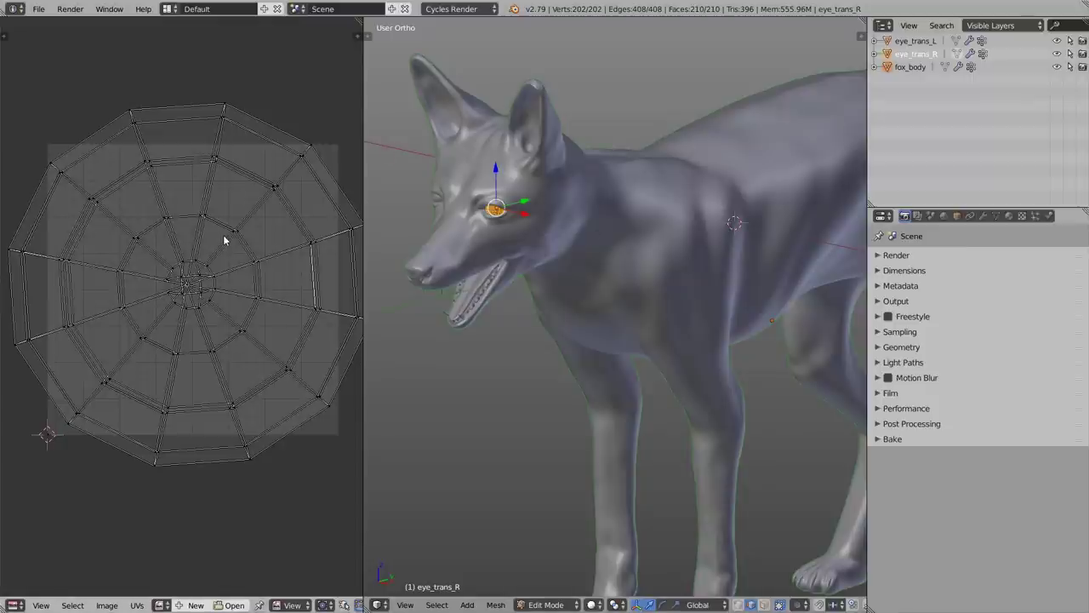
- Enable Draw Other Objects in the UV editor with the filter set to All, and show the eye's material settings
key(n)
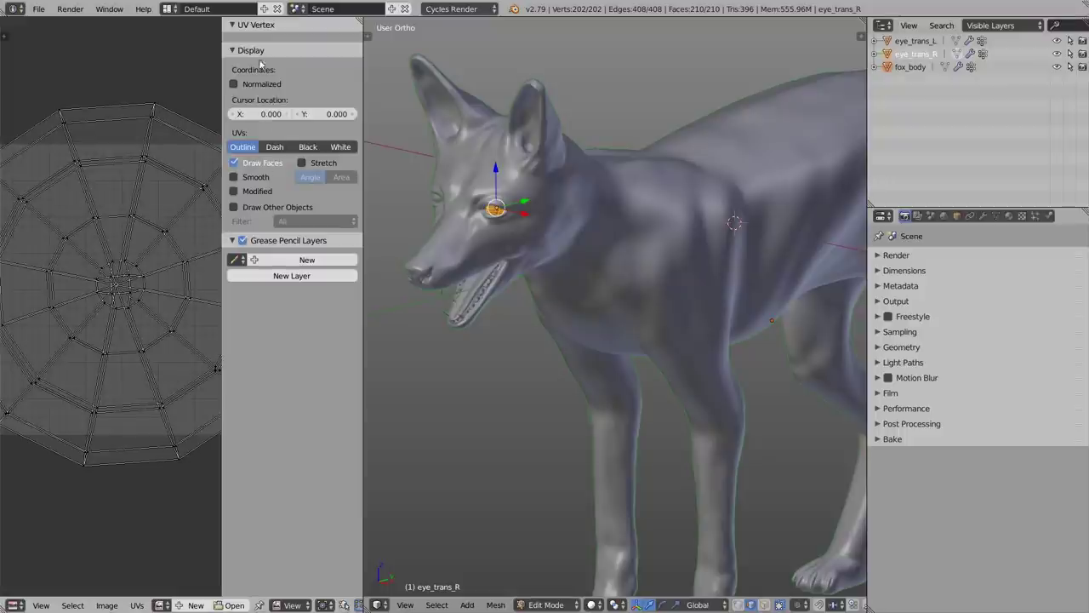
click(234, 208)
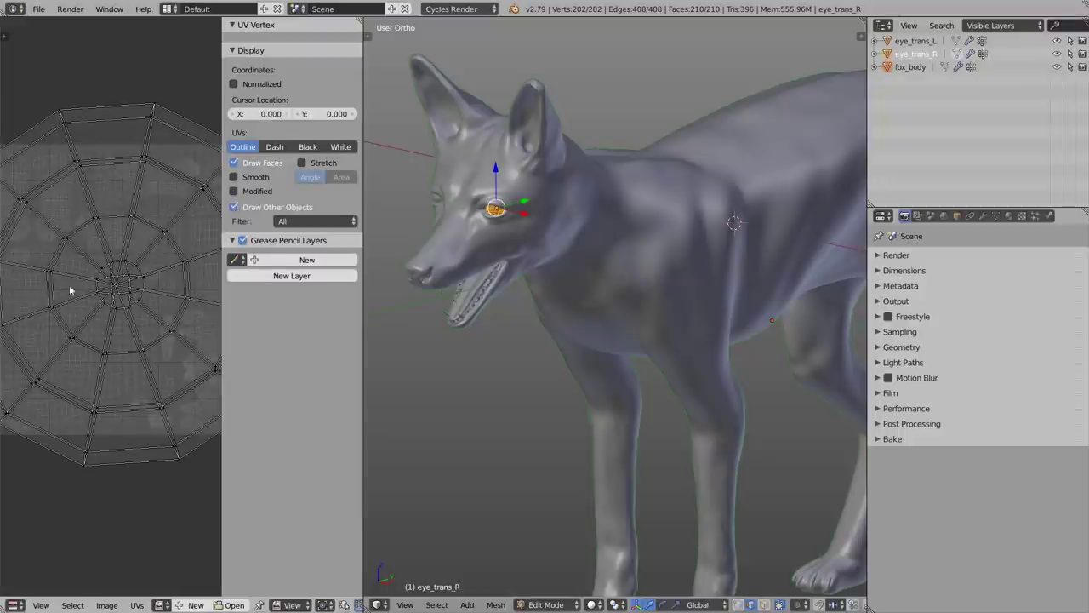
click(302, 223)
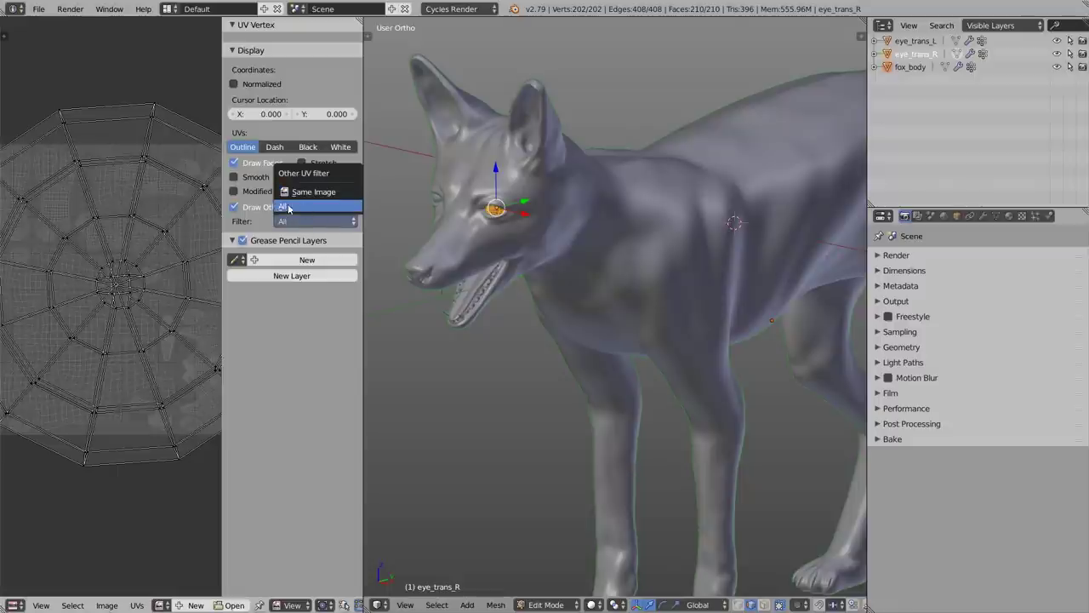
click(283, 207)
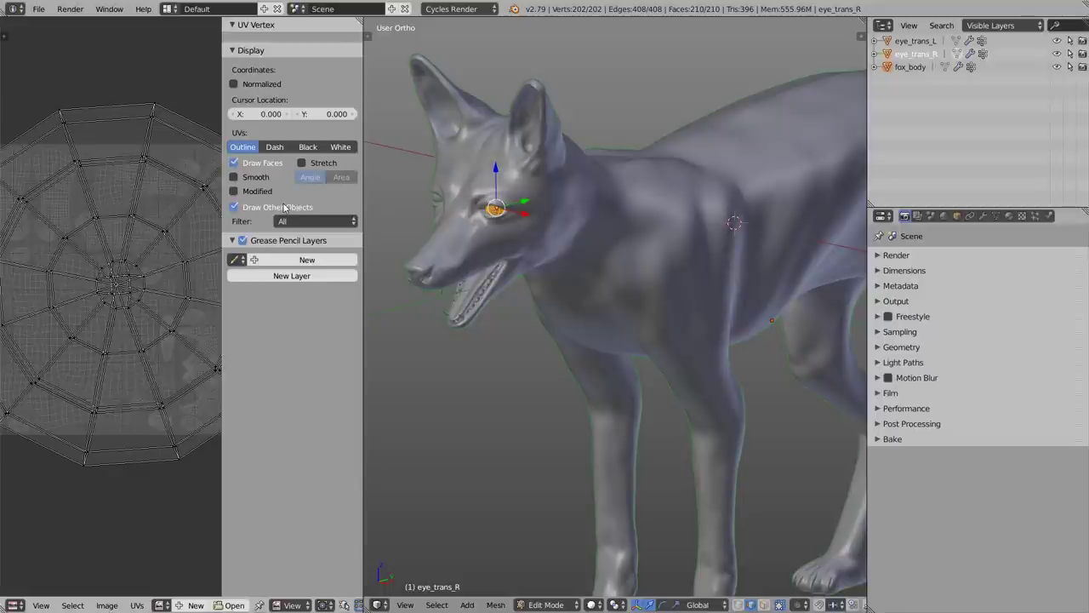
click(1009, 215)
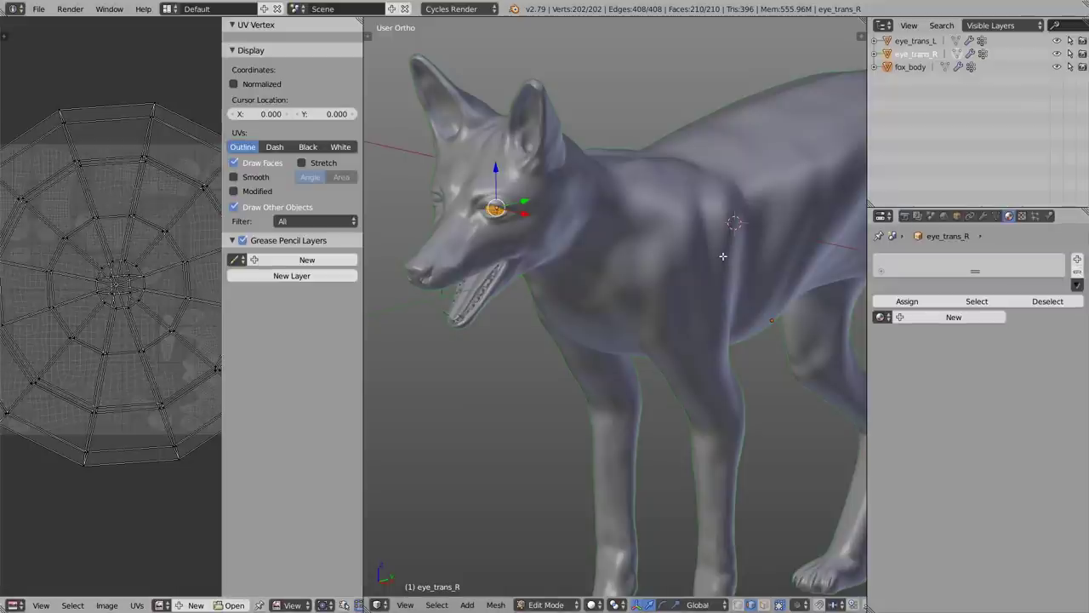
- Maximize the UV editor, scale all of the eye's UVs down, and move them into a gap between the fox body's islands
key(shift+space)
key(a)
key(s)
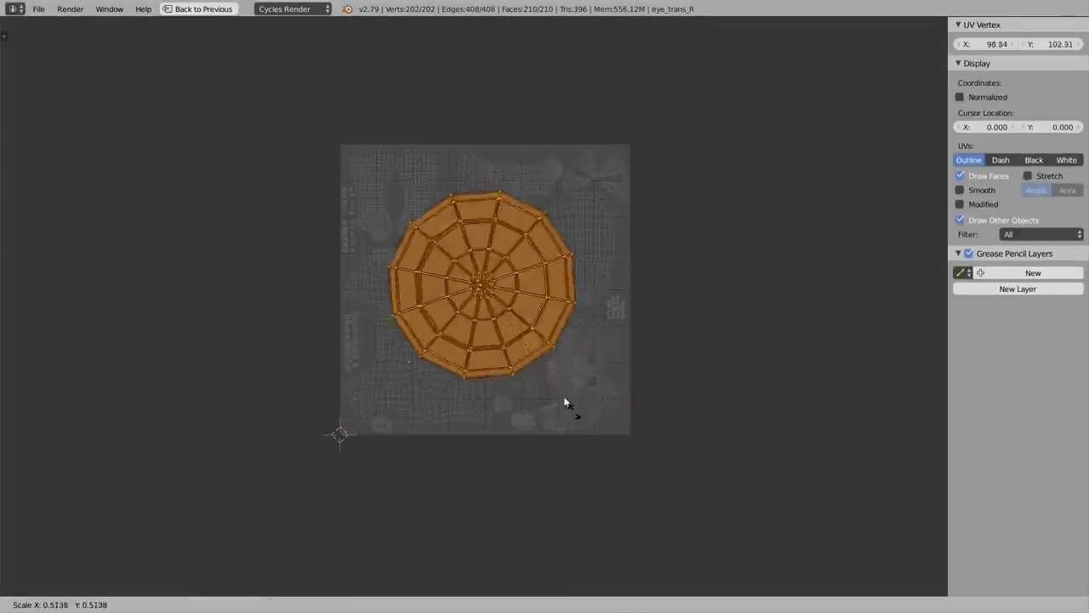
click(507, 310)
scroll(507, 310, up, 4)
key(g)
key(s)
key(g)
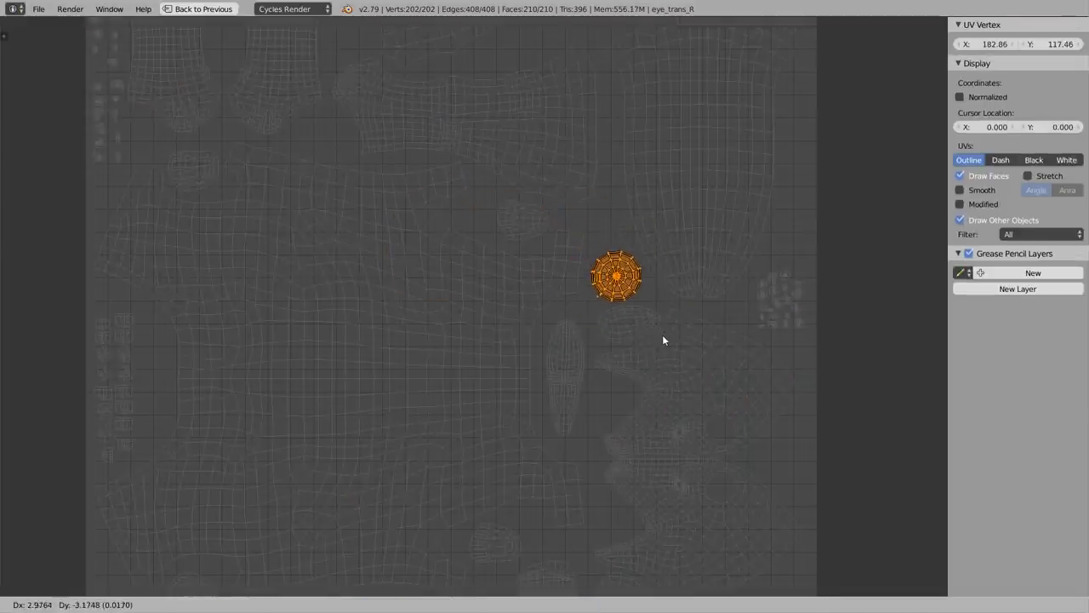
click(663, 340)
scroll(665, 344, down, 3)
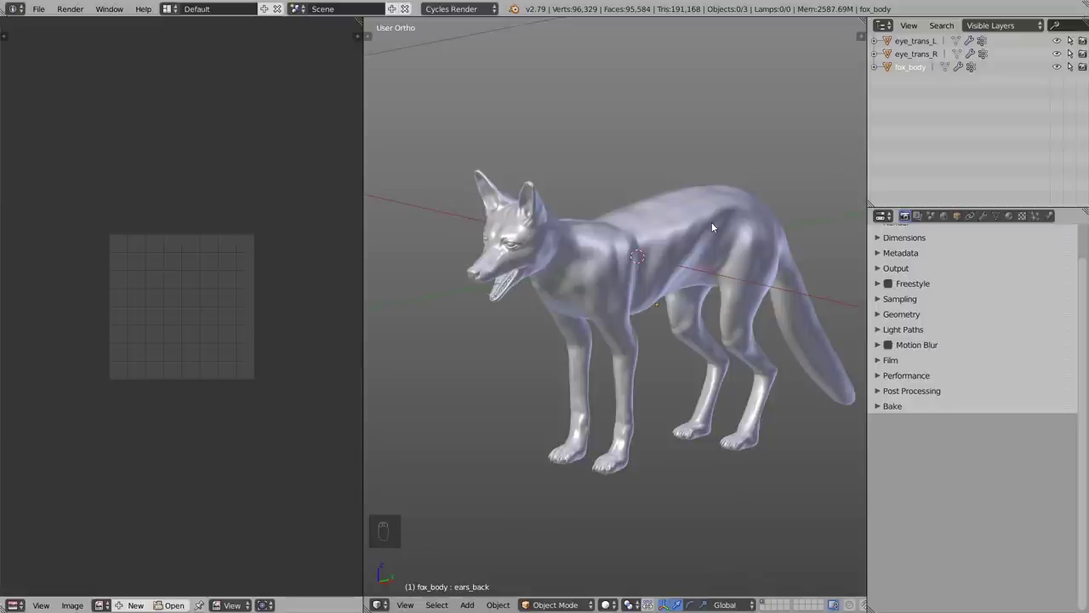
- Search the add-ons in the user preferences for "text" and enable UV: Texture Atlas
key(ctrl+alt+u)
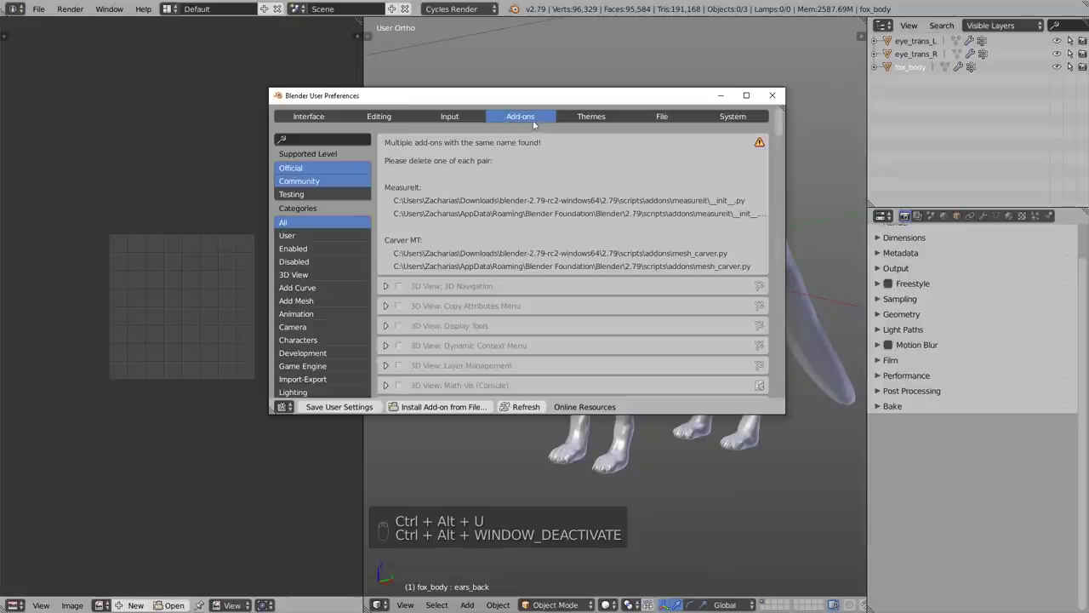
click(324, 141)
text(text)
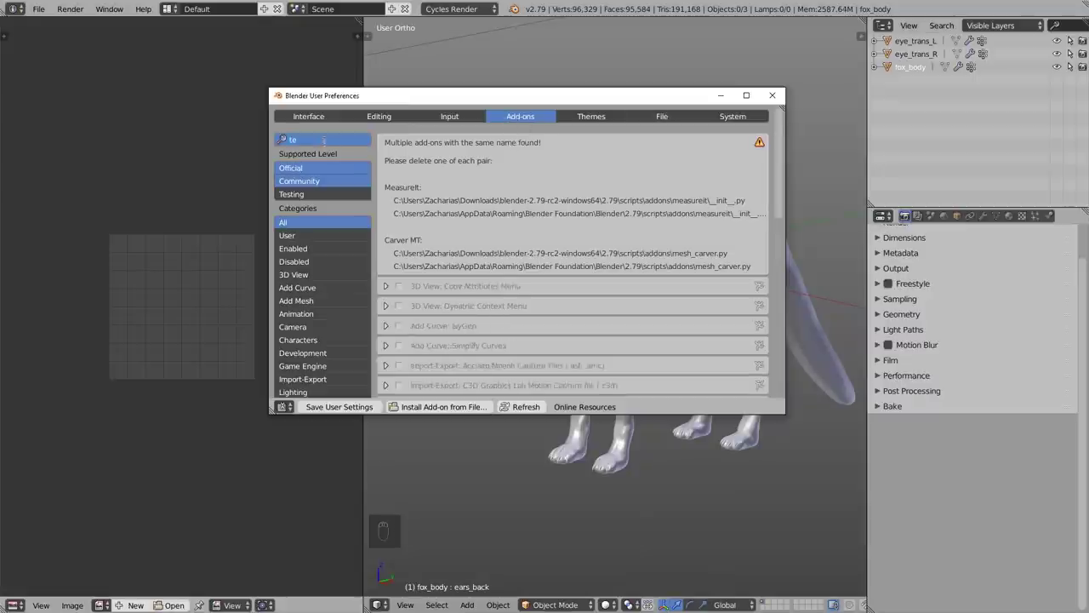
click(398, 326)
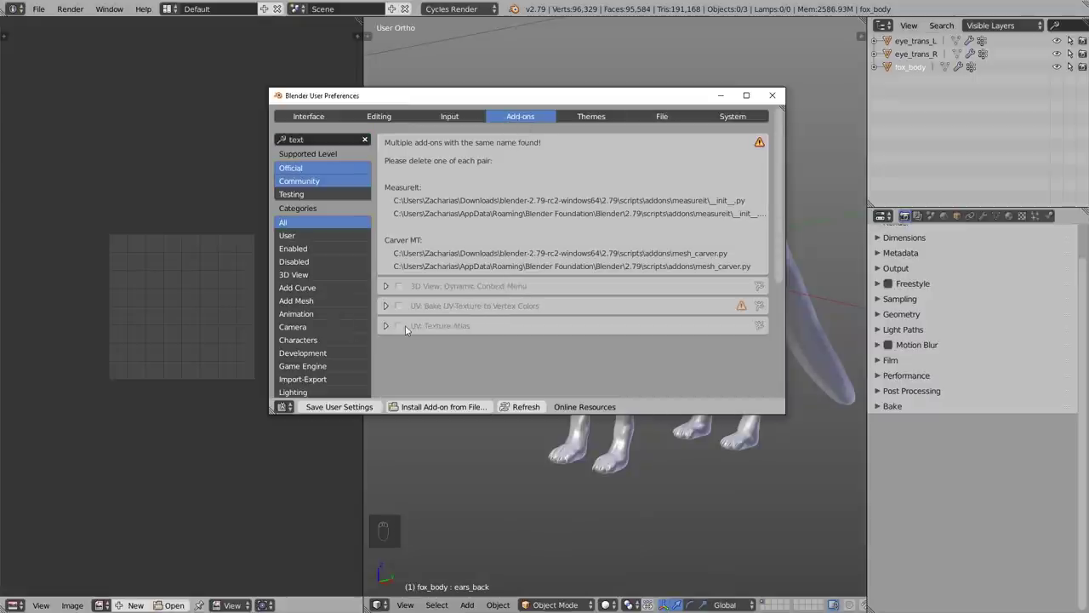
click(398, 326)
- Expand the Texture Atlas add-on's details, save the user settings, and close the preferences
scroll(399, 324, down, 4)
click(384, 235)
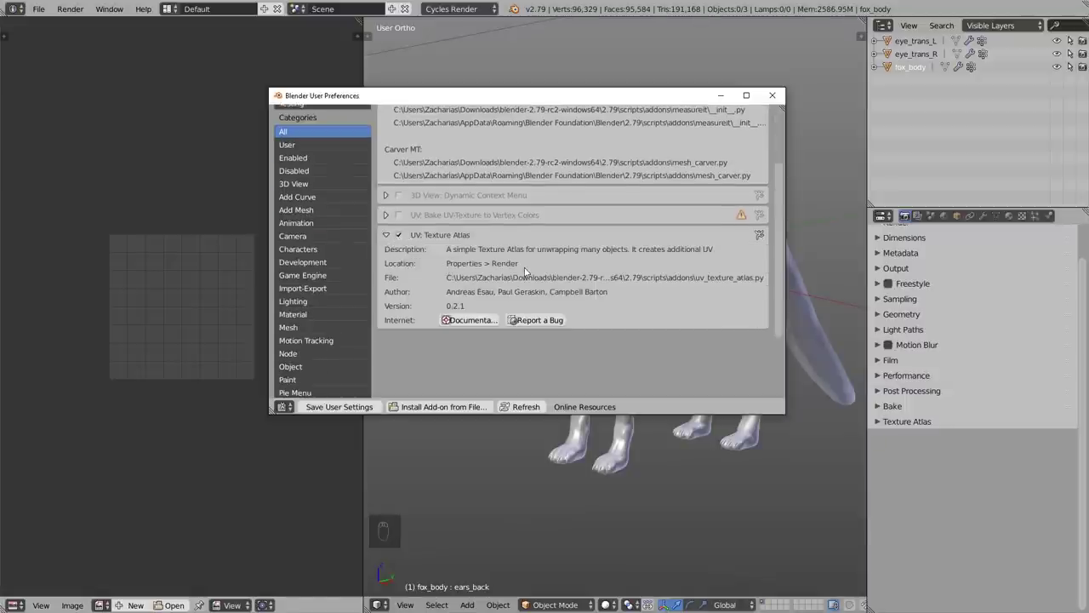
click(337, 407)
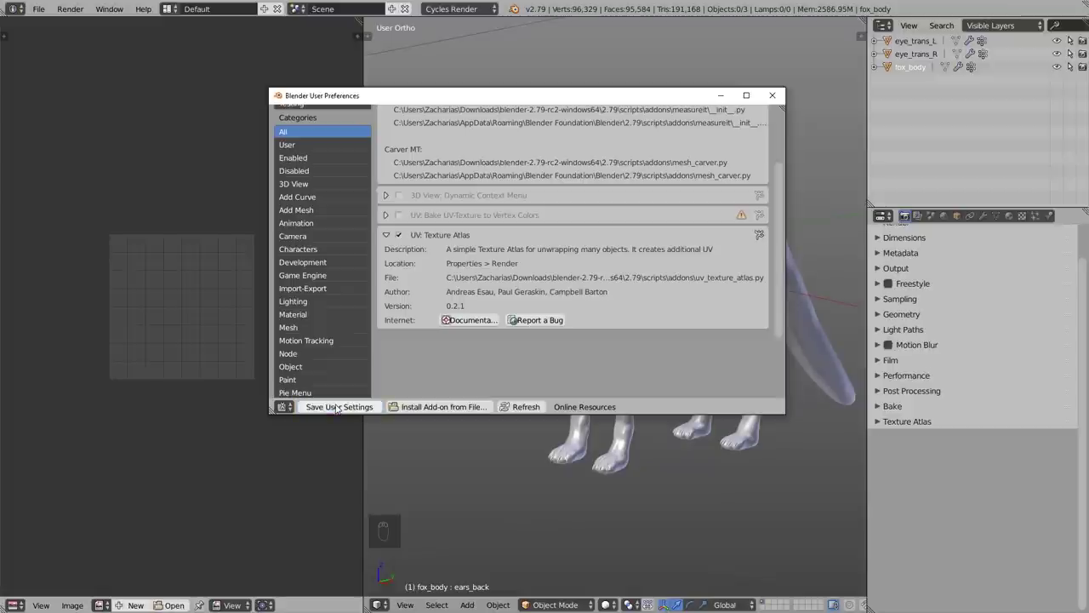
click(775, 96)
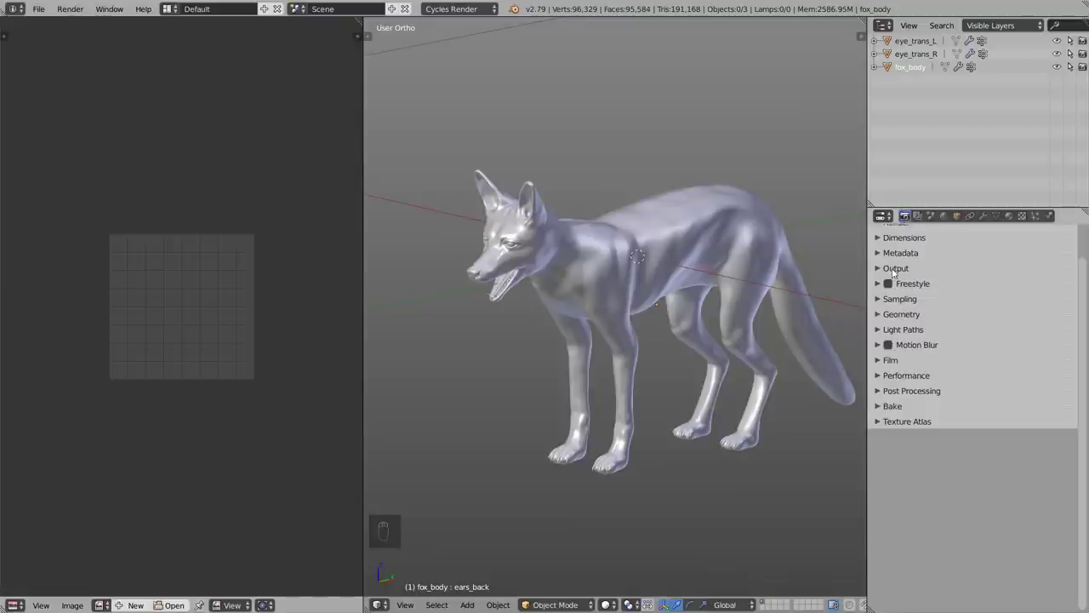
- Select all three fox objects and add a texture atlas group named TextureAtlas
click(884, 423)
key(a)
key(a)
key(a)
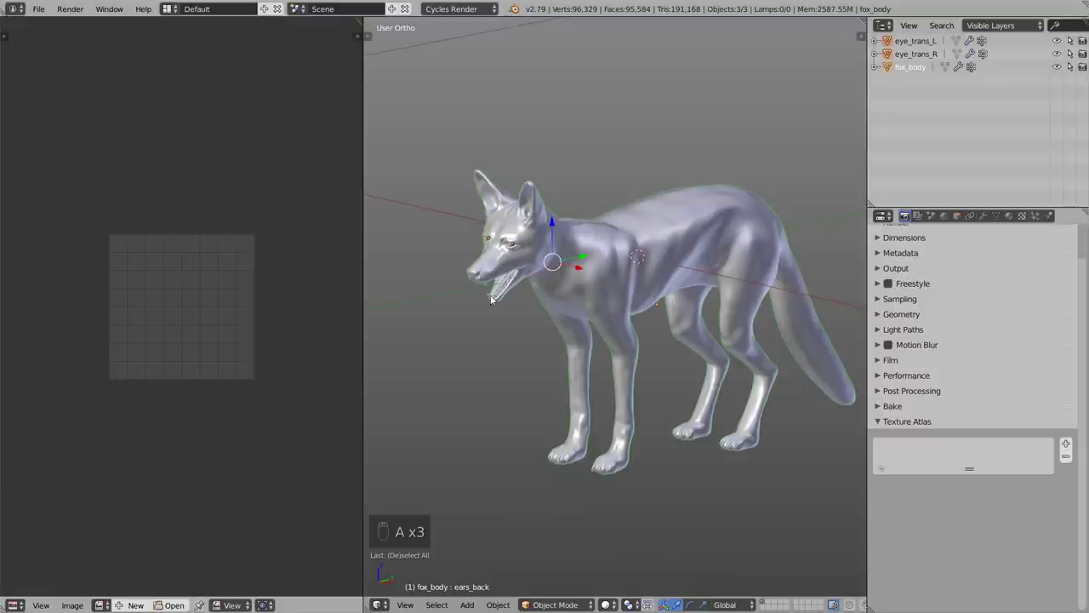
click(1067, 444)
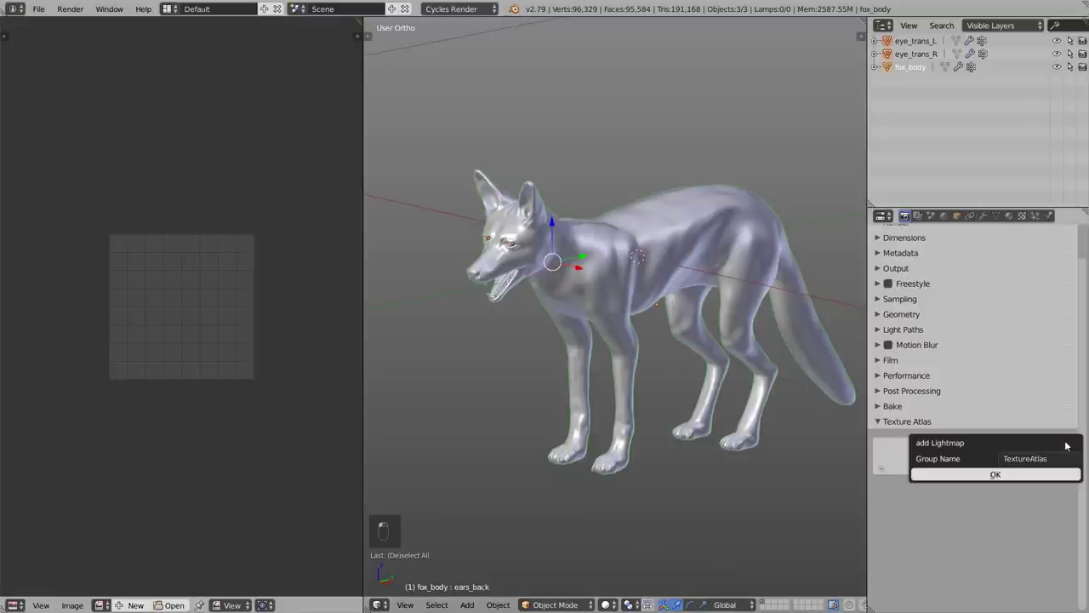
click(995, 472)
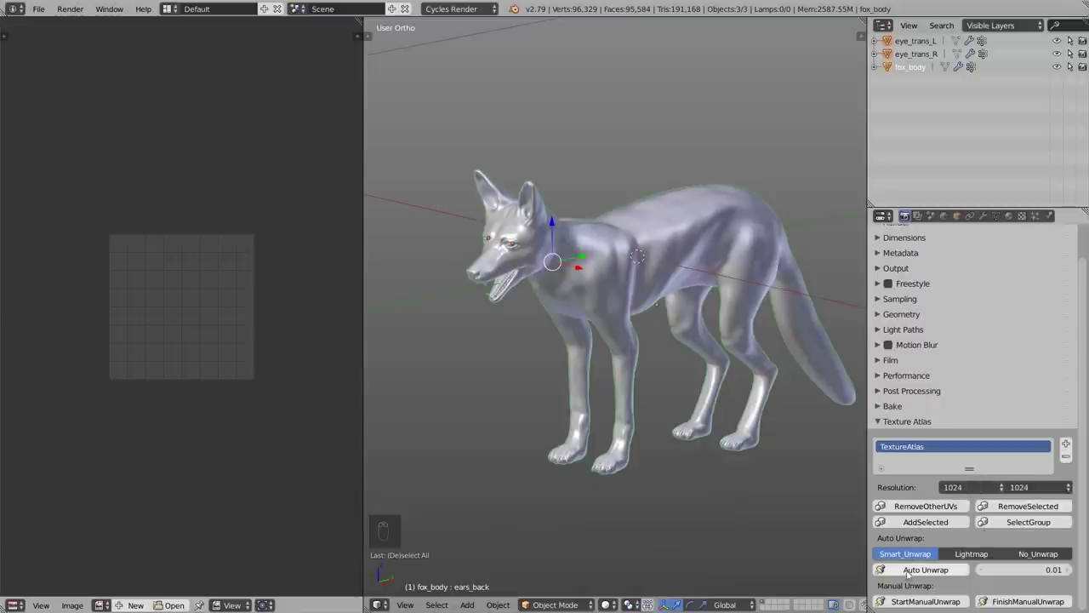
- Start the atlas's manual unwrap, enter Edit Mode on the merged fox, and show all its UVs in a maximized UV editor
click(905, 602)
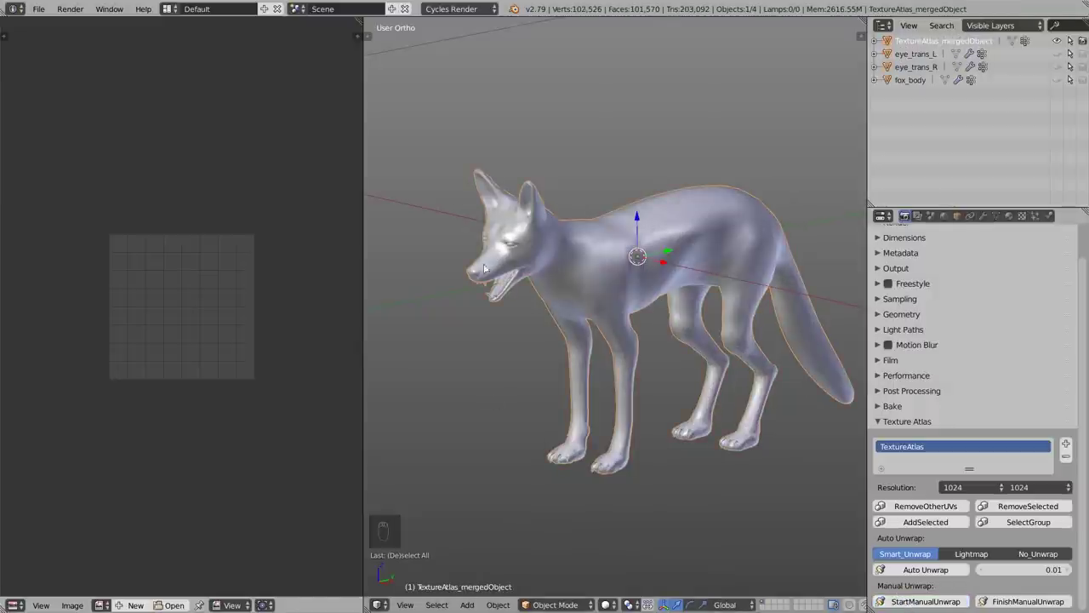
key(Tab)
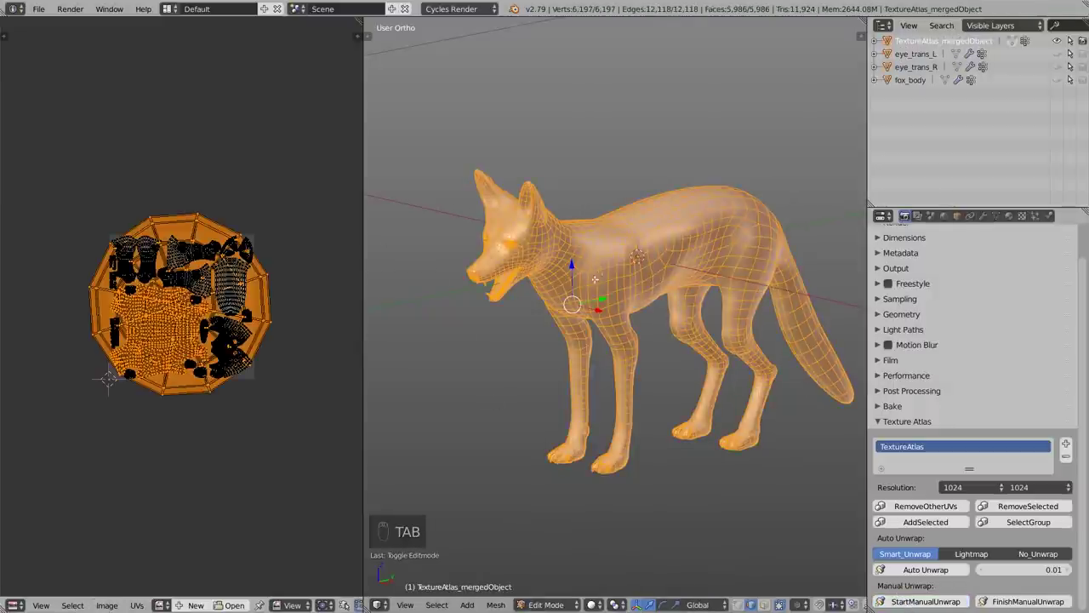
key(a)
key(a)
key(ctrl+Up)
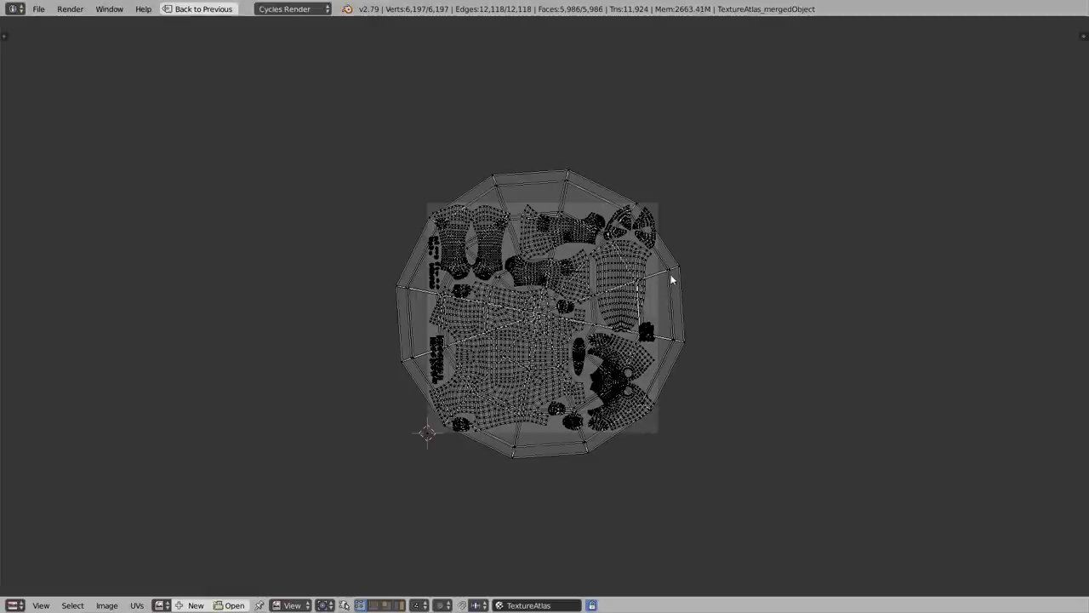
key(a)
scroll(672, 279, up, 1)
key(a)
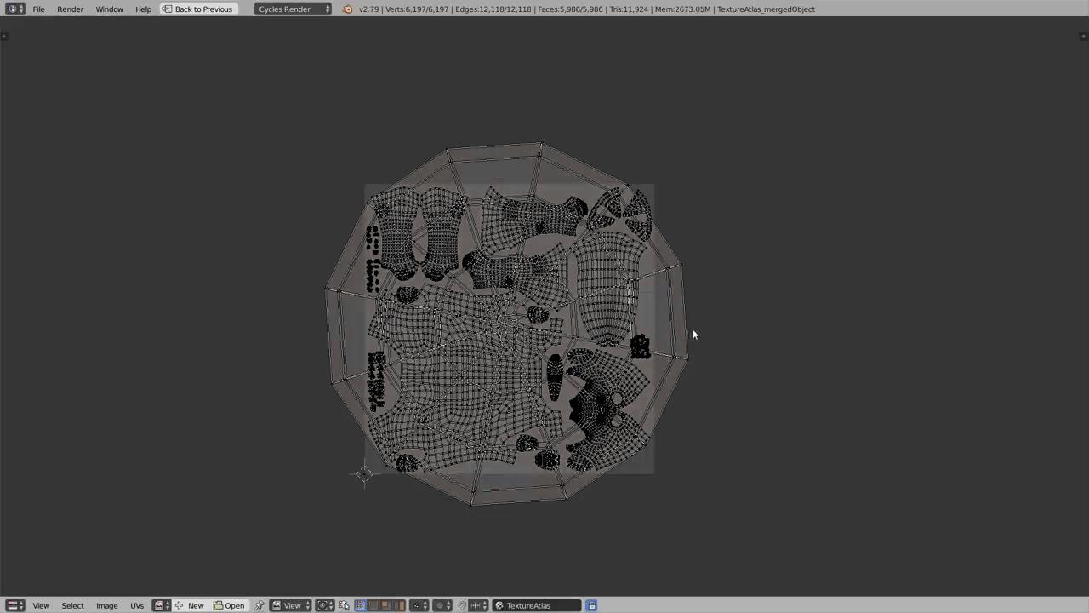
- Scale down the first oversized eye UV island and place it in the gap between the body and tail islands
key(a)
key(s)
scroll(630, 368, up, 2)
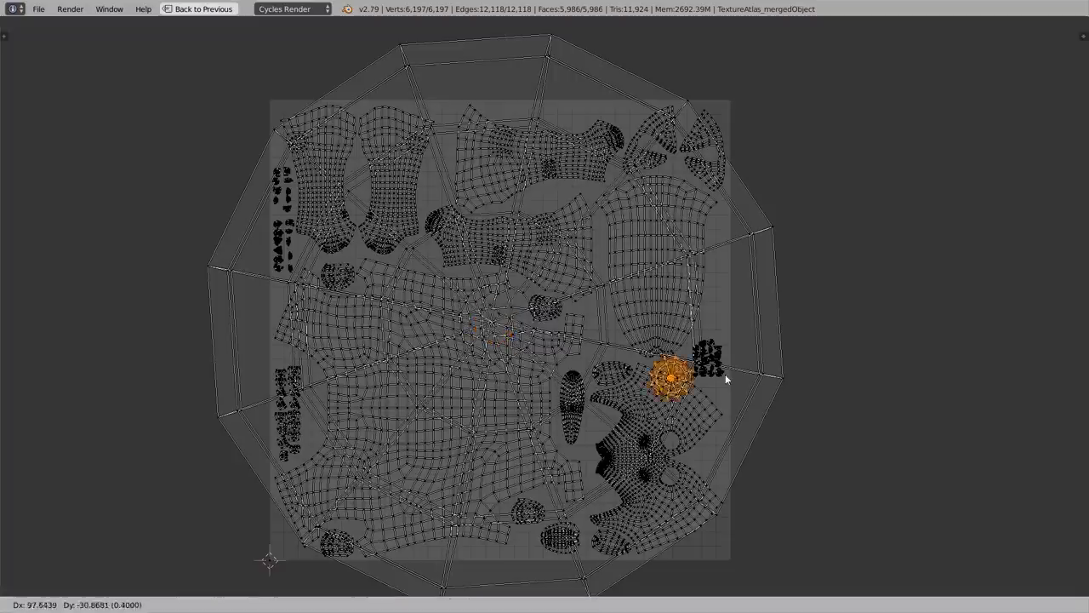
click(672, 358)
key(a)
- Shrink the second eye UV island and fit it into the free space beside the leg islands
key(a)
key(s)
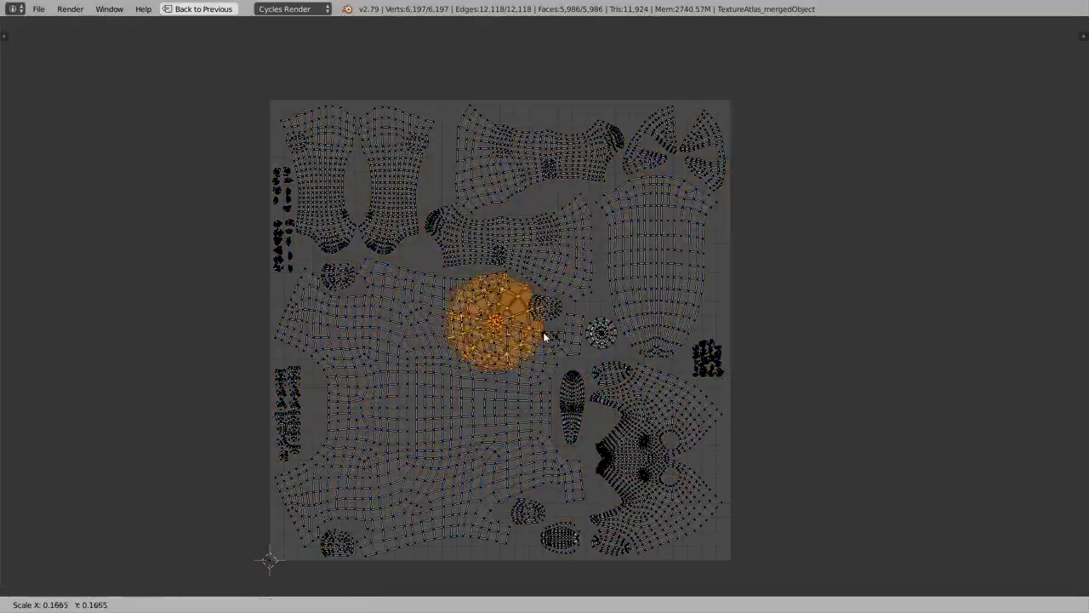
click(518, 330)
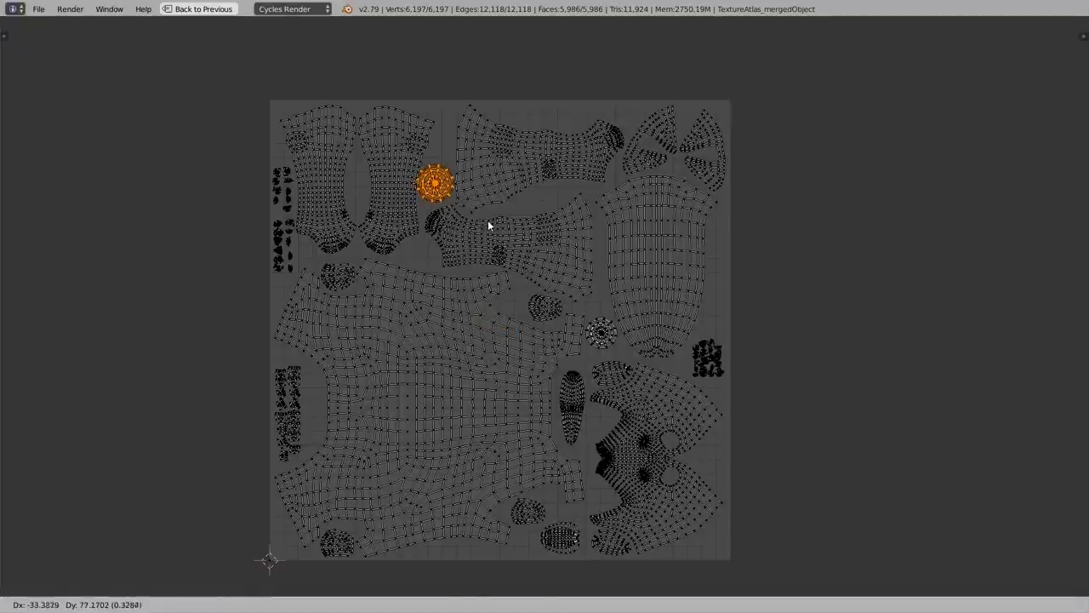
click(567, 340)
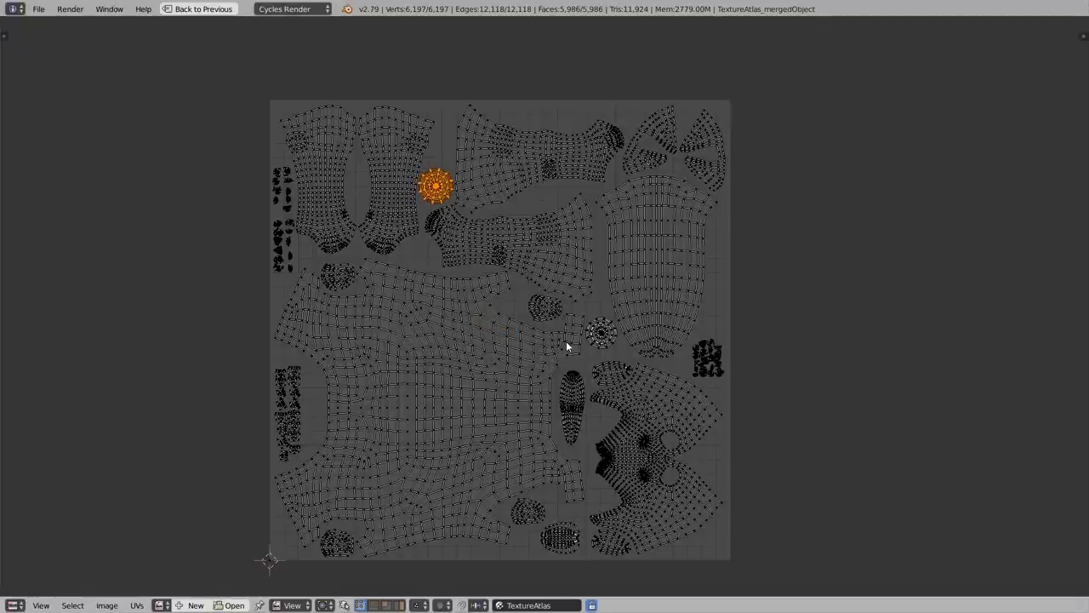
- Restore the split layout and finish the atlas's manual unwrap to separate the merged fox into its original objects
key(shift+space)
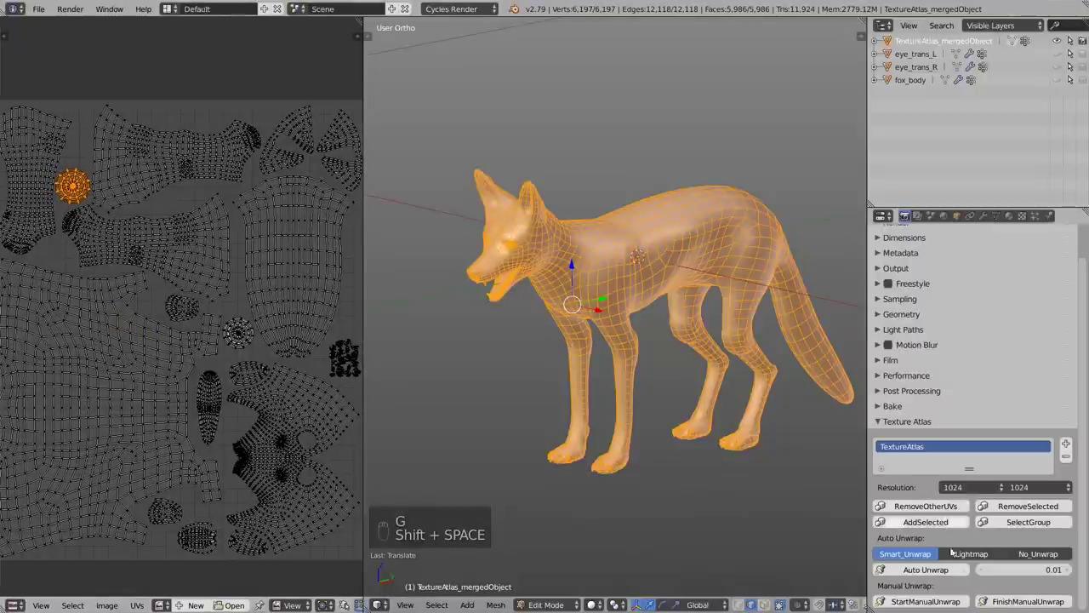
click(1027, 601)
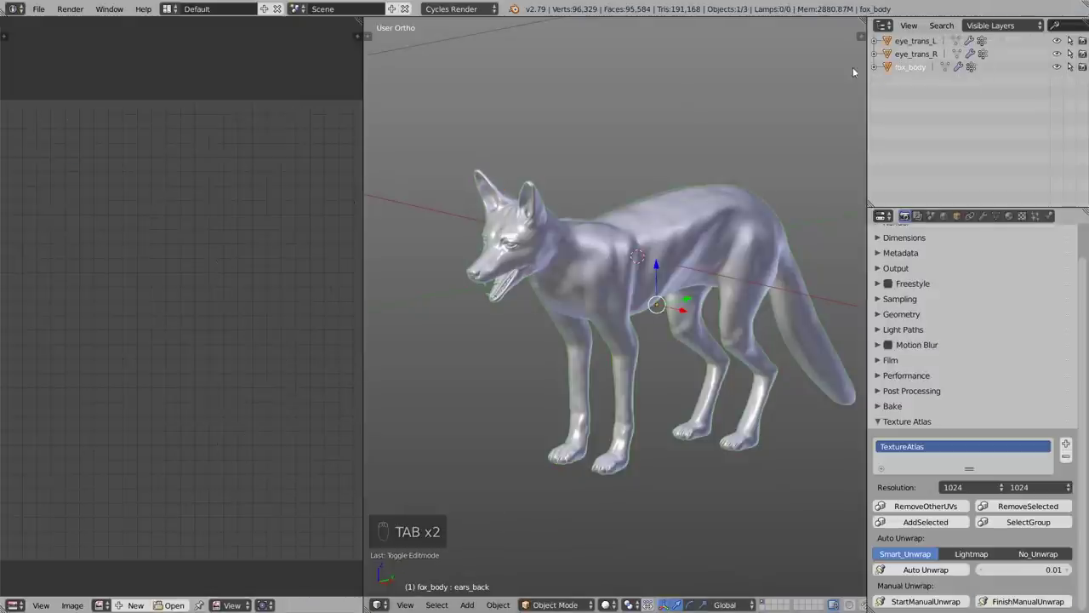
- Inspect the atlas UVs of eye_trans_R and the fox body separately in Edit Mode
click(916, 54)
key(Tab)
key(a)
key(a)
key(a)
key(a)
key(a)
key(a)
key(a)
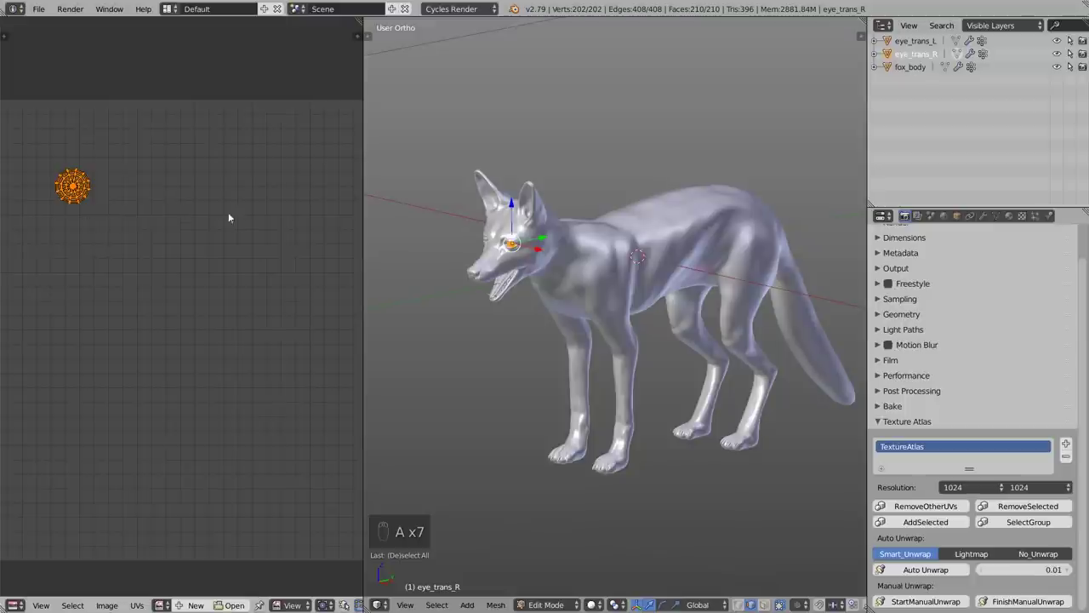
key(Tab)
right_click(487, 241)
key(Tab)
key(Tab)
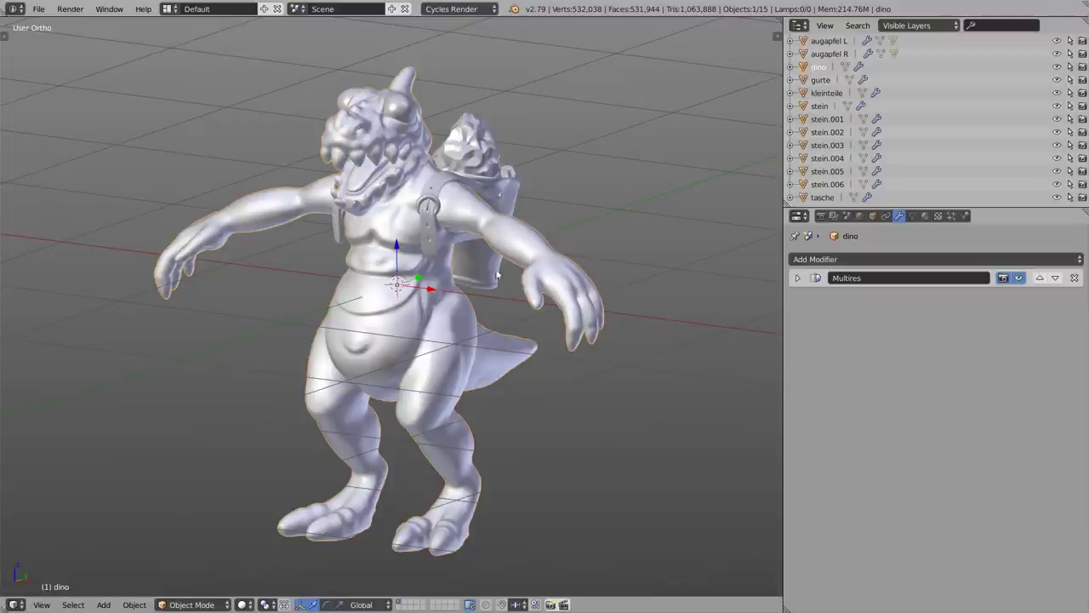
- Enter Edit Mode on the dino and select its linked body geometry in vertex select mode
key(ctrl+Tab)
click(469, 222)
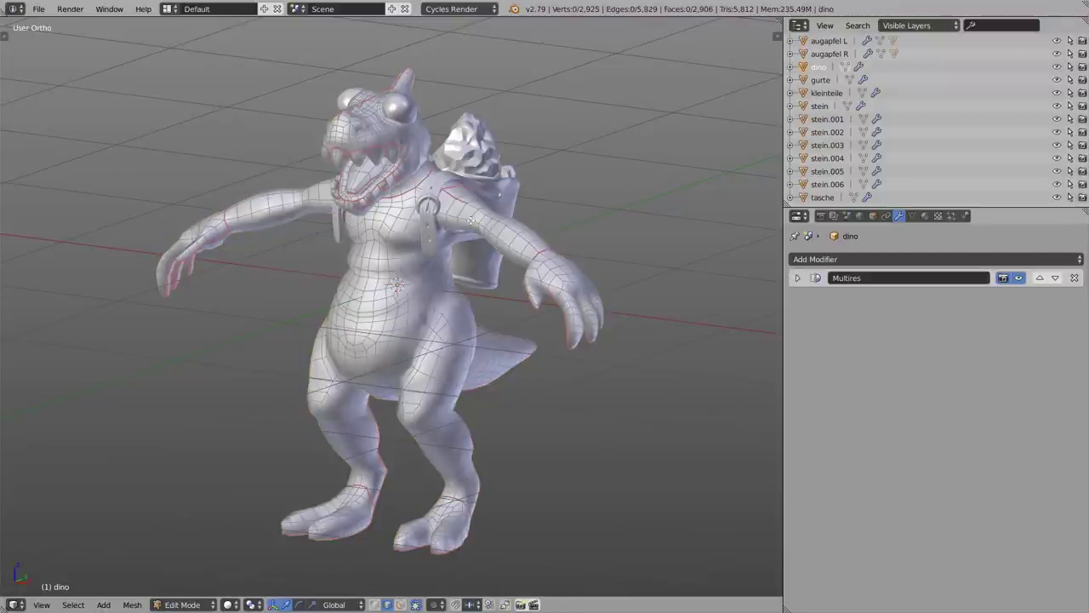
click(375, 604)
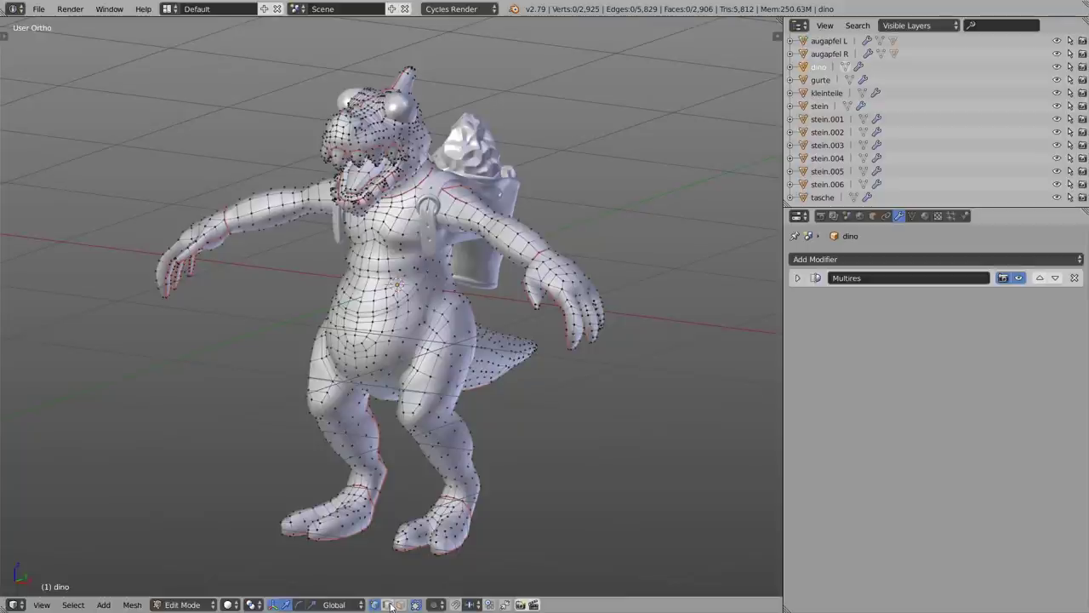
key(a)
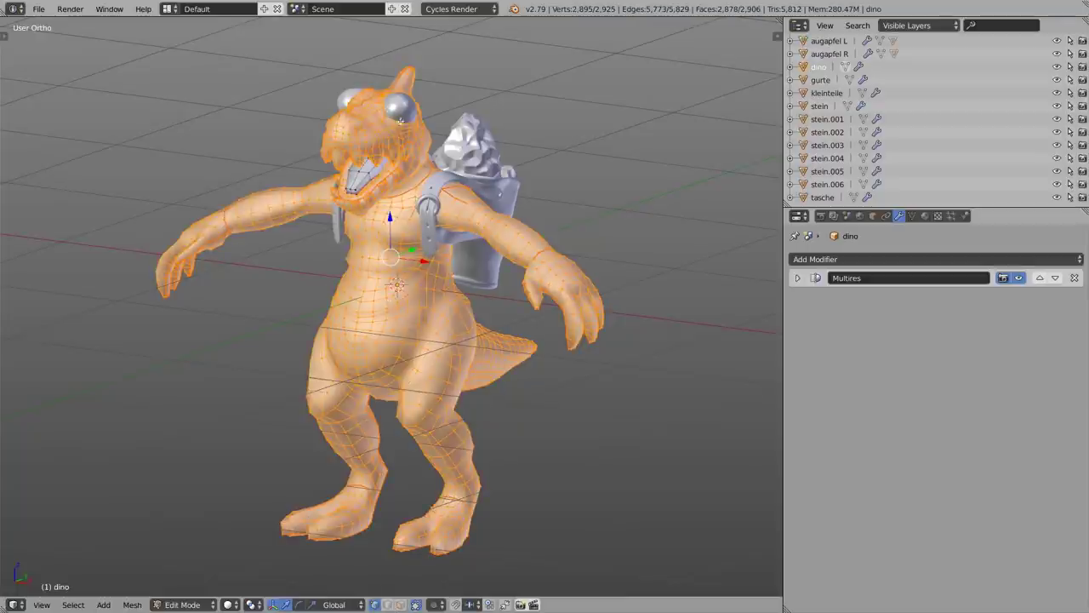
- Switch to edge select mode and select the dino's linked body geometry again
click(387, 604)
key(a)
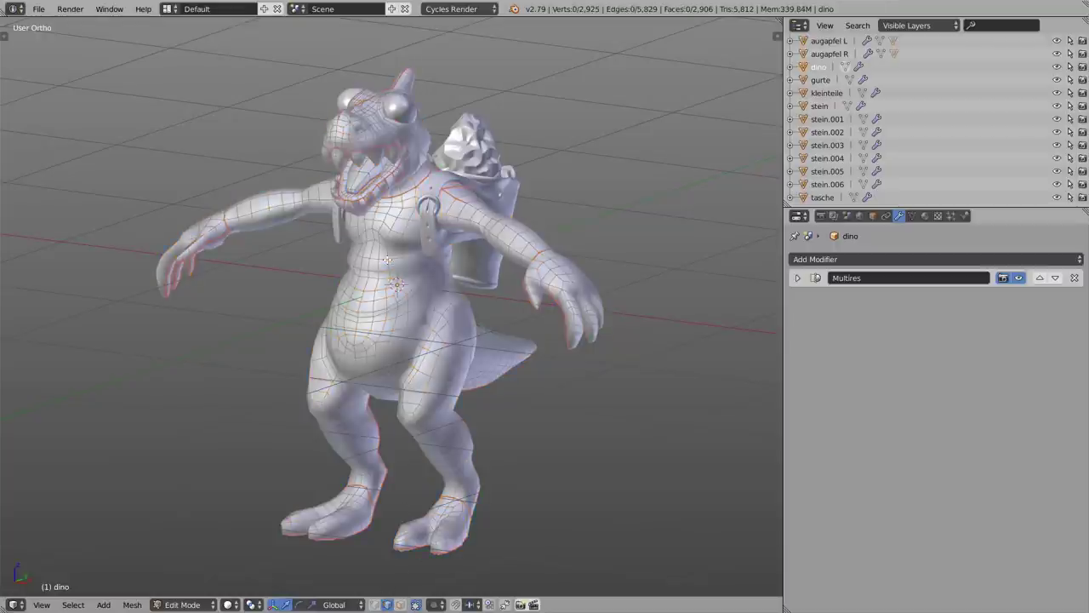
key(l)
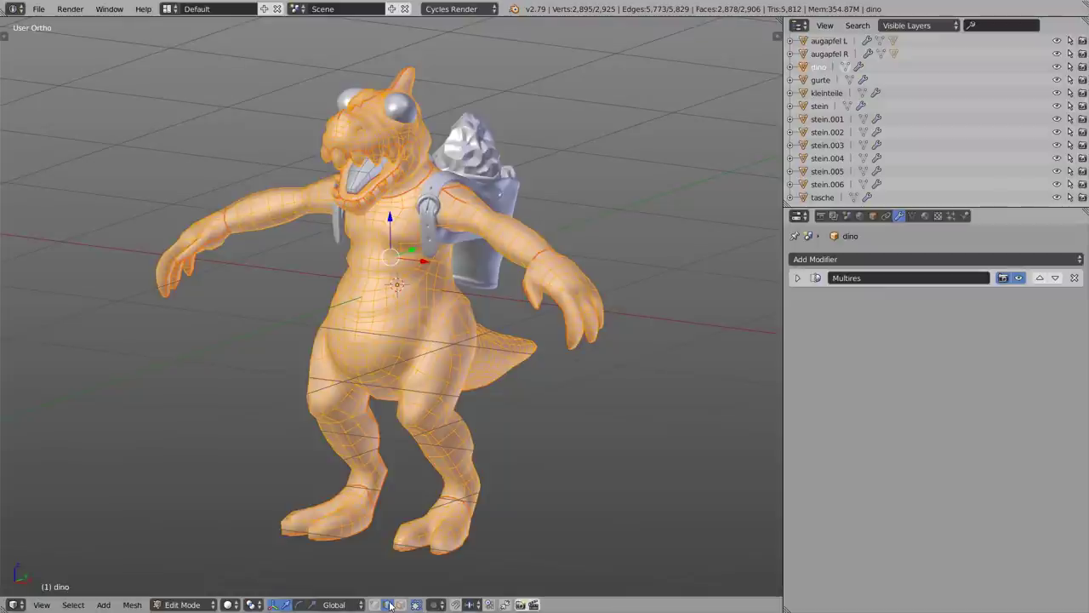
- Switch to face select mode and select the dino's torso and legs as one seam-bounded linked region
click(399, 605)
key(a)
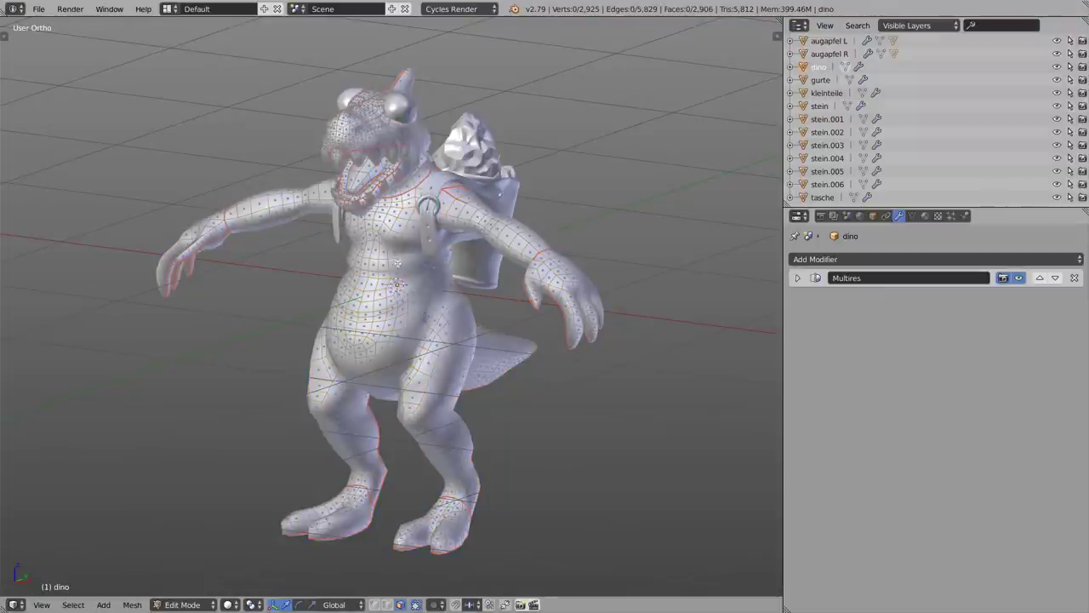
key(l)
middle_drag(430, 289, 322, 289)
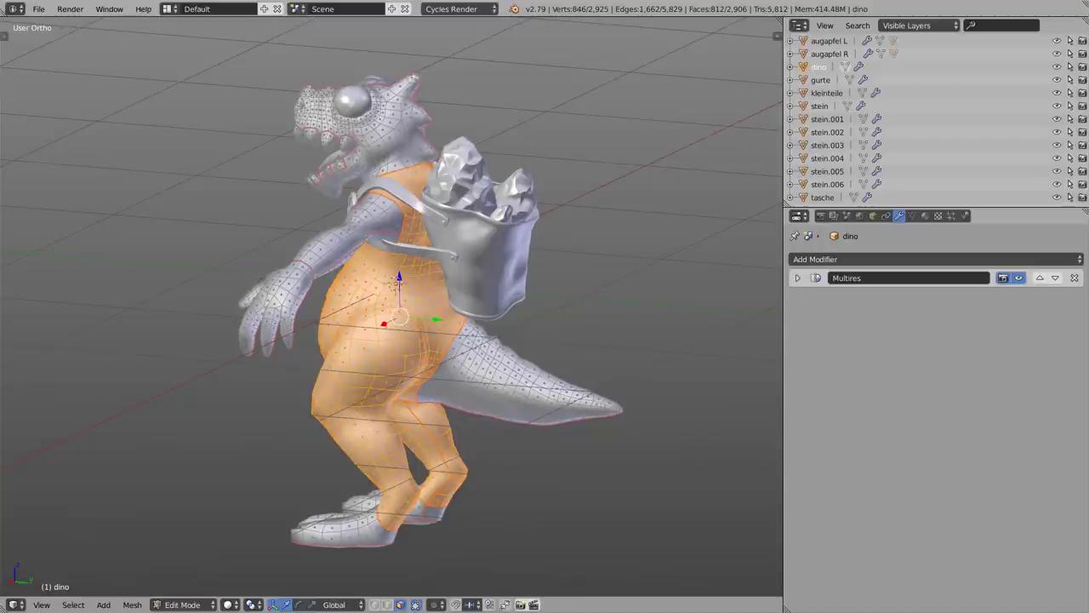
- Split the 3D view and show the dino's UV layout in a UV/Image Editor beside it
drag(777, 36, 371, 51)
click(14, 605)
click(77, 505)
scroll(160, 333, up, 4)
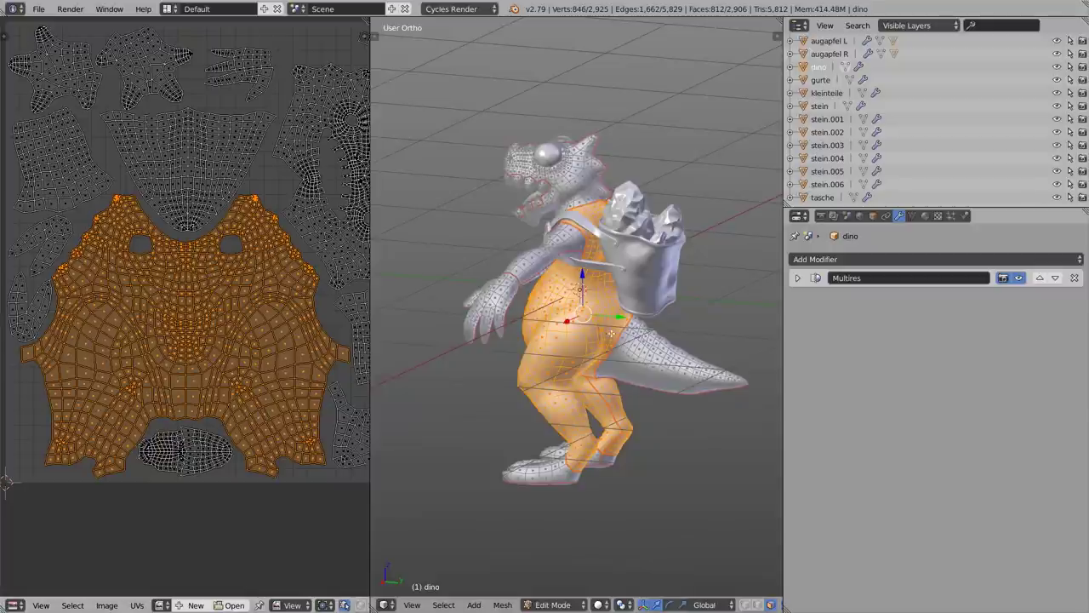
- Clear the torso selection and select only the dino's seam-bounded head region
key(a)
scroll(542, 174, up, 4)
scroll(542, 175, up, 4)
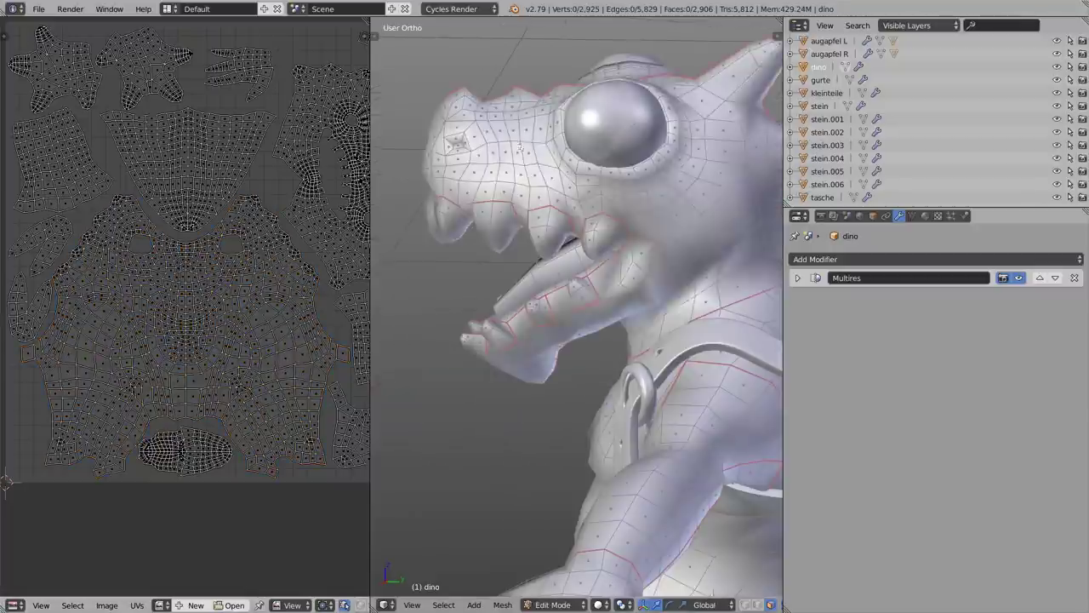
key(l)
scroll(543, 174, down, 1)
middle_drag(326, 172, 280, 185)
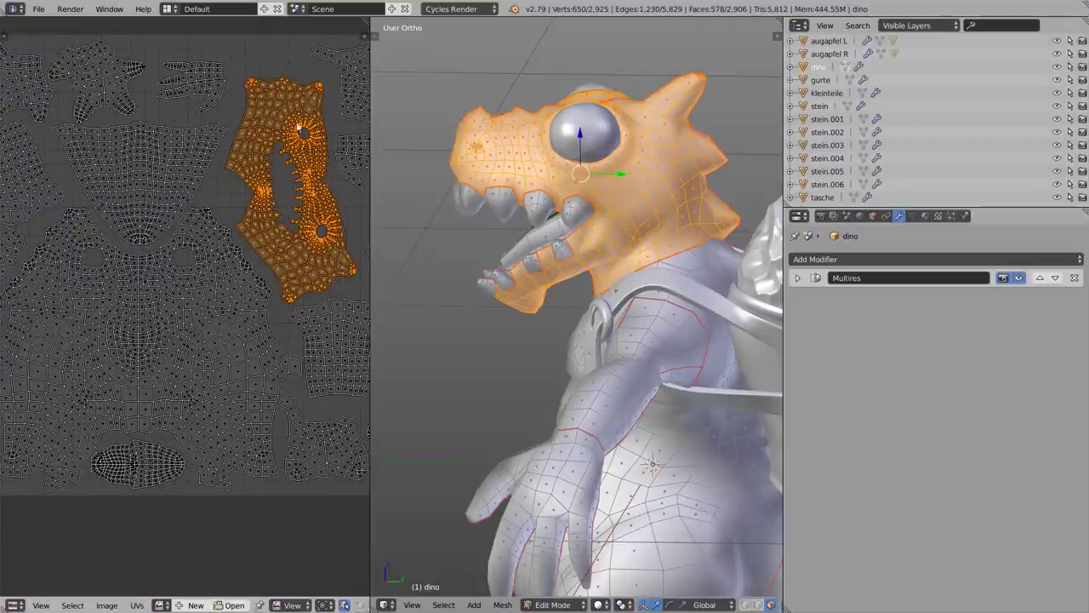
middle_drag(613, 281, 574, 237)
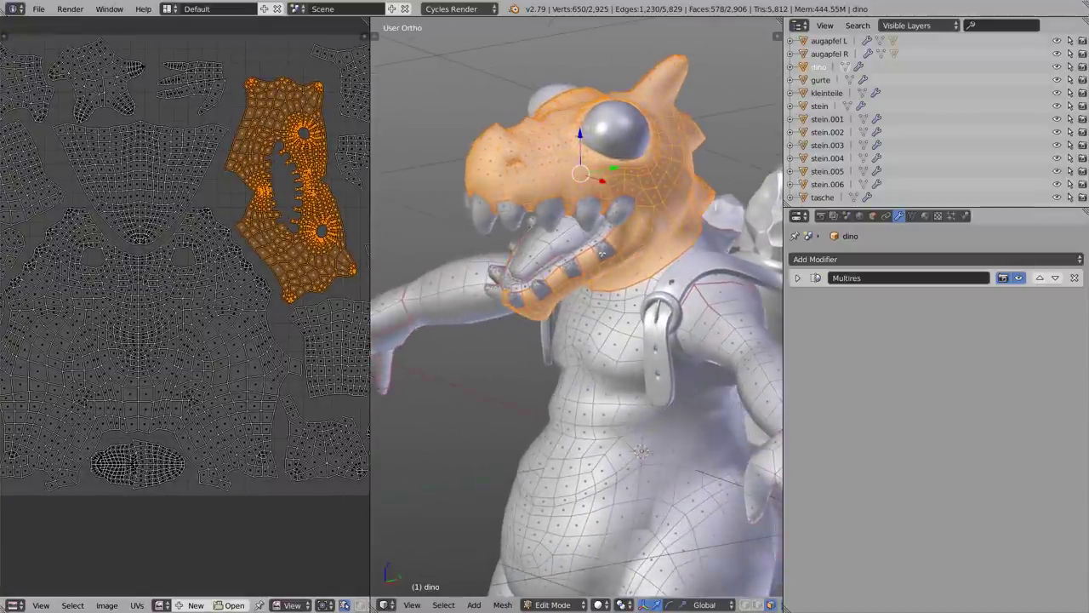
- Add the mouth interior and the lower teeth to the head selection as linked, seam-bounded regions
scroll(602, 243, up, 3)
key(l)
key(l)
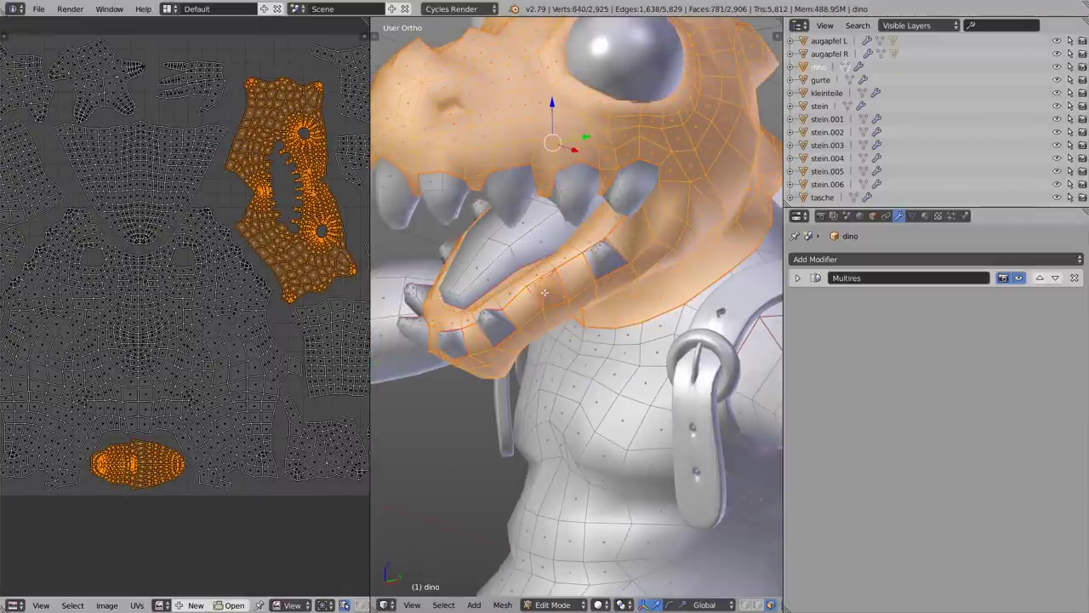
key(l)
key(l)
key(l)
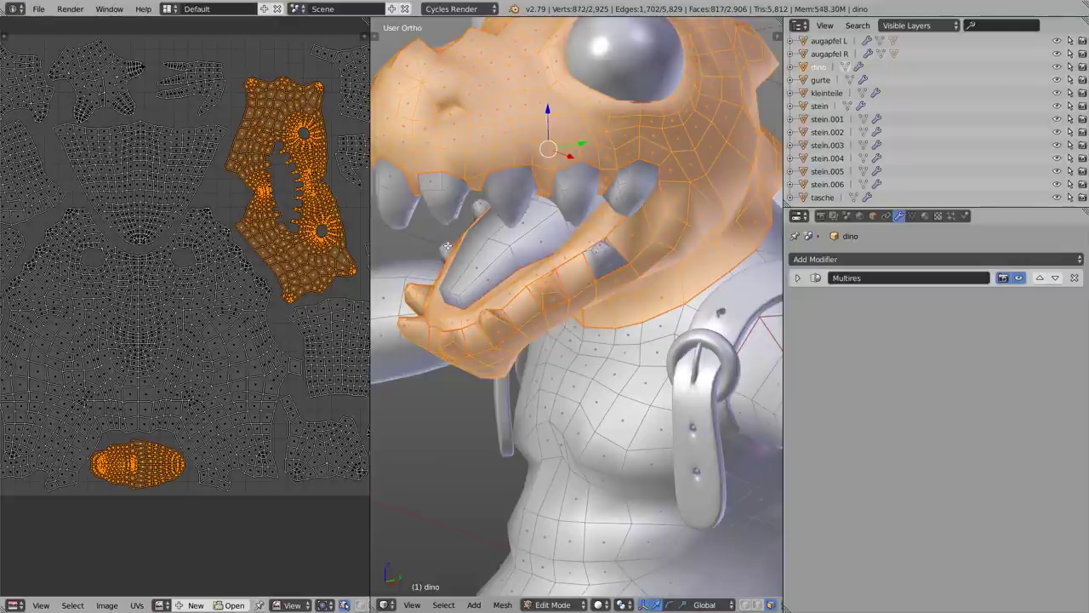
key(l)
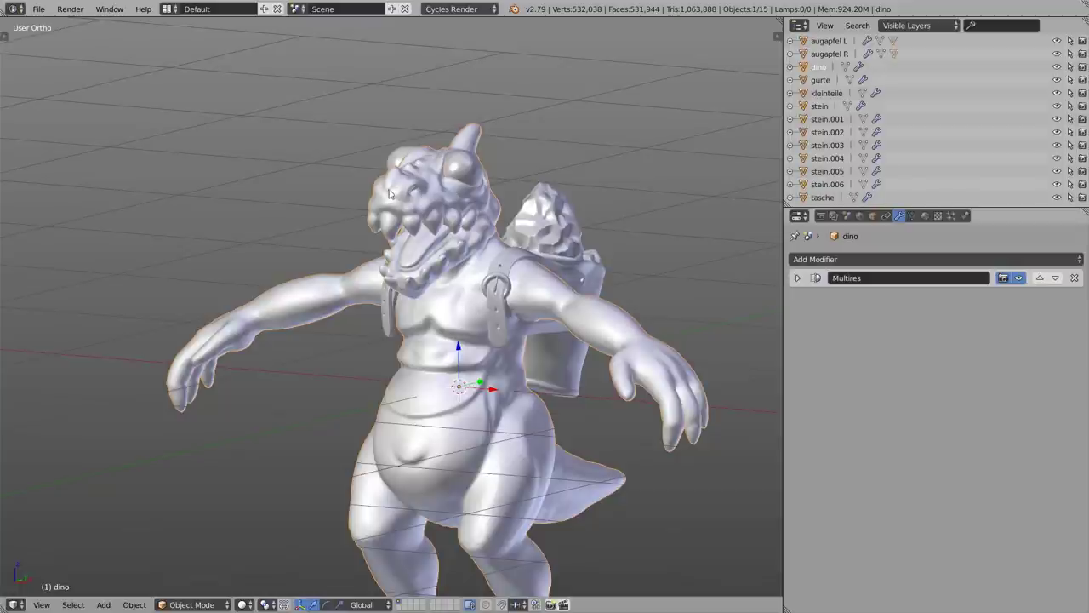
- Switch the dino to Texture Paint mode and enable face selection masking for painting
key(Tab)
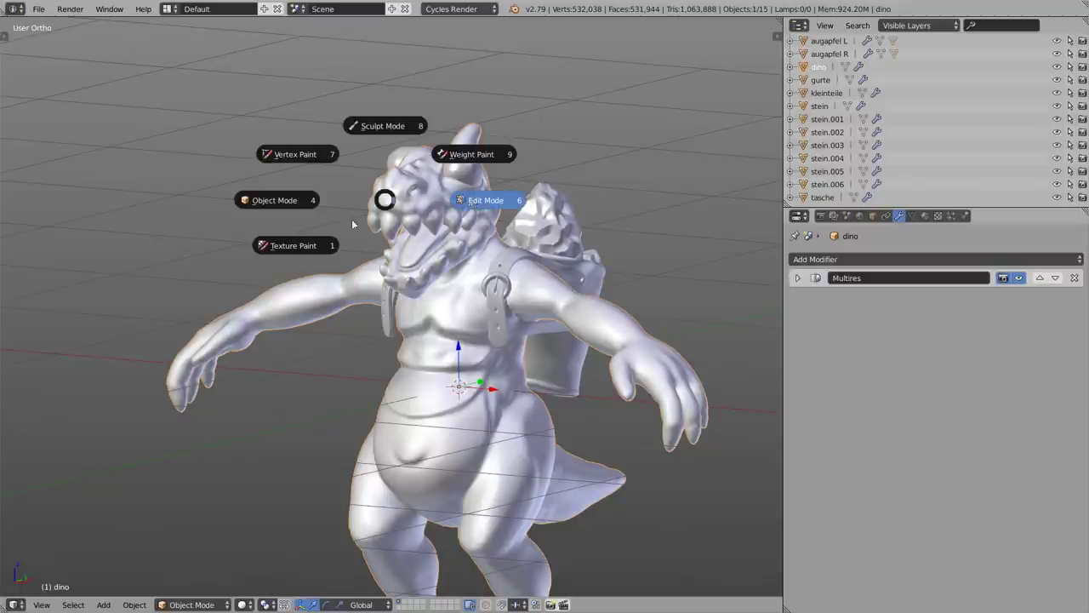
click(296, 246)
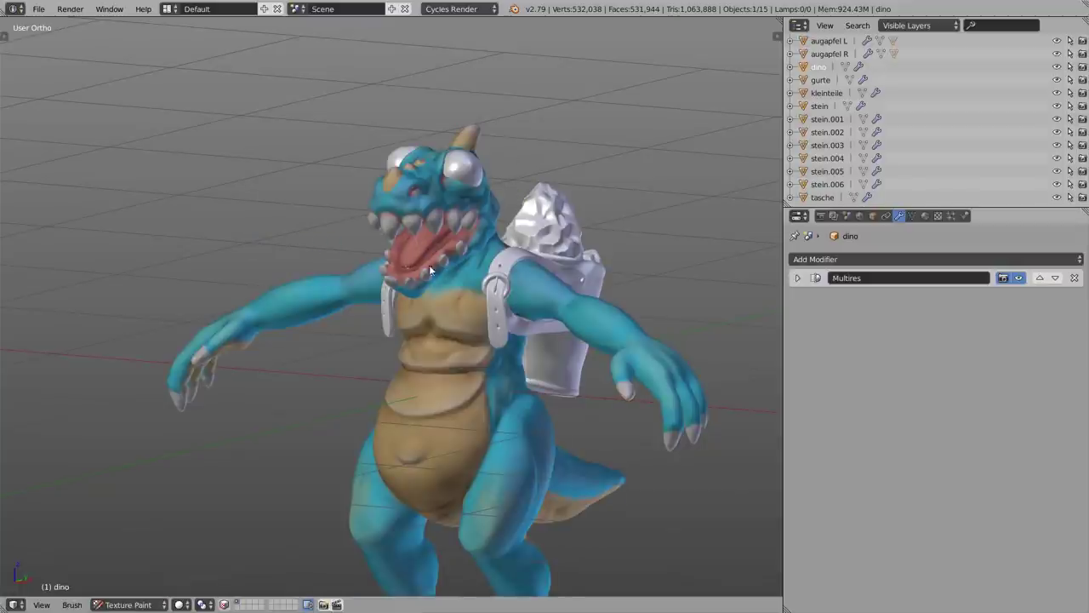
scroll(442, 207, up, 5)
mouse_move(445, 225)
middle_down()
mouse_move(419, 224)
mouse_move(429, 225)
middle_up()
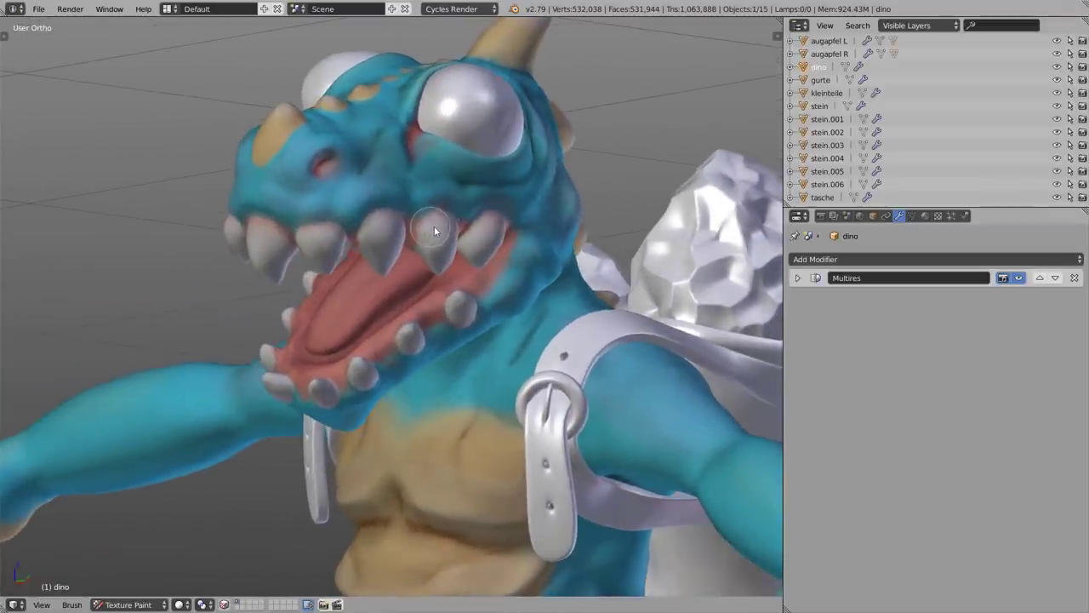
click(225, 605)
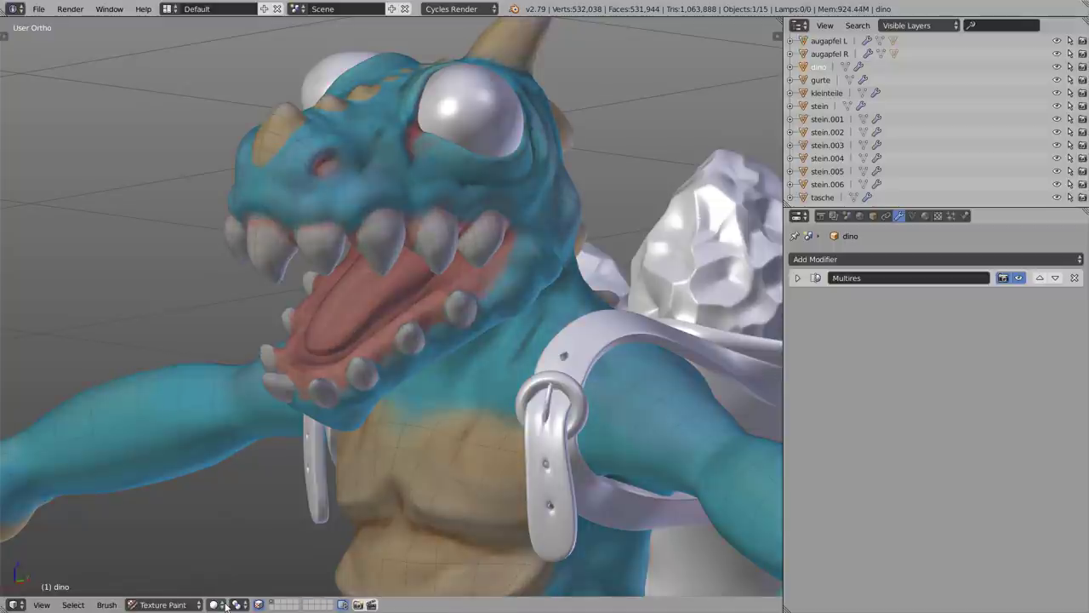
- Select several neighbouring faces on the dino's neck for the paint mask, and clear that selection
right_click(452, 398)
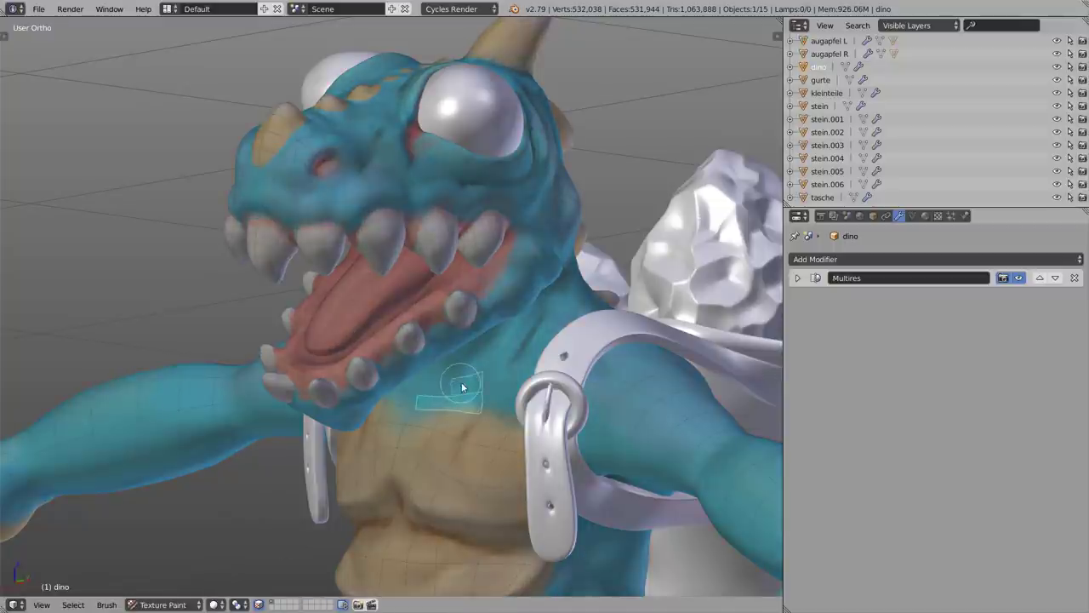
shift+right_click(499, 390)
shift+right_click(515, 370)
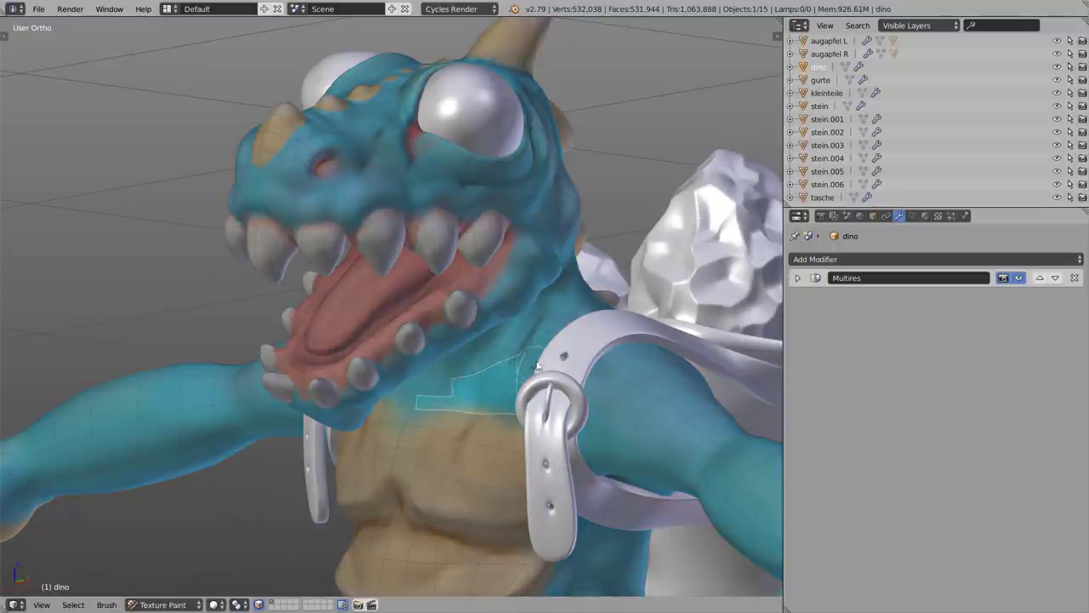
shift+right_click(541, 338)
key(a)
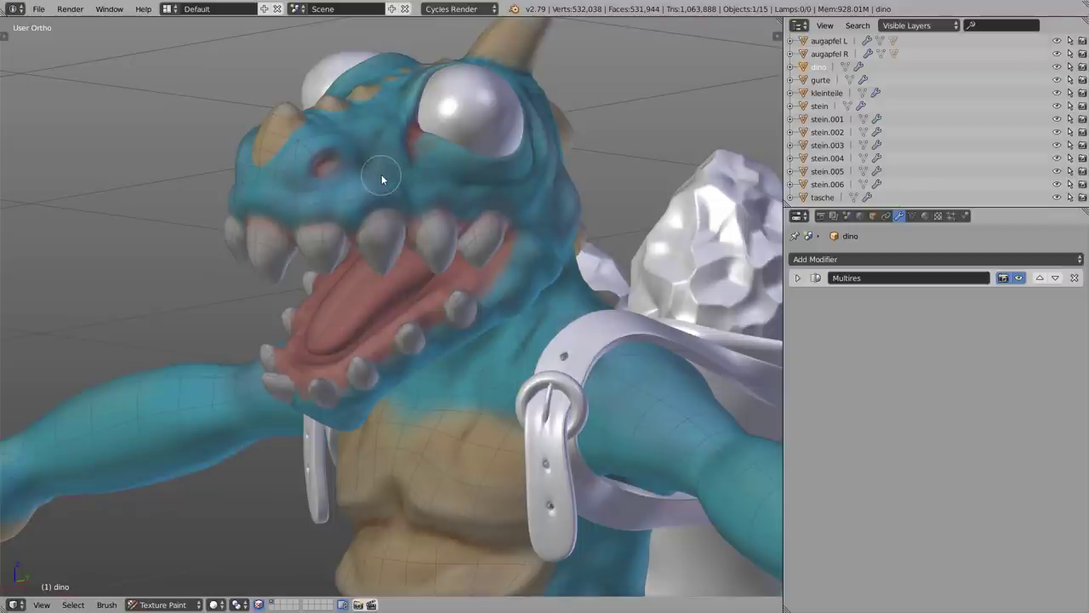
- Mask painting to the dino's linked head region and paint white strokes across its face and throat
key(l)
middle_drag(477, 208, 441, 221)
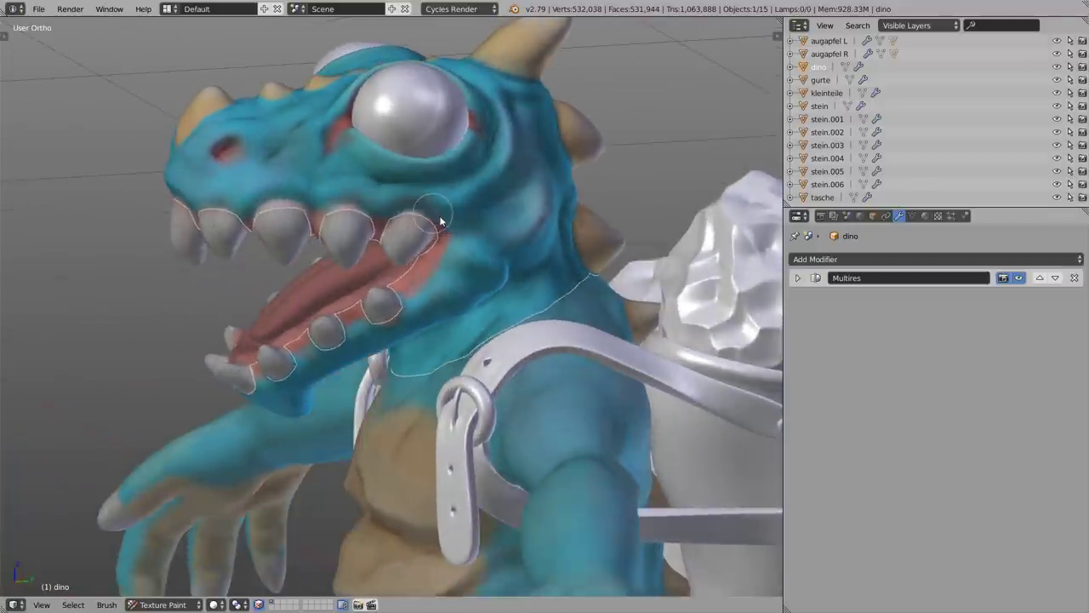
scroll(290, 158, up, 4)
mouse_move(268, 227)
mouse_down()
mouse_move(291, 174)
mouse_move(399, 194)
mouse_move(353, 111)
mouse_move(402, 114)
mouse_move(434, 207)
mouse_move(552, 213)
mouse_move(661, 166)
mouse_move(664, 102)
mouse_up()
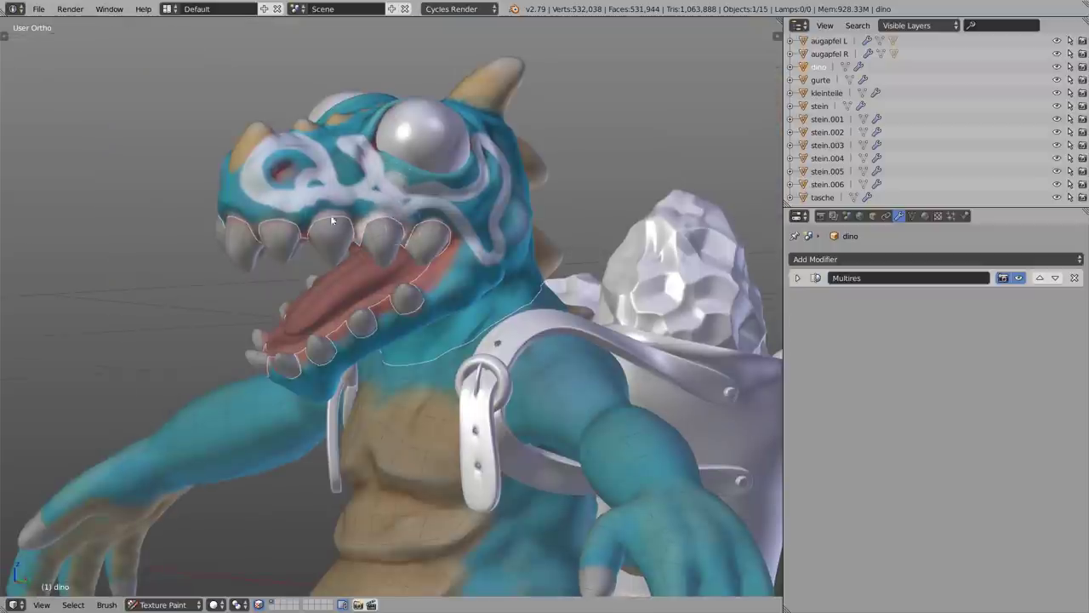
mouse_move(360, 316)
mouse_down()
mouse_move(407, 320)
mouse_move(434, 340)
mouse_up()
- Switch the dino from Texture Paint to Weight Paint mode
key(ctrl+Tab)
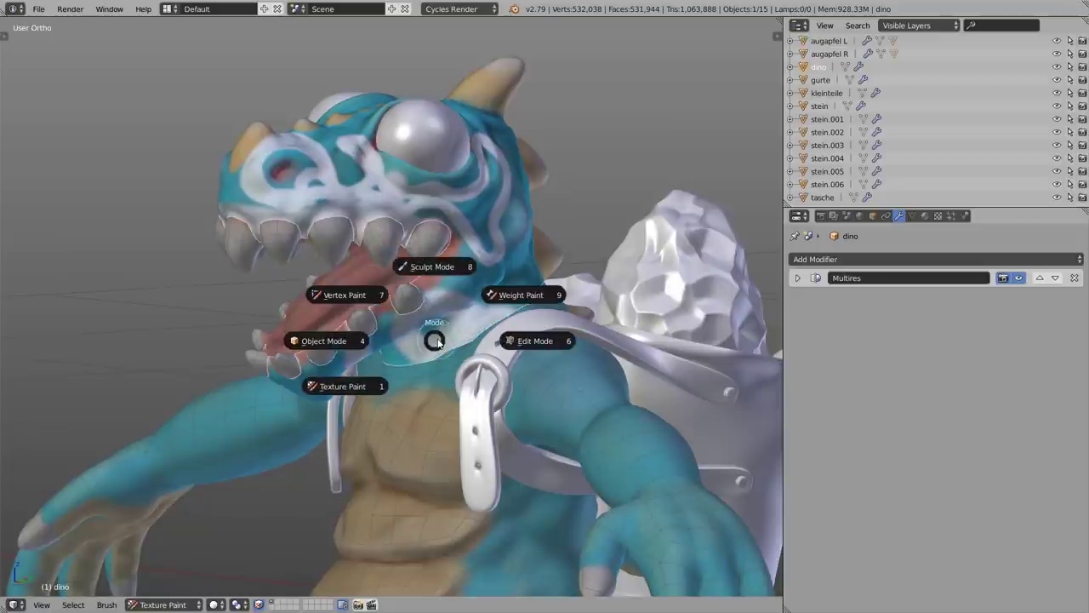
click(515, 303)
middle_drag(516, 303, 482, 264)
- Adjust the brush size and paint full weight across the masked head from the cheek to the snout
key(f)
click(515, 267)
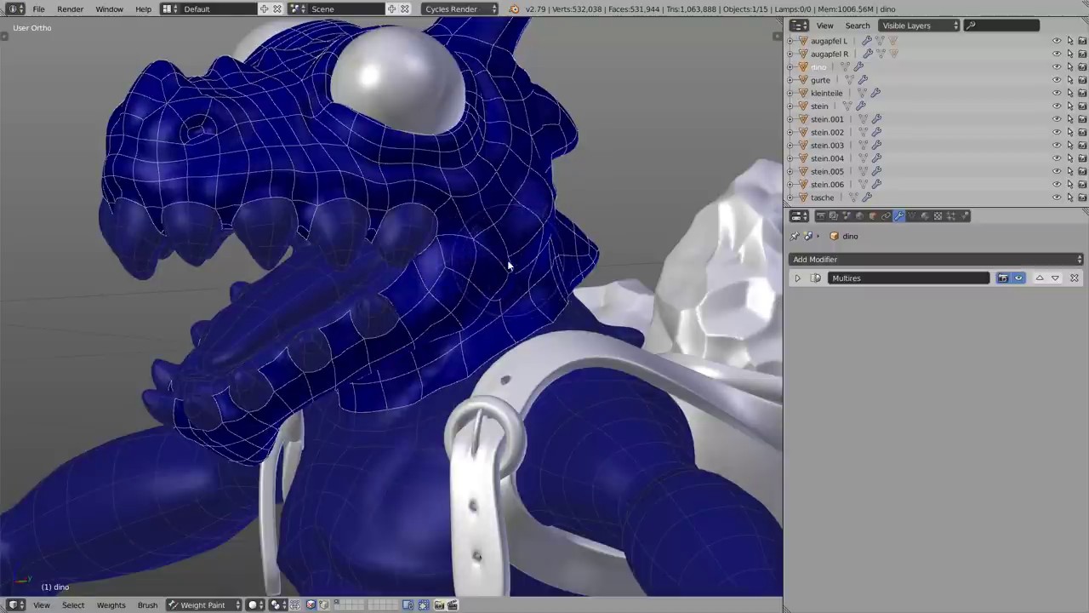
middle_drag(507, 266, 507, 259)
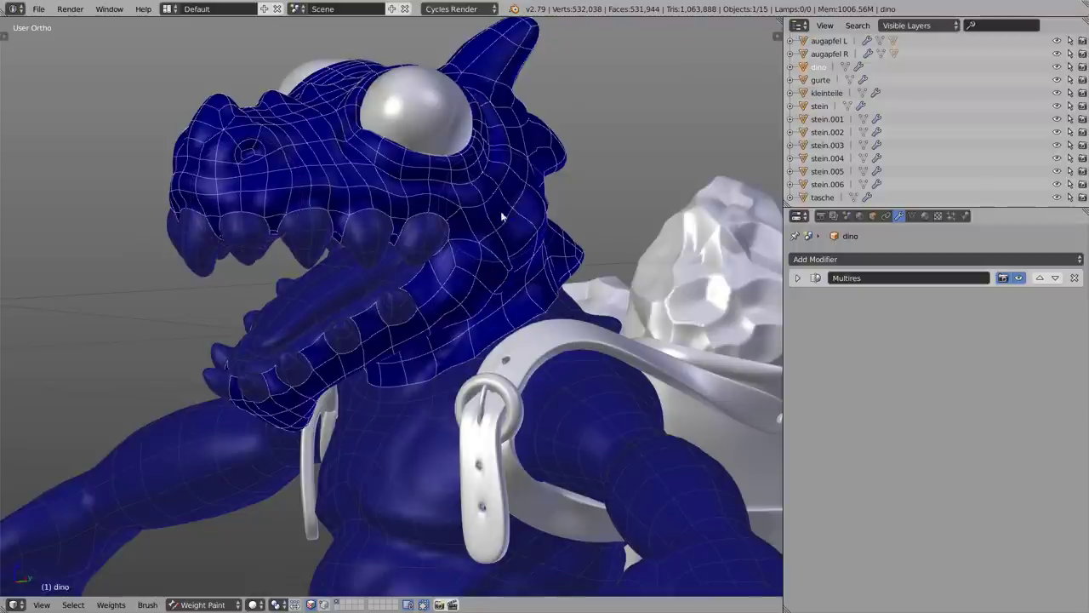
drag(499, 182, 485, 179)
mouse_move(400, 170)
mouse_down()
mouse_move(230, 183)
mouse_move(340, 221)
mouse_move(361, 251)
mouse_up()
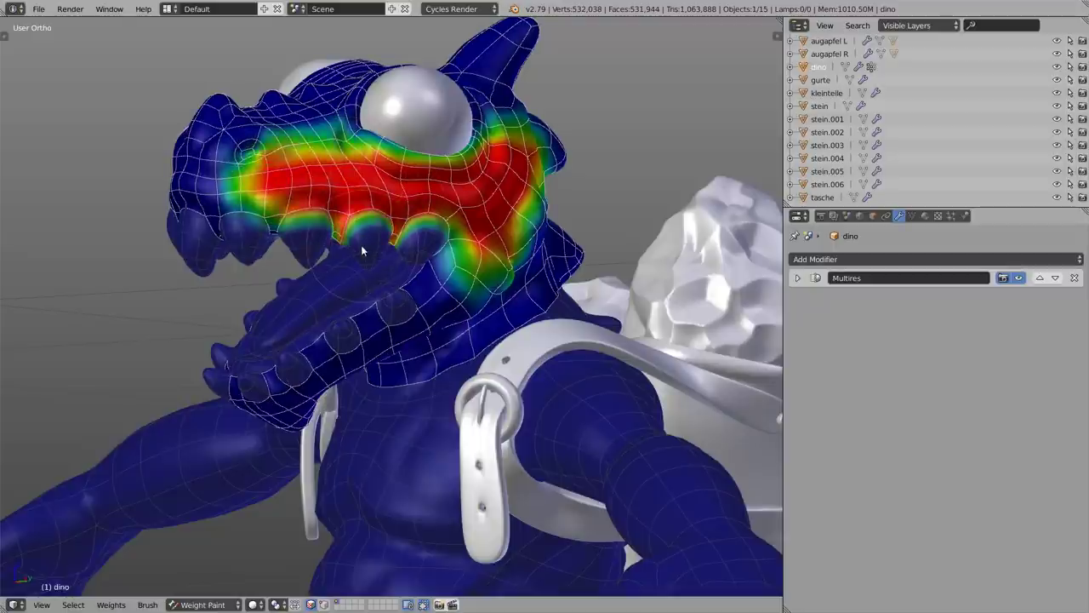
middle_drag(469, 165, 488, 151)
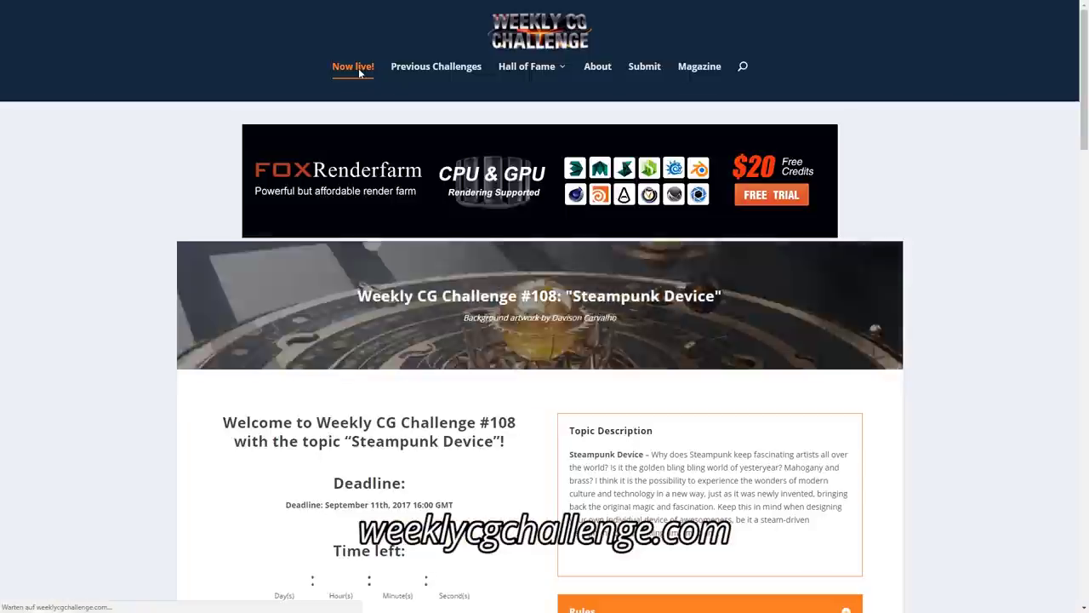
drag(1083, 41, 1041, 195)
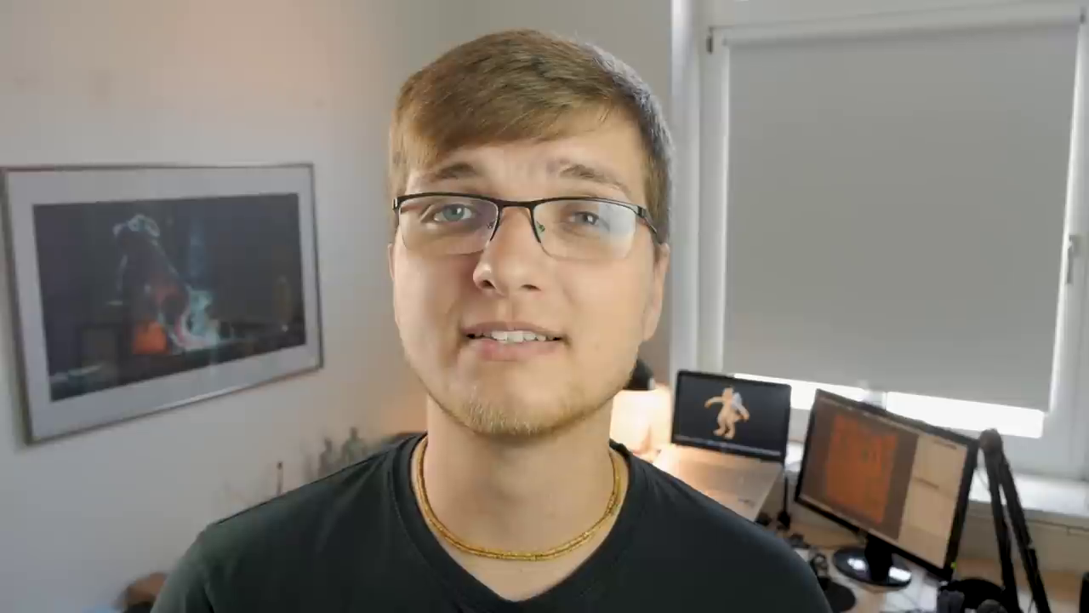